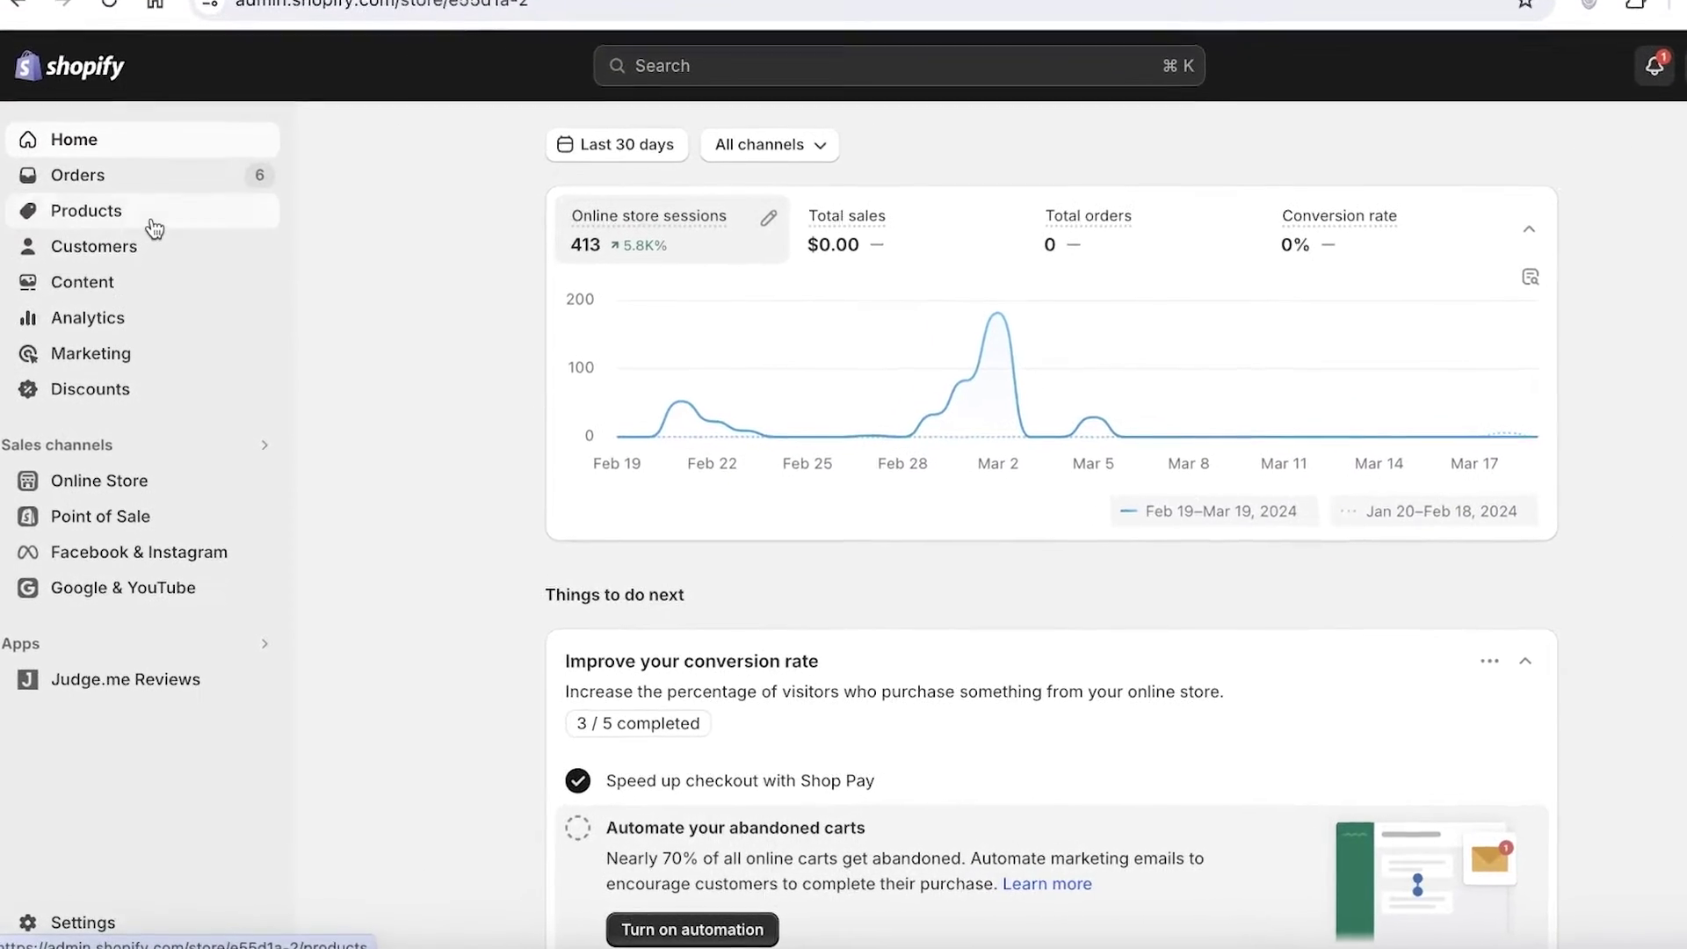
# Show the Products list with every item's Active status, stock counts and vendor.
pyautogui.click(154, 227)
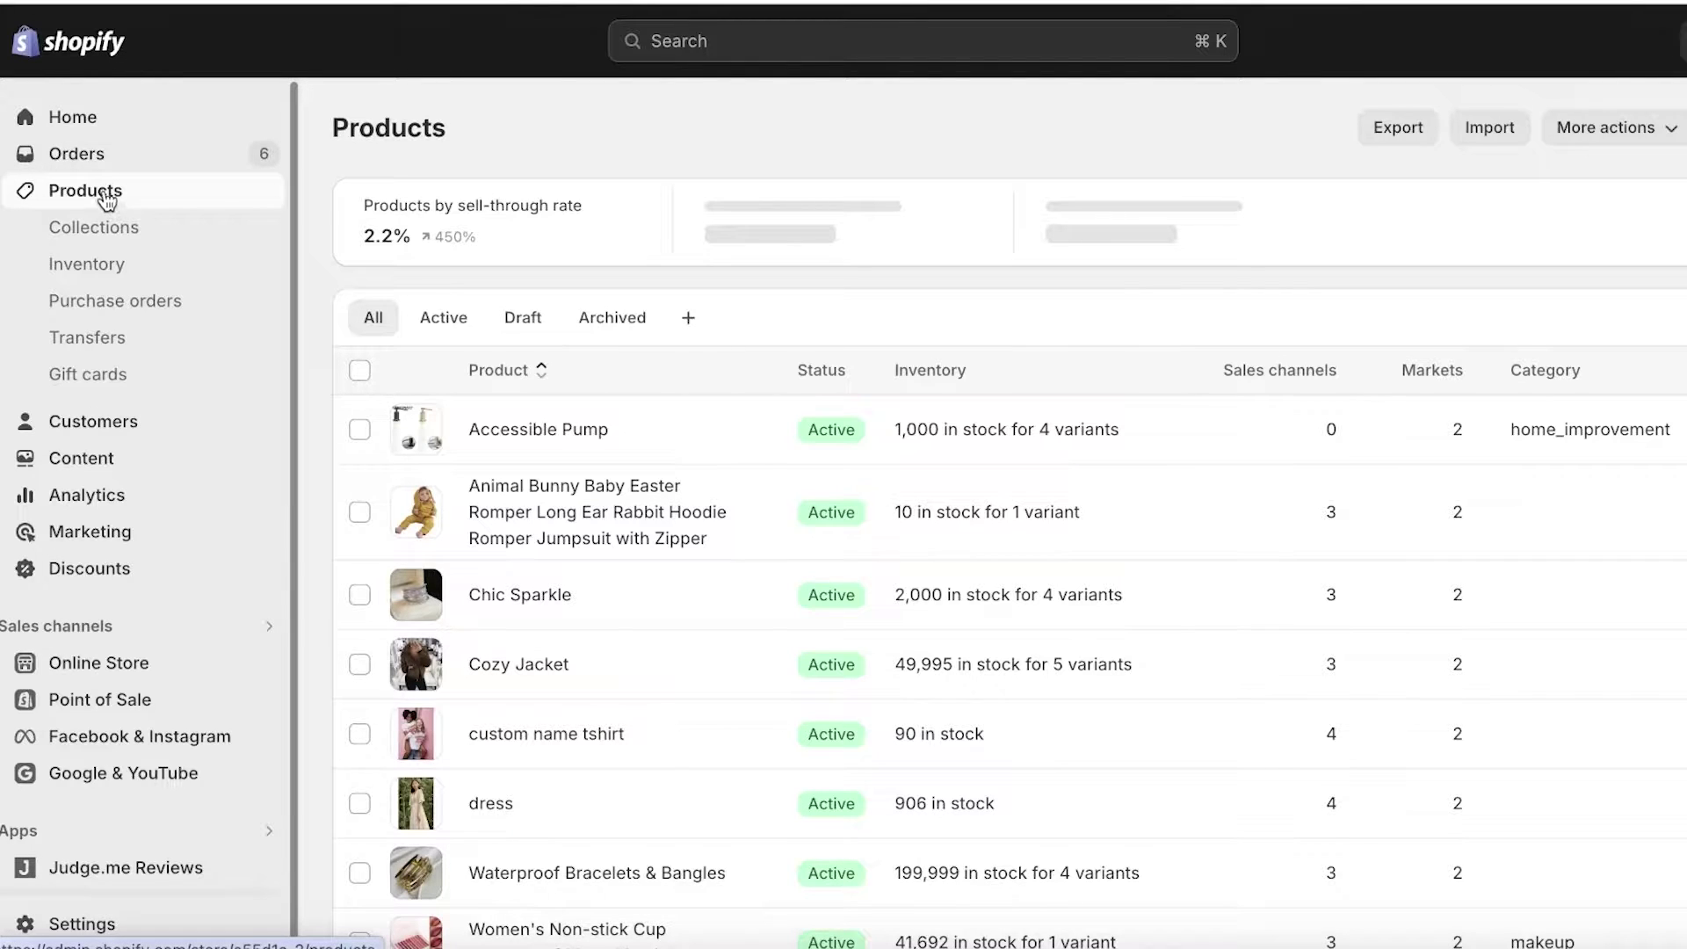
pyautogui.click(79, 121)
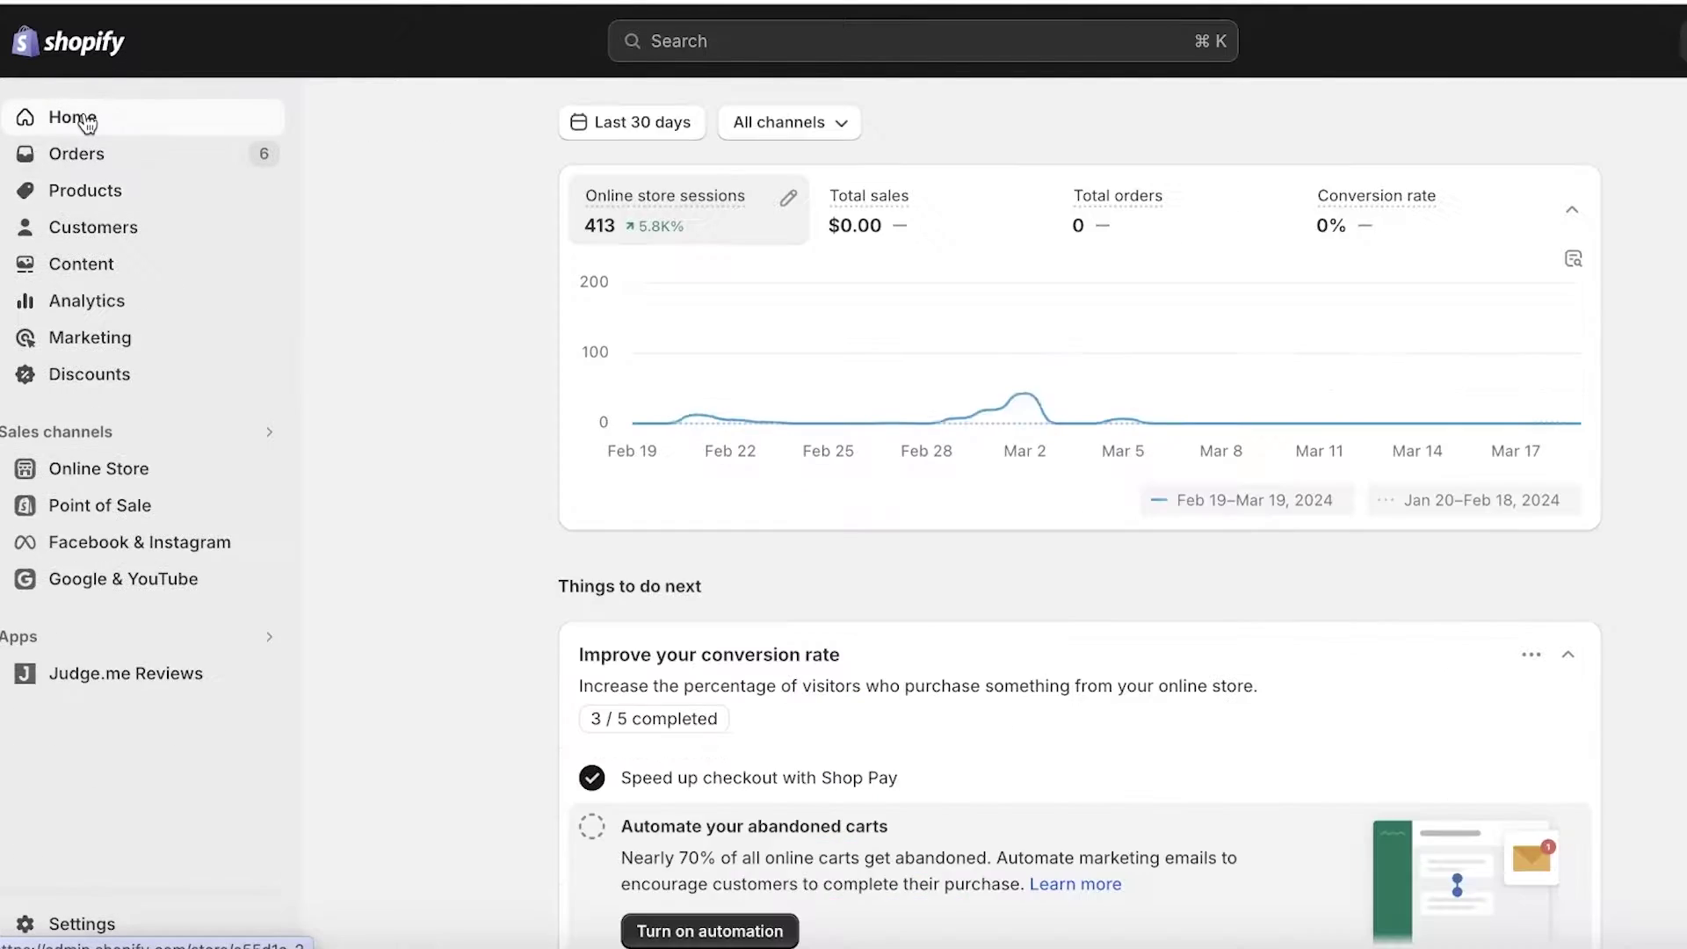
pyautogui.click(61, 201)
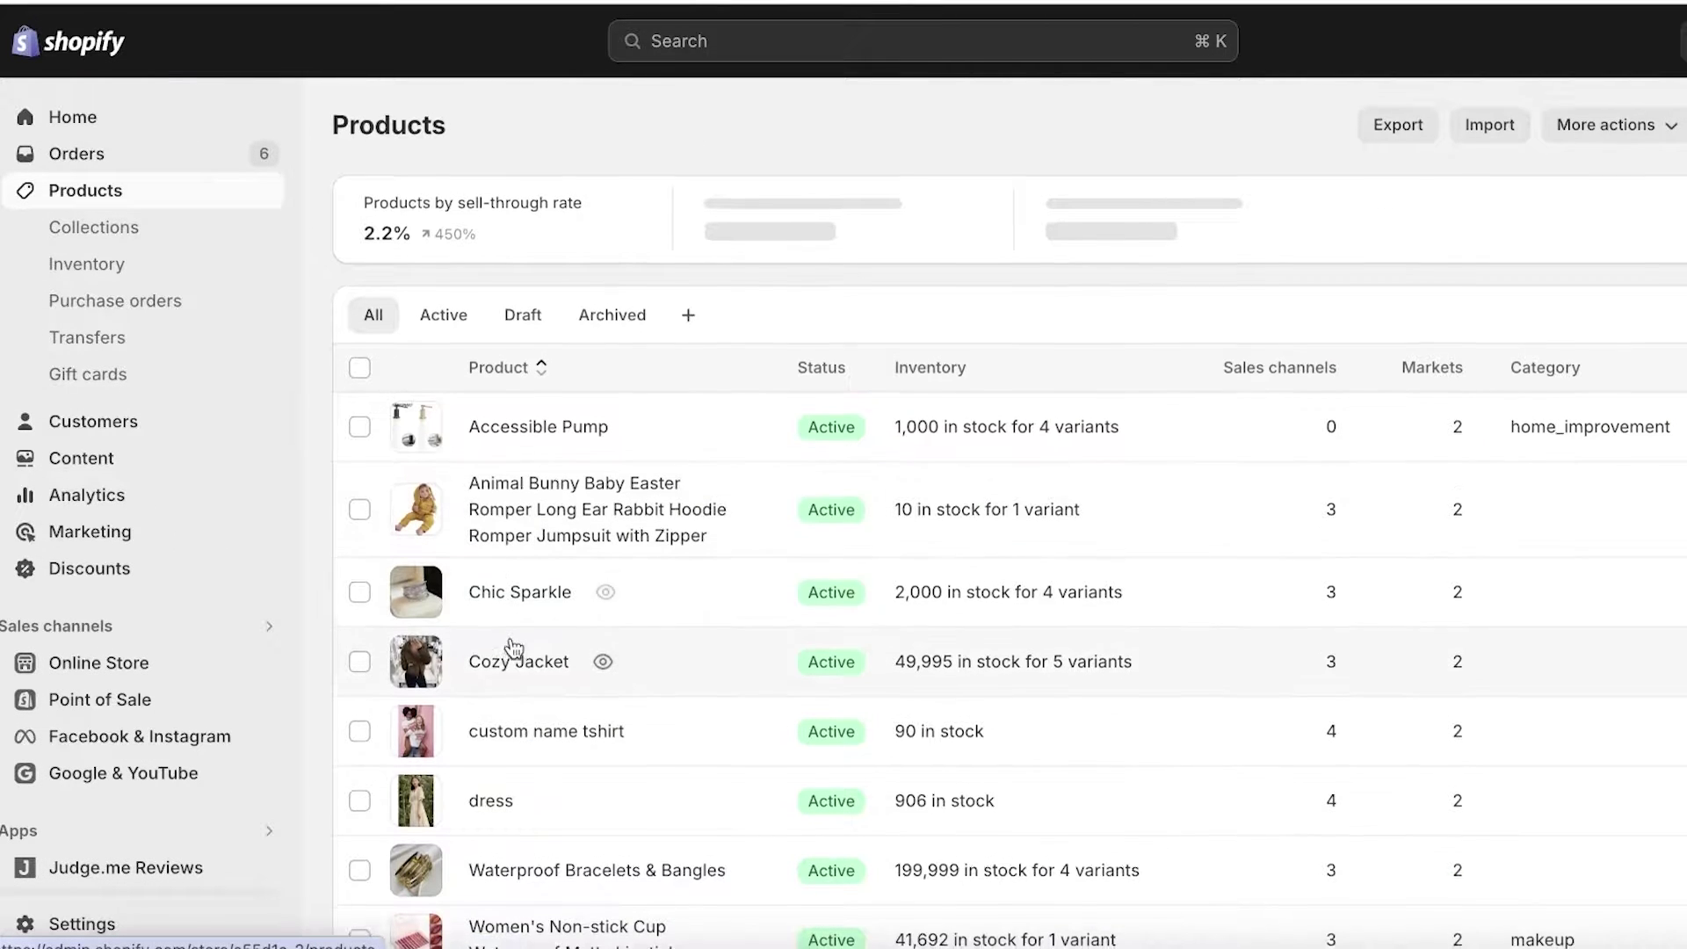
pyautogui.scroll(-1, 516, 655)
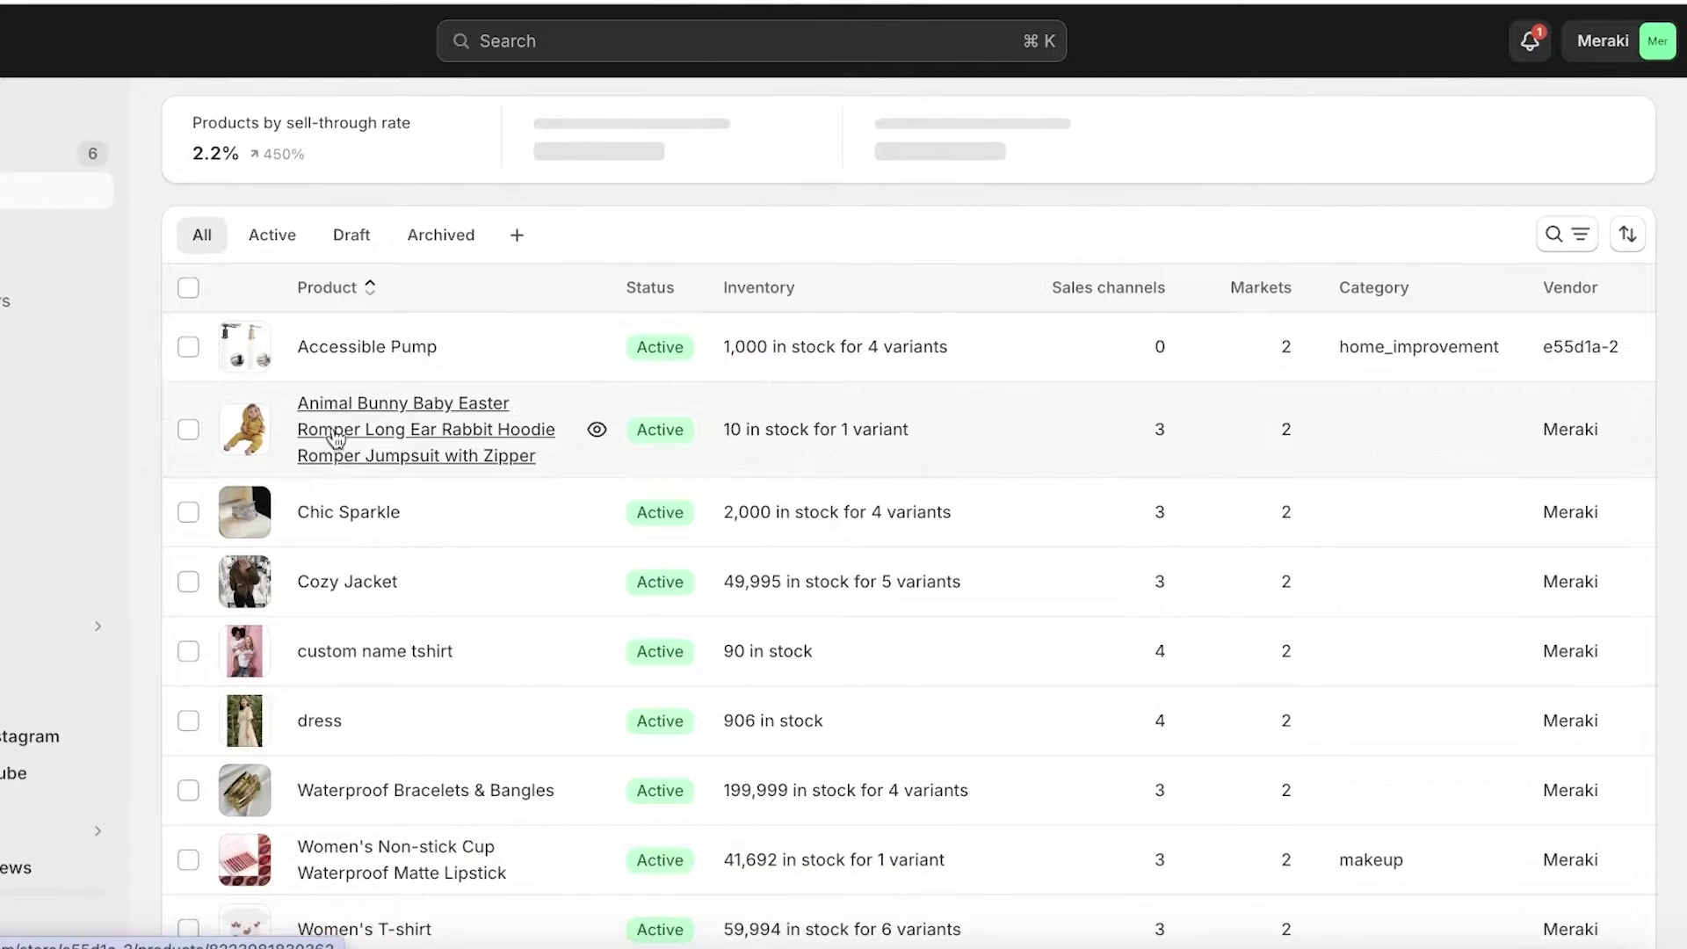
# Open the Animal Bunny romper and check its A-F-Yellow 6-12 Months variant at $29.99.
pyautogui.click(391, 420)
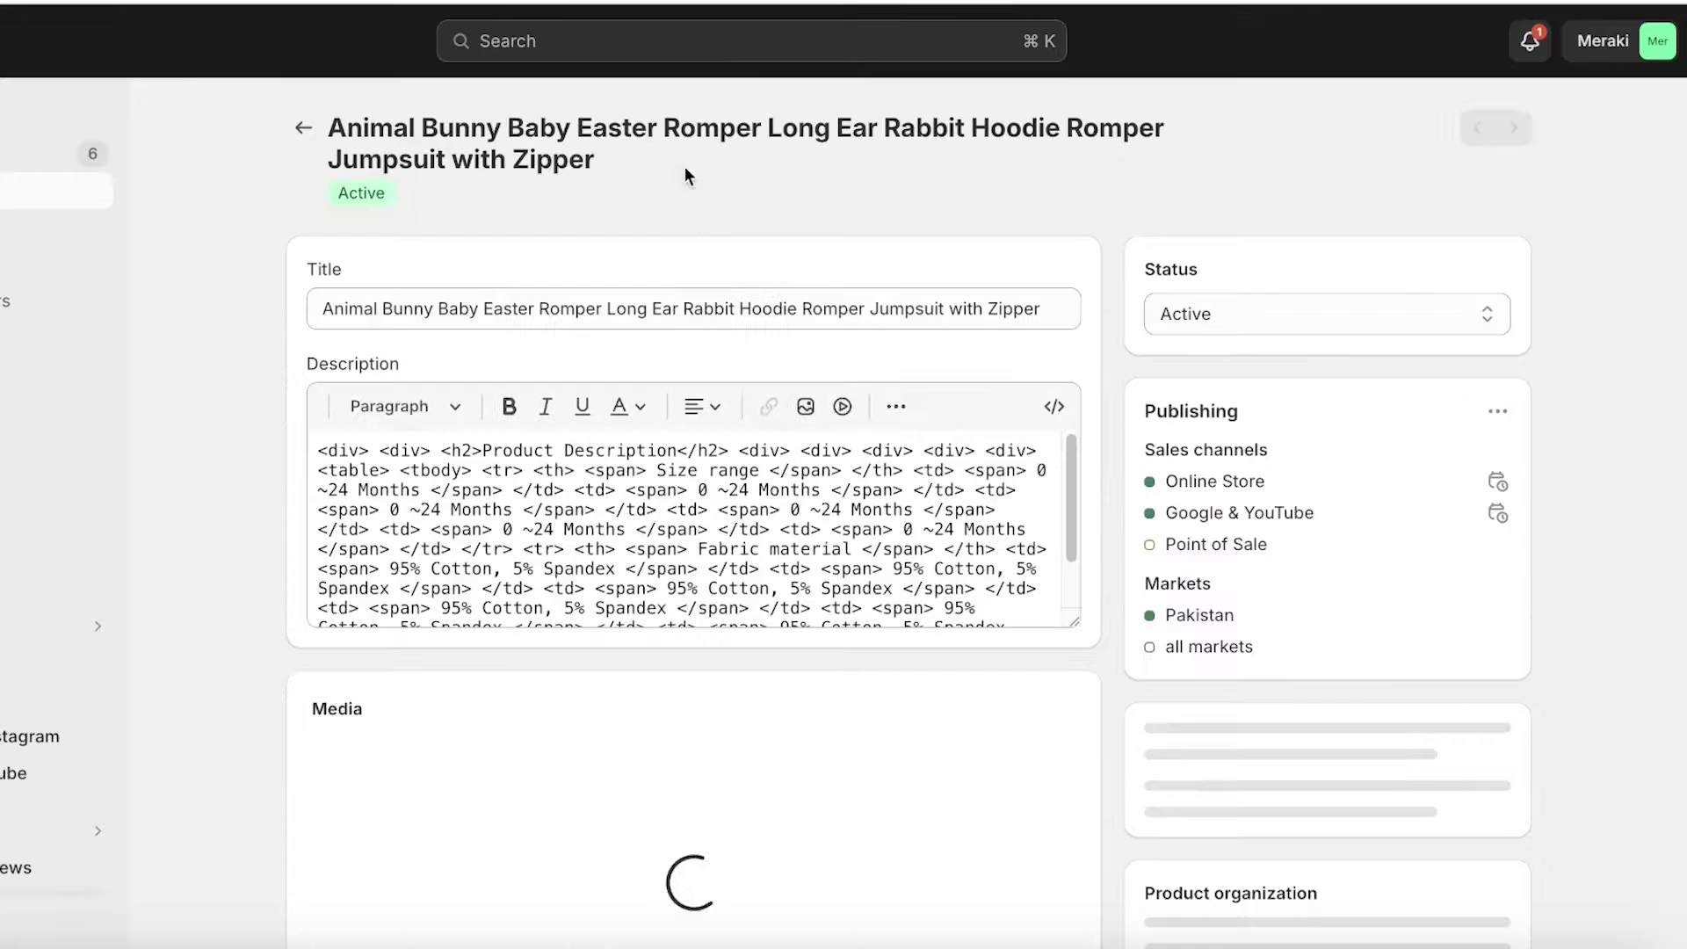
pyautogui.scroll(-12, 977, 160)
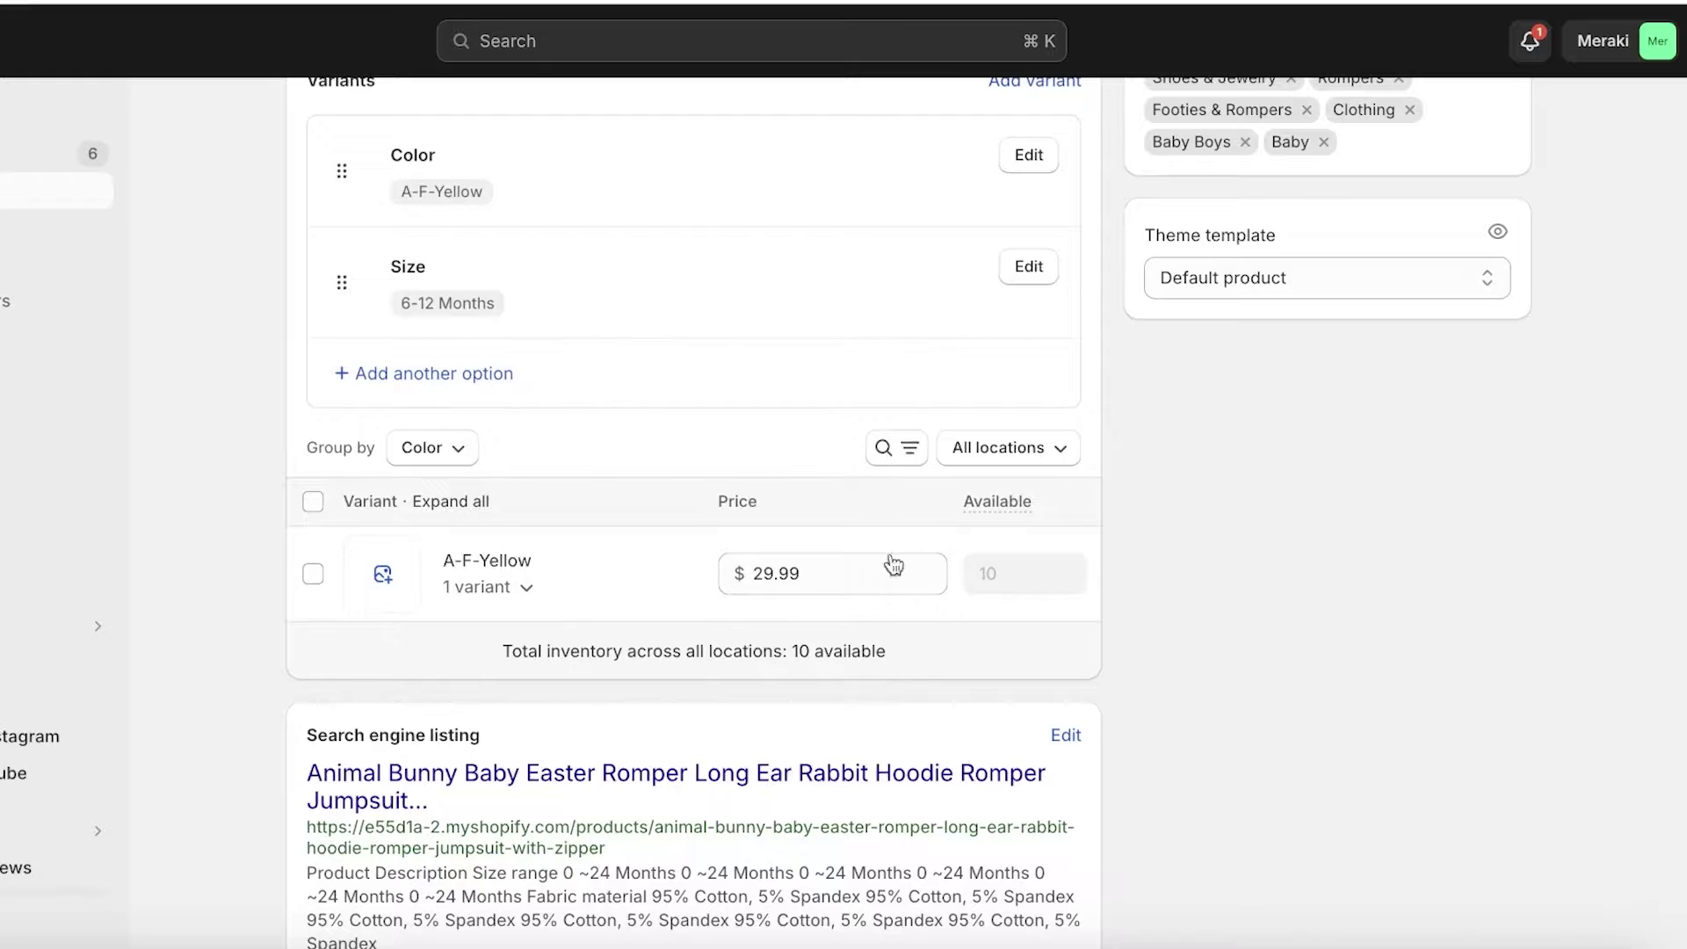
pyautogui.click(795, 577)
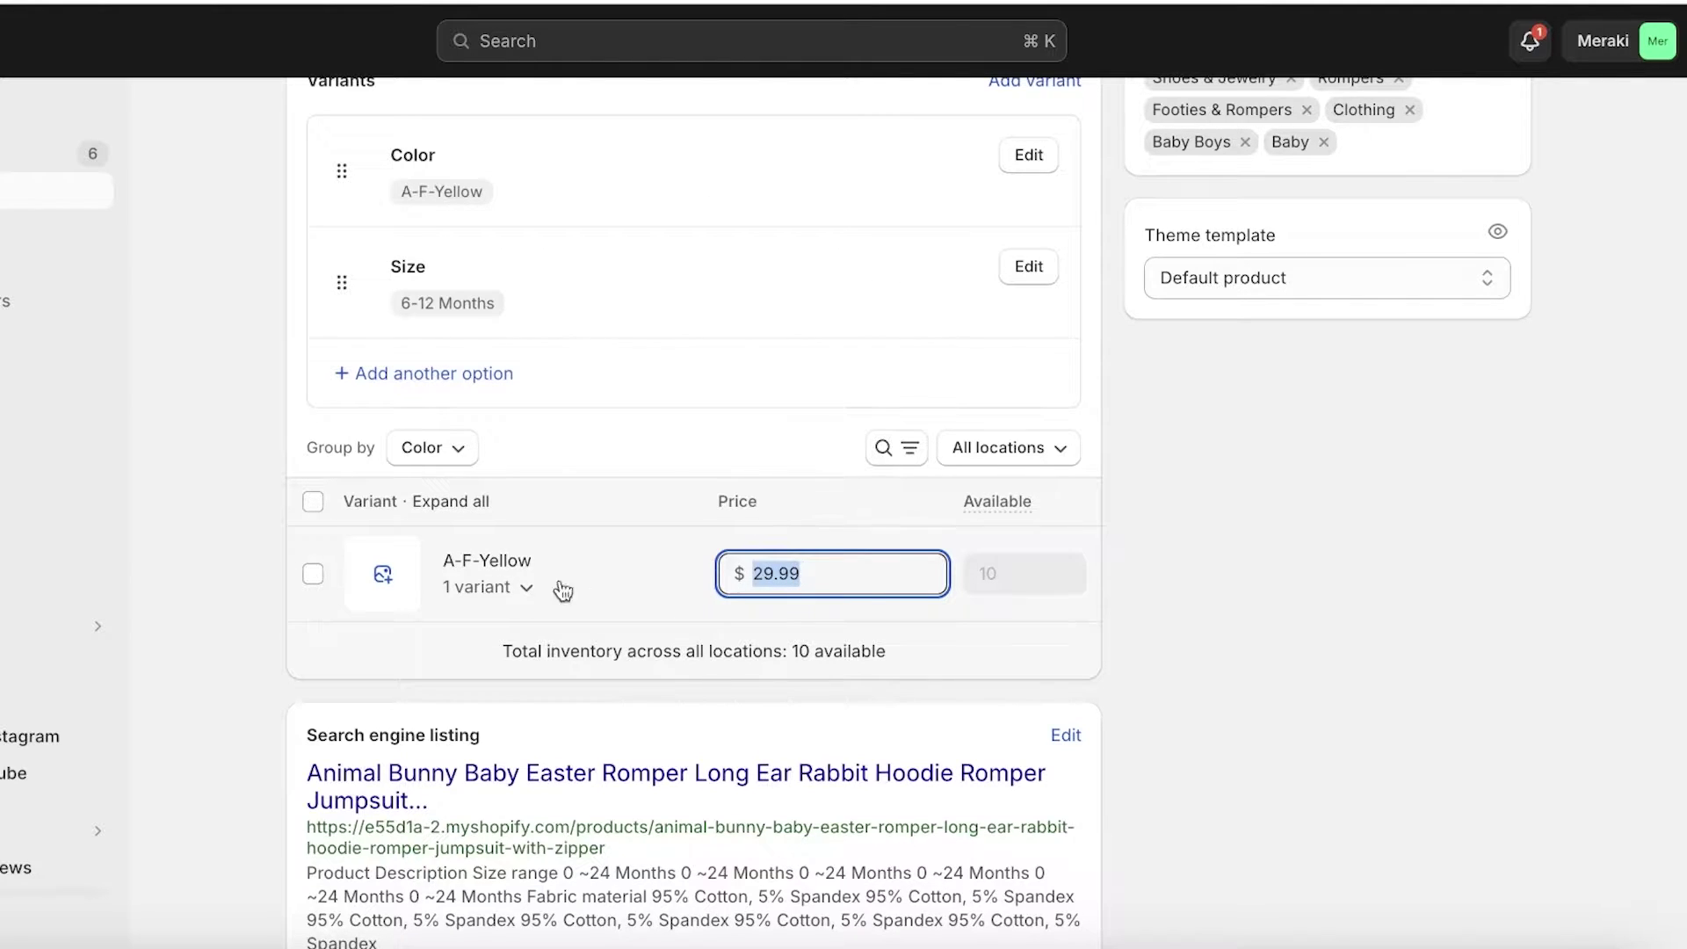
pyautogui.click(475, 588)
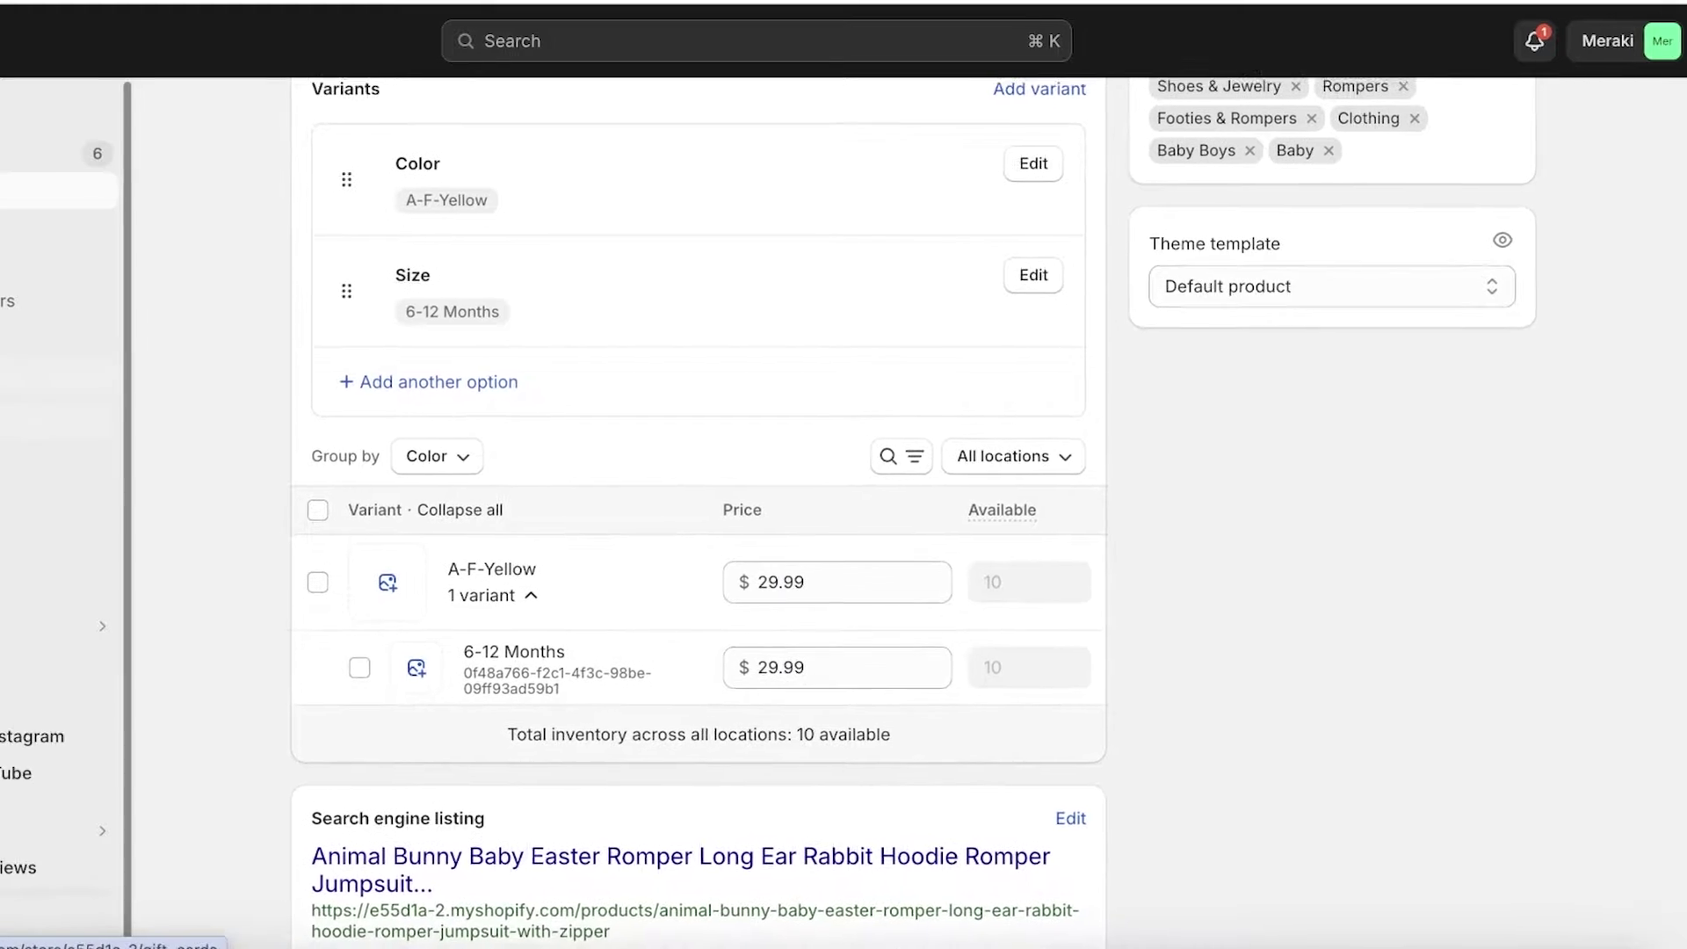
# Return to the Home dashboard showing 413 sessions and $0.00 sales.
pyautogui.scroll(5, 566, 527)
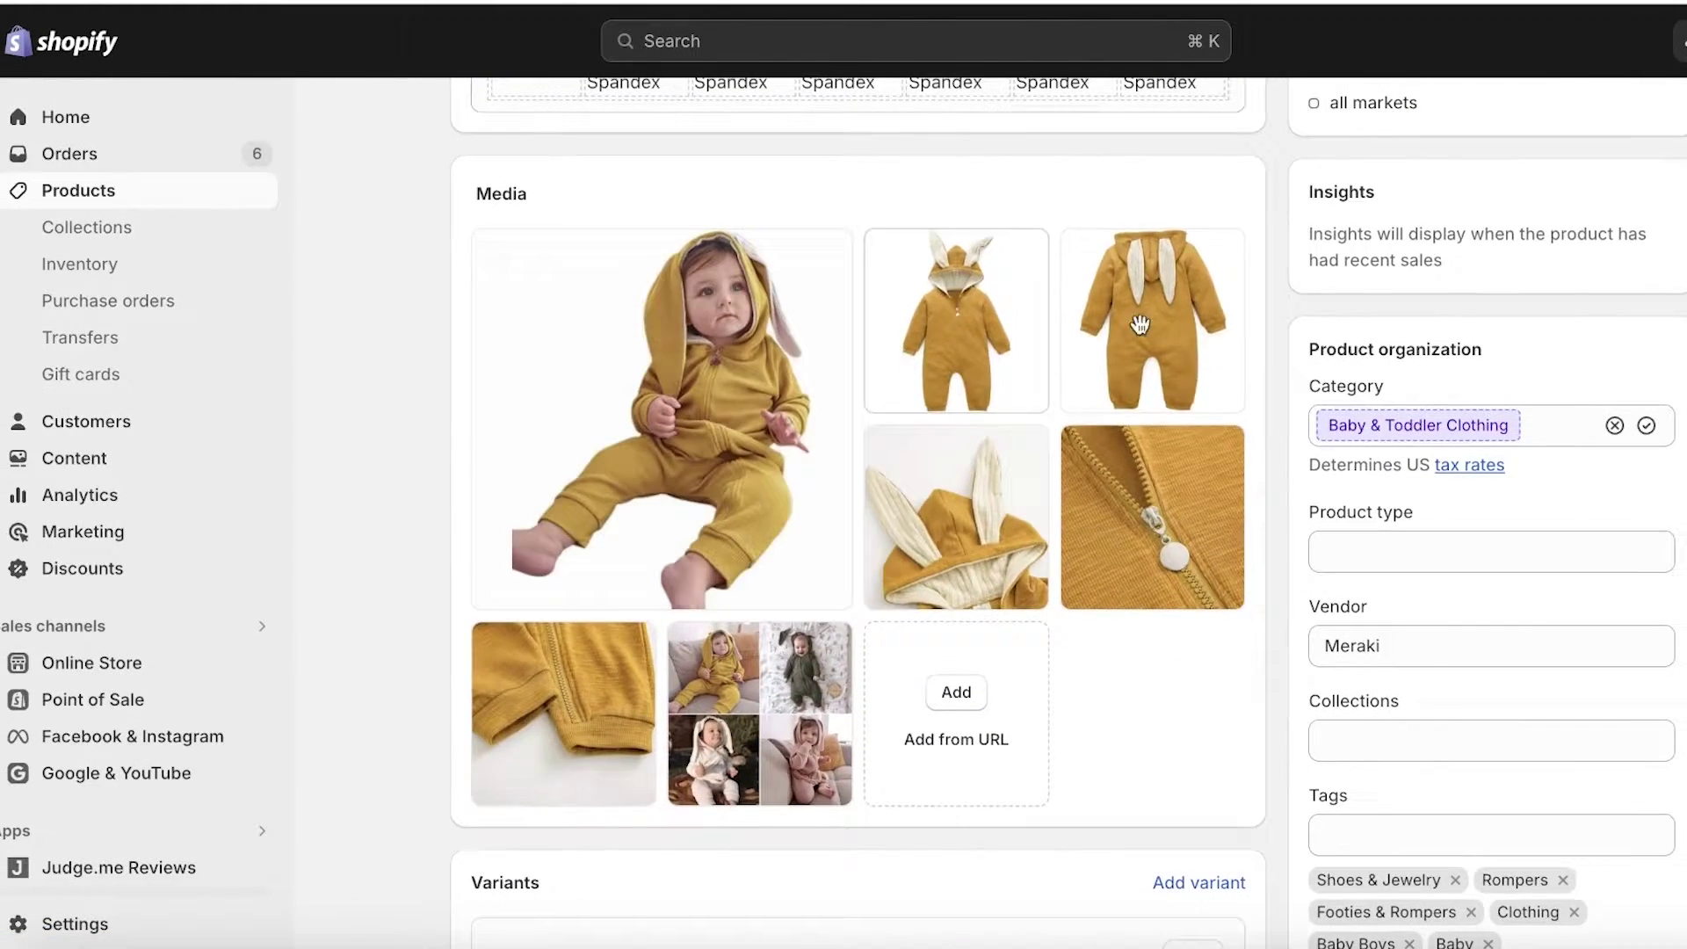
pyautogui.scroll(5, 1139, 325)
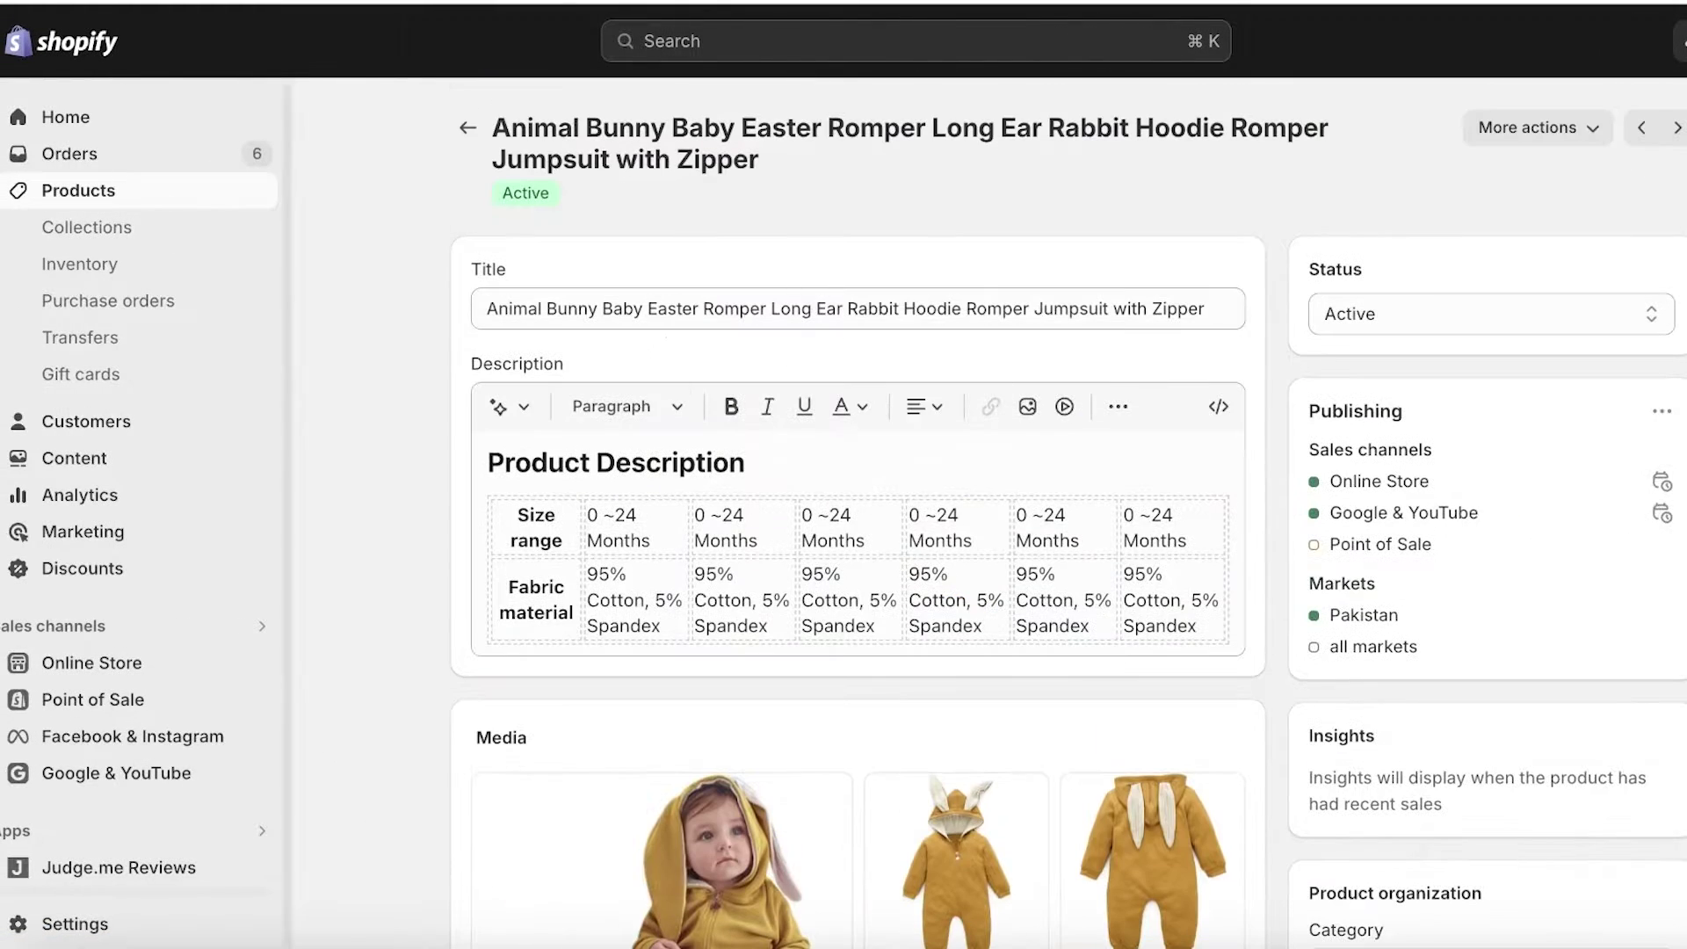
pyautogui.click(66, 118)
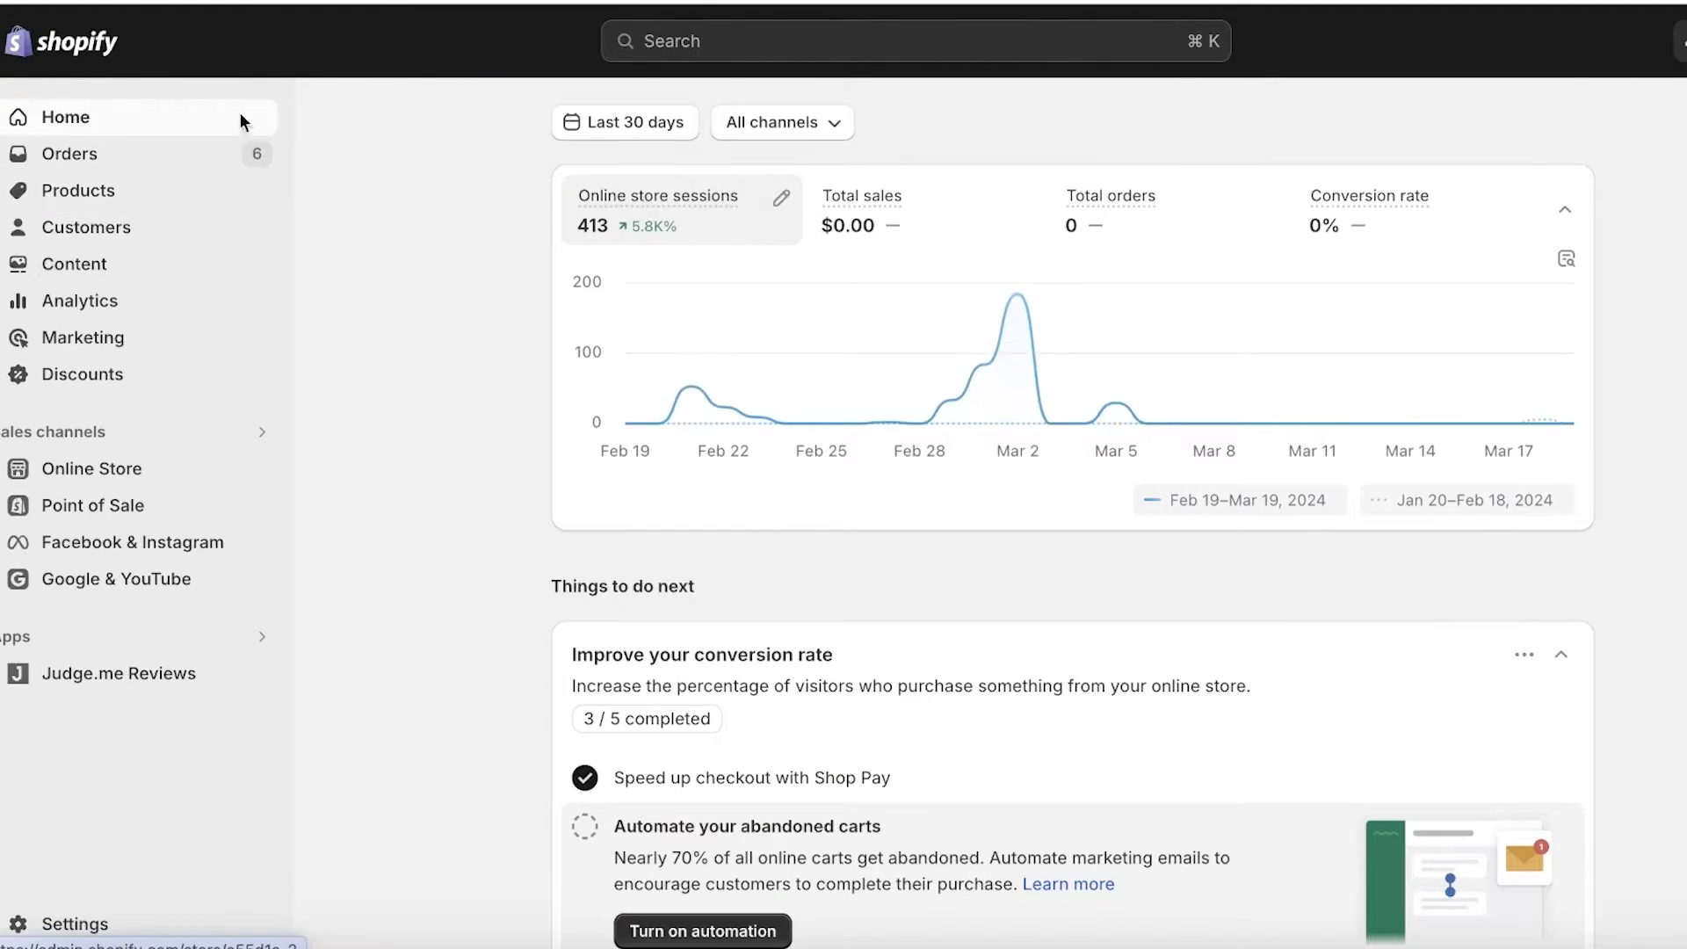
# Open the Meraki dress and turn off Charge tax, keeping its price at 89.00.
pyautogui.click(114, 192)
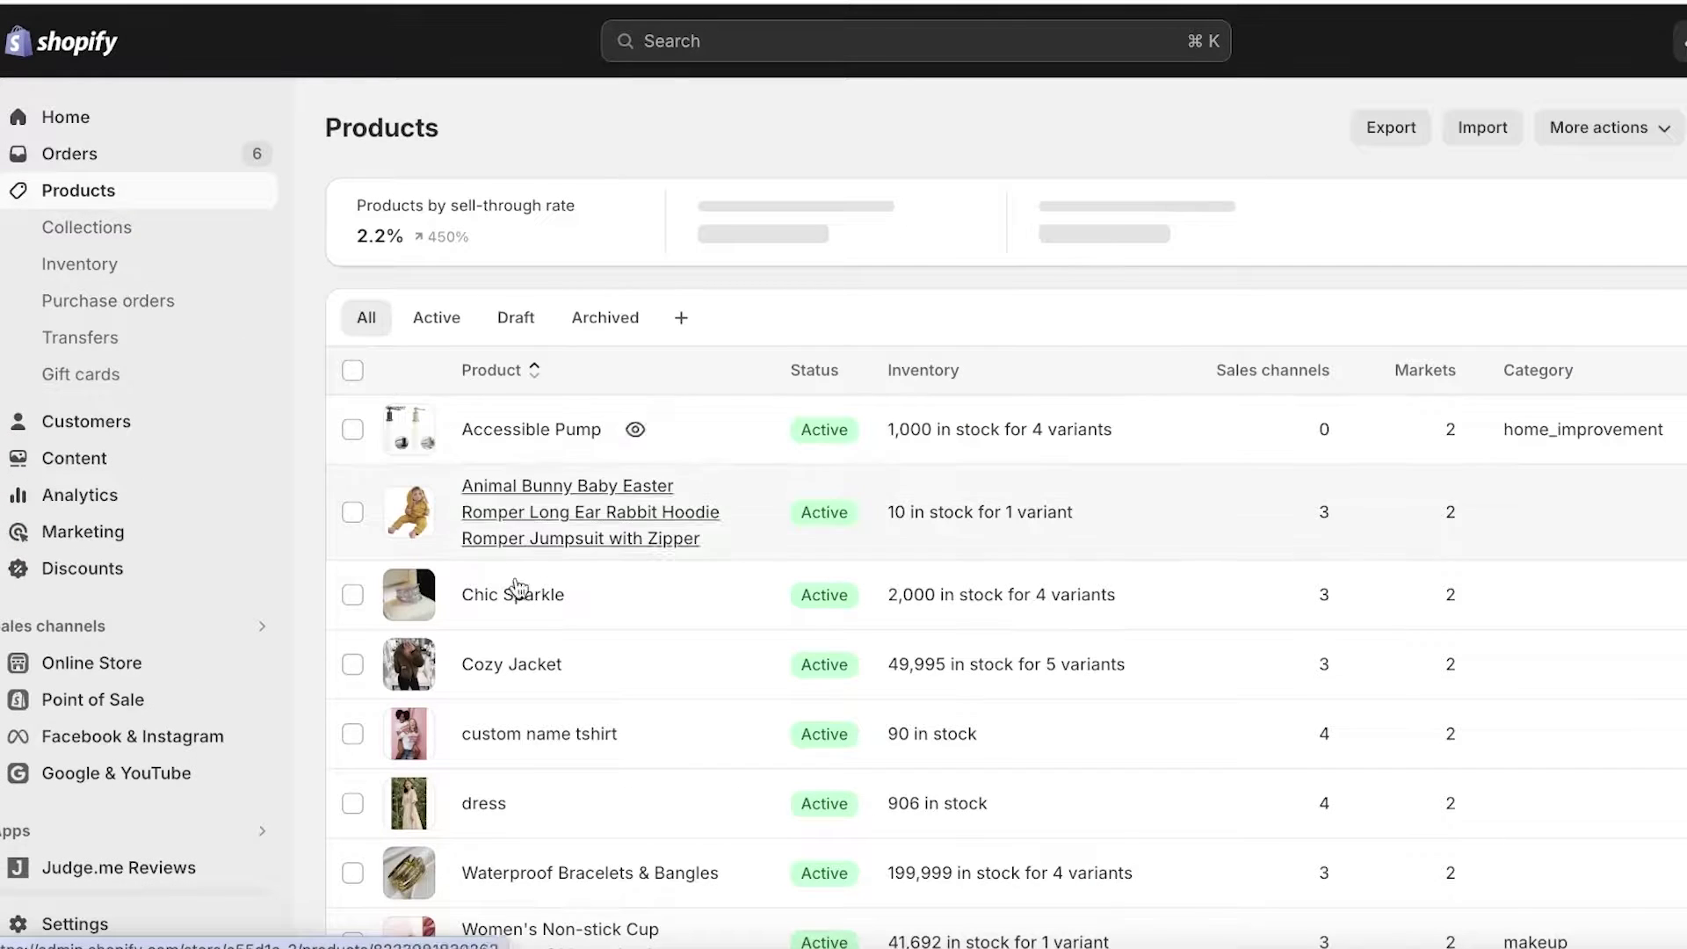
pyautogui.click(484, 803)
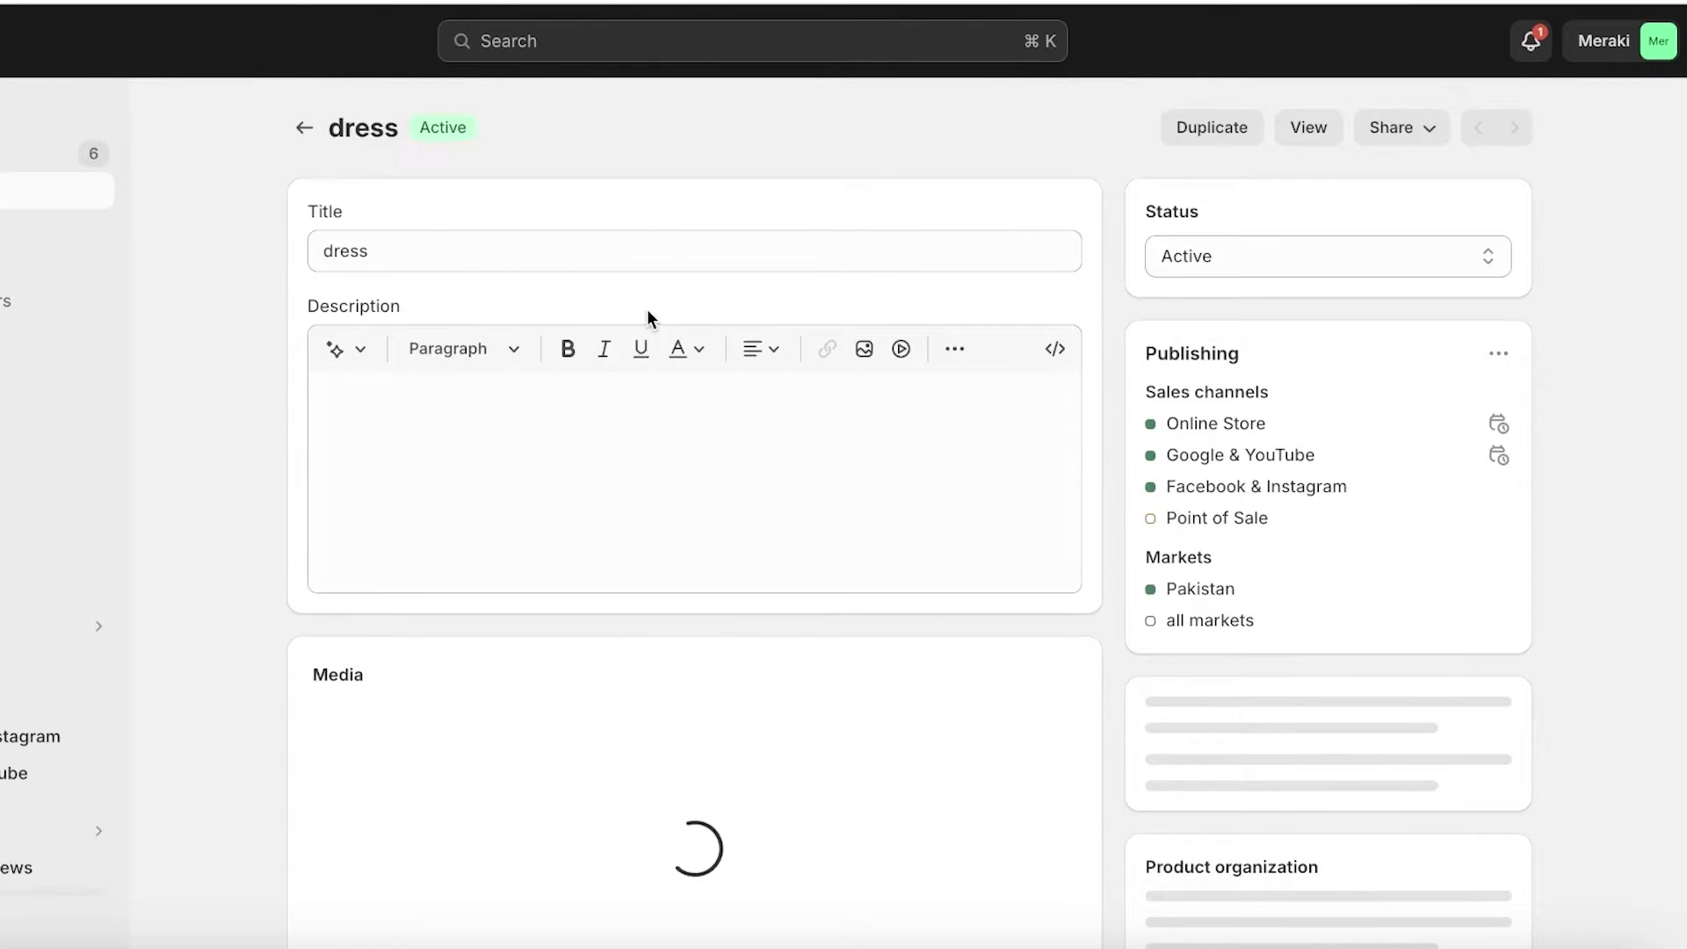
pyautogui.scroll(-12, 647, 316)
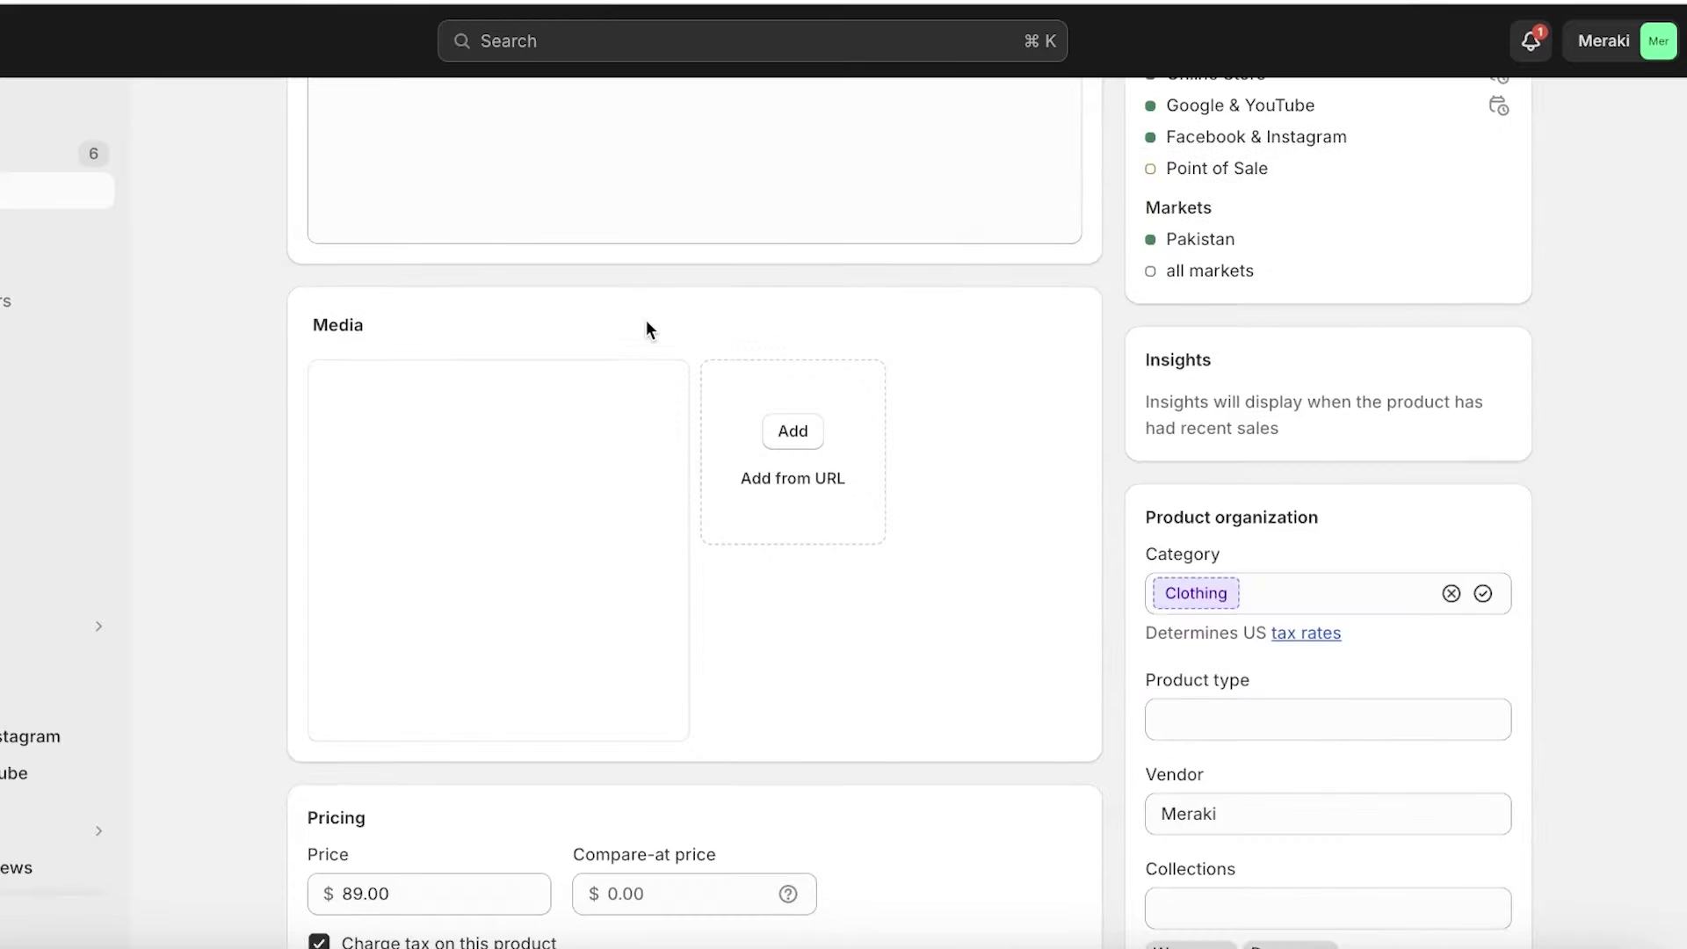
pyautogui.scroll(2, 641, 332)
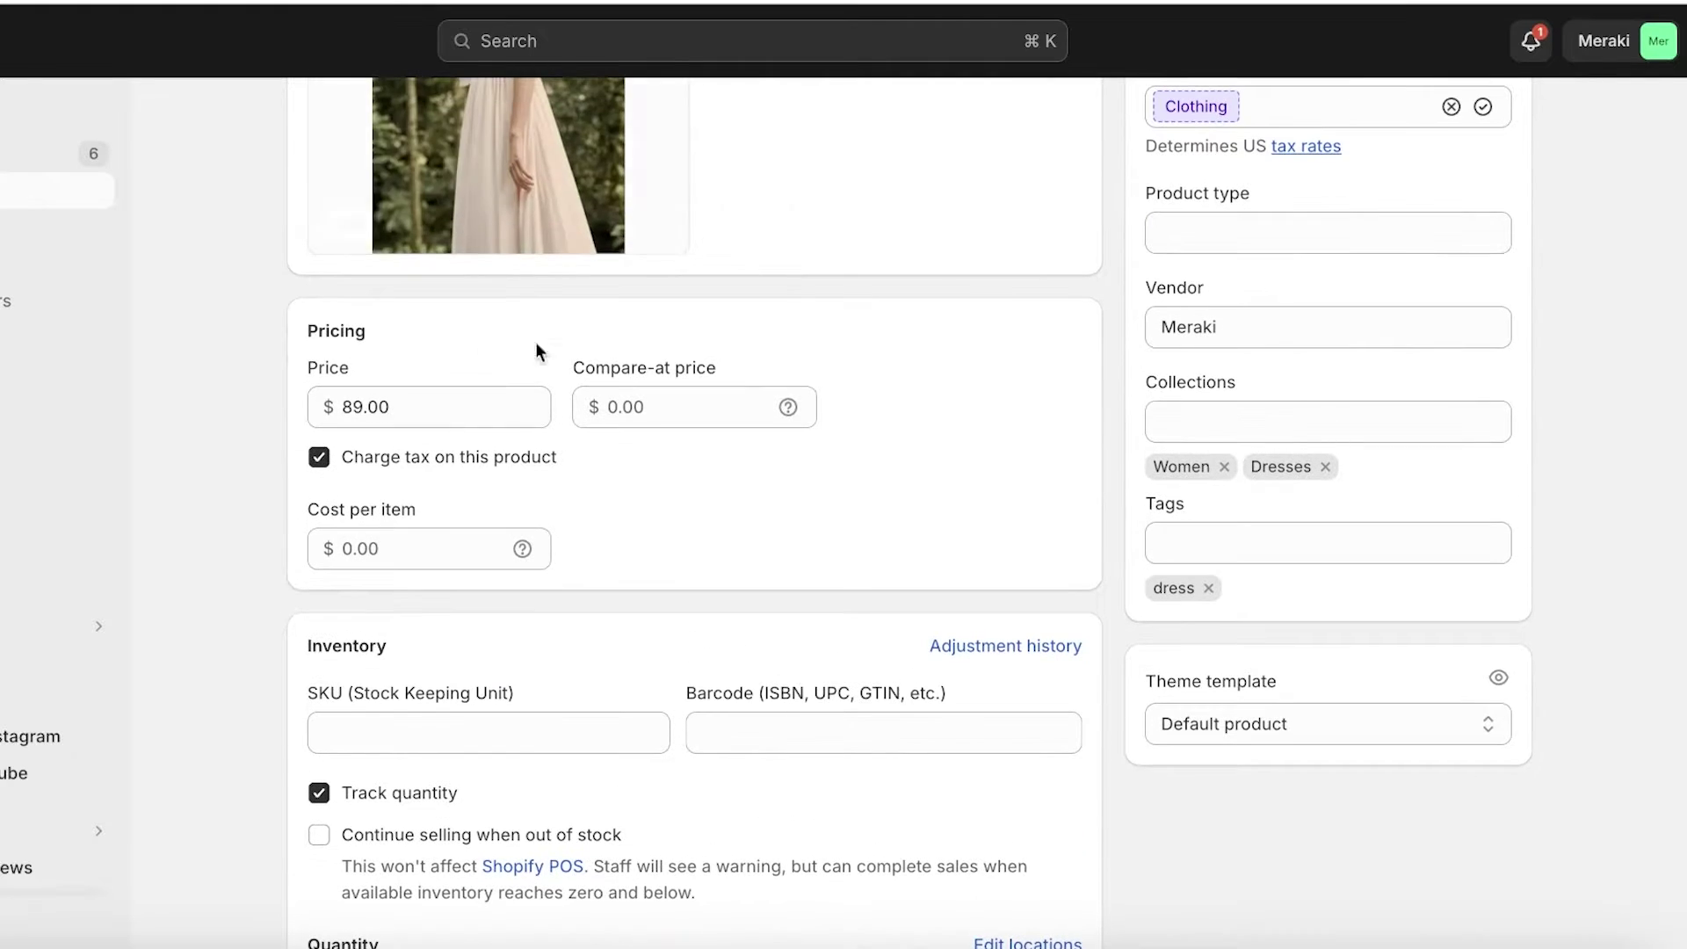
pyautogui.click(338, 466)
pyautogui.moveTo(382, 424); pyautogui.dragTo(335, 417)
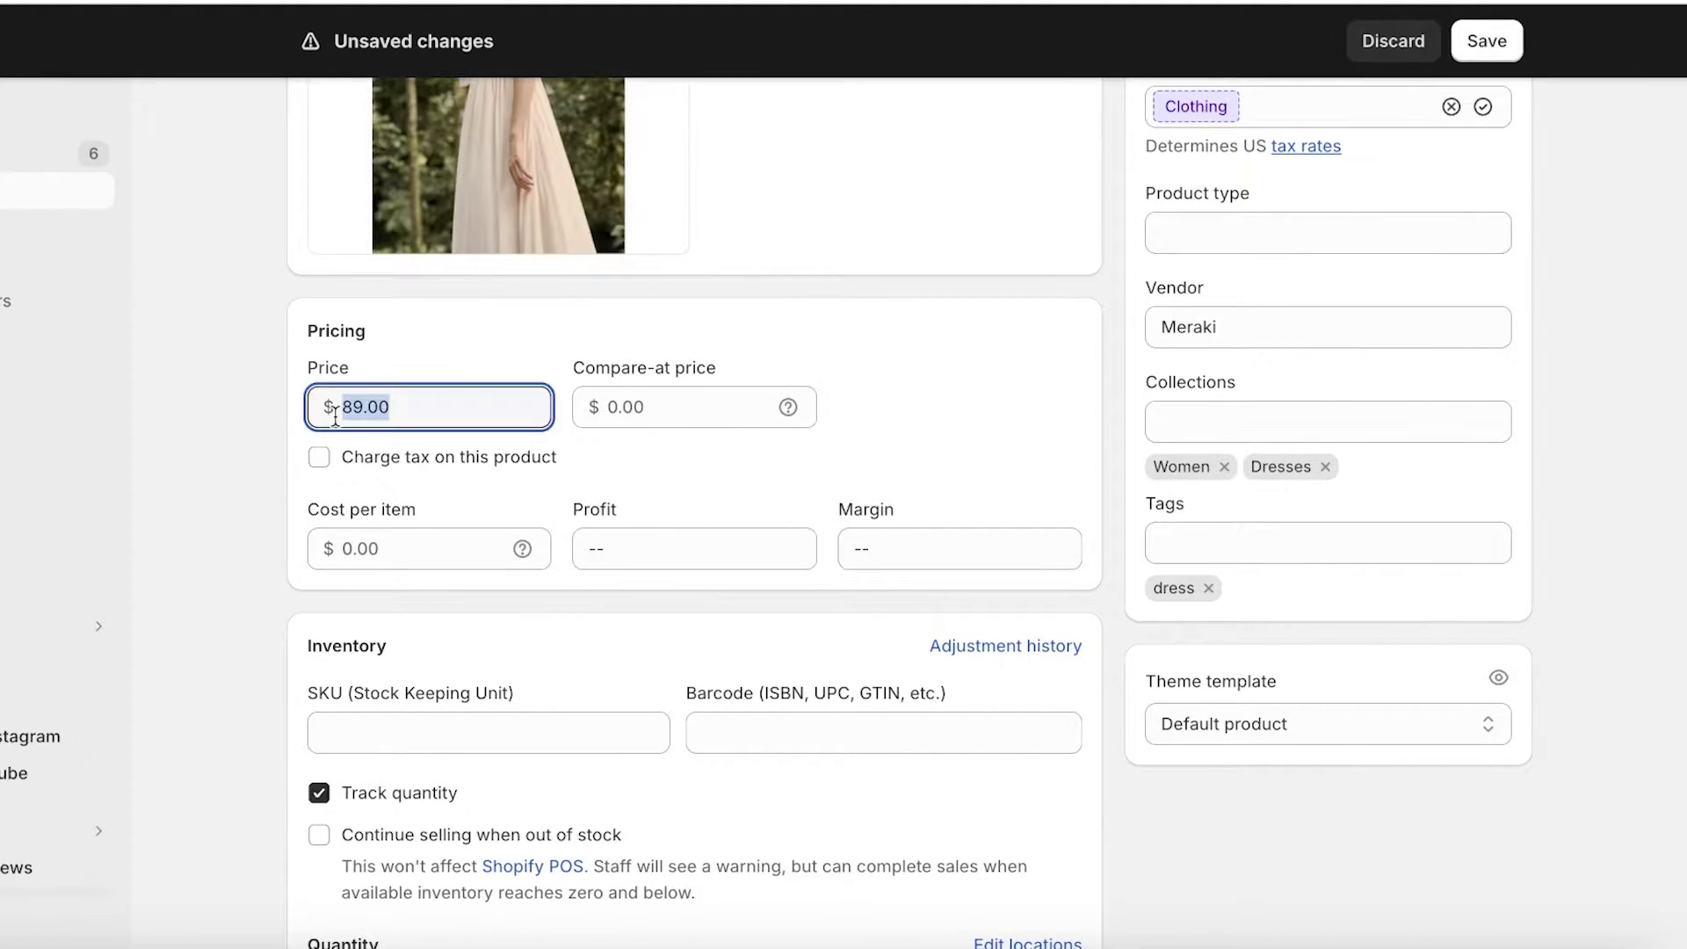
pyautogui.click(391, 411)
# Set the dress's compare-at price to 180.00.
pyautogui.click(596, 403)
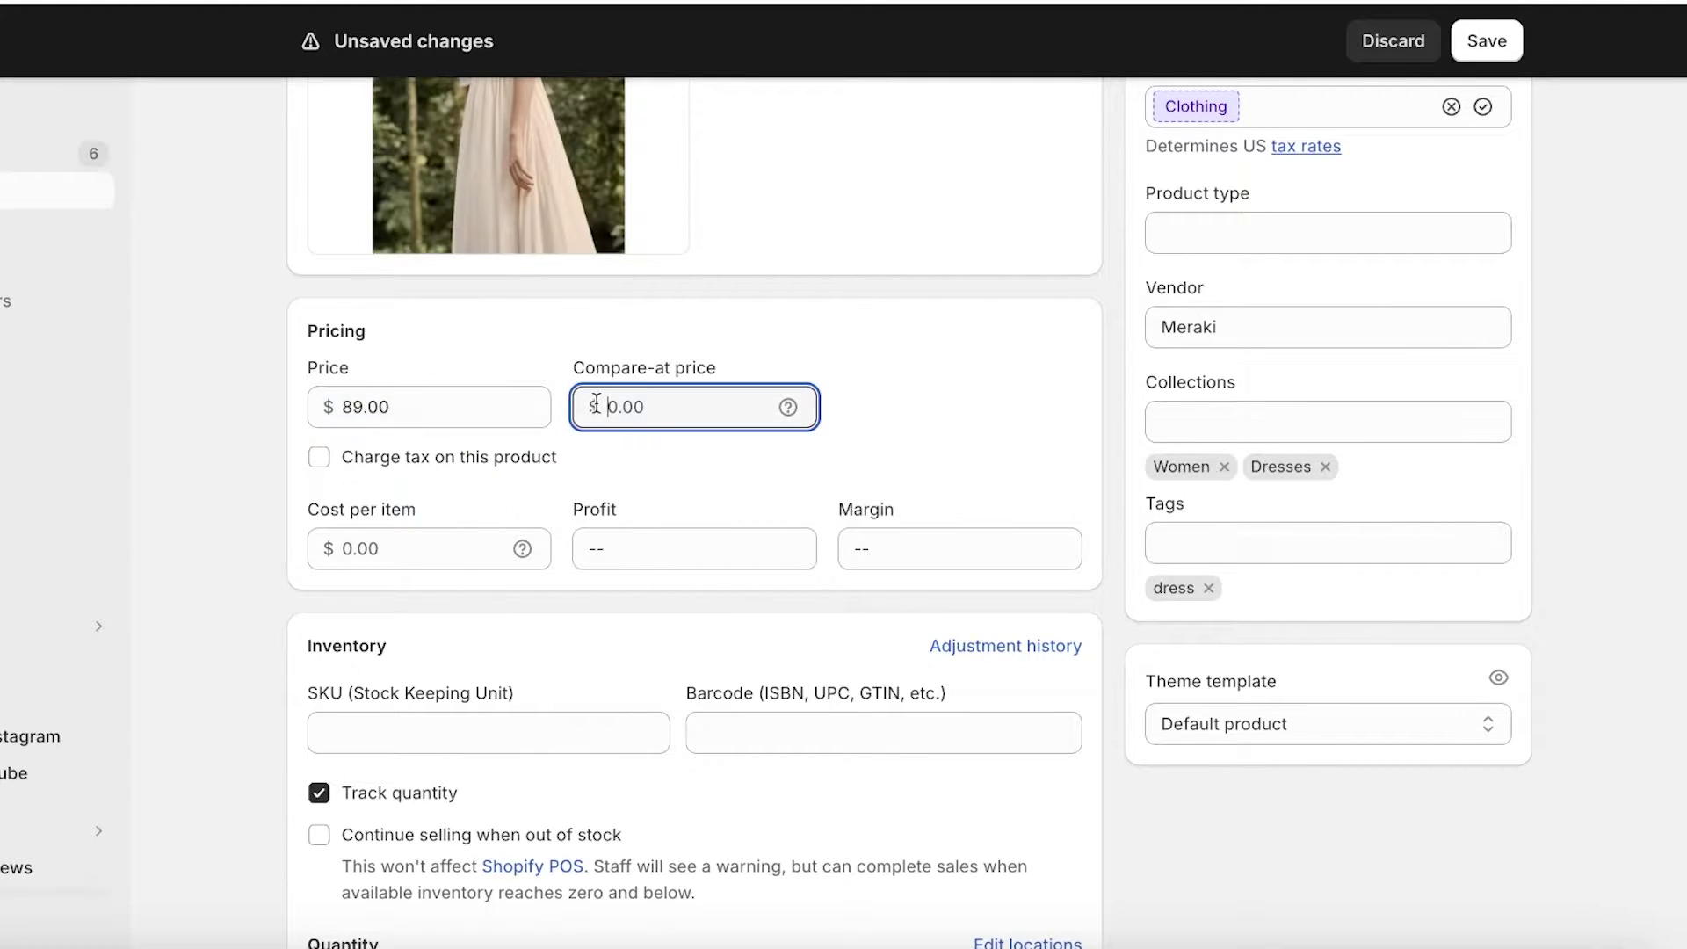
pyautogui.write('900')
pyautogui.click(526, 345)
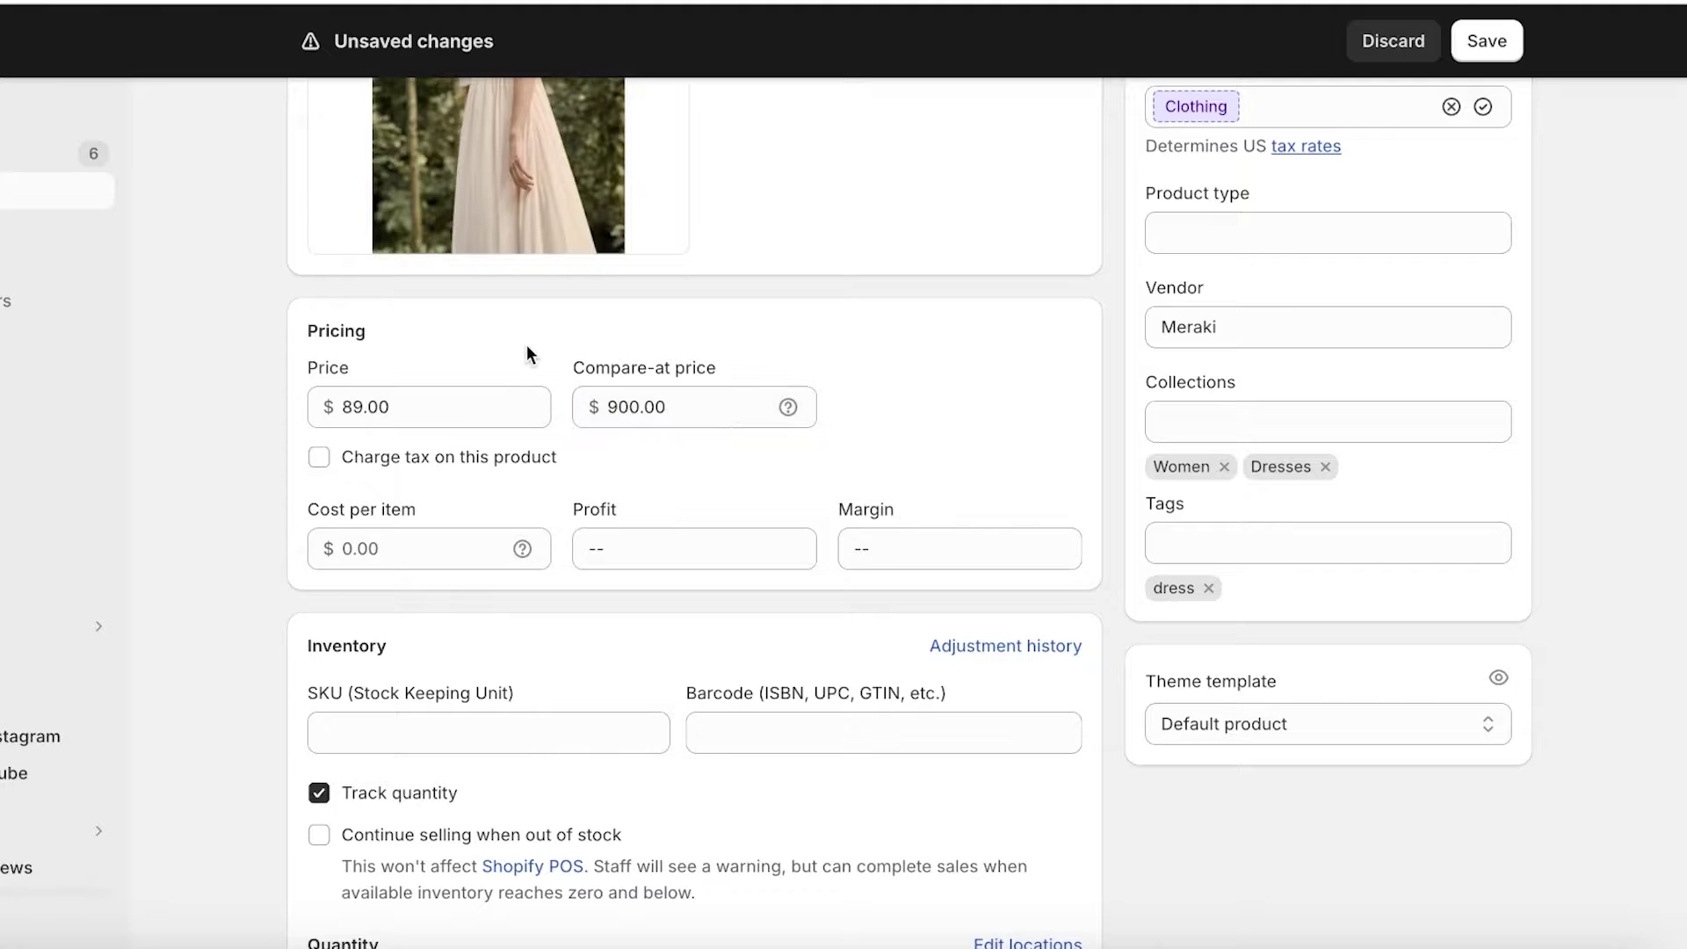
pyautogui.click(653, 402)
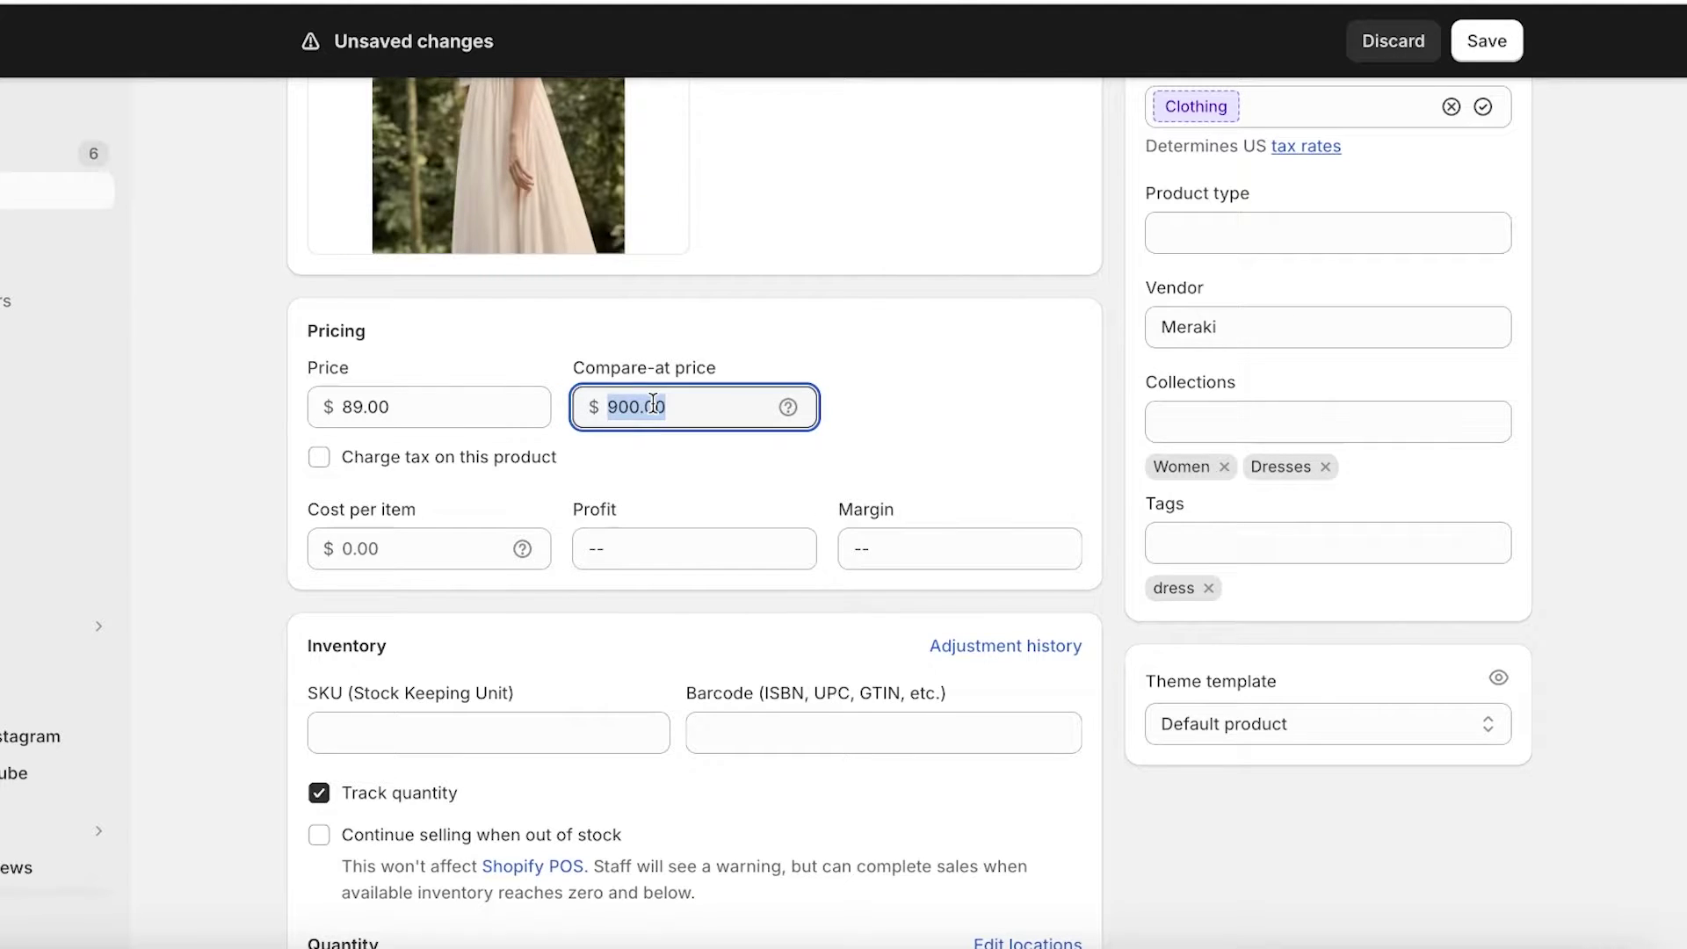
pyautogui.write('18')
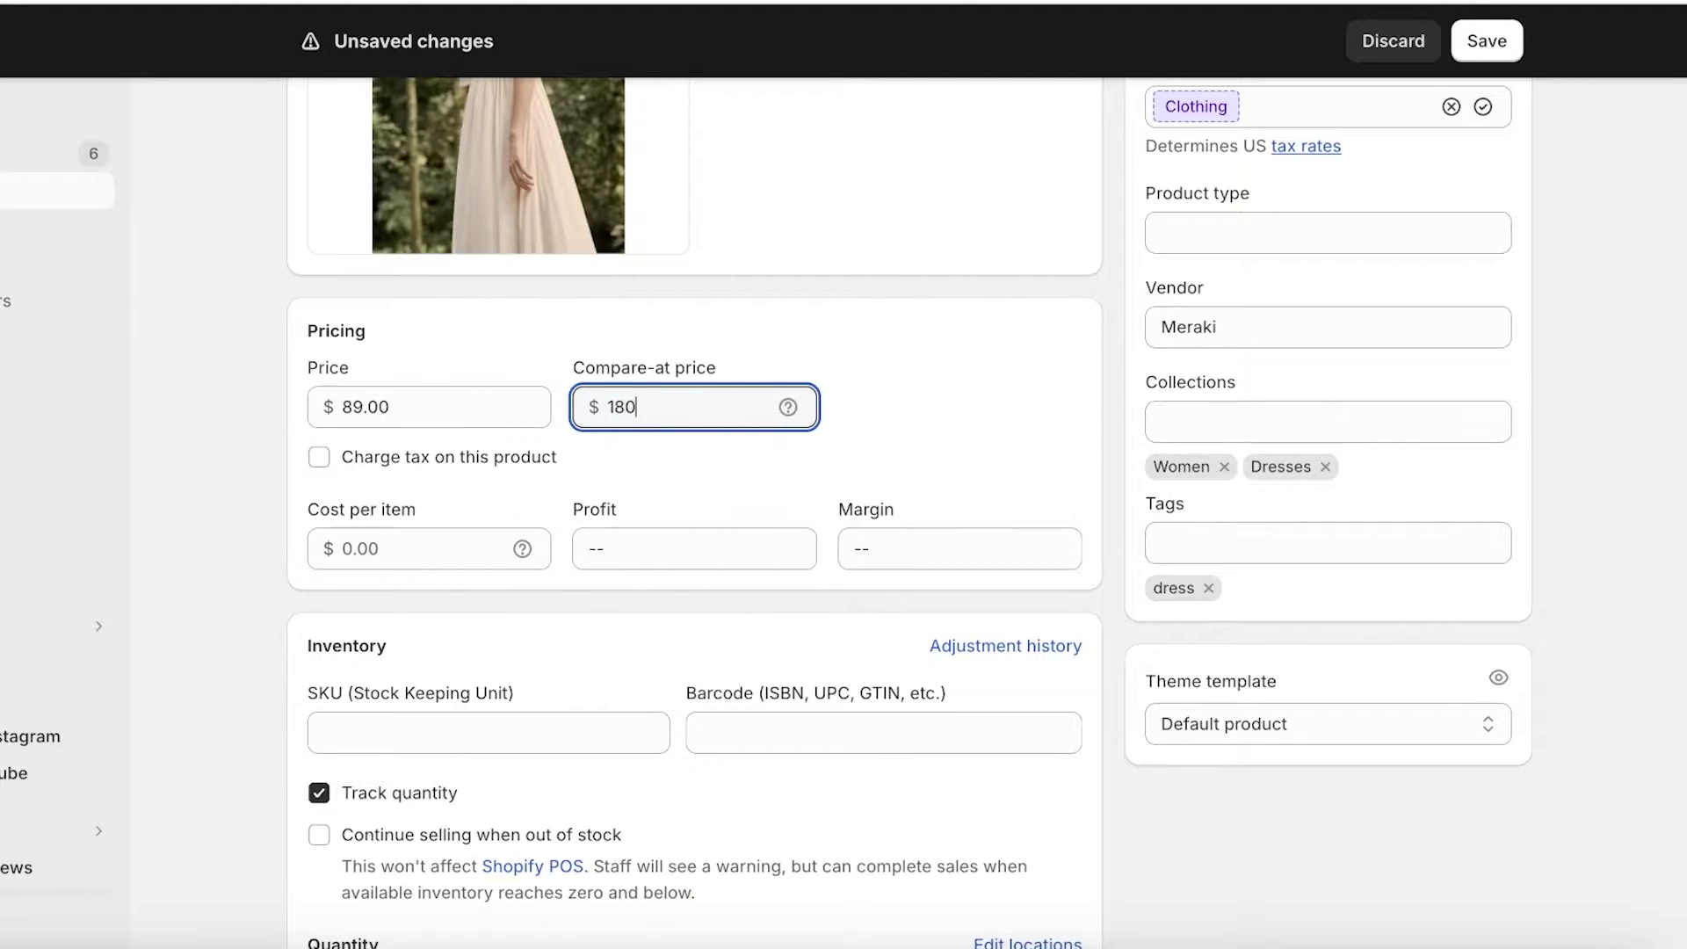
pyautogui.write('0')
pyautogui.click(823, 342)
pyautogui.click(351, 419)
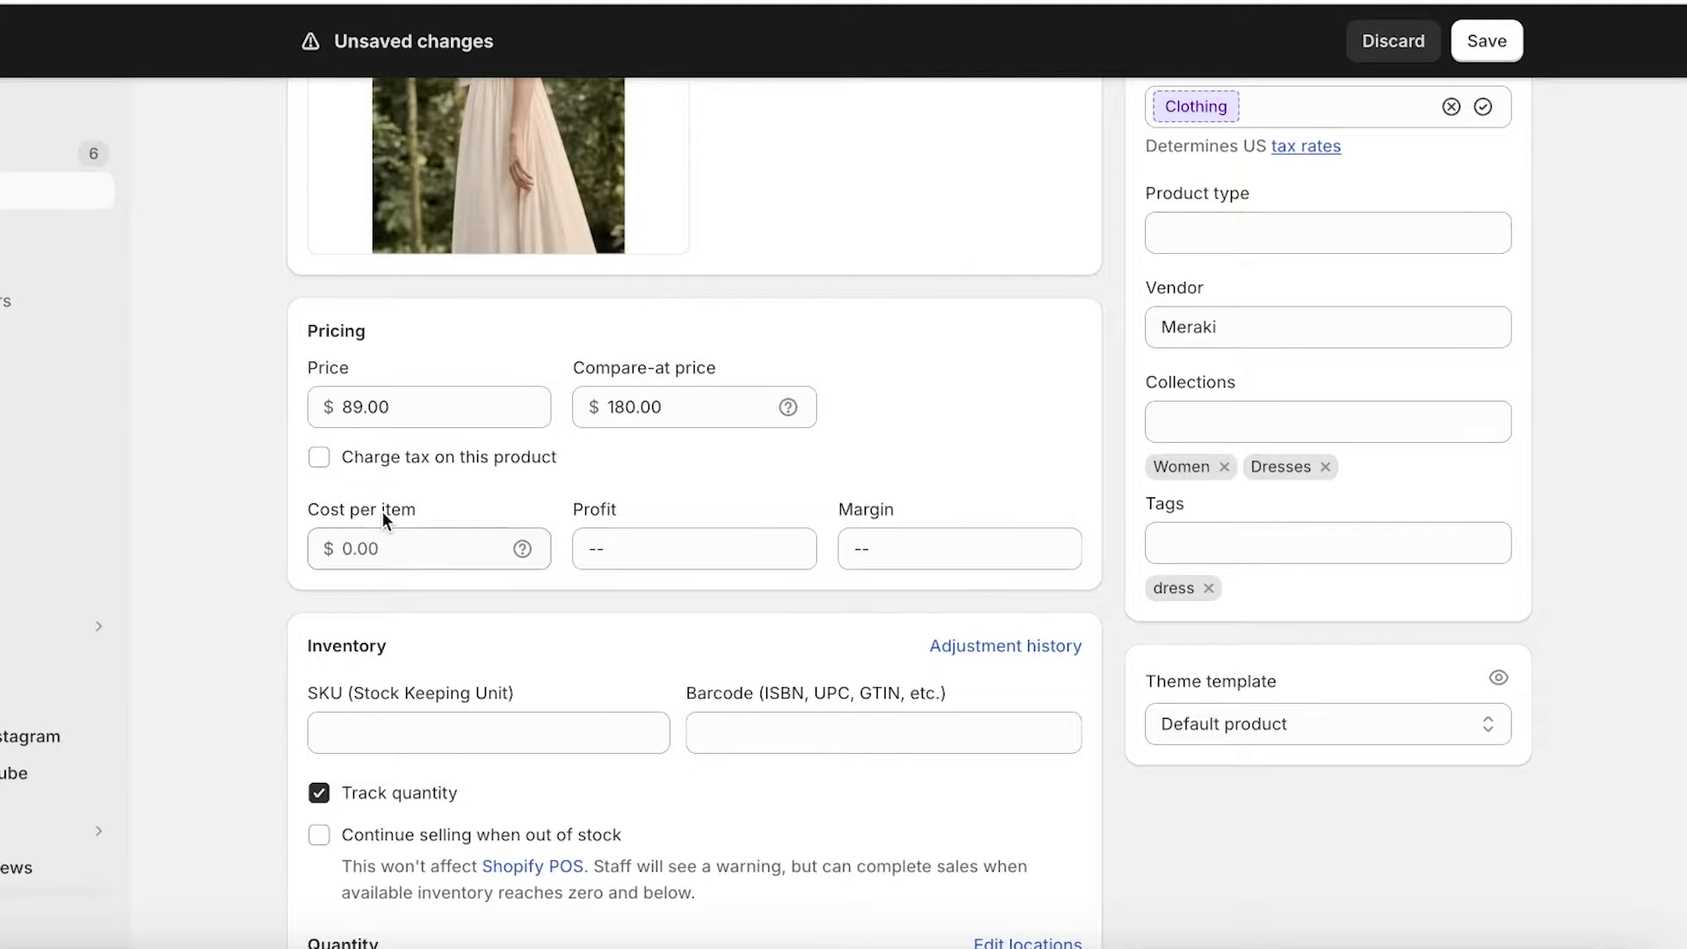
# Enter a 60.00 cost per item and save the dress.
pyautogui.click(346, 557)
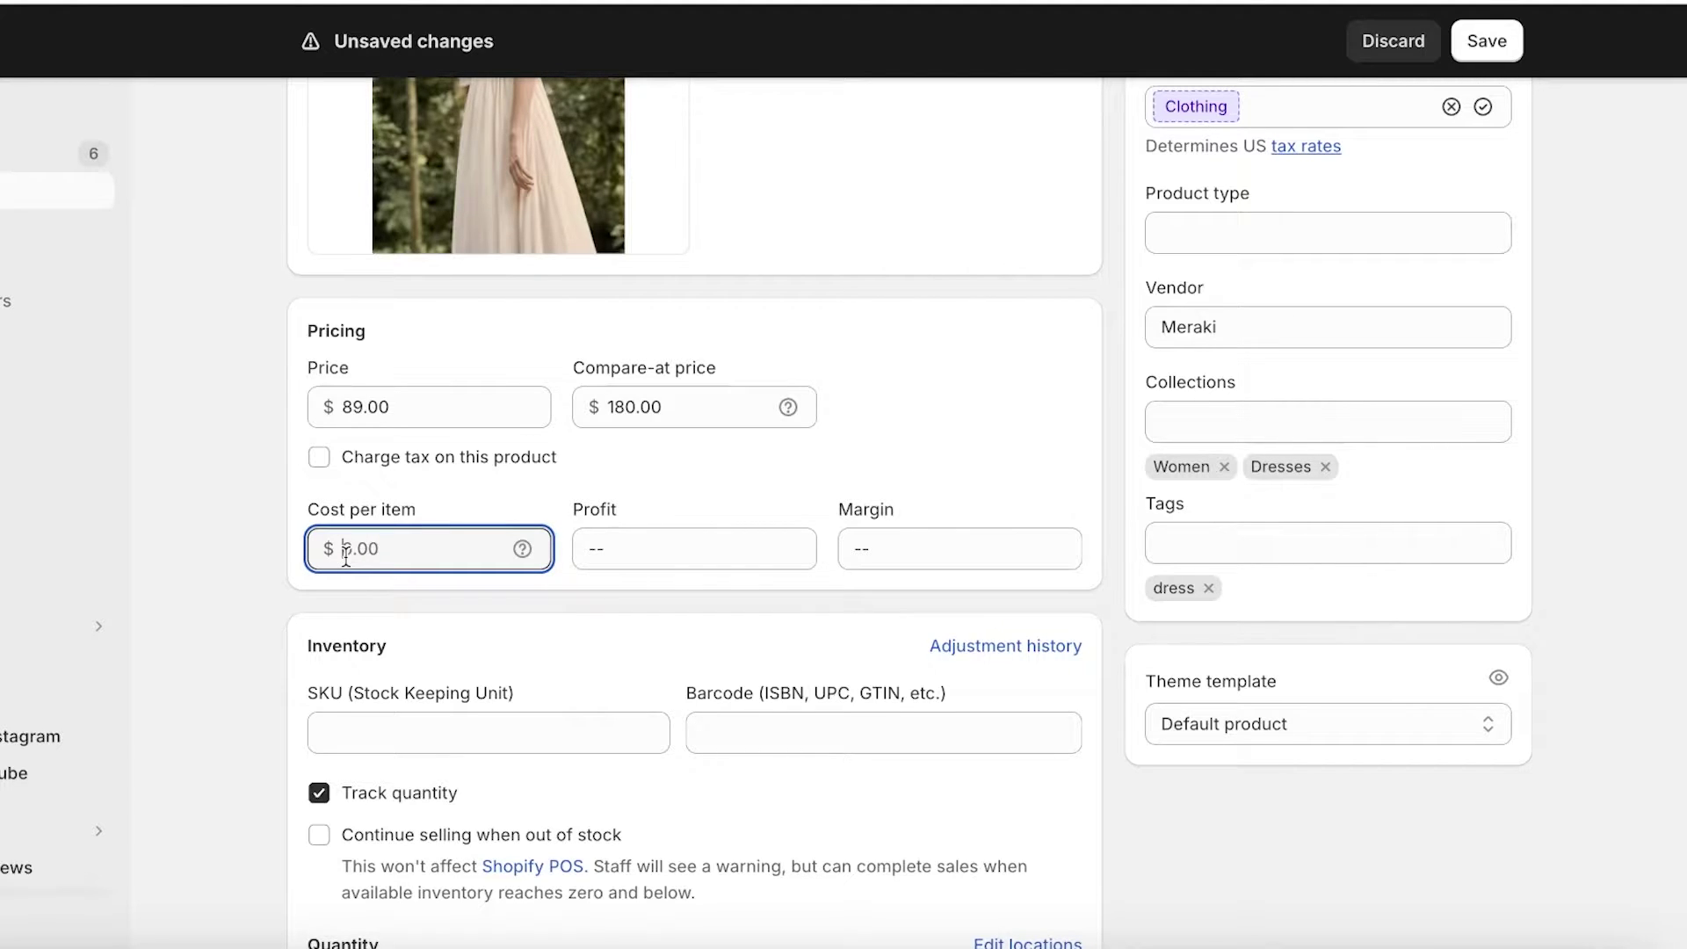
pyautogui.write('60')
pyautogui.click(678, 452)
pyautogui.scroll(-1, 998, 367)
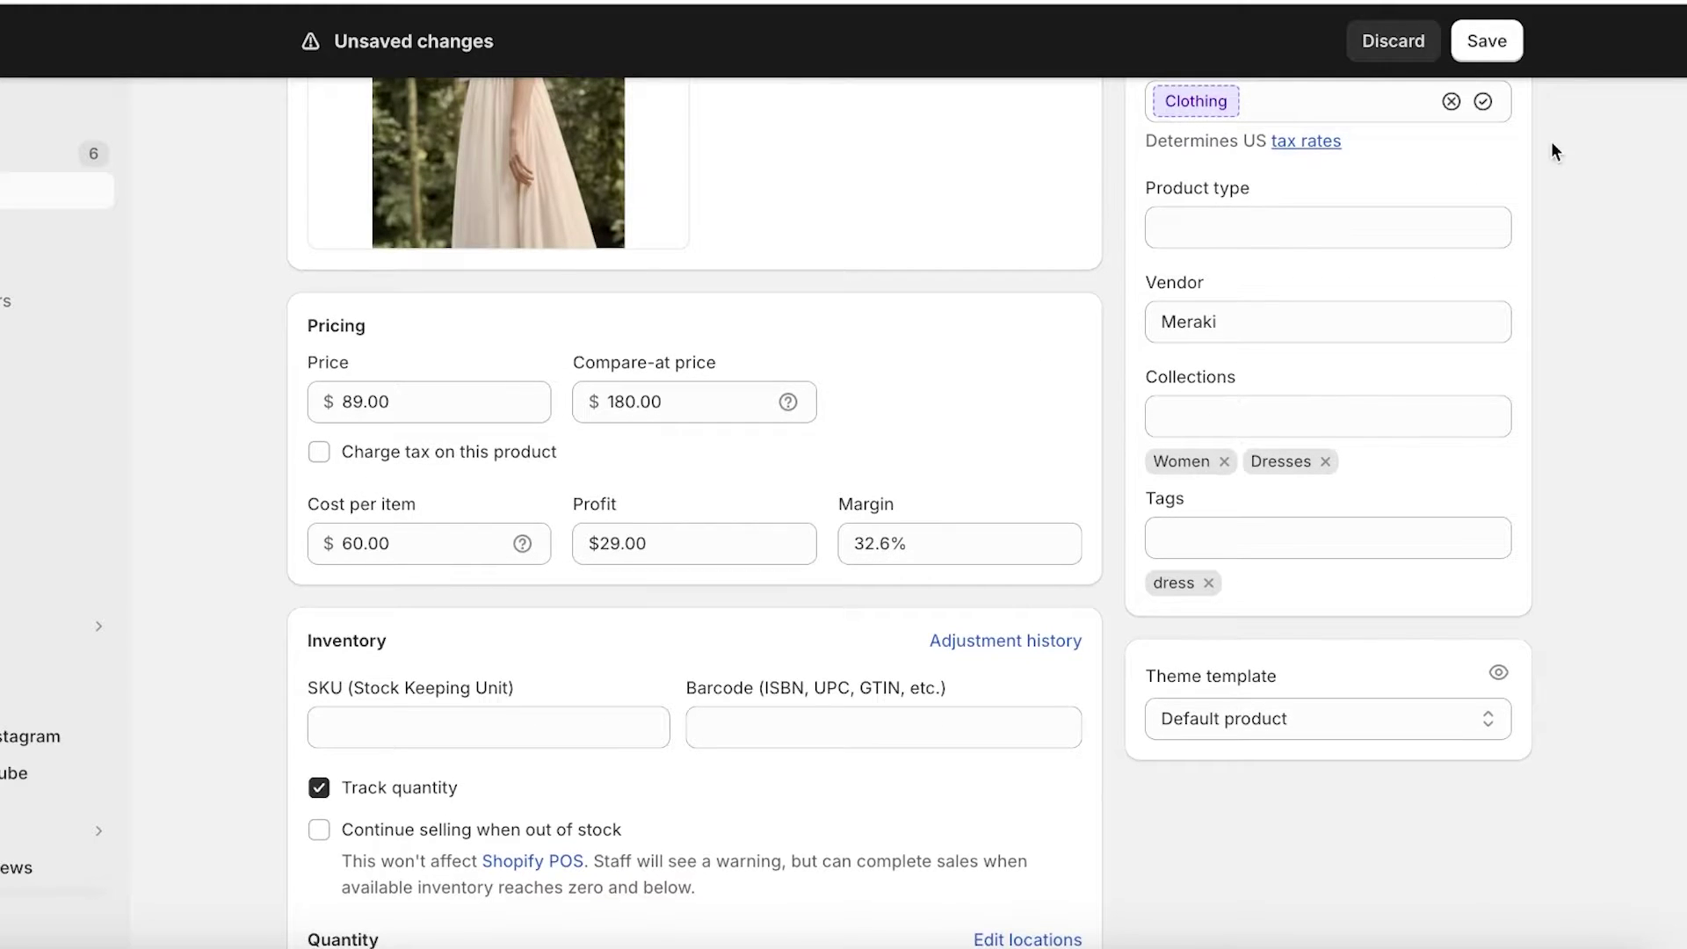
pyautogui.click(1485, 46)
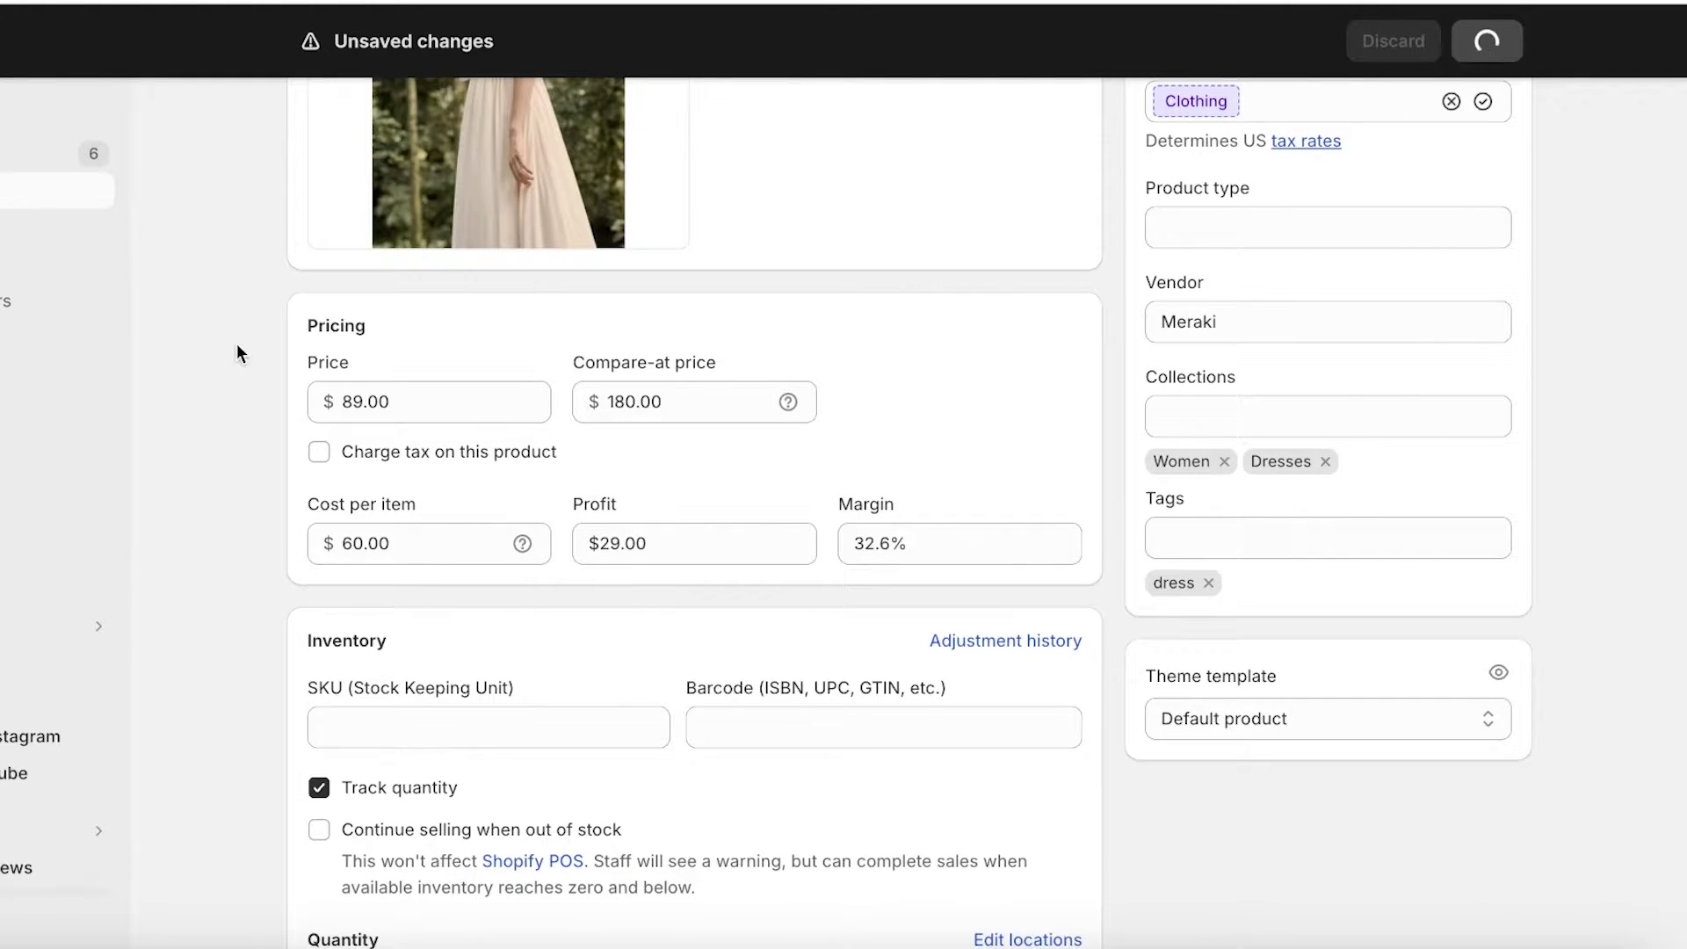
# Preview the dress in the online store, showing $89.00 marked down from $180.00.
pyautogui.click(17, 190)
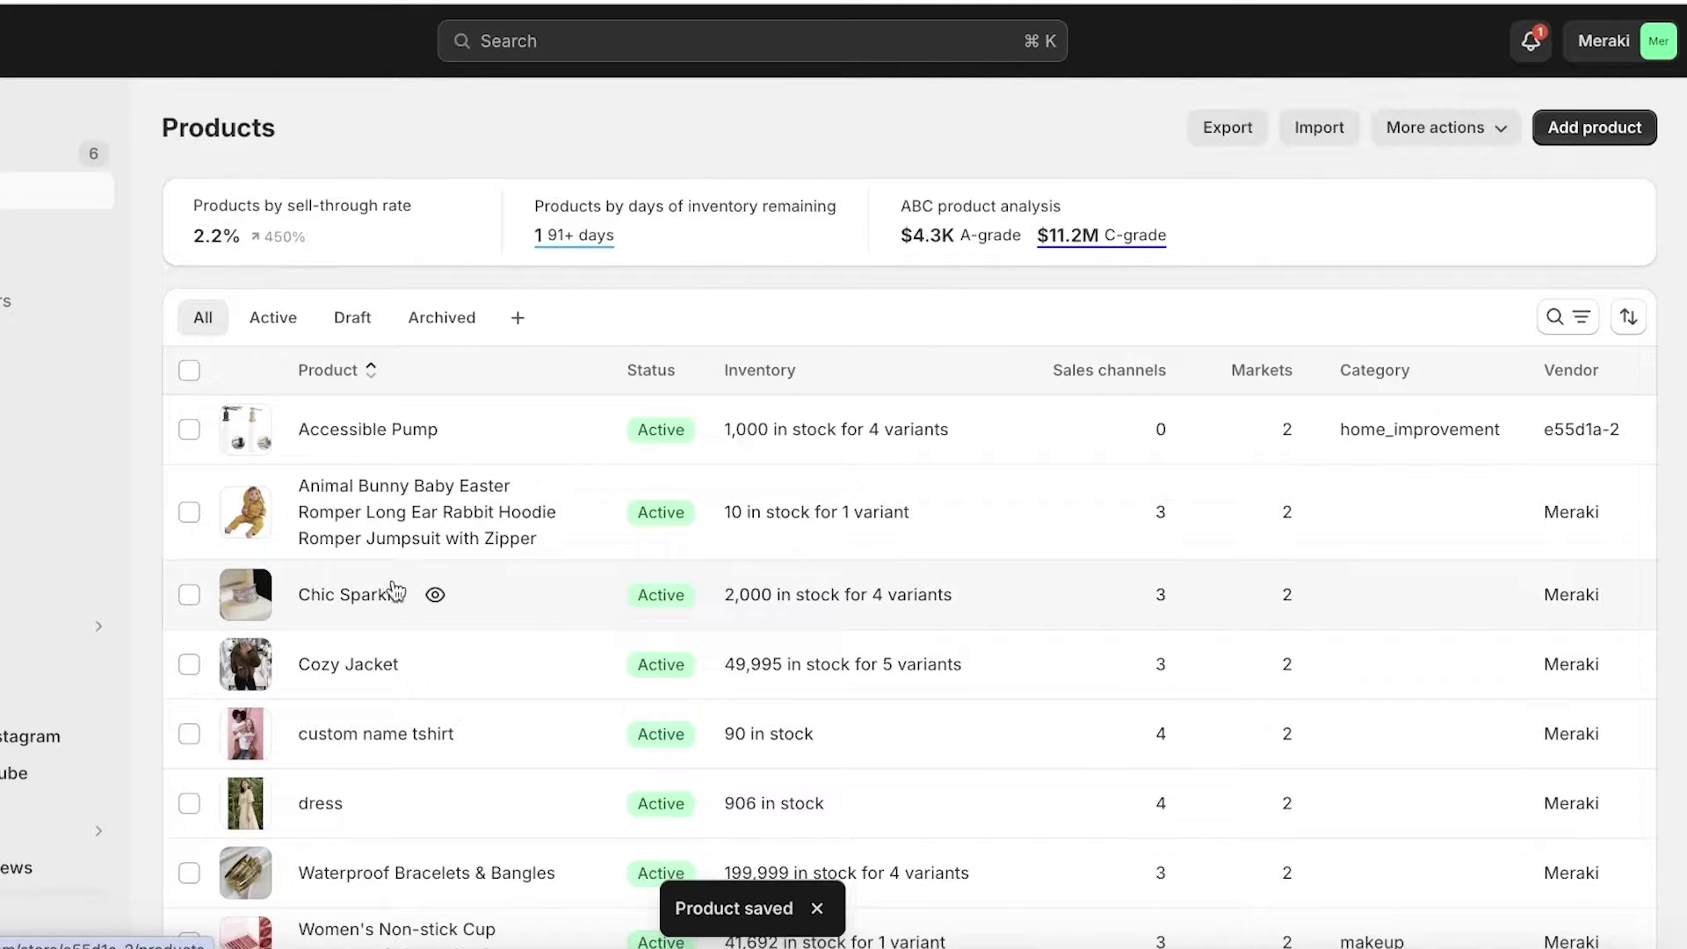
pyautogui.click(374, 802)
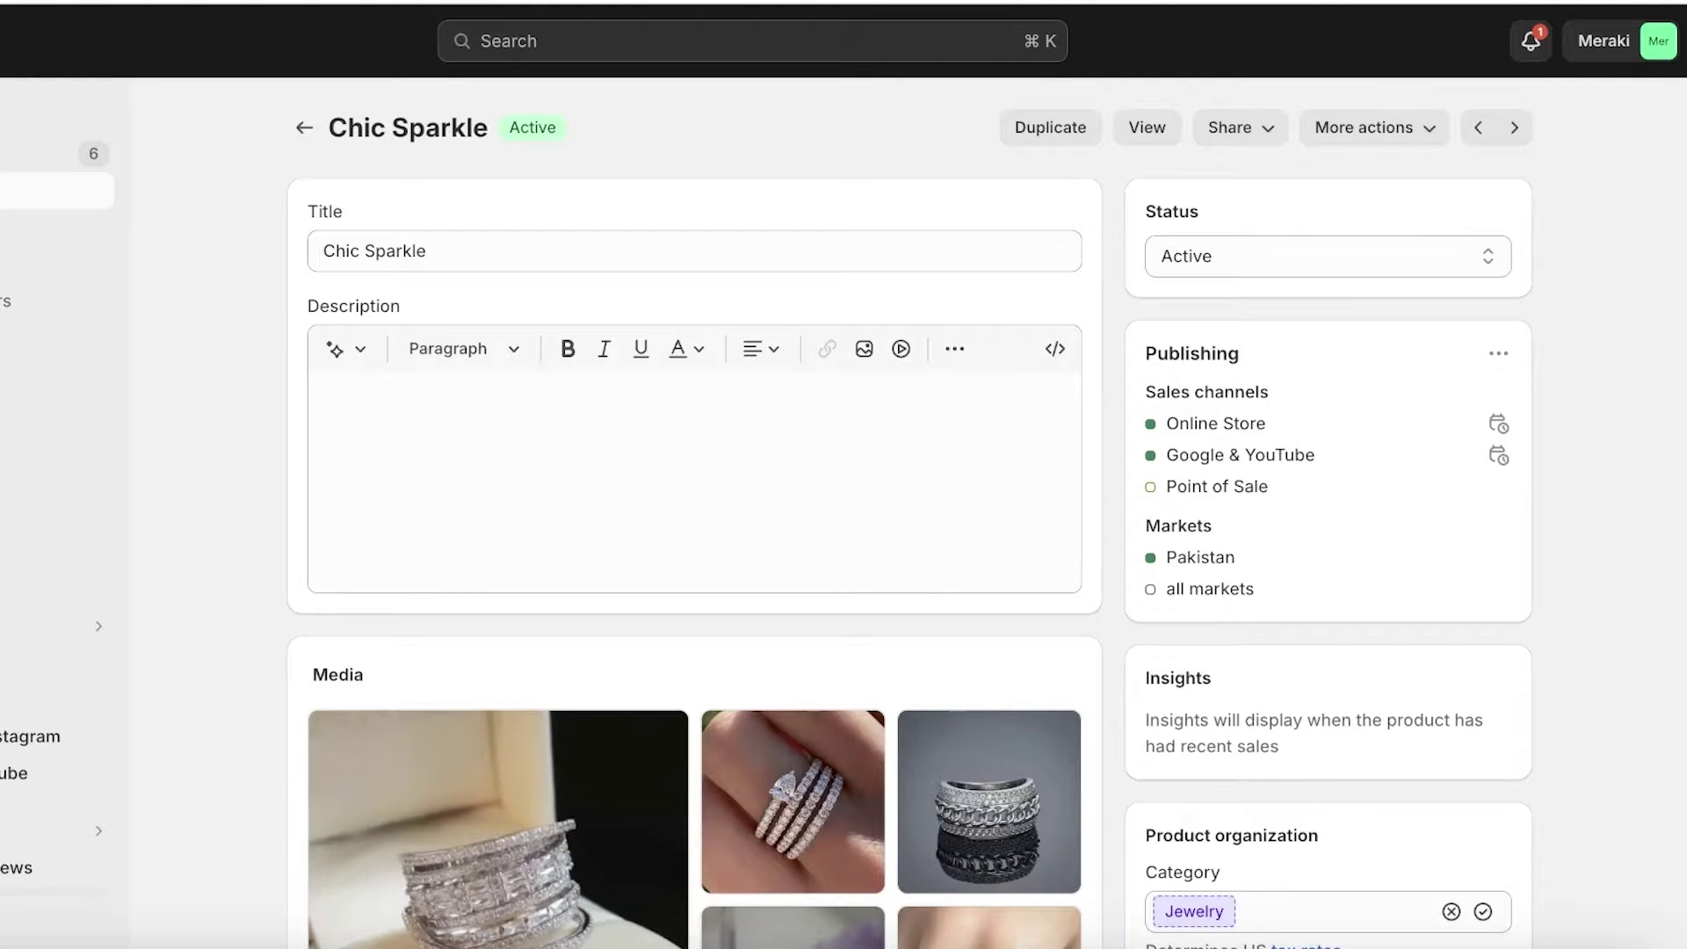
pyautogui.scroll(-15, 790, 248)
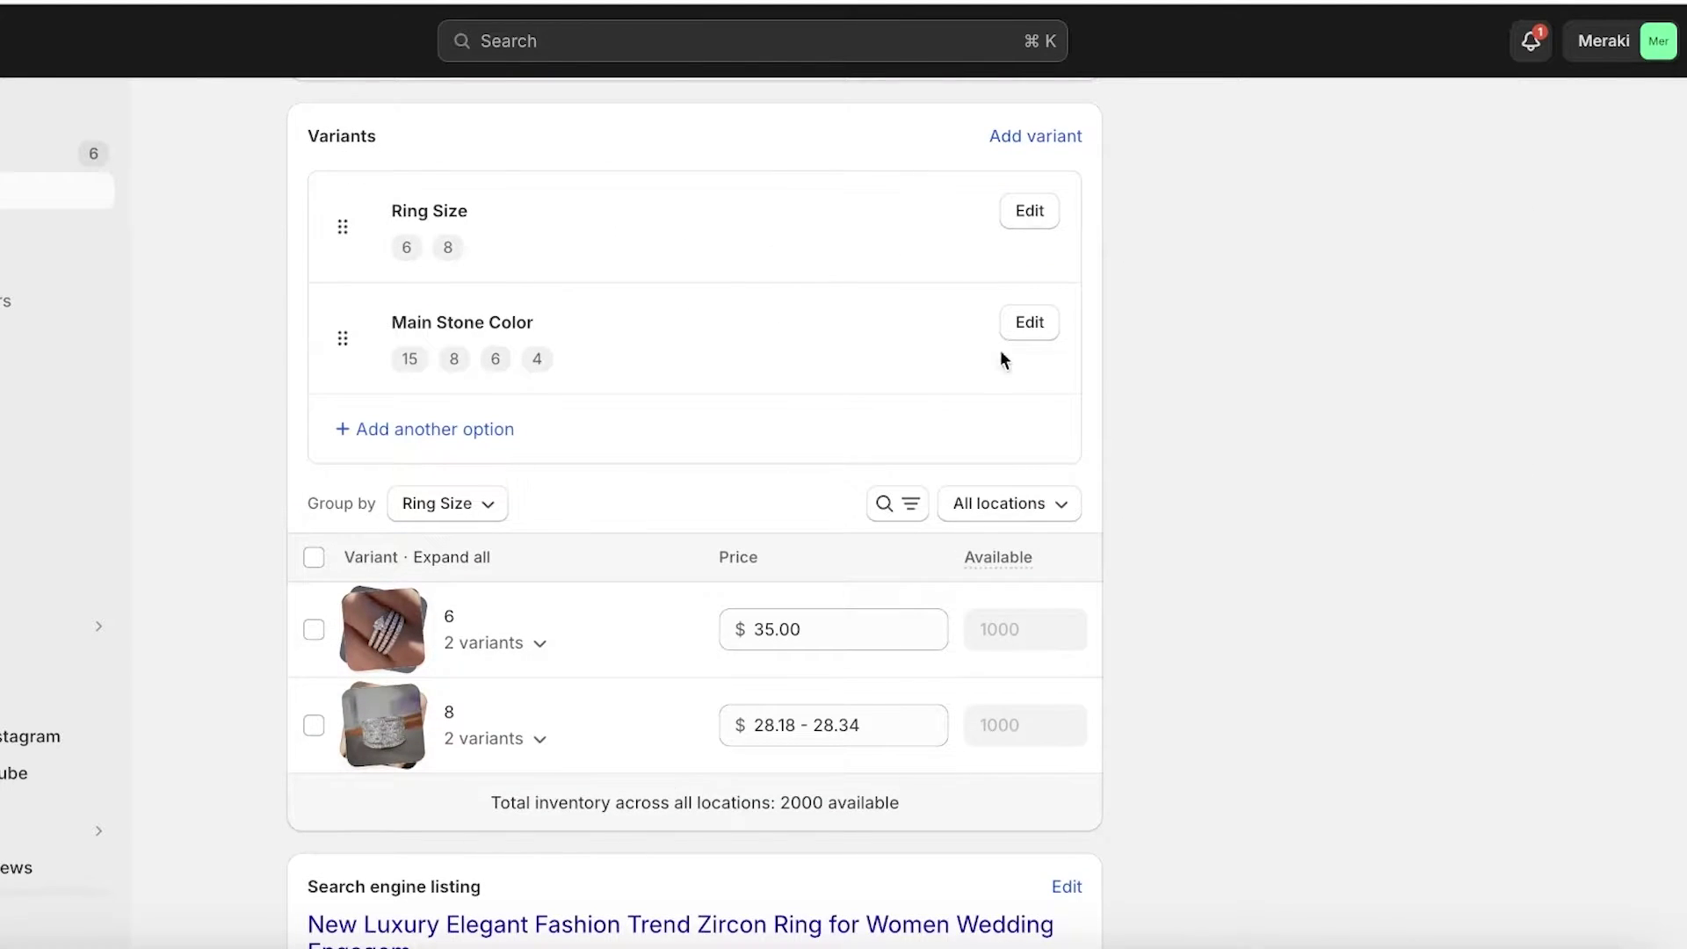
pyautogui.scroll(-1, 791, 655)
# Expand Chic Sparkle's ring size 8 and size 6 variants, then return to Products.
pyautogui.click(510, 678)
pyautogui.click(501, 584)
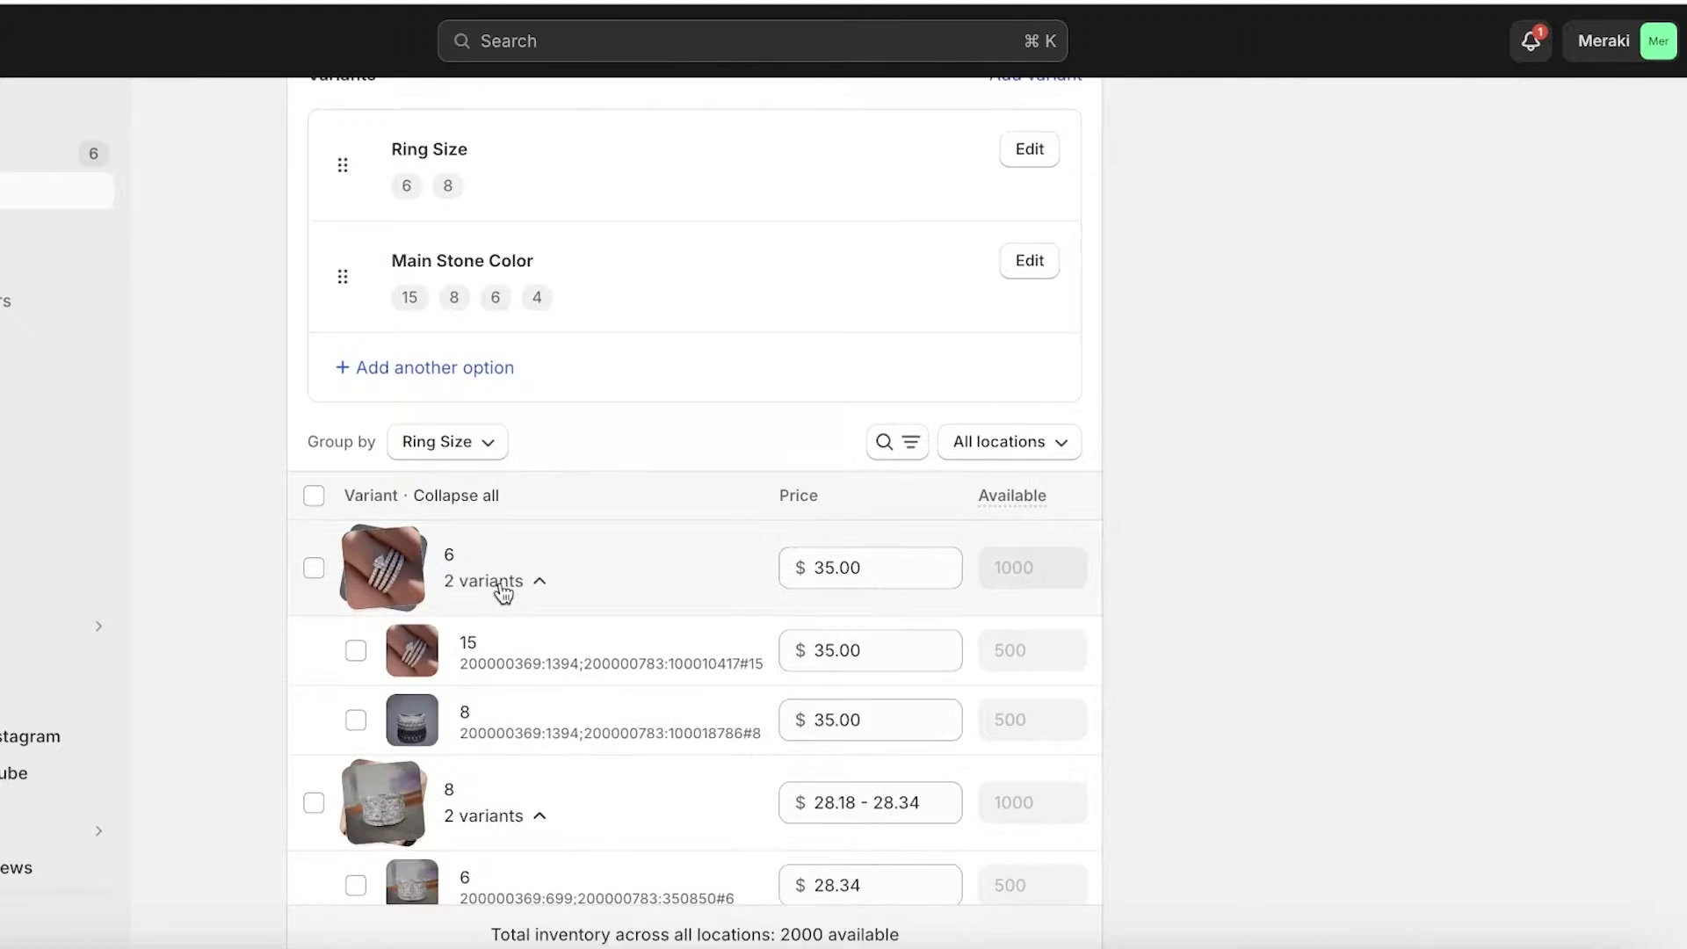
pyautogui.scroll(14, 331, 595)
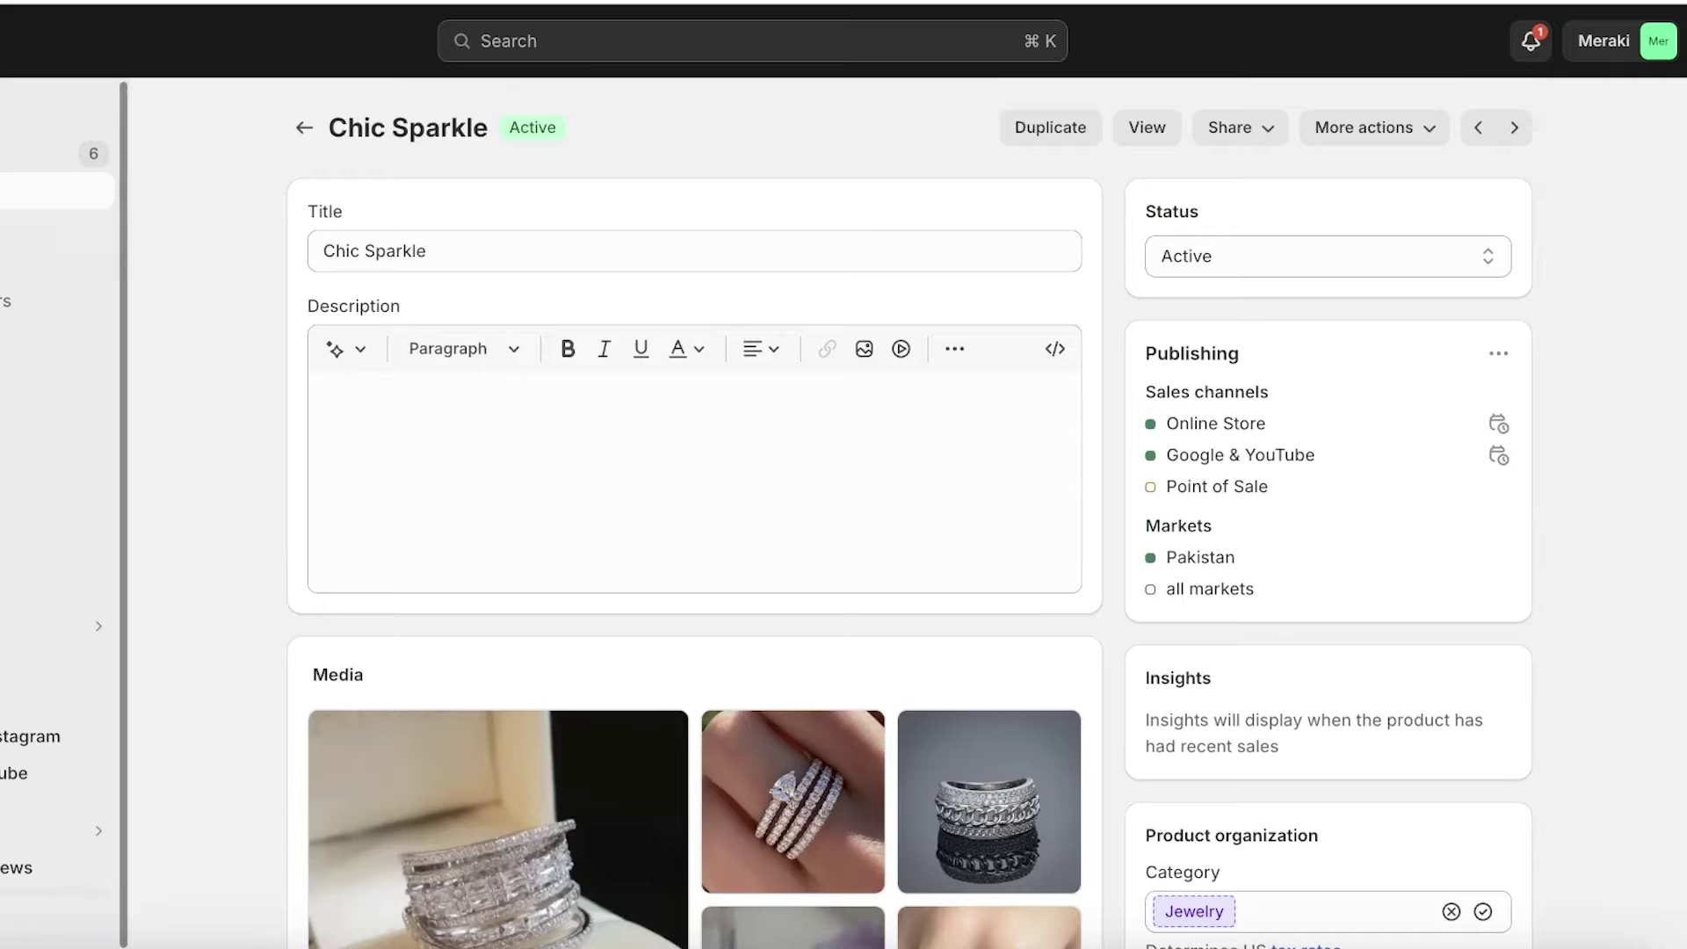
pyautogui.click(6, 290)
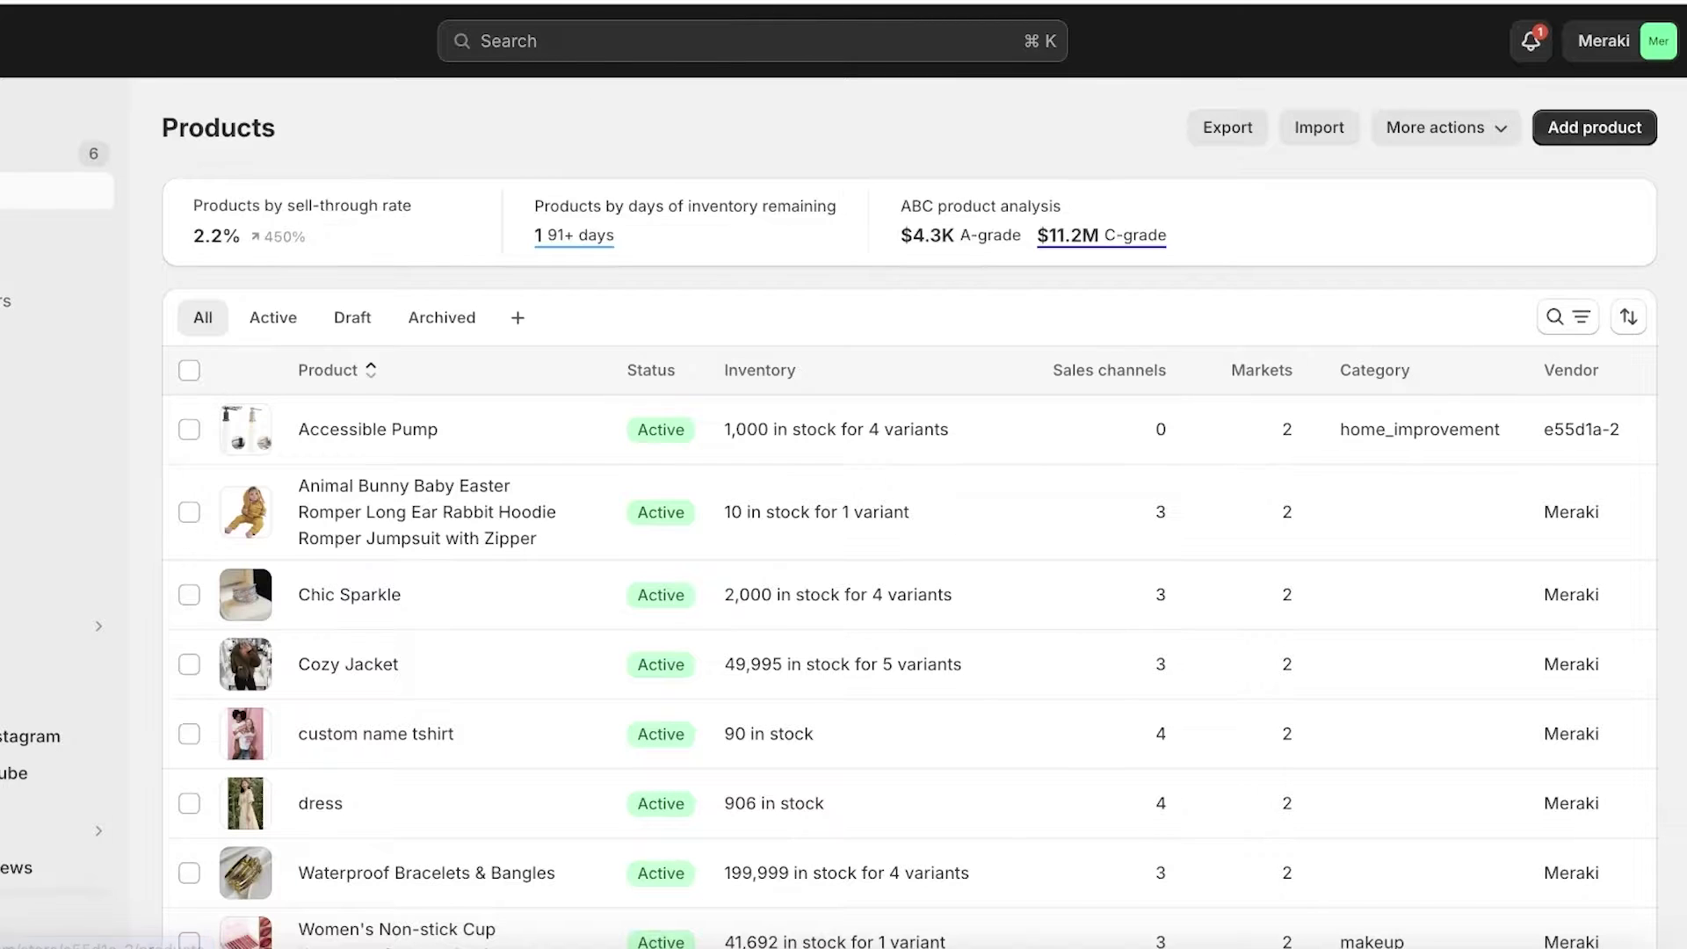
pyautogui.scroll(-1, 367, 521)
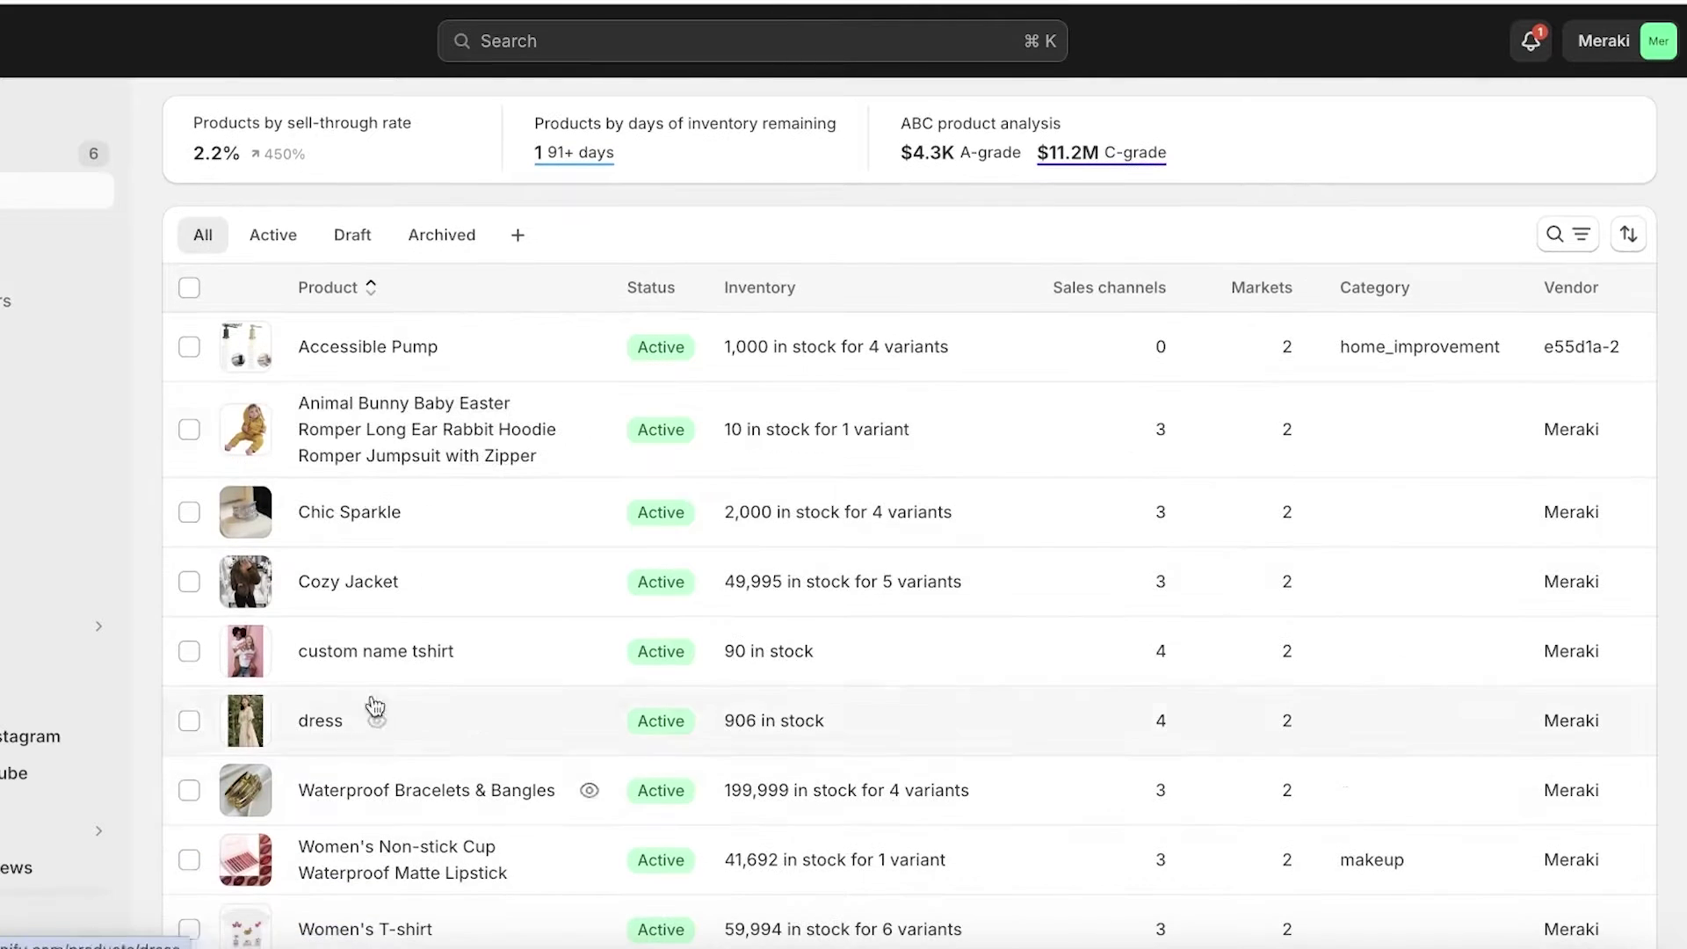
pyautogui.click(984, 431)
pyautogui.scroll(-15, 562, 422)
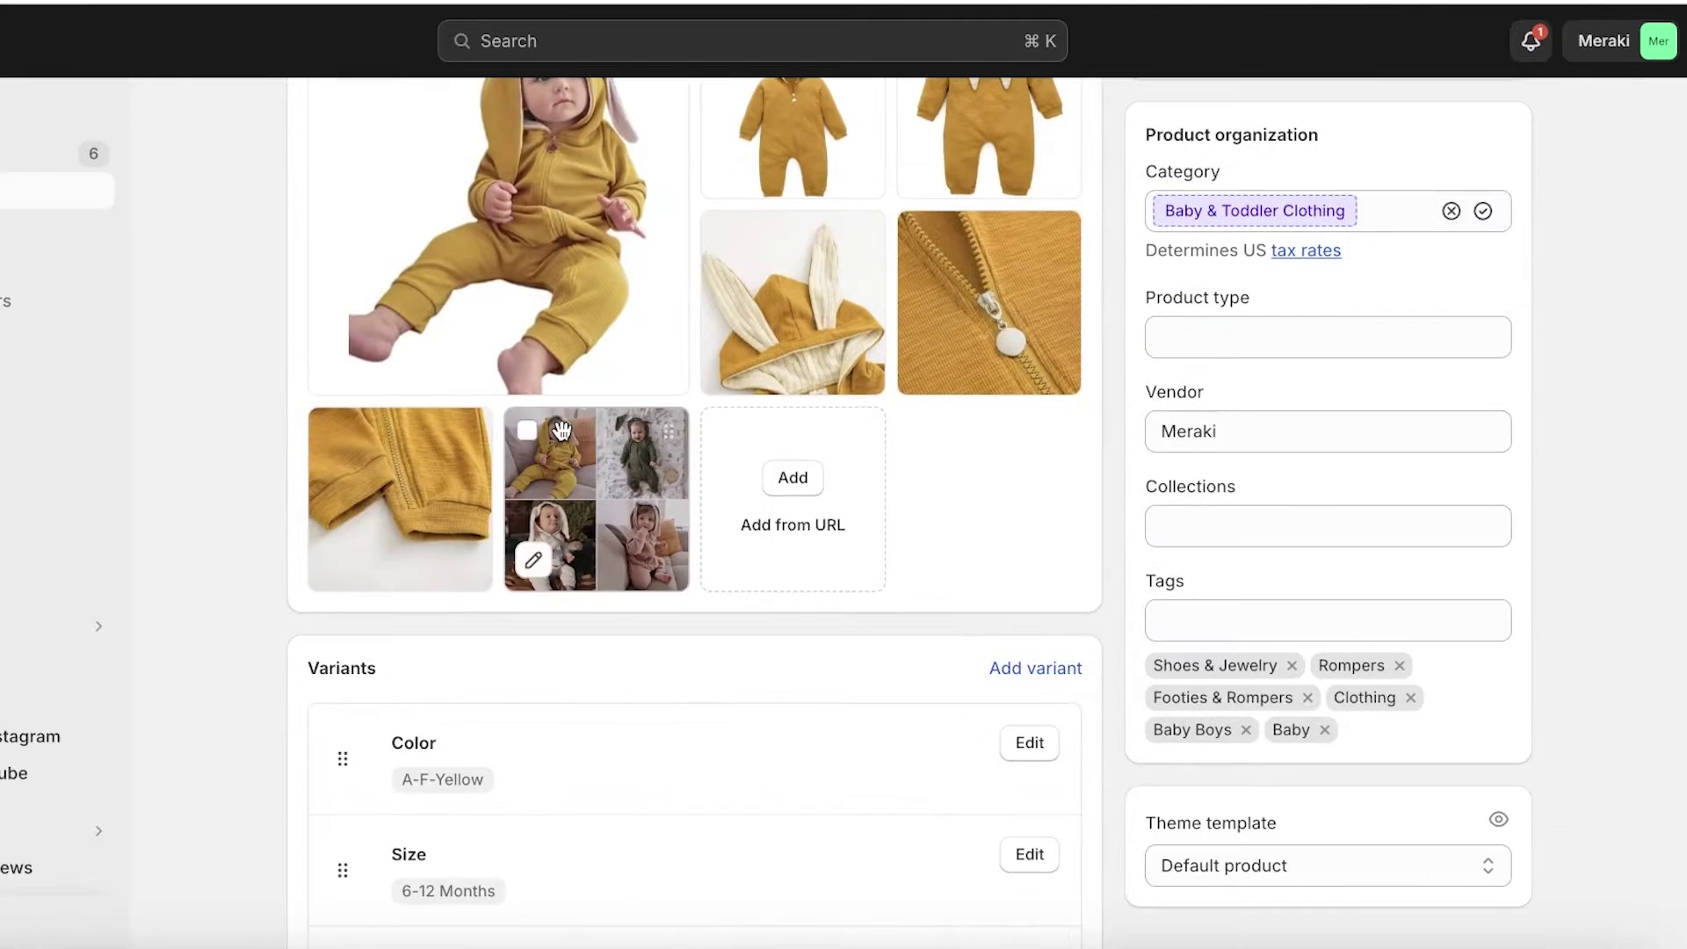
pyautogui.scroll(3, 419, 545)
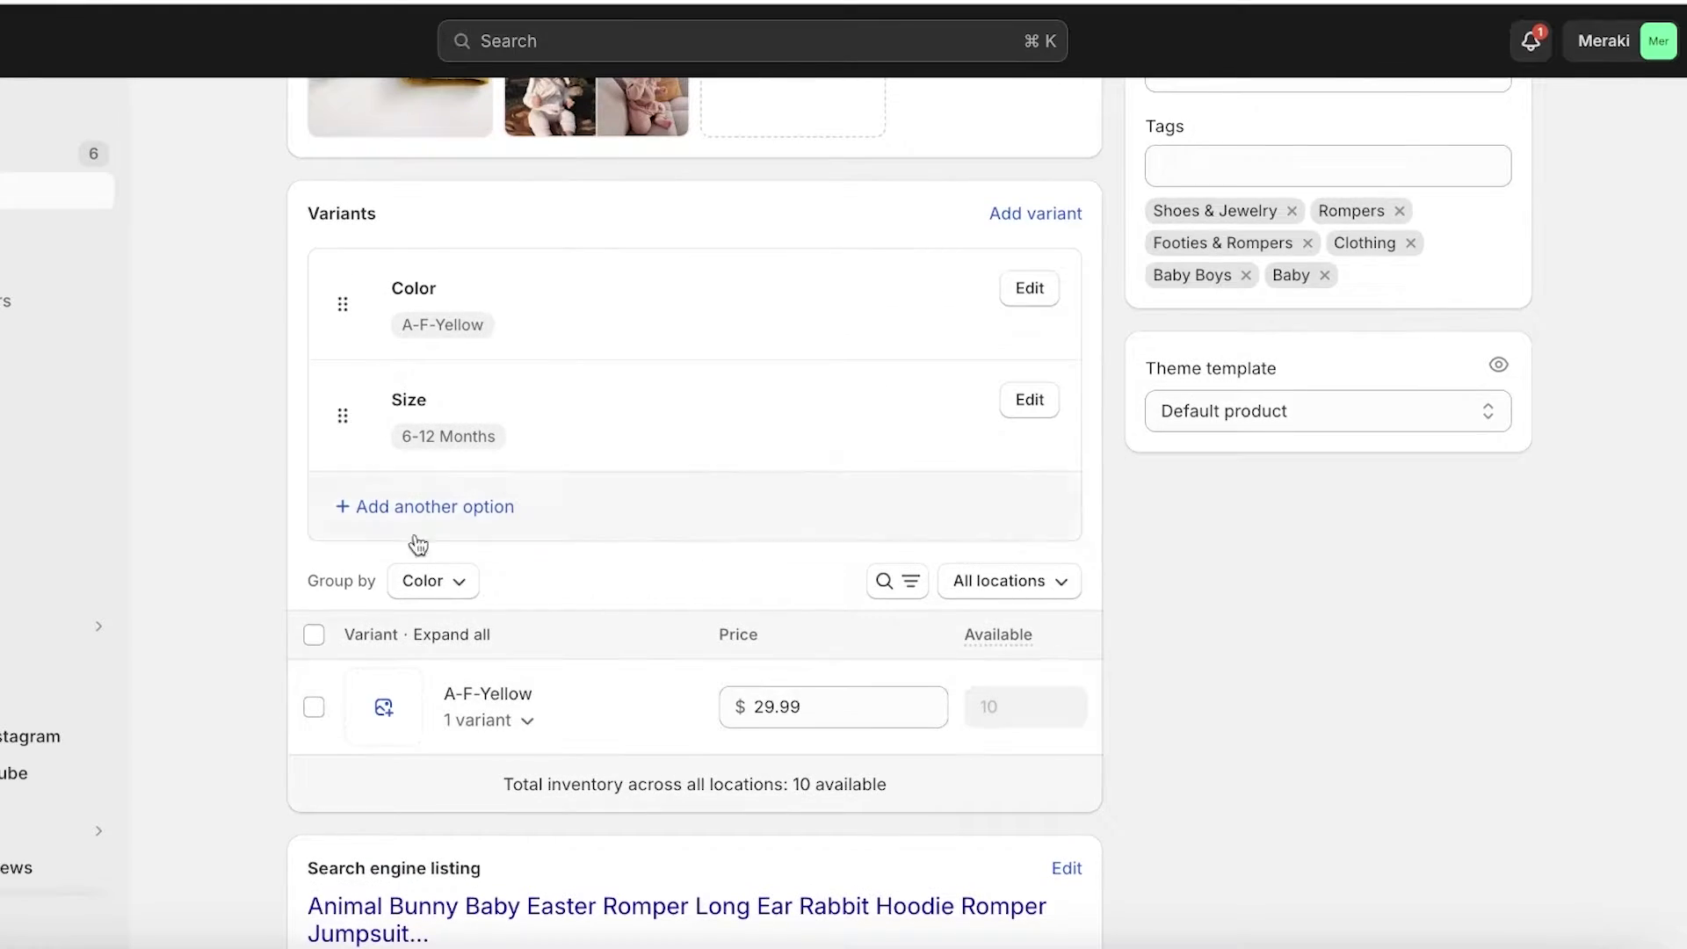
pyautogui.click(312, 636)
pyautogui.click(1076, 637)
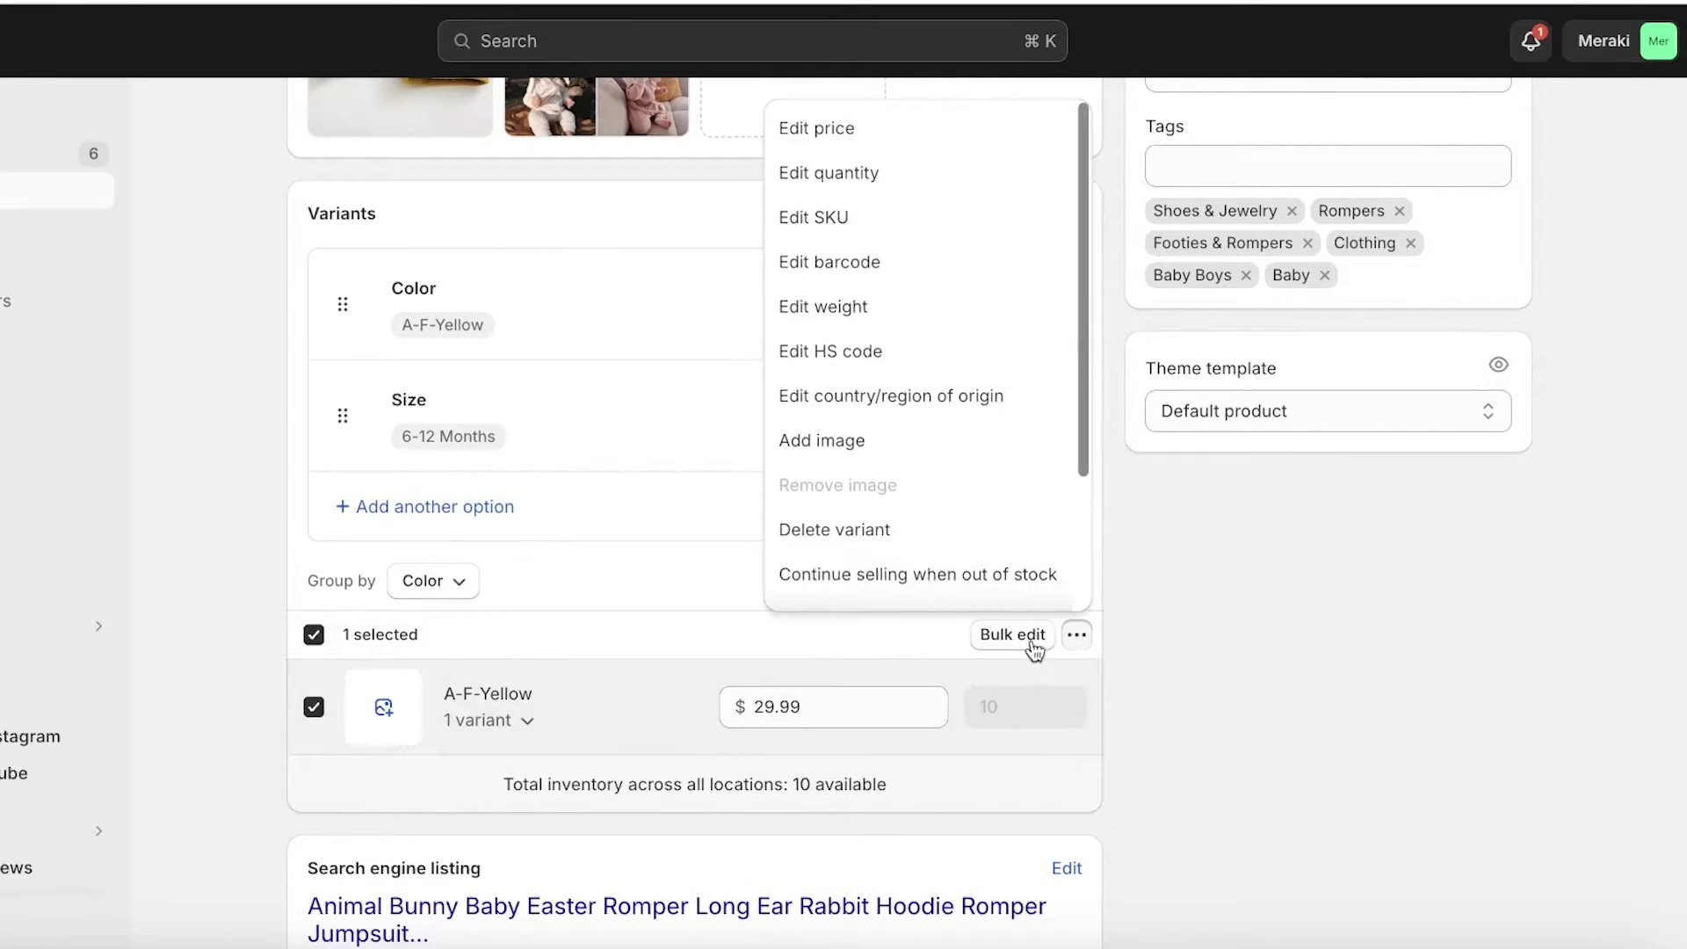
pyautogui.click(499, 620)
pyautogui.click(1008, 637)
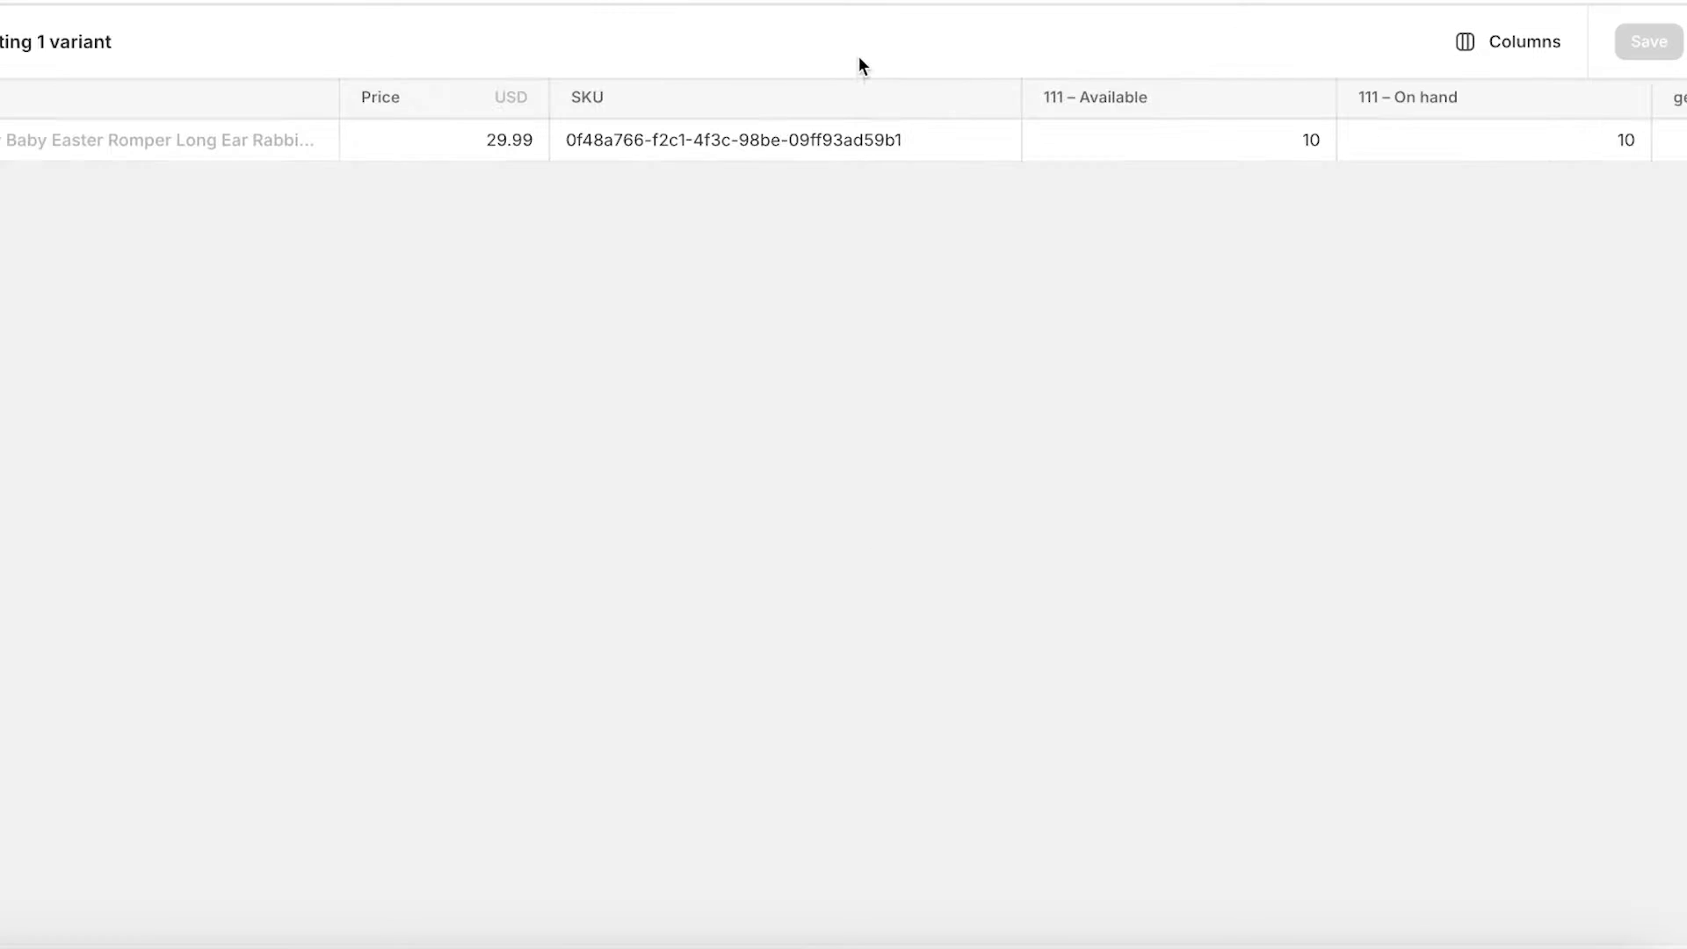
pyautogui.click(604, 156)
pyautogui.click(1092, 139)
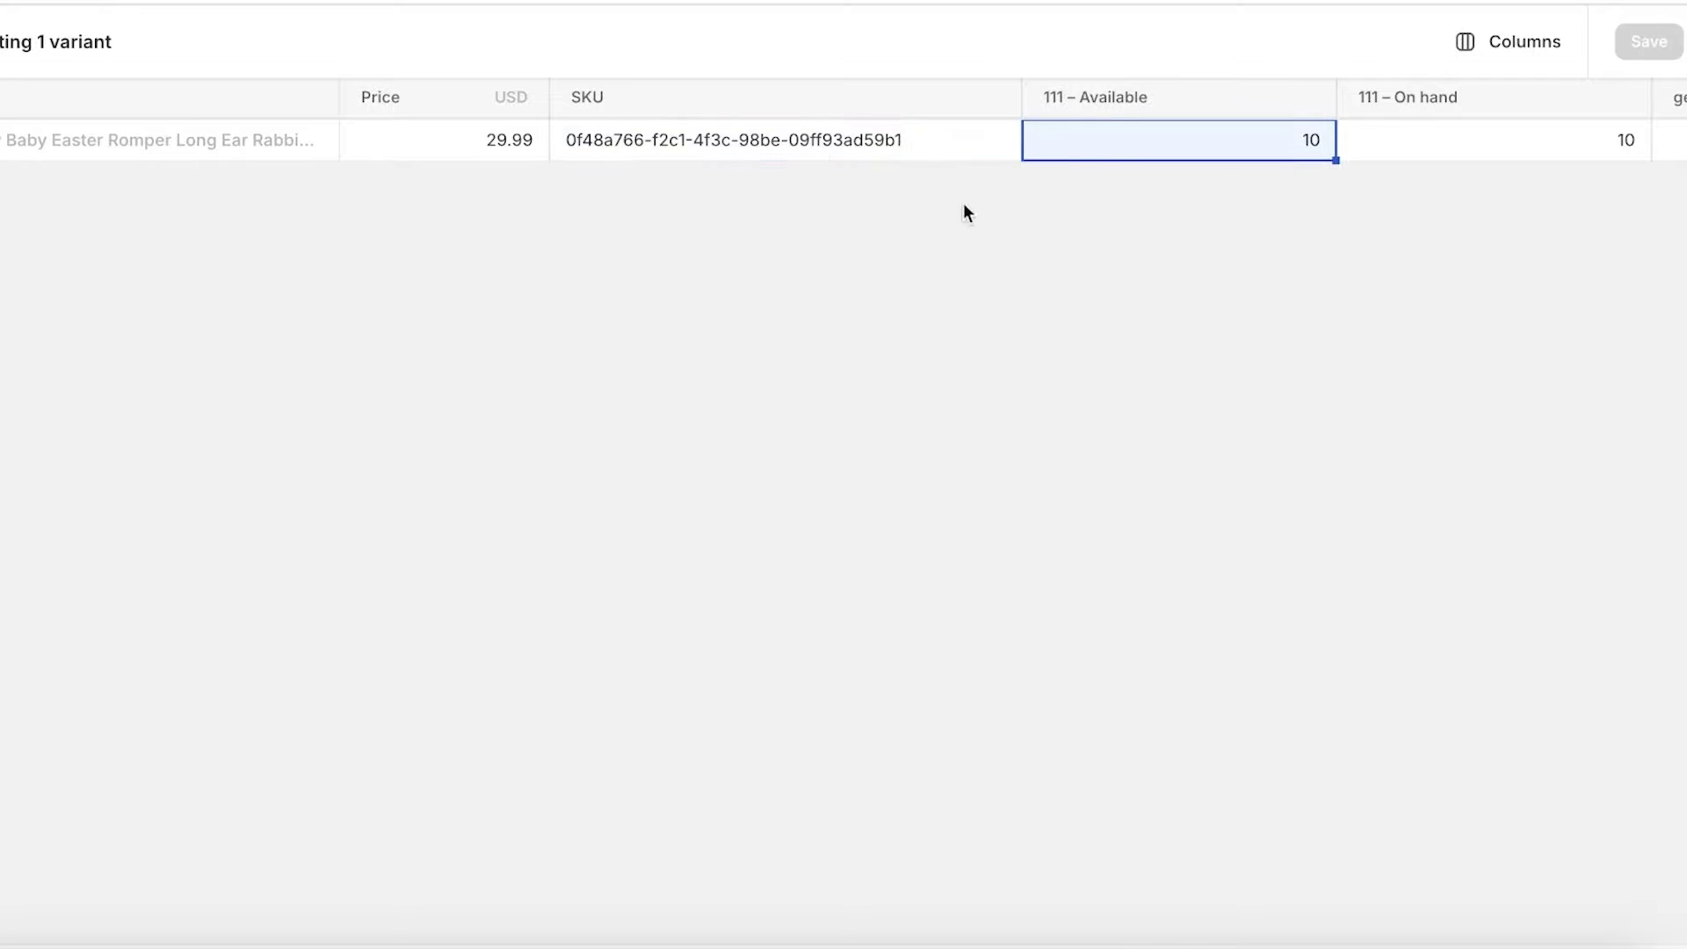
pyautogui.hotkey('alt', 'Left')
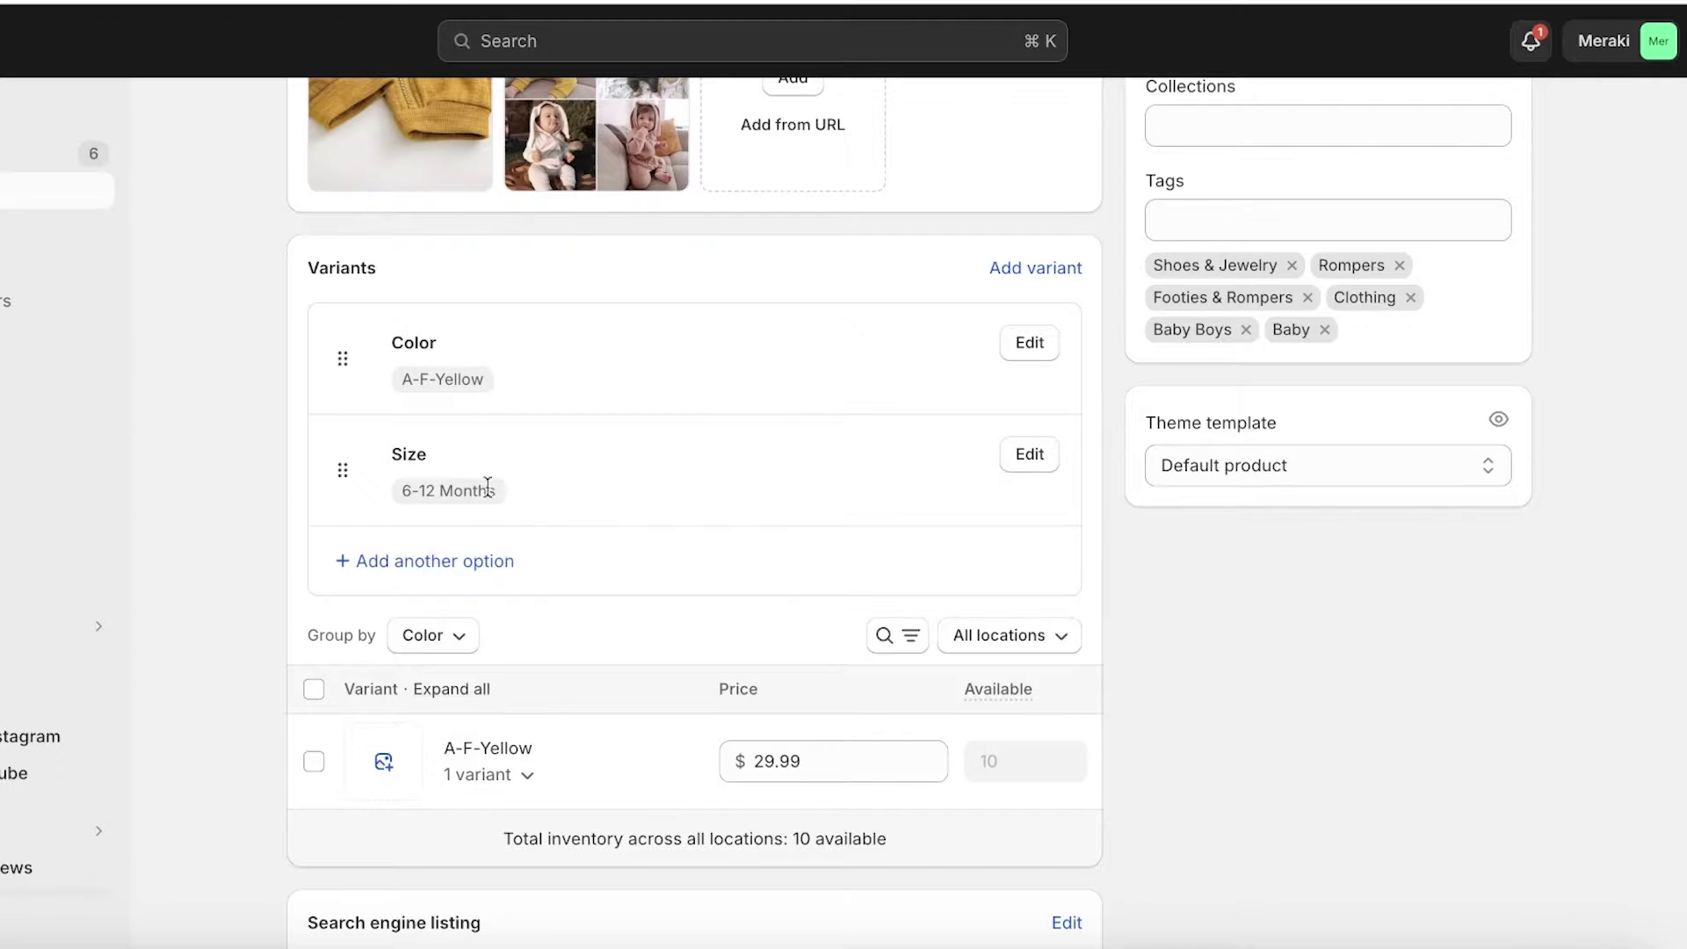
# Delete the romper's Color option and begin replacing the Size values.
pyautogui.click(1035, 353)
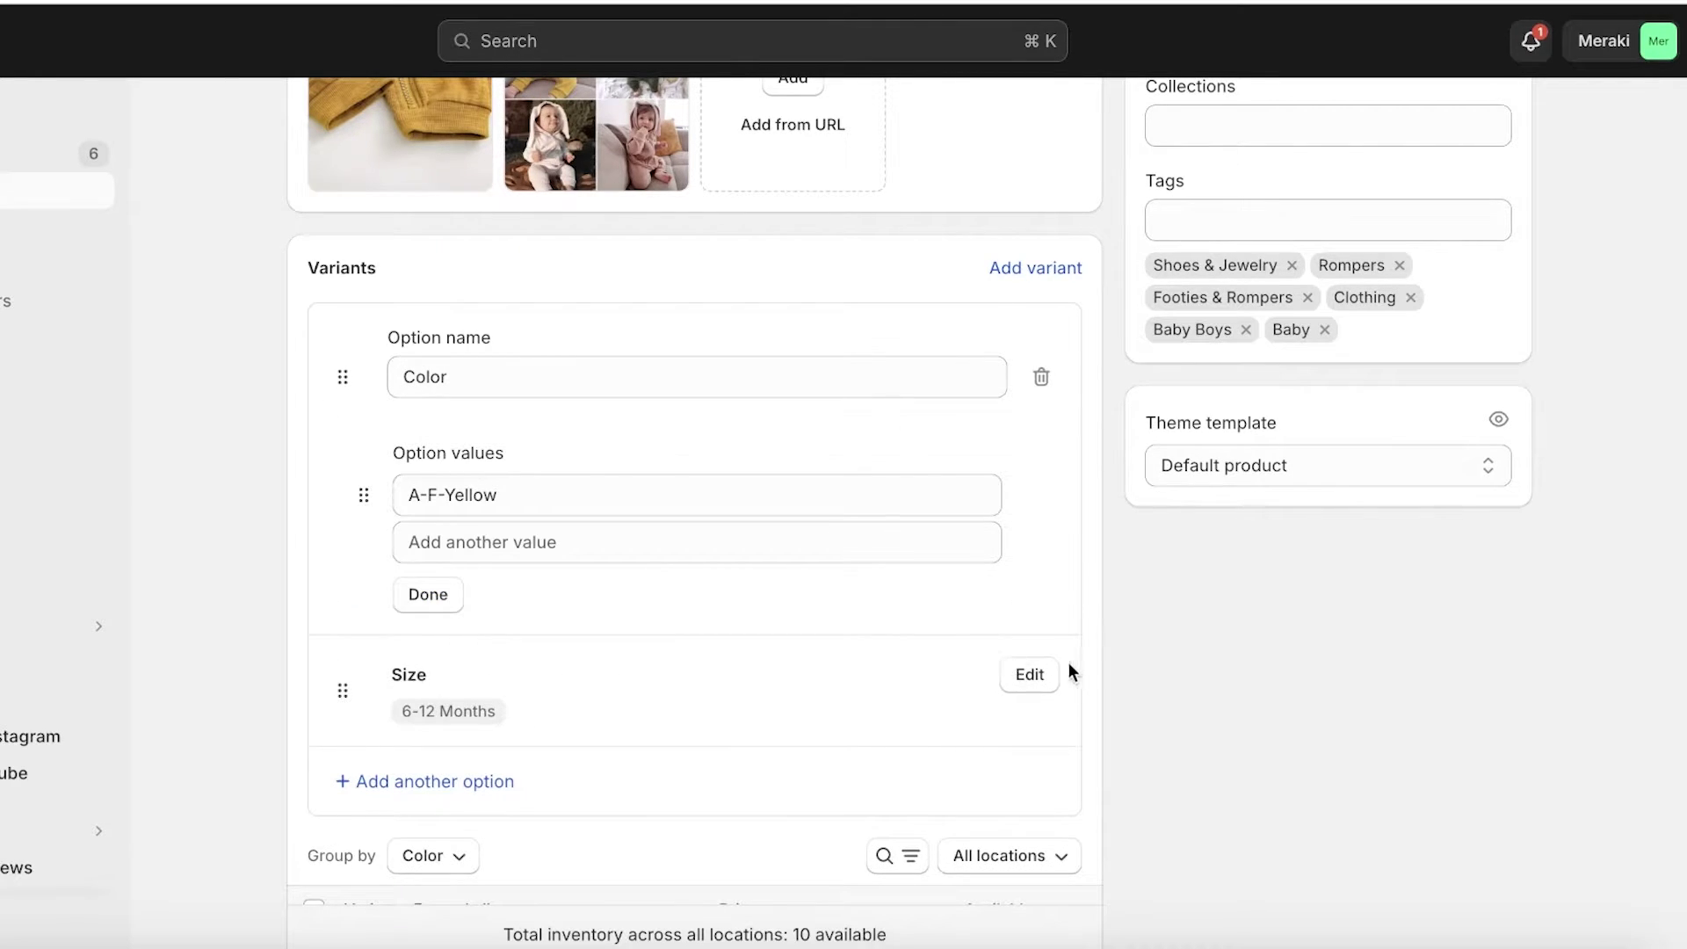
pyautogui.click(1041, 377)
pyautogui.click(1028, 343)
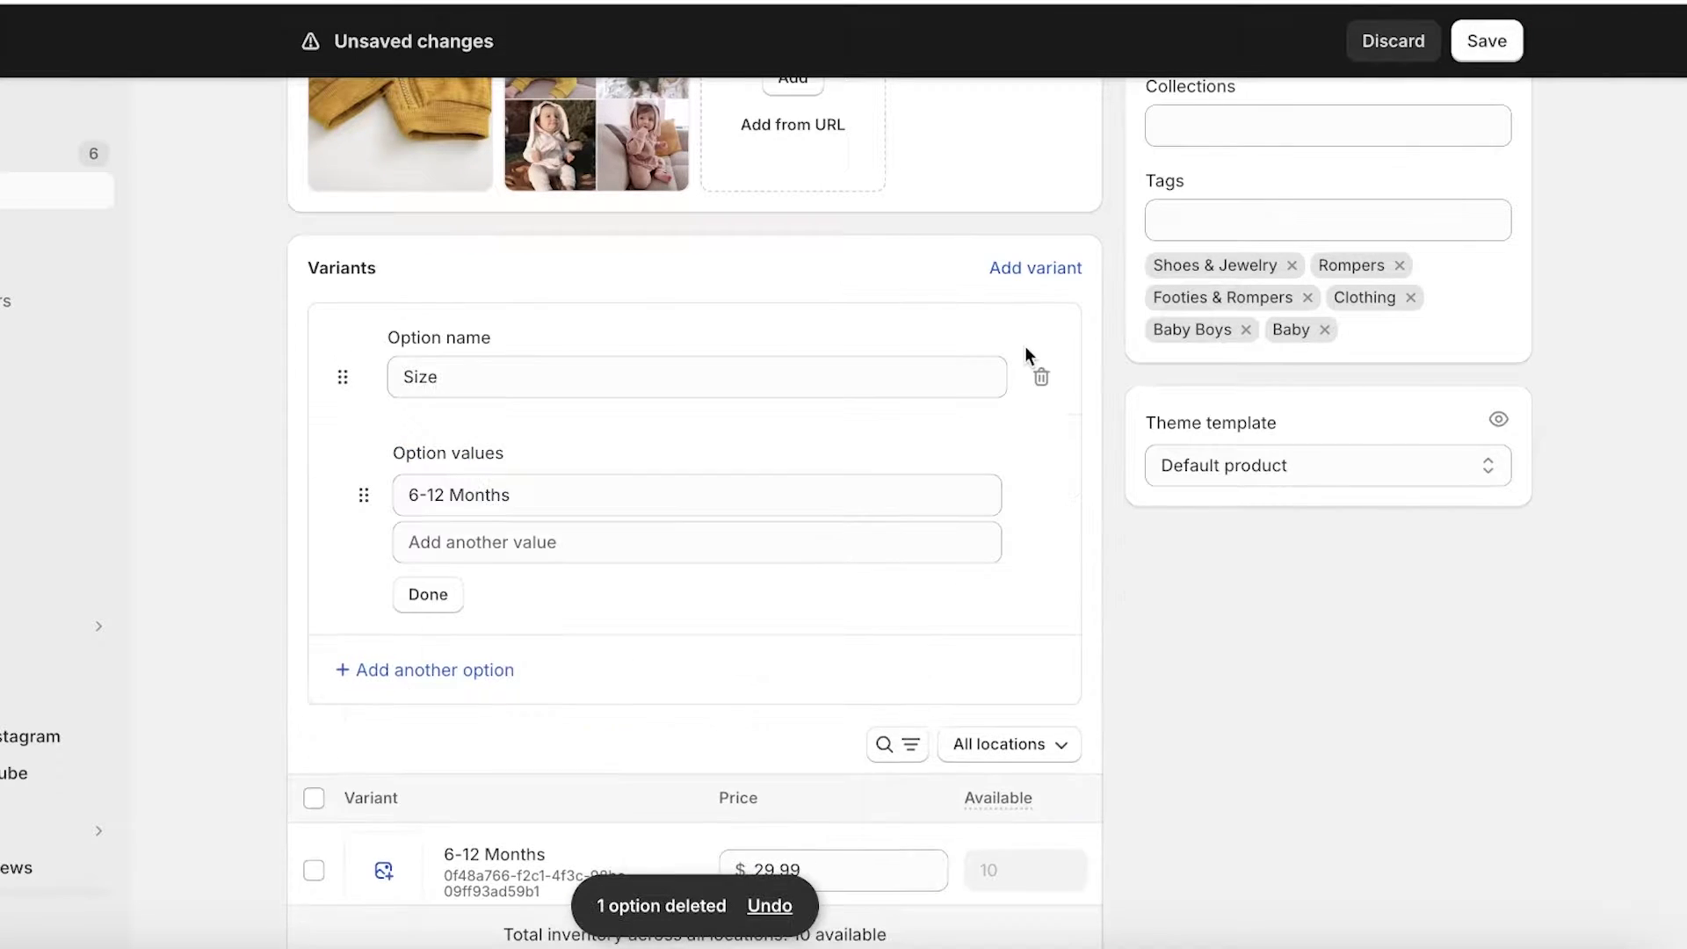
pyautogui.tripleClick(528, 497)
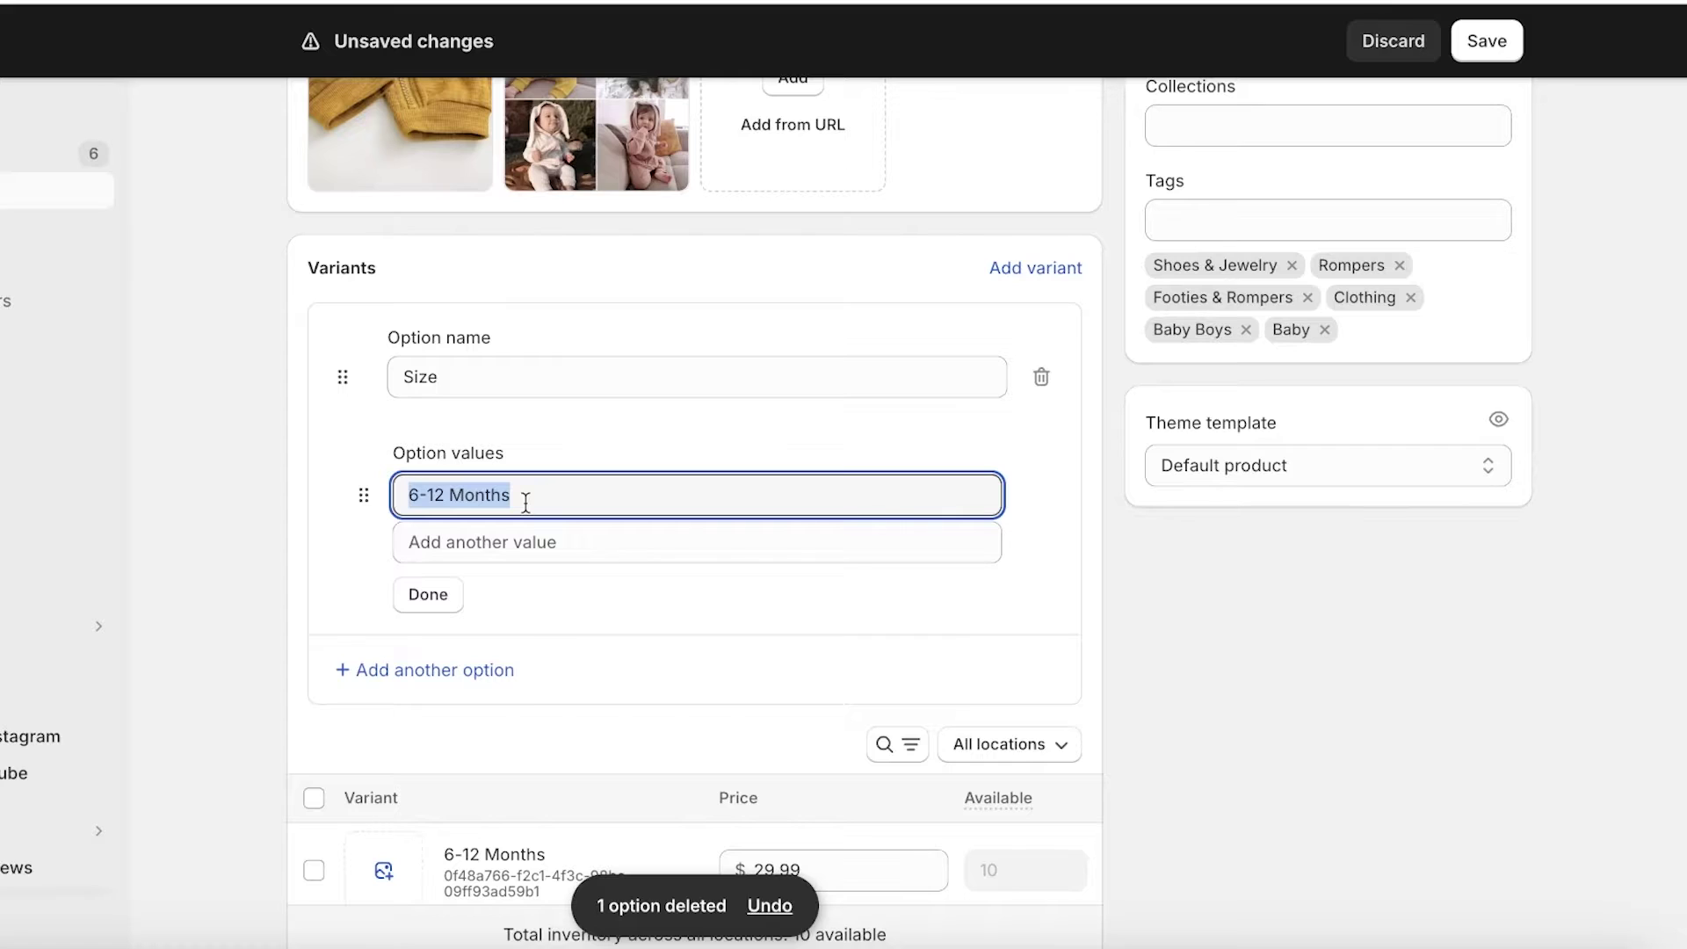
pyautogui.write('s')
pyautogui.click(492, 539)
pyautogui.write('m')
pyautogui.click(471, 577)
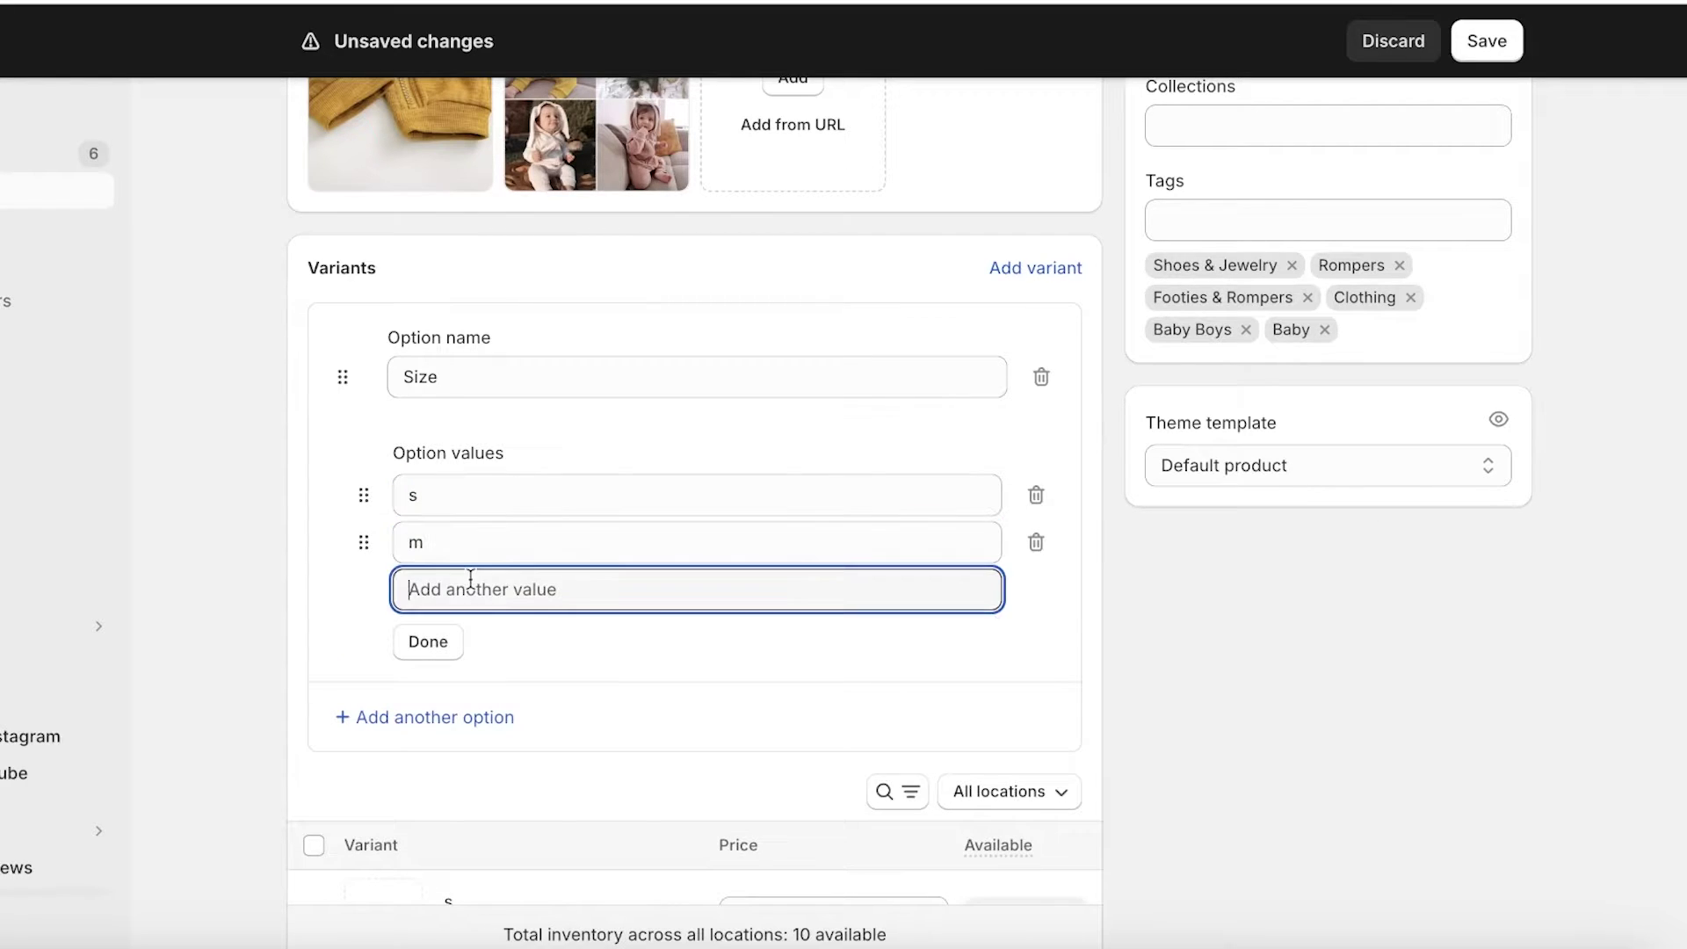
pyautogui.write('l')
# Rewrite the Size values as Small, Medium and Large and finish the option.
pyautogui.tripleClick(457, 496)
pyautogui.write('Smal')
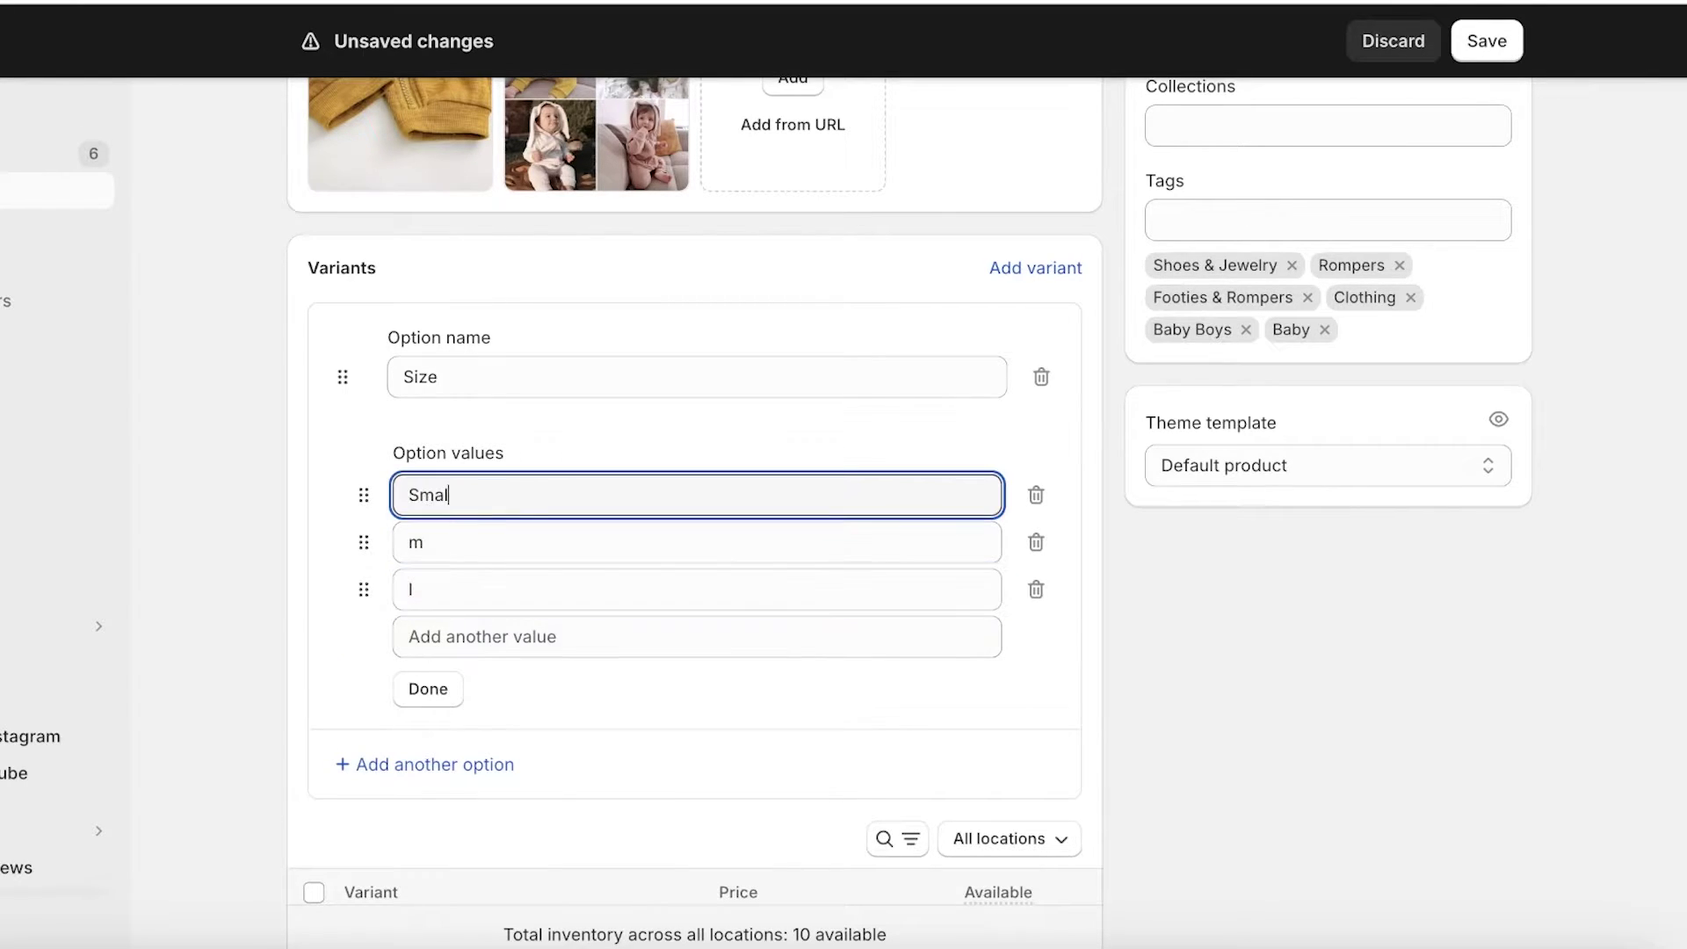
pyautogui.write('l')
pyautogui.click(450, 537)
pyautogui.press('BackSpace')
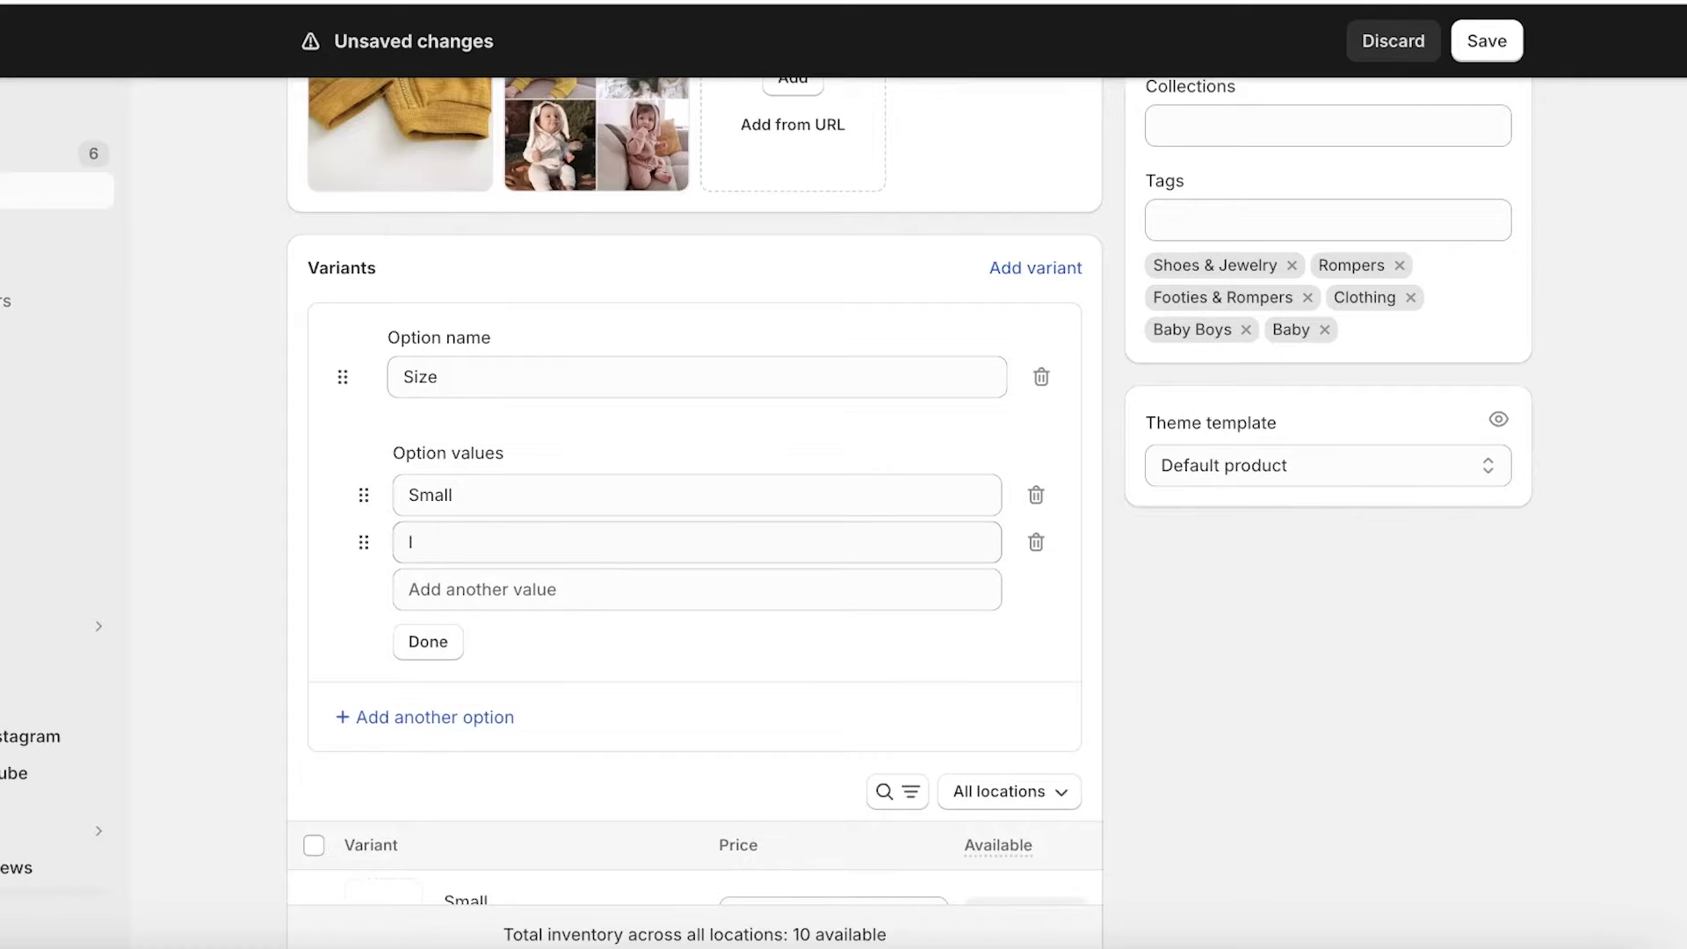
pyautogui.write('Medium')
pyautogui.click(475, 597)
pyautogui.write('Large')
pyautogui.click(430, 688)
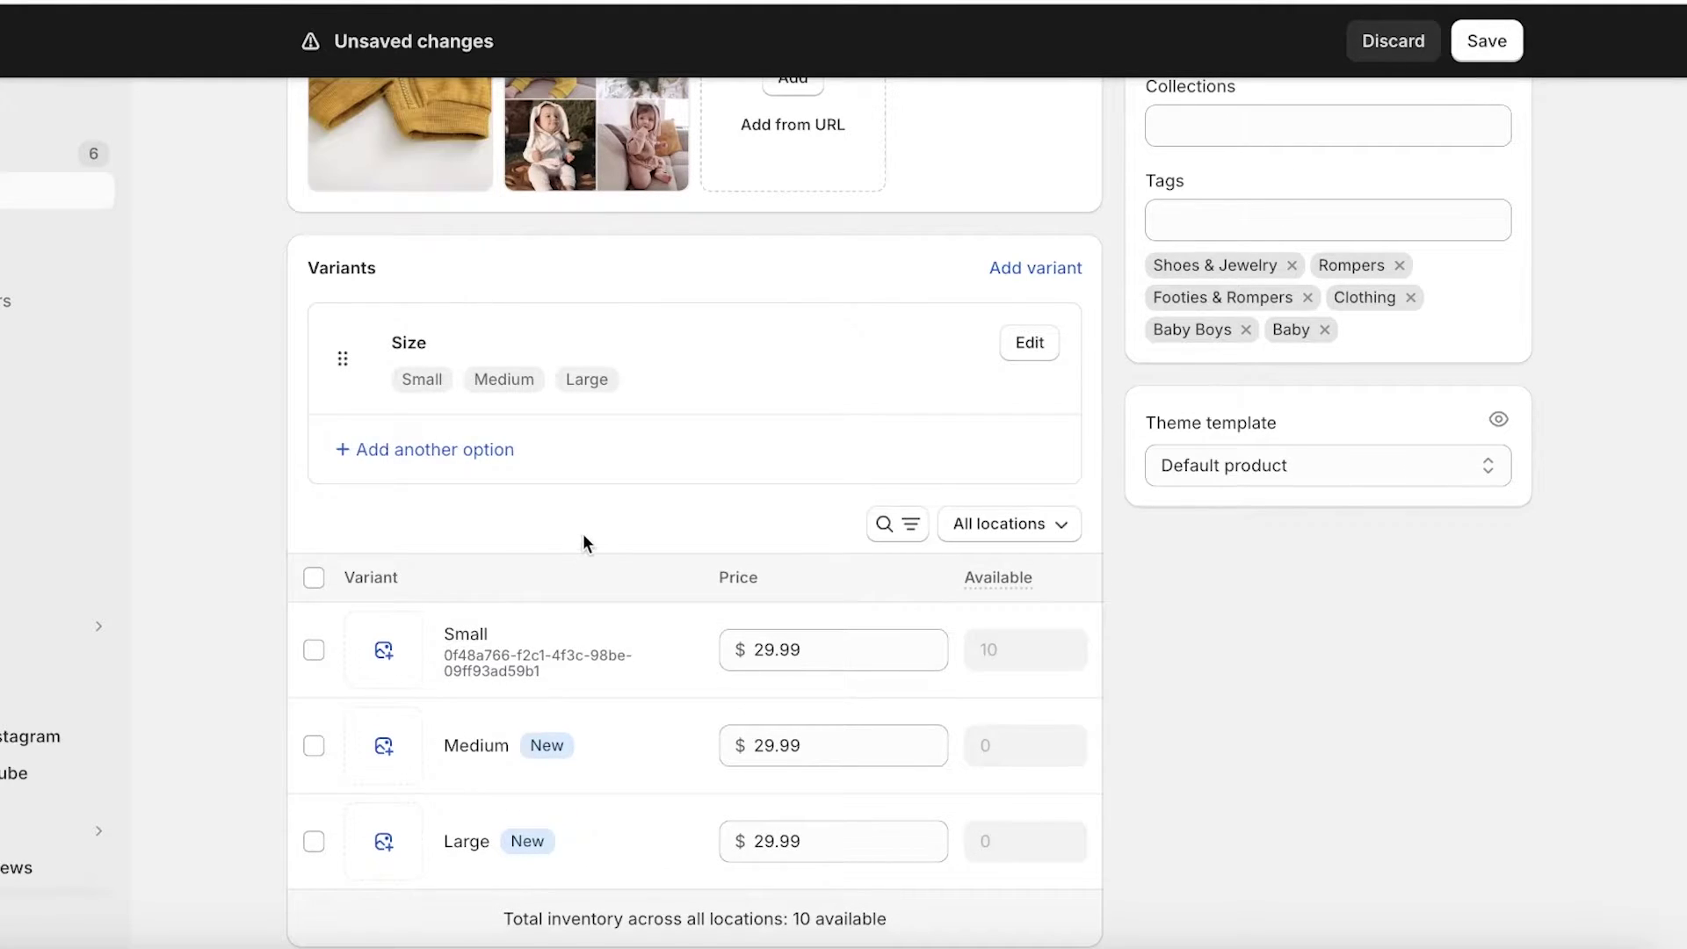
pyautogui.scroll(-5, 582, 536)
pyautogui.scroll(-2, 621, 543)
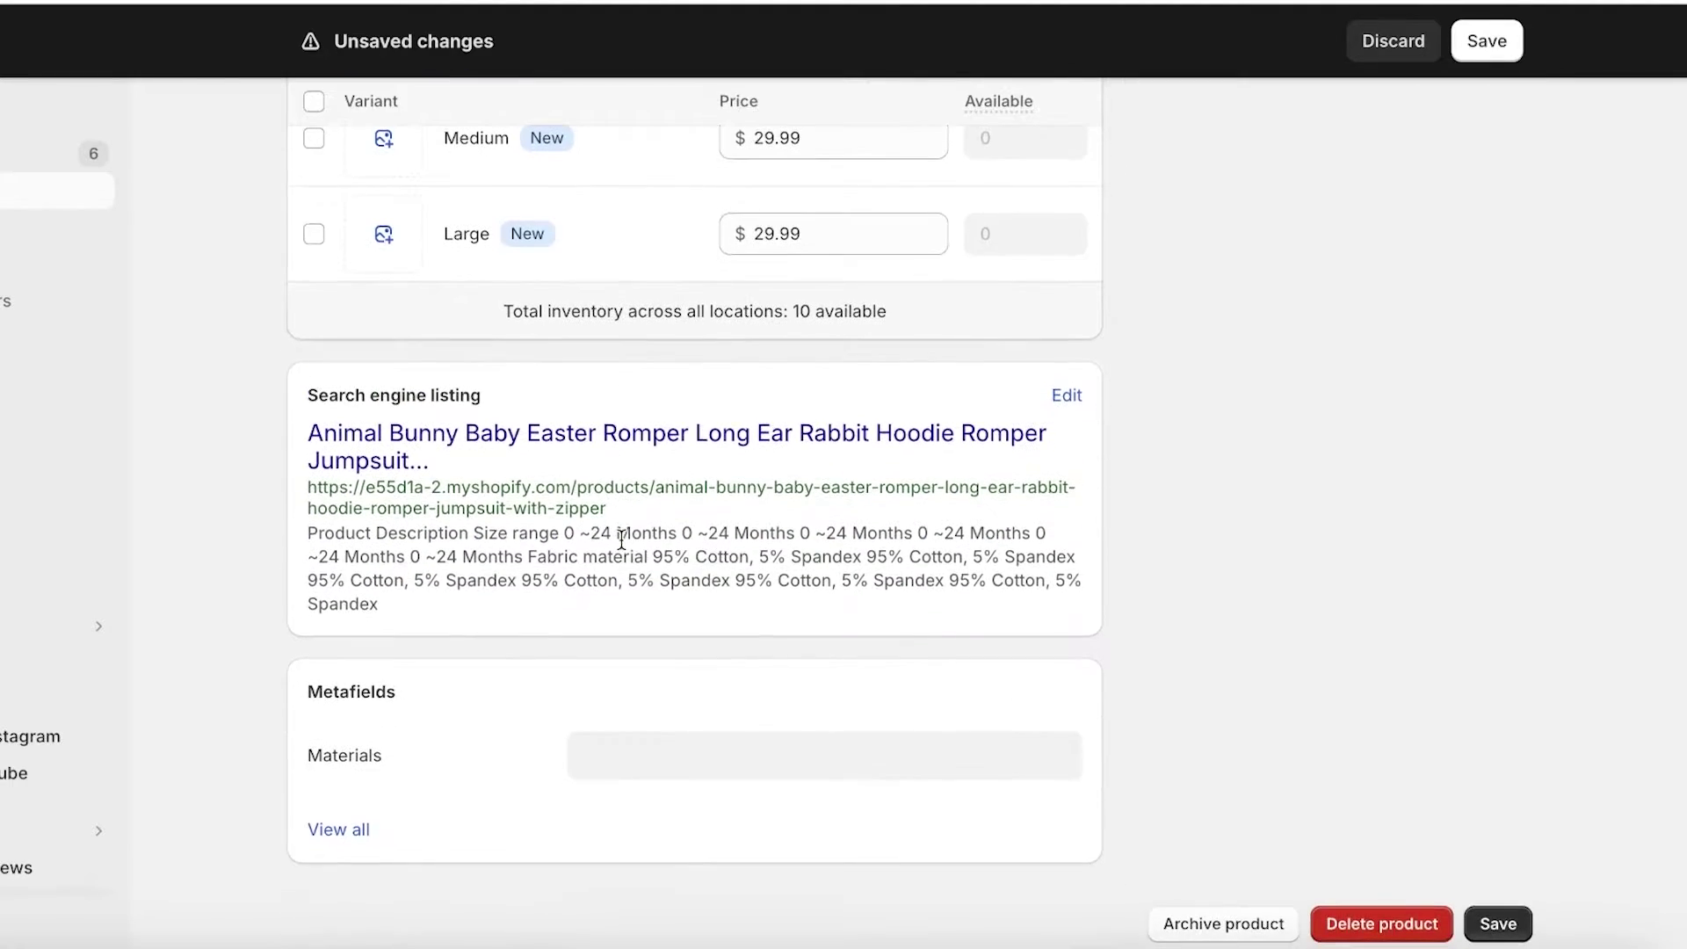
pyautogui.scroll(15, 627, 552)
pyautogui.scroll(5, 772, 369)
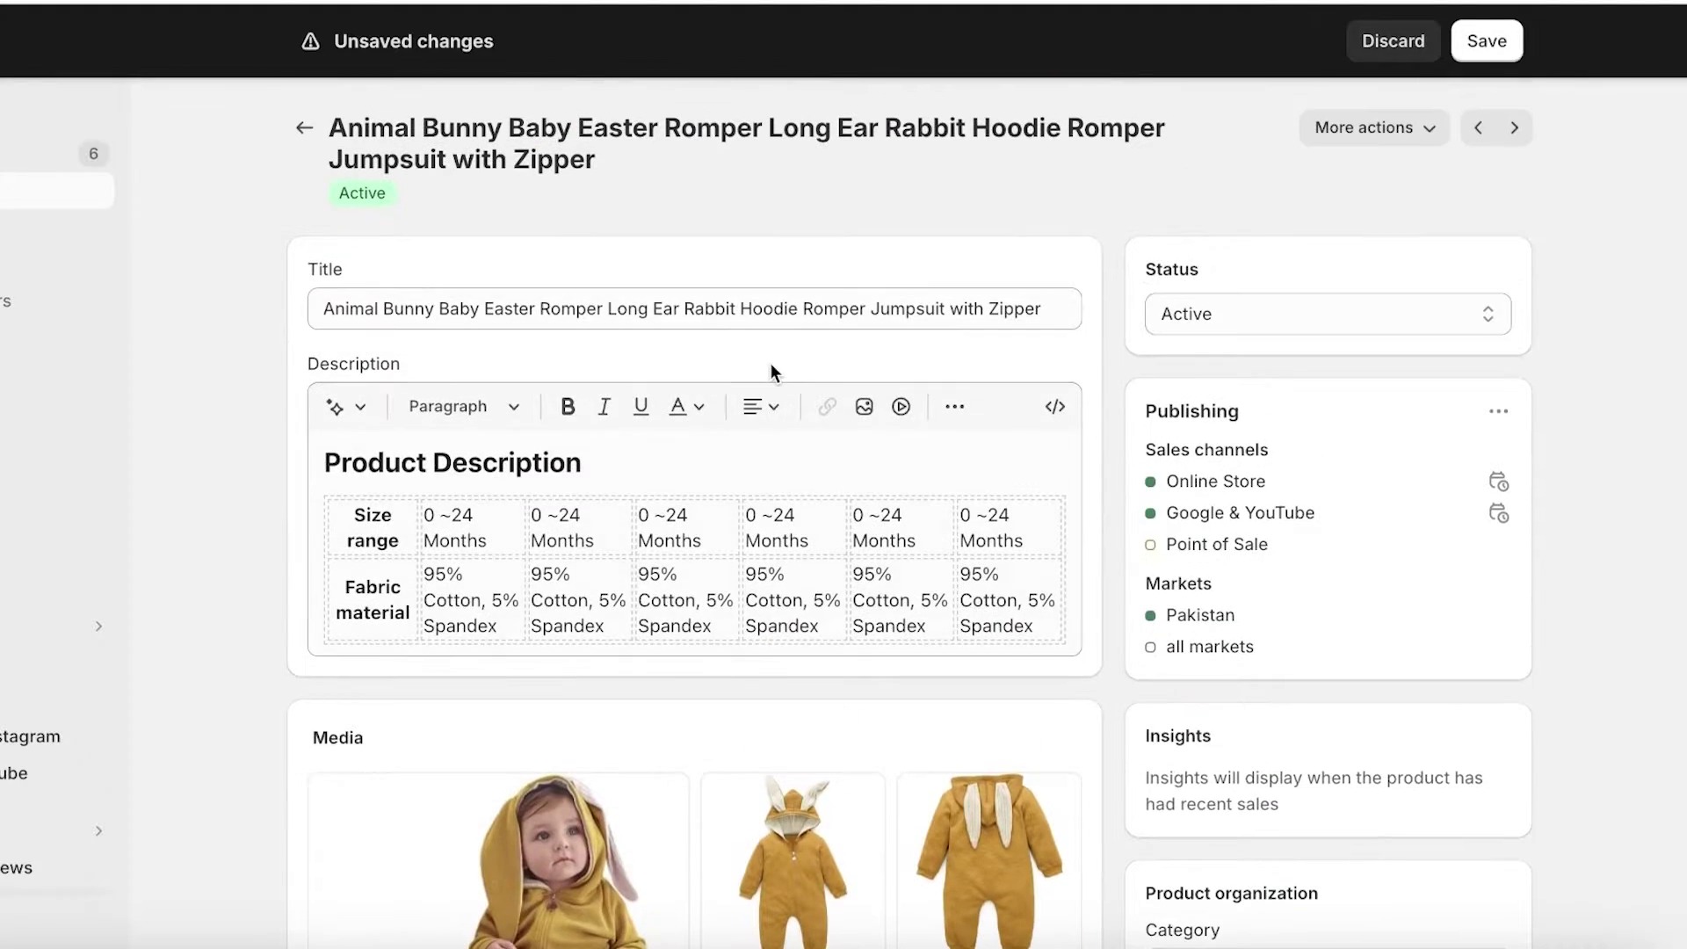
pyautogui.scroll(-12, 772, 367)
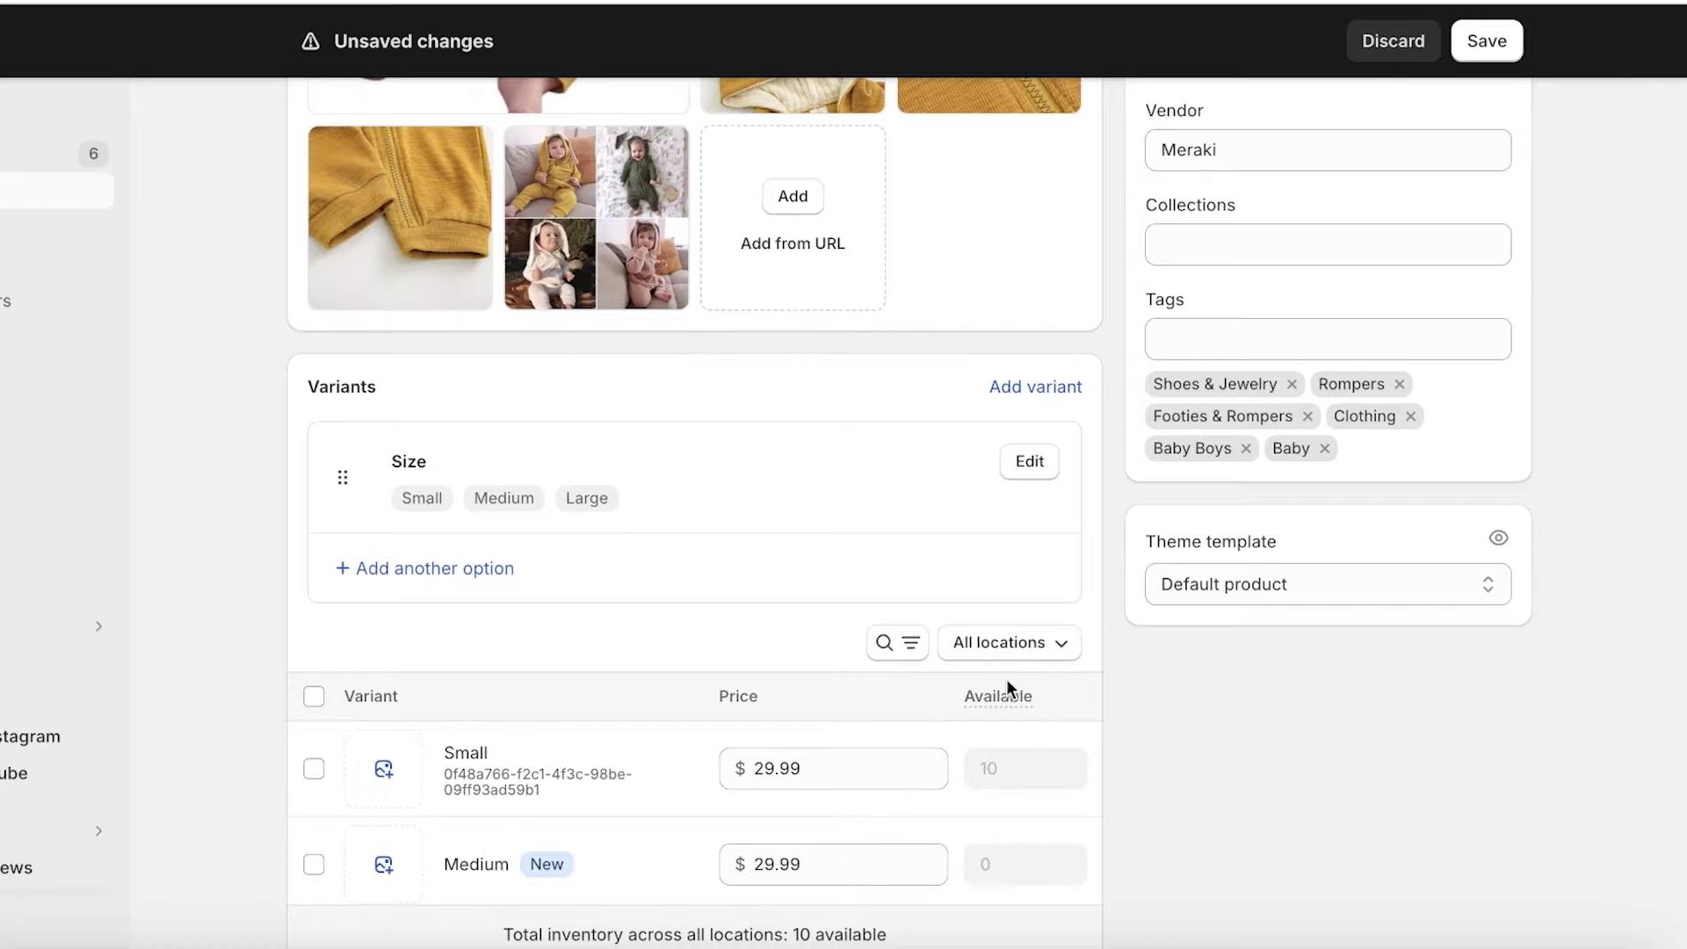
pyautogui.scroll(-4, 1007, 685)
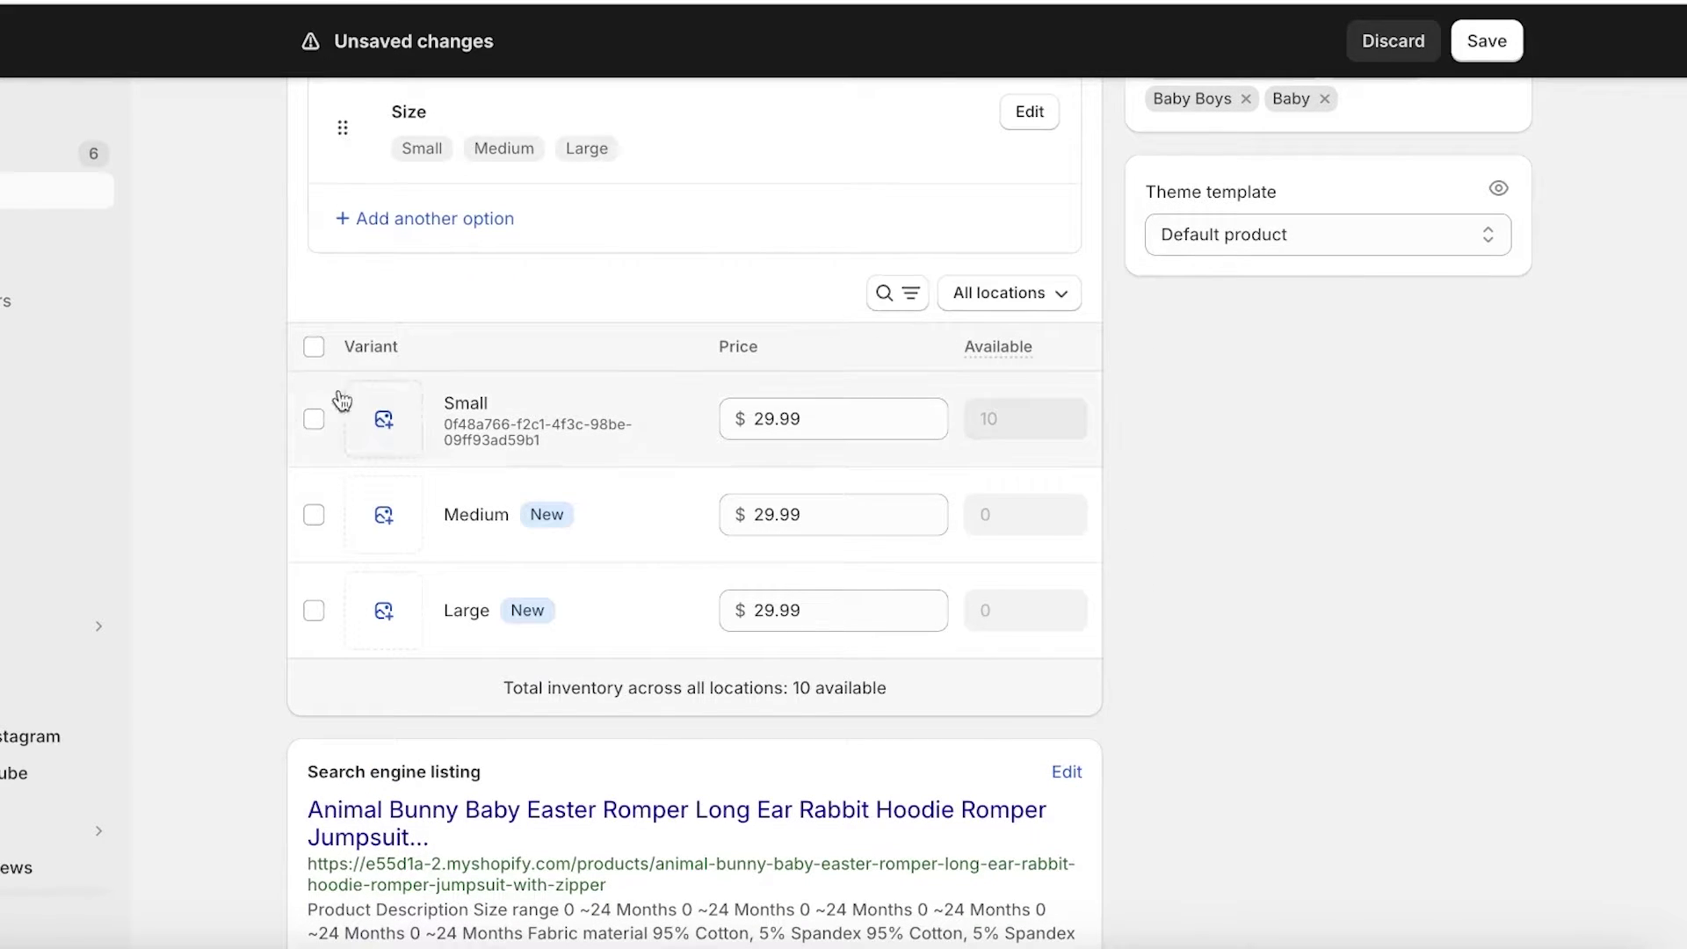
# Select all three size variants and bulk-set their price to $80.00.
pyautogui.click(314, 347)
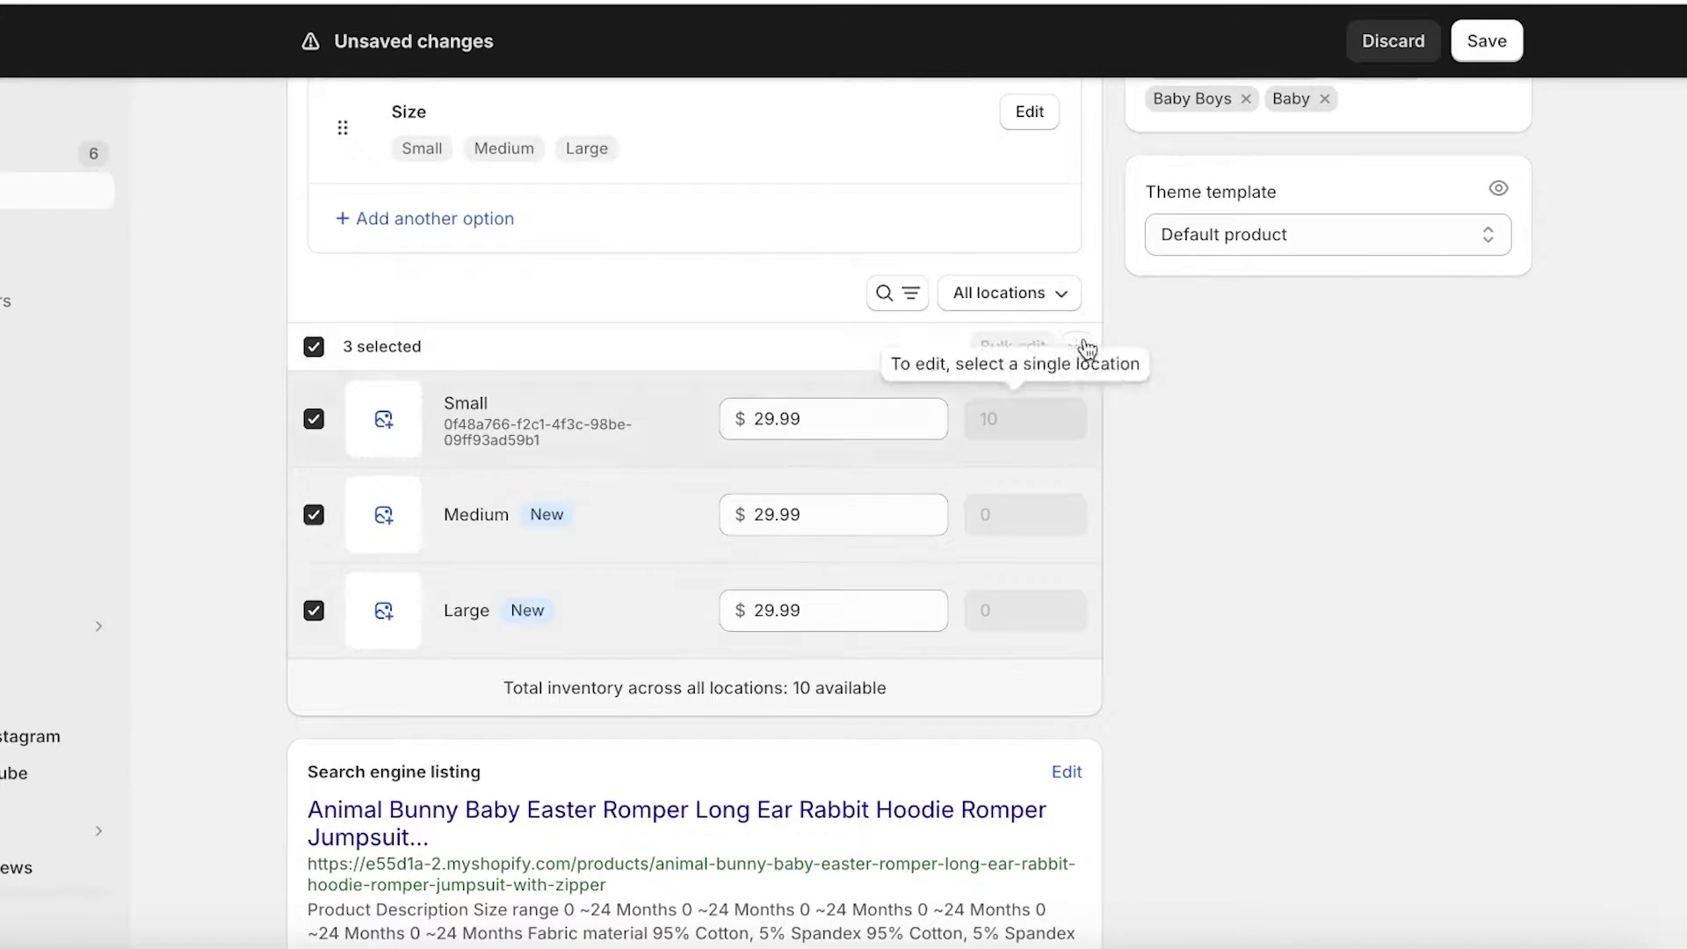
pyautogui.click(1086, 348)
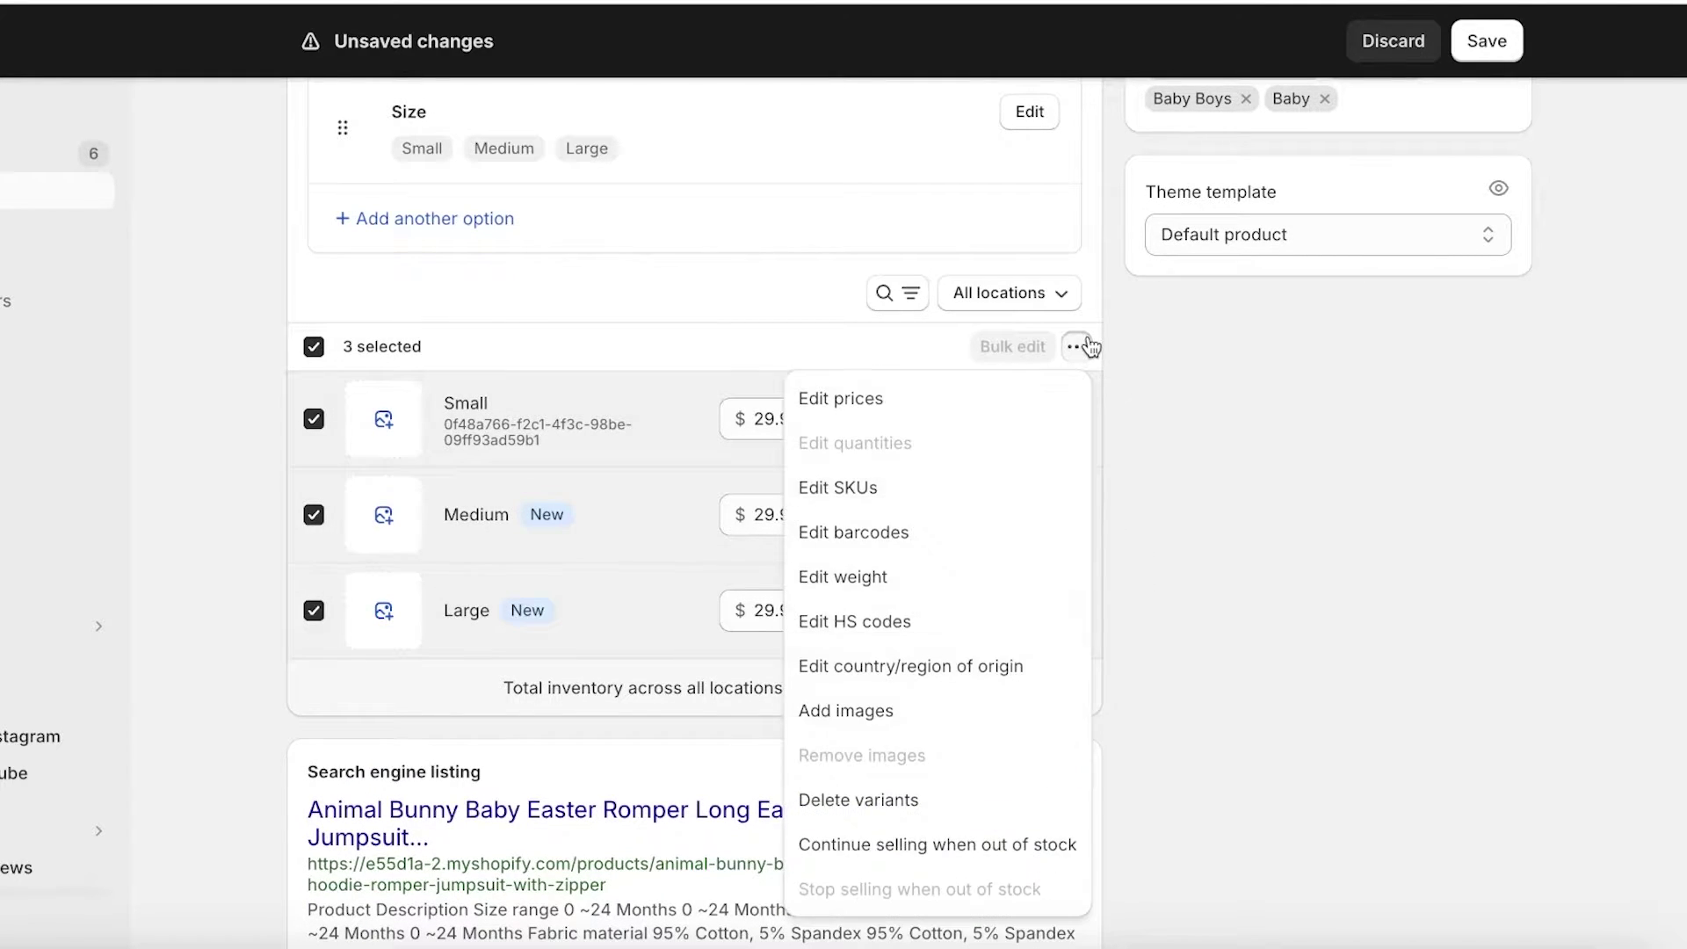
pyautogui.click(867, 391)
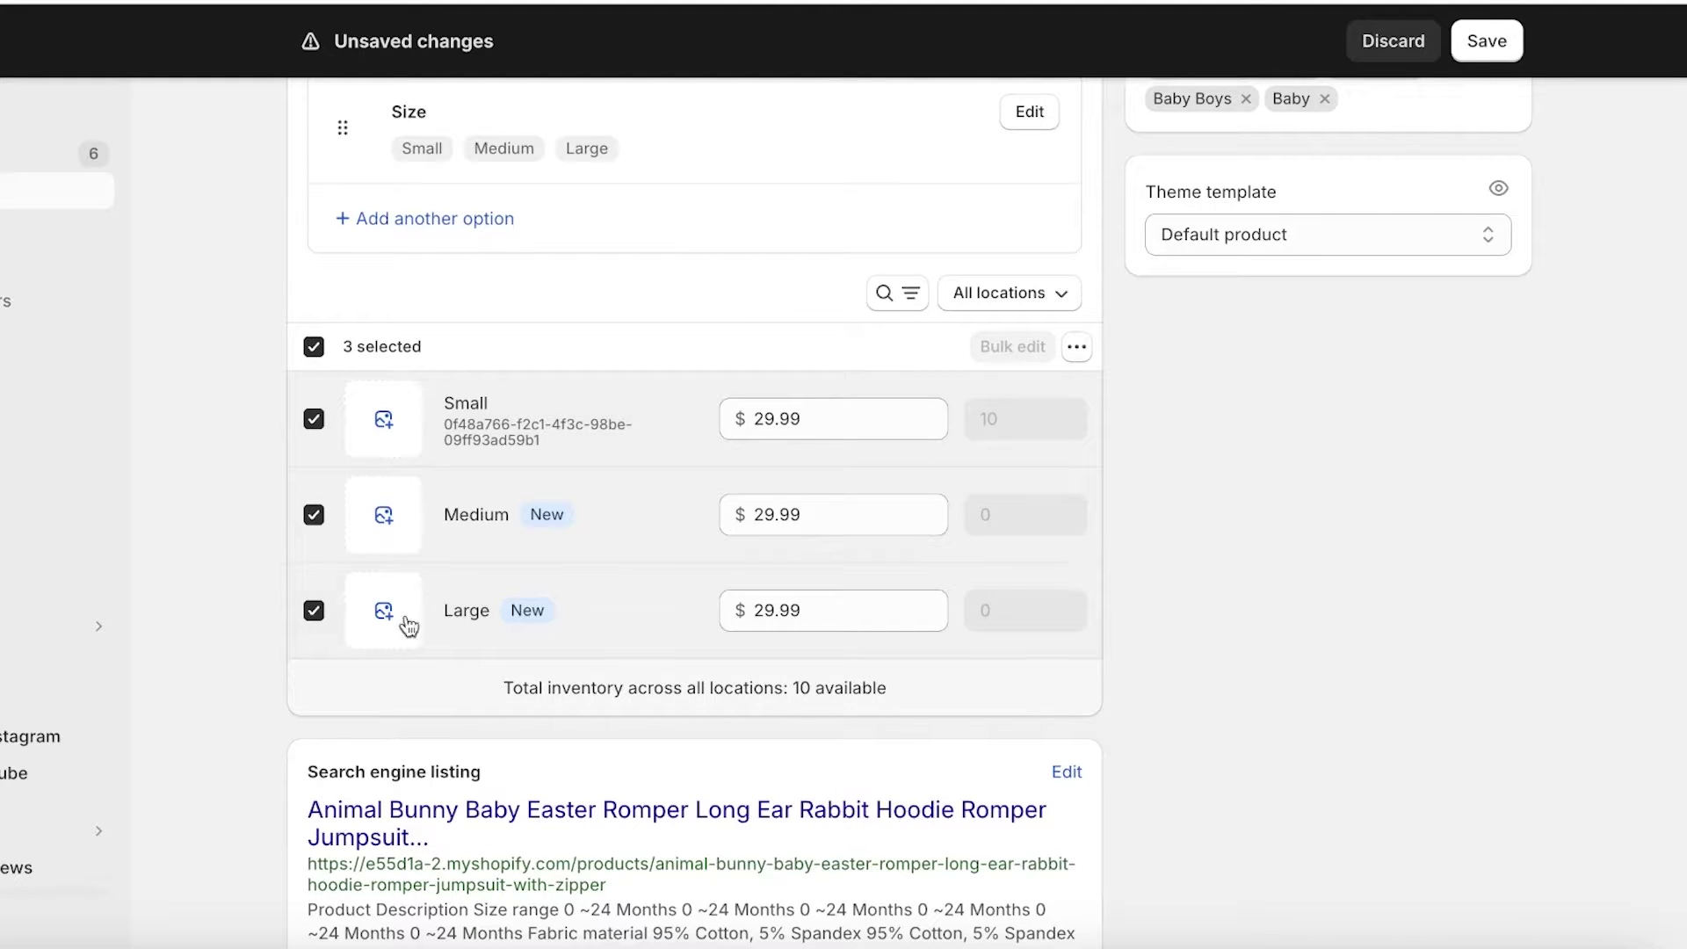
pyautogui.click(1077, 347)
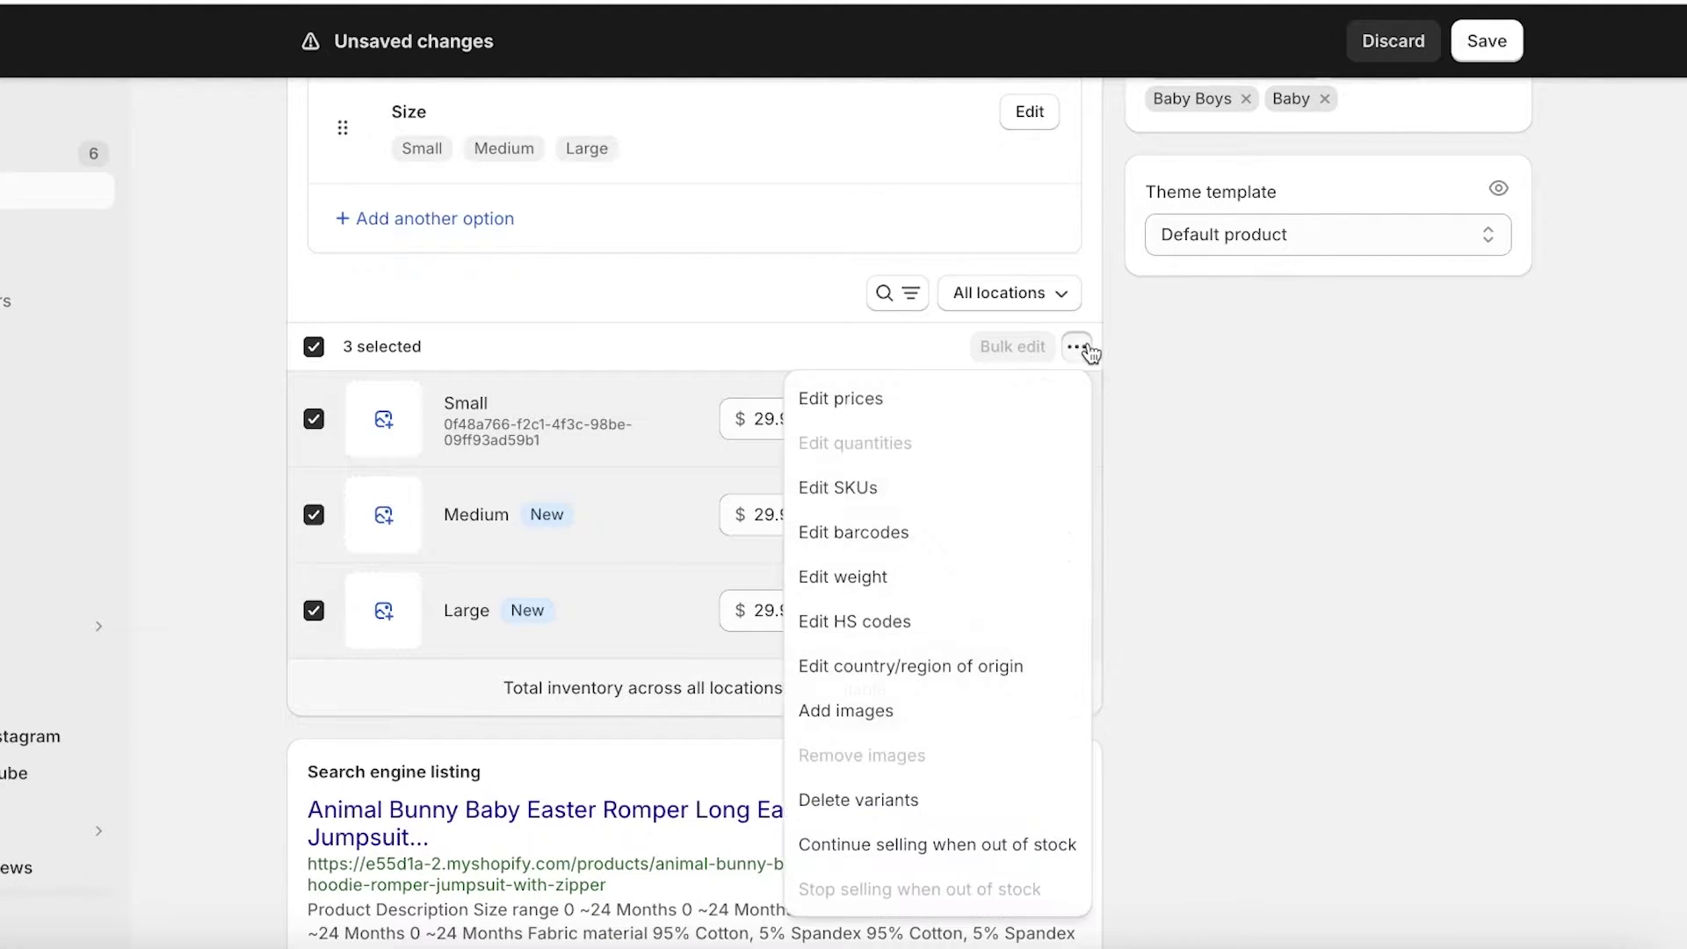
pyautogui.click(931, 412)
pyautogui.click(786, 483)
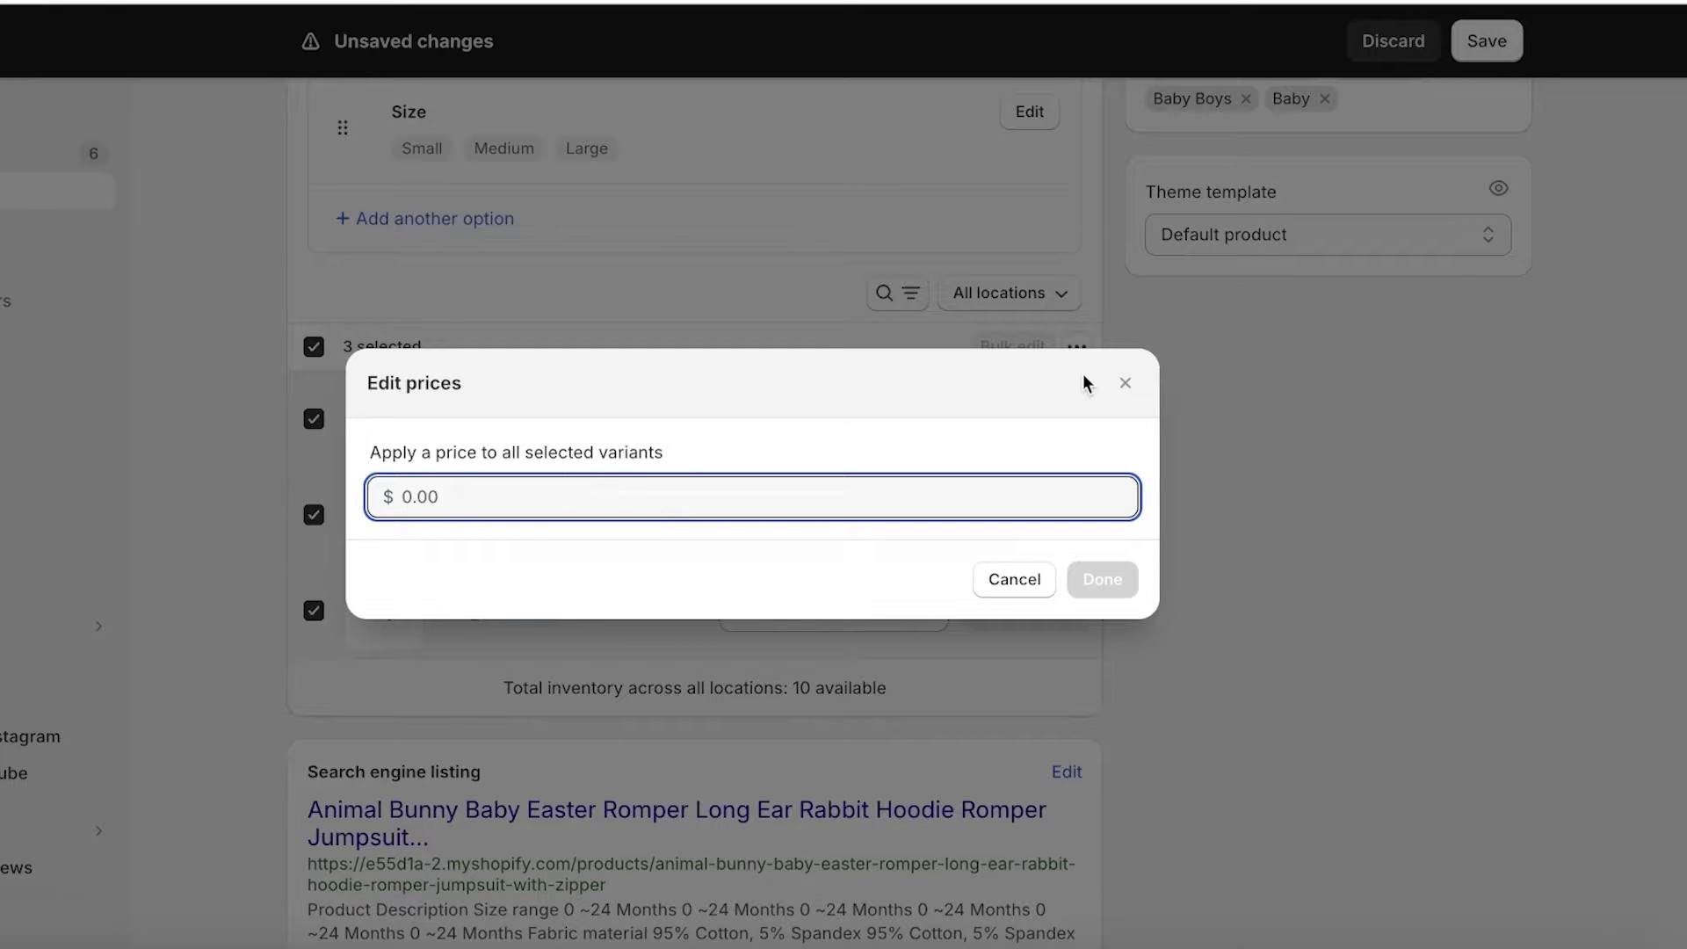
pyautogui.write('80')
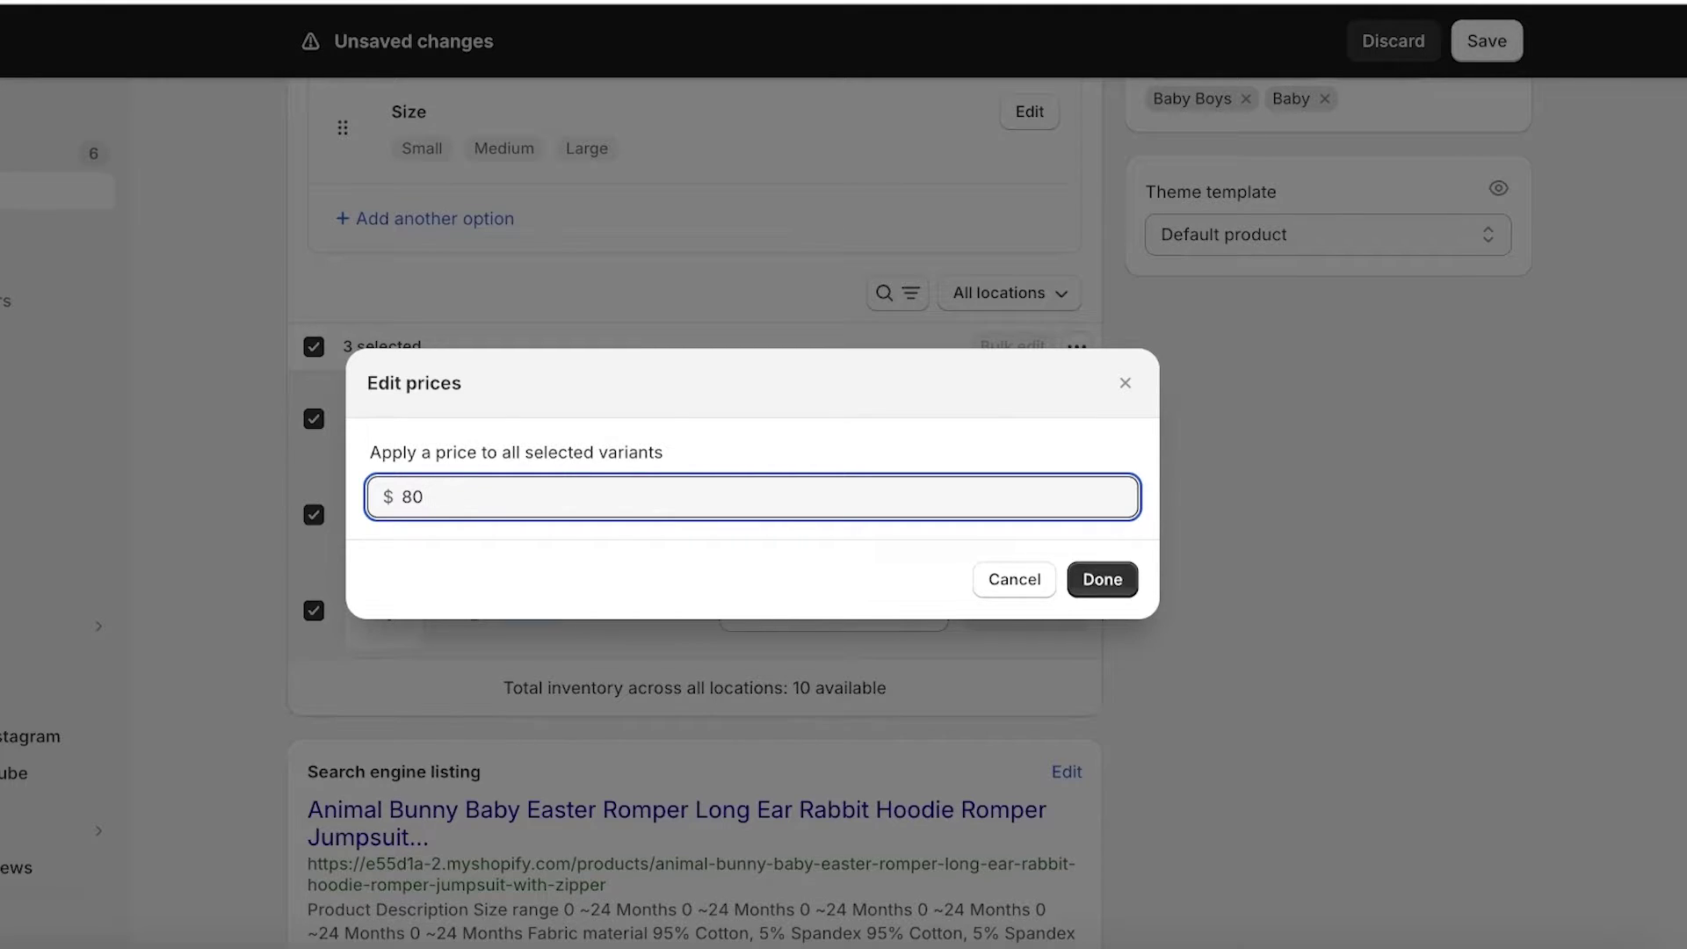
pyautogui.click(1088, 579)
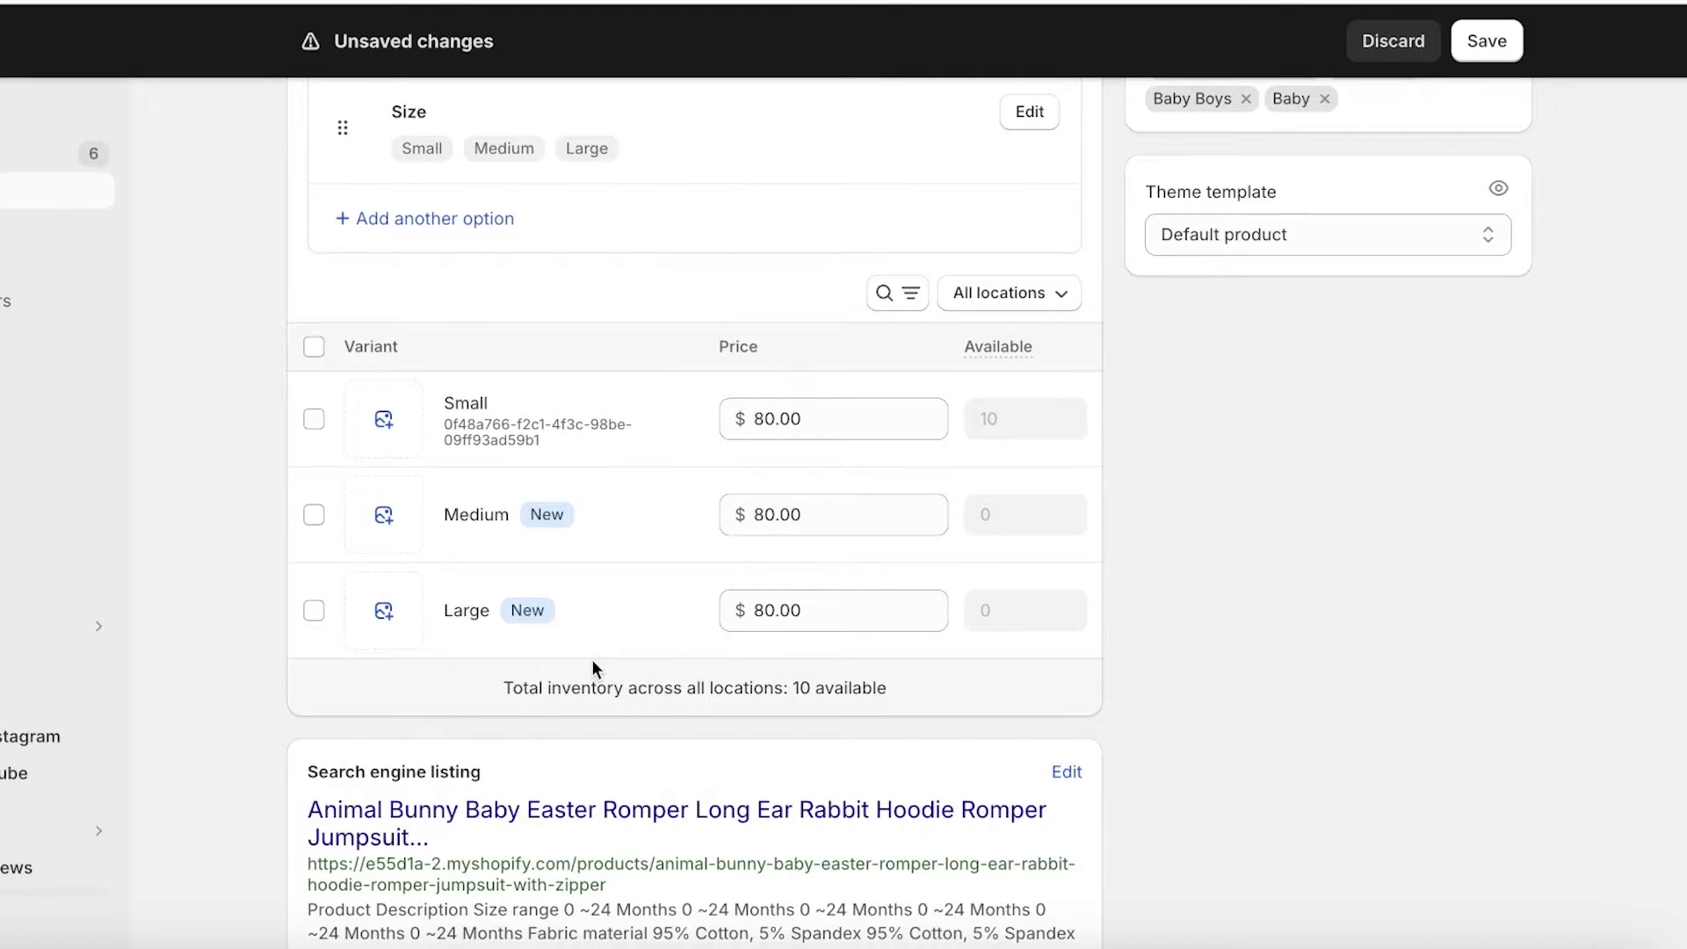
# Reprice Small to $30.00 and save, confirming deletion of the old Color variants.
pyautogui.click(314, 420)
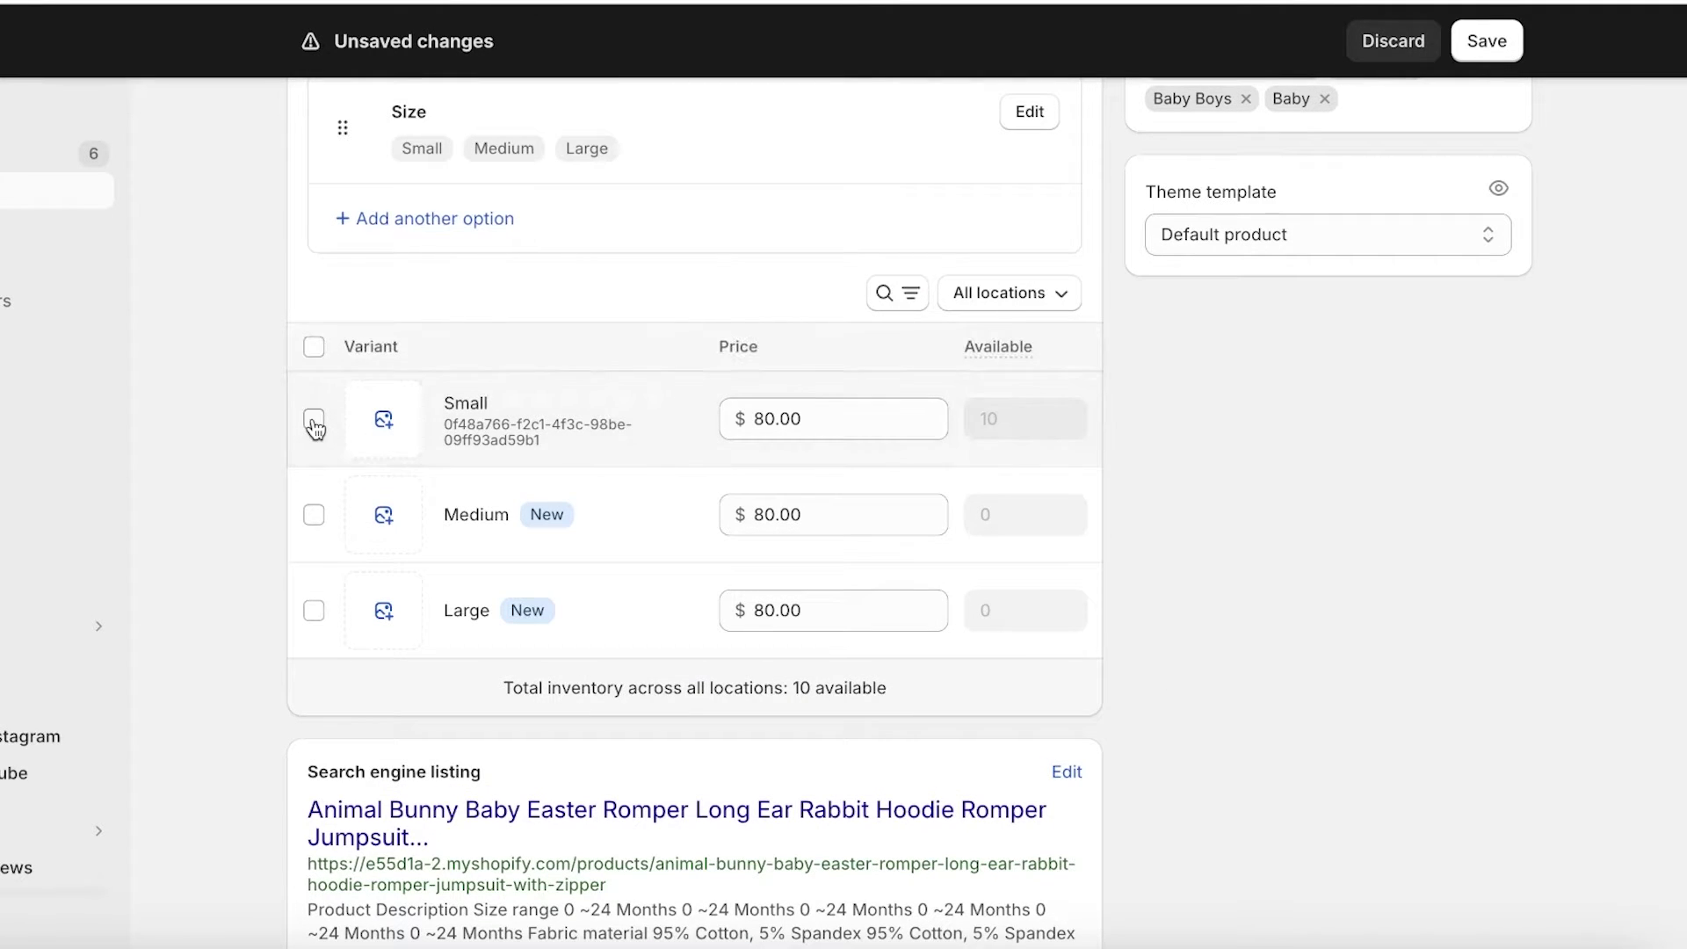
pyautogui.click(798, 418)
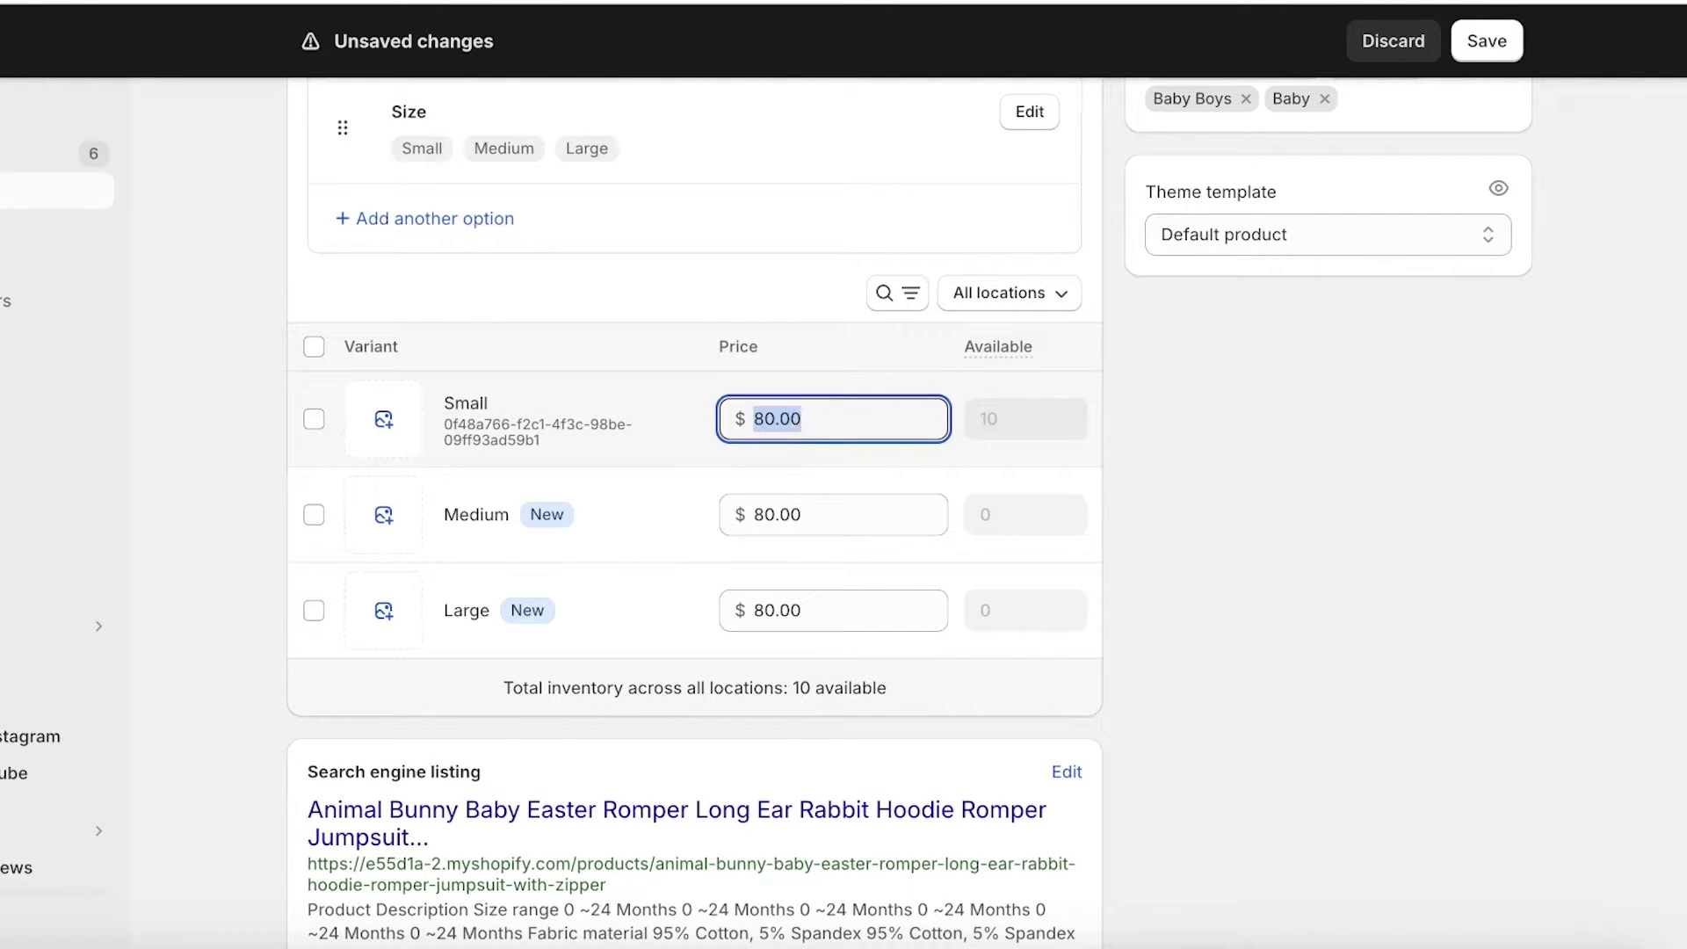
pyautogui.write('30')
pyautogui.click(1146, 451)
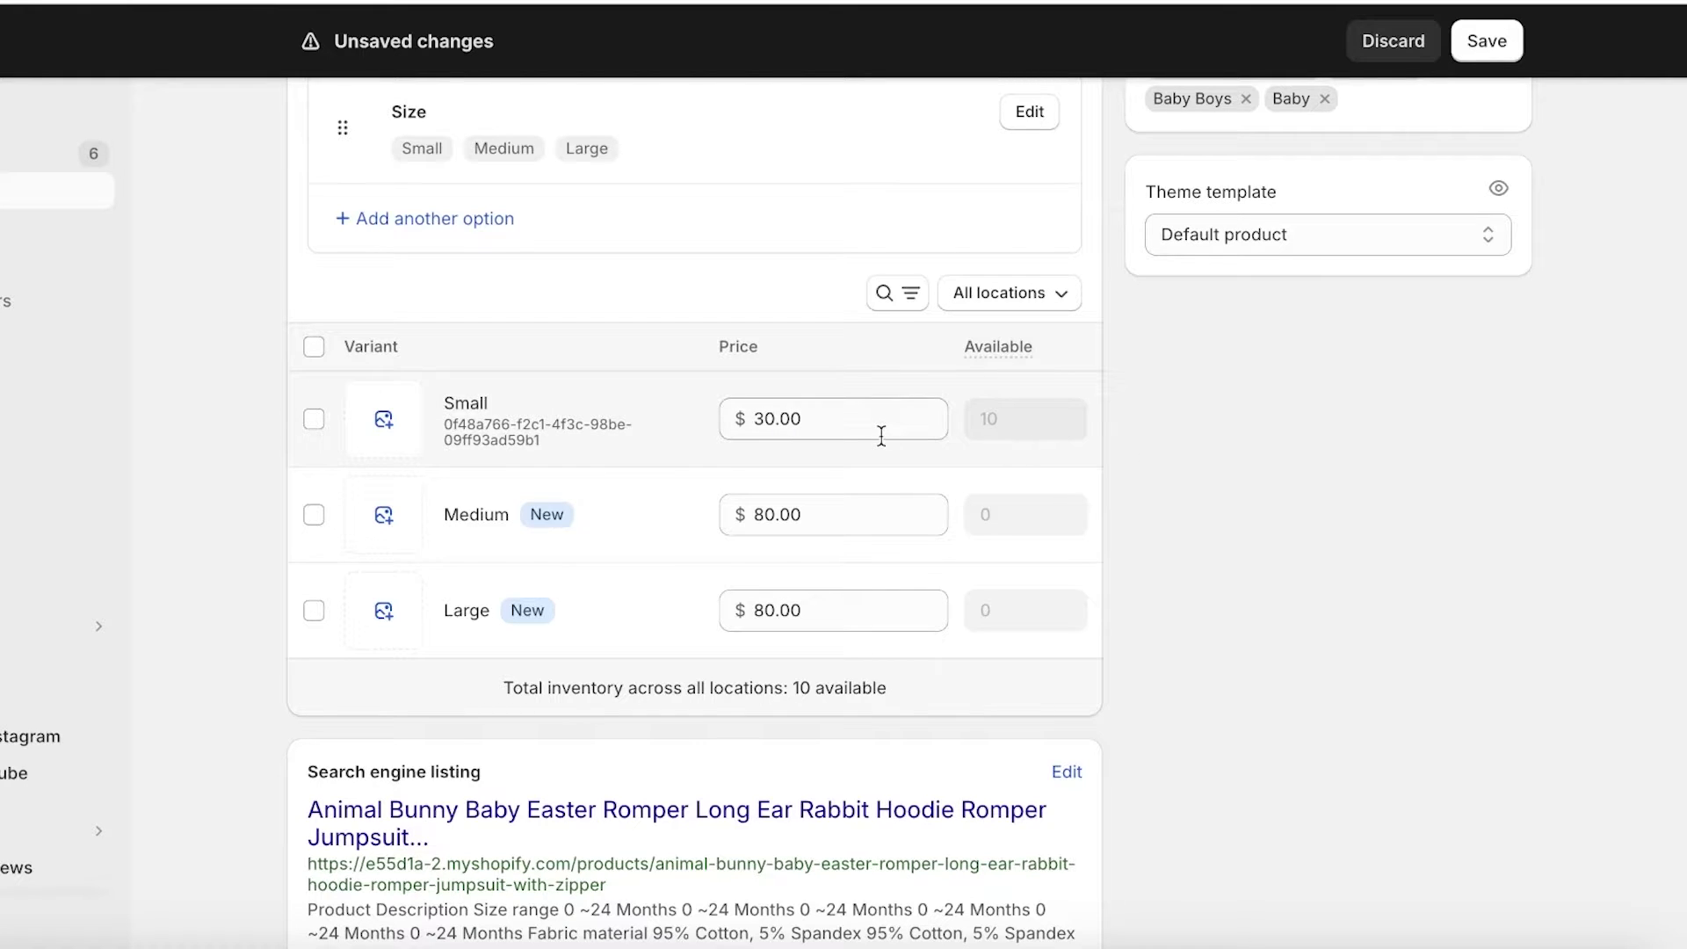
pyautogui.click(1484, 42)
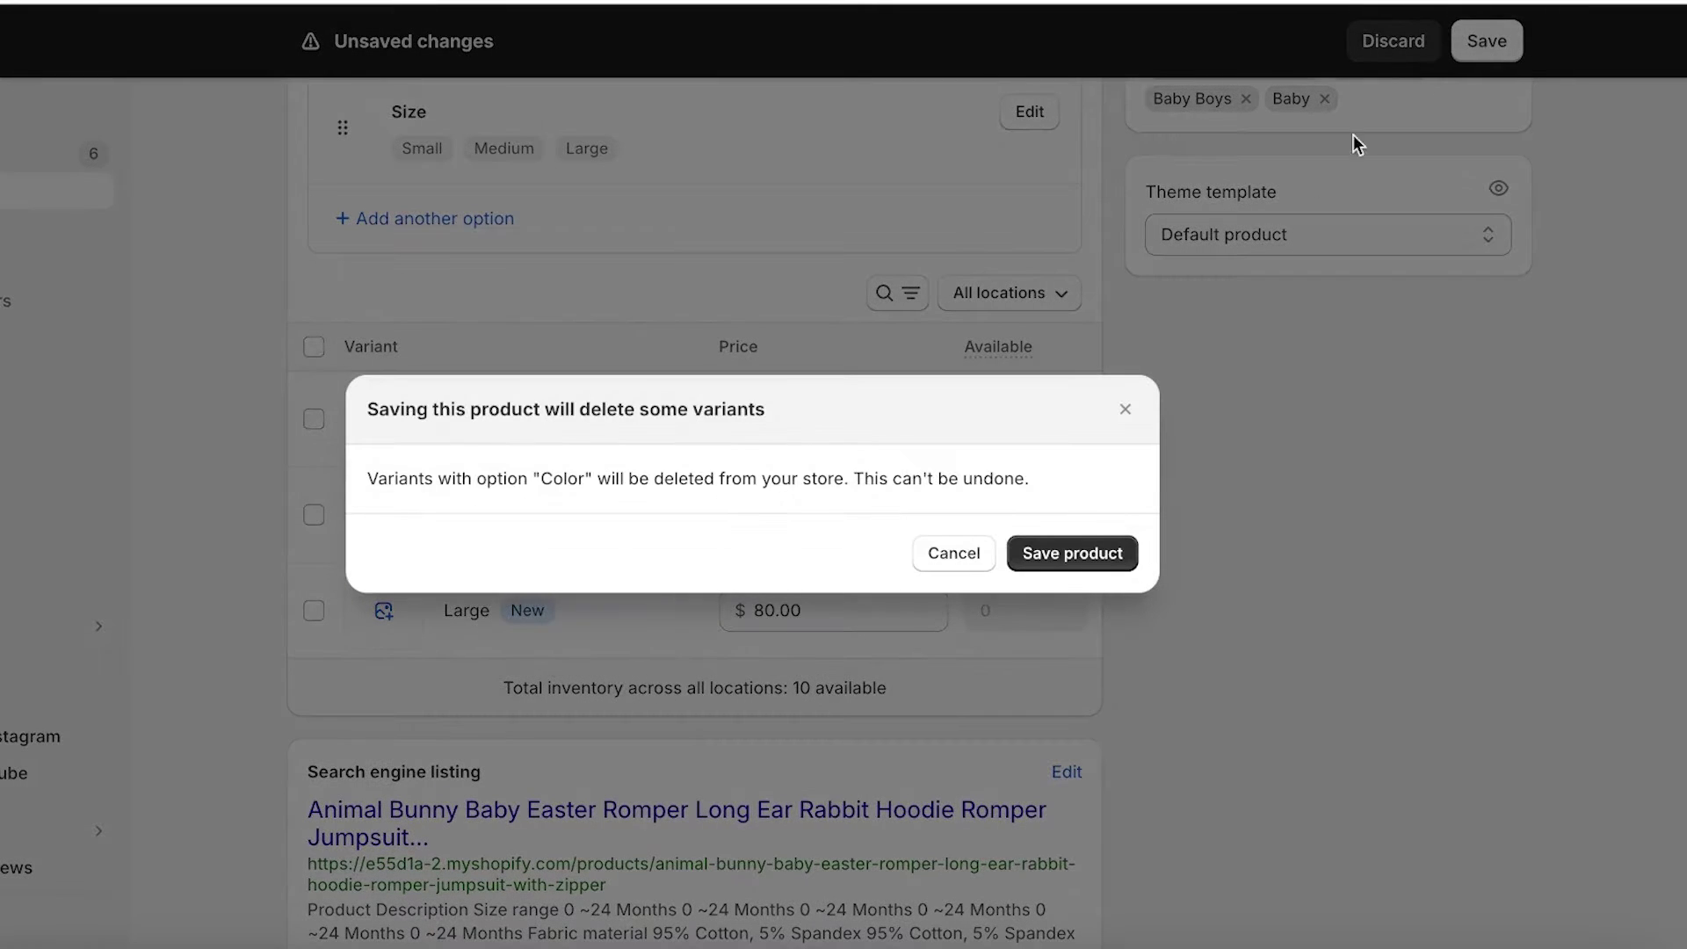
pyautogui.click(1082, 566)
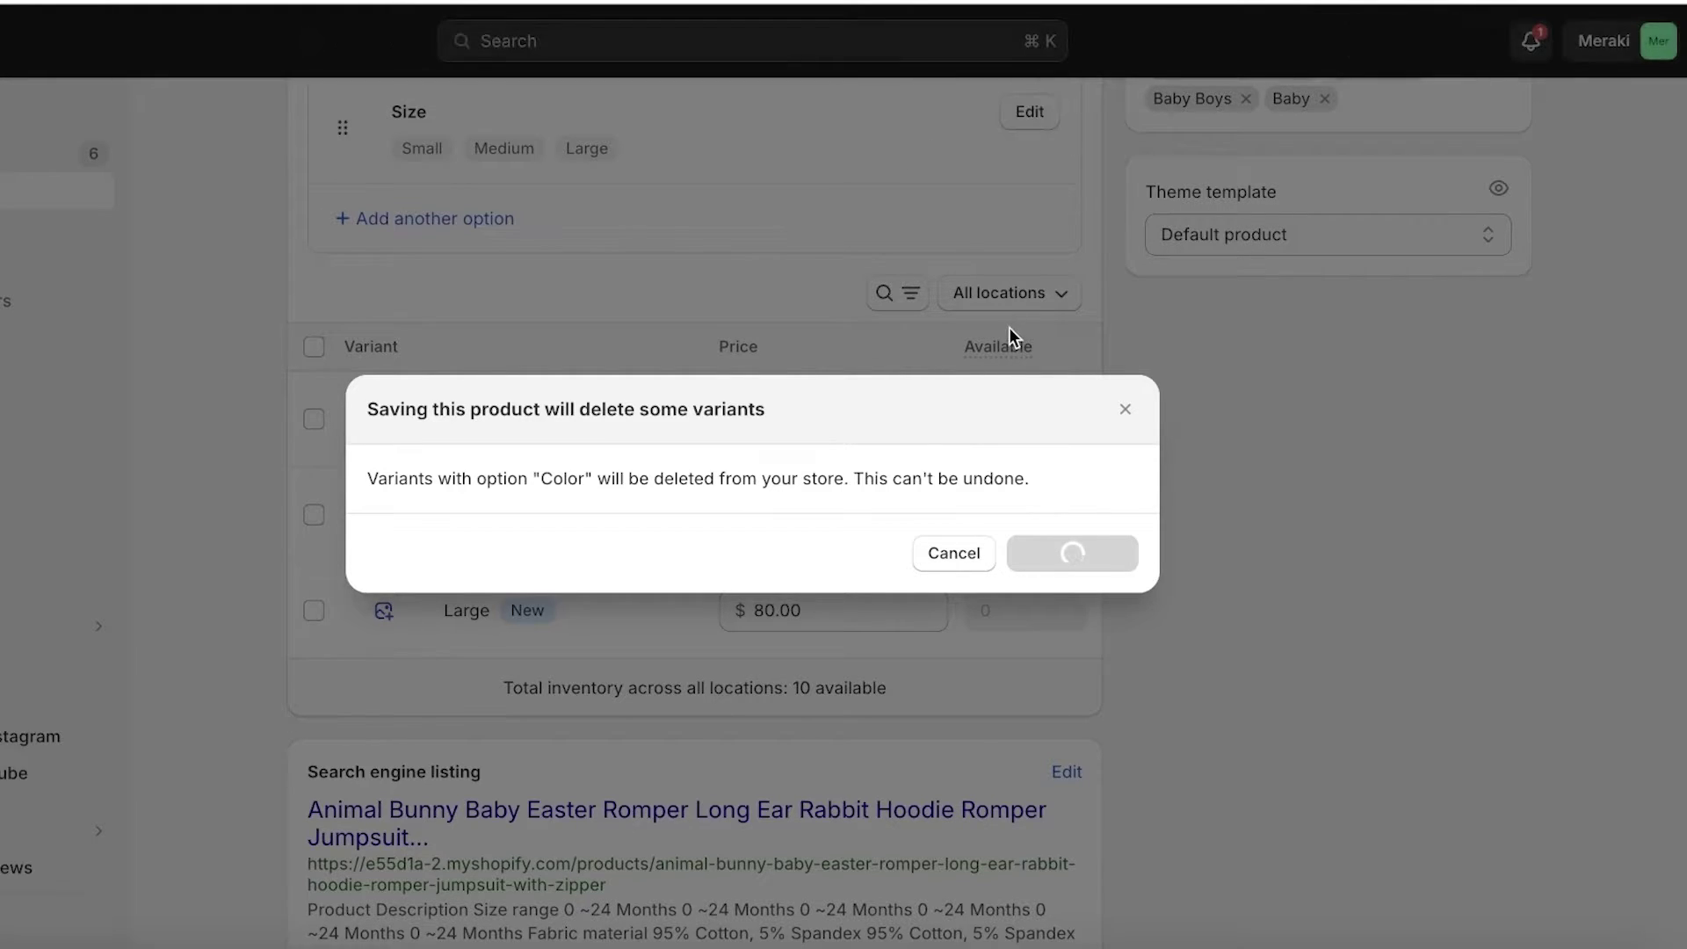
pyautogui.scroll(15, 727, 501)
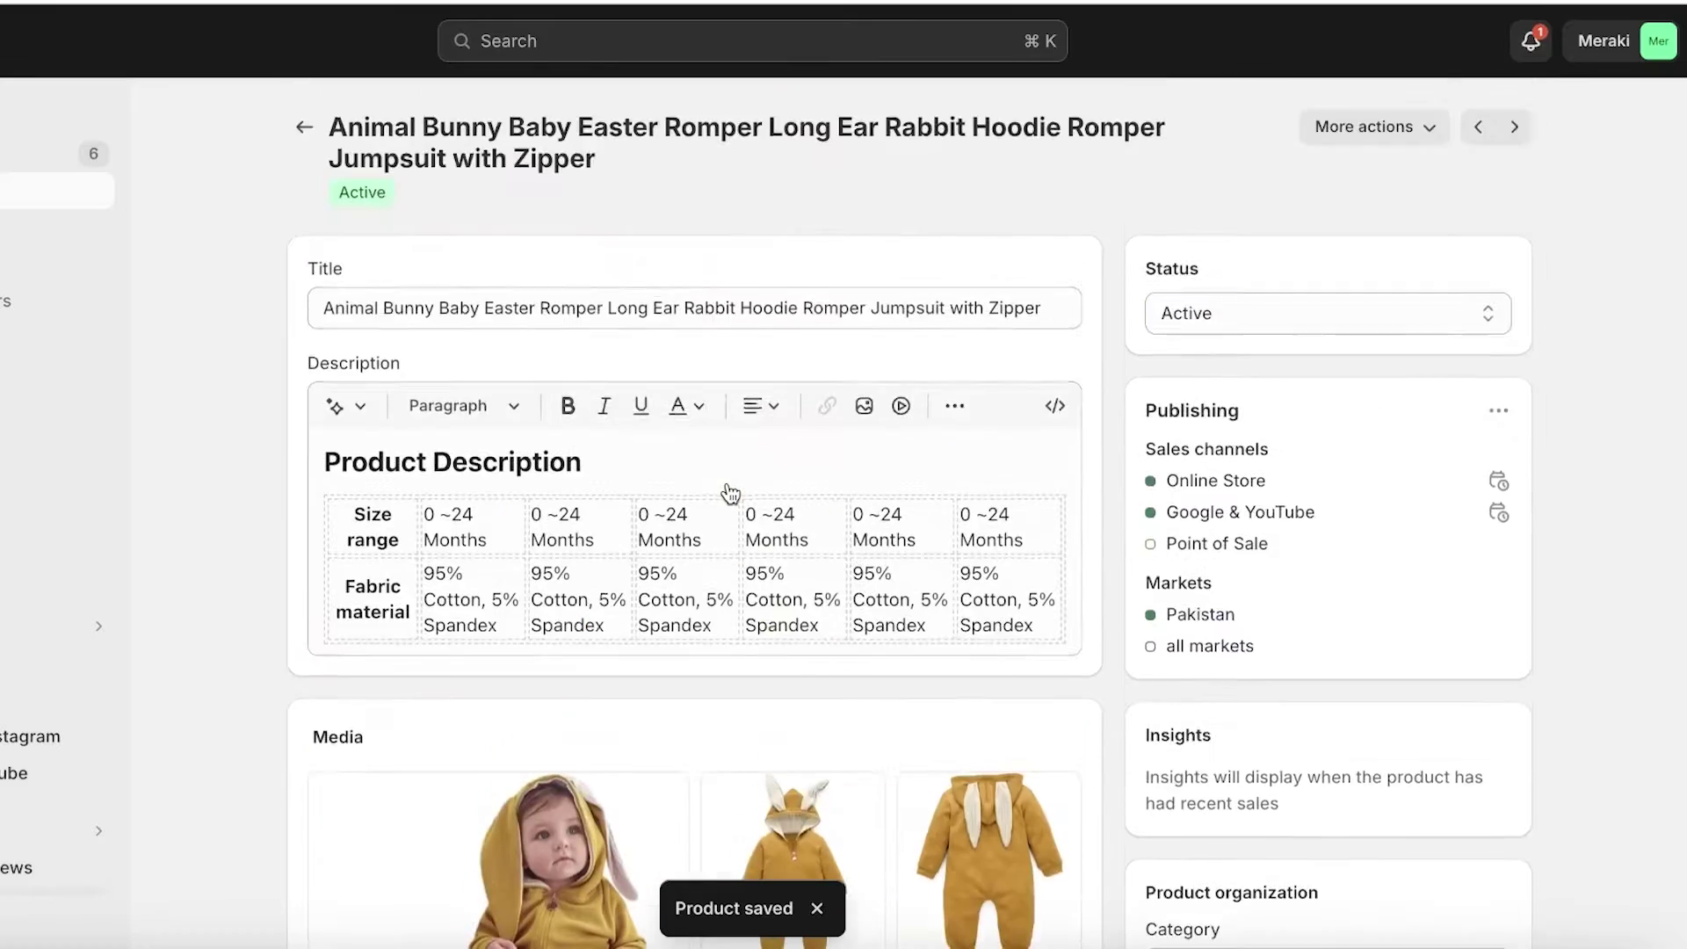
# Reopen the romper's Size option in the Variants card for editing.
pyautogui.scroll(-15, 730, 492)
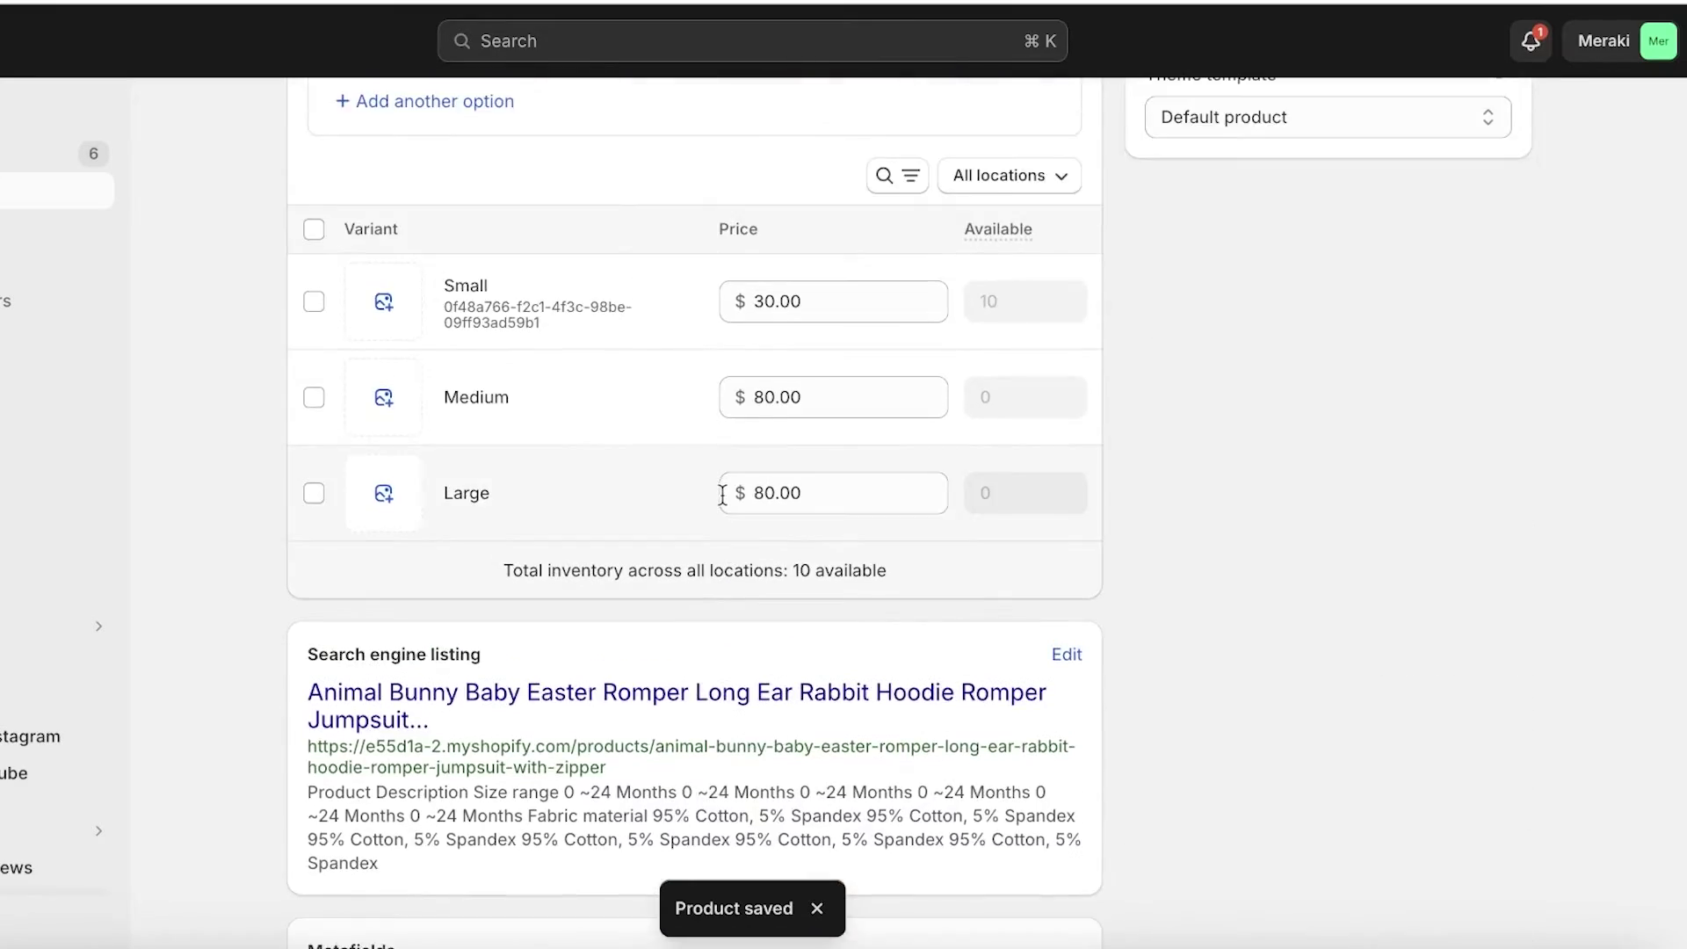
pyautogui.scroll(15, 724, 497)
pyautogui.scroll(-10, 725, 505)
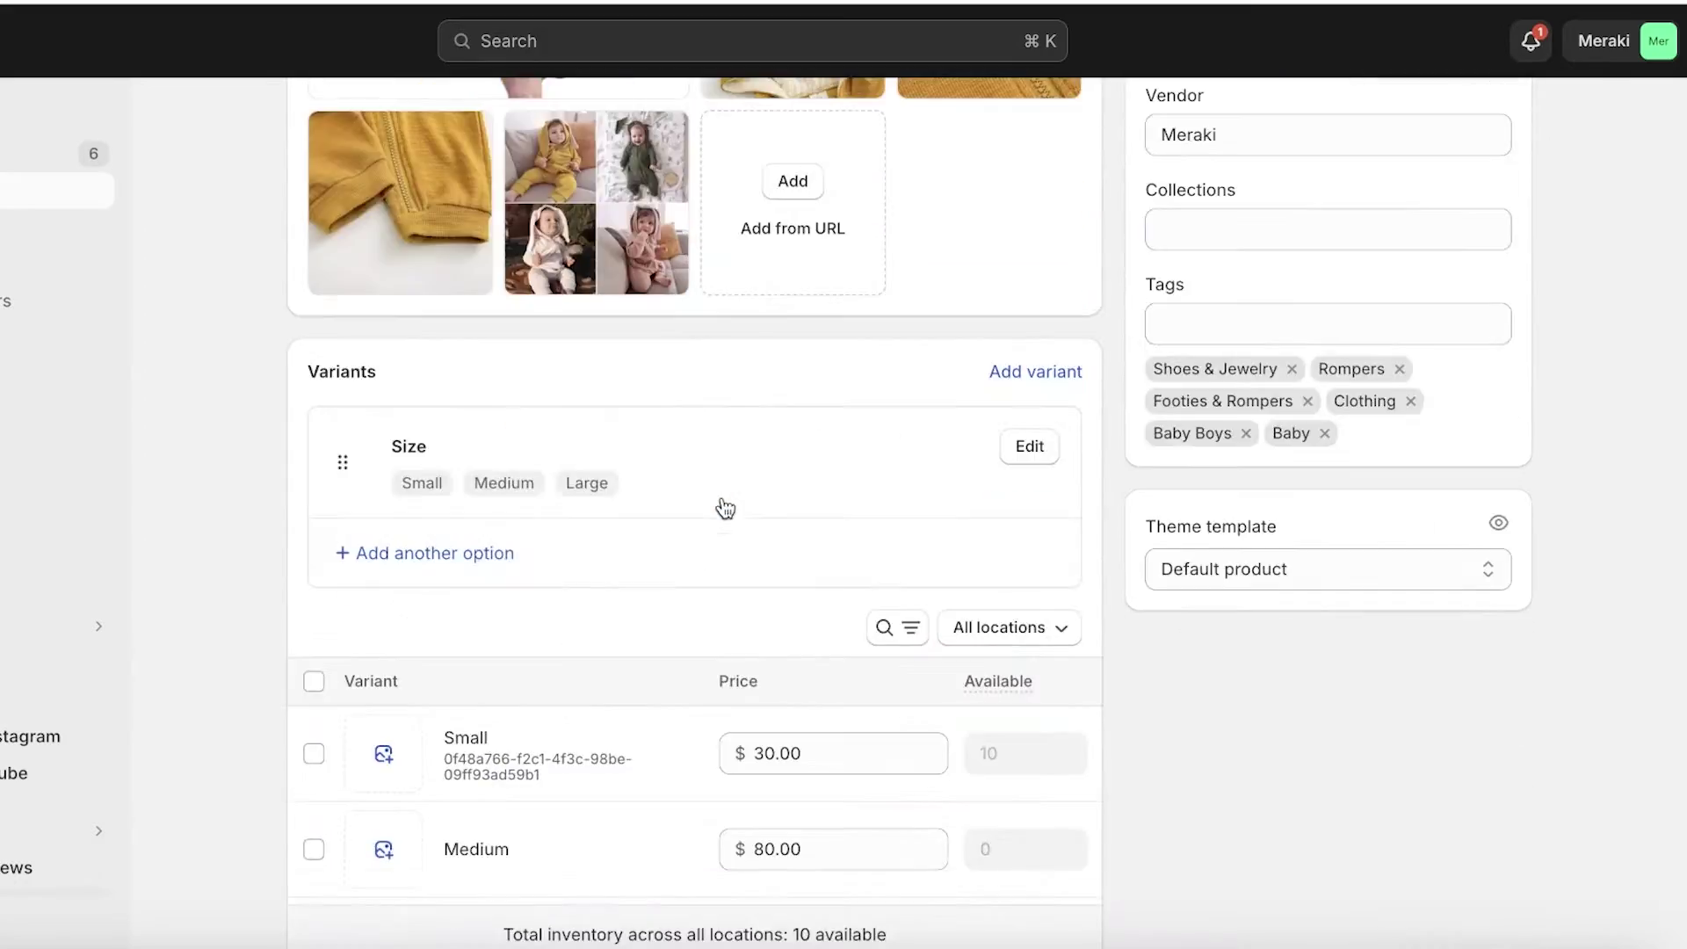
pyautogui.click(757, 470)
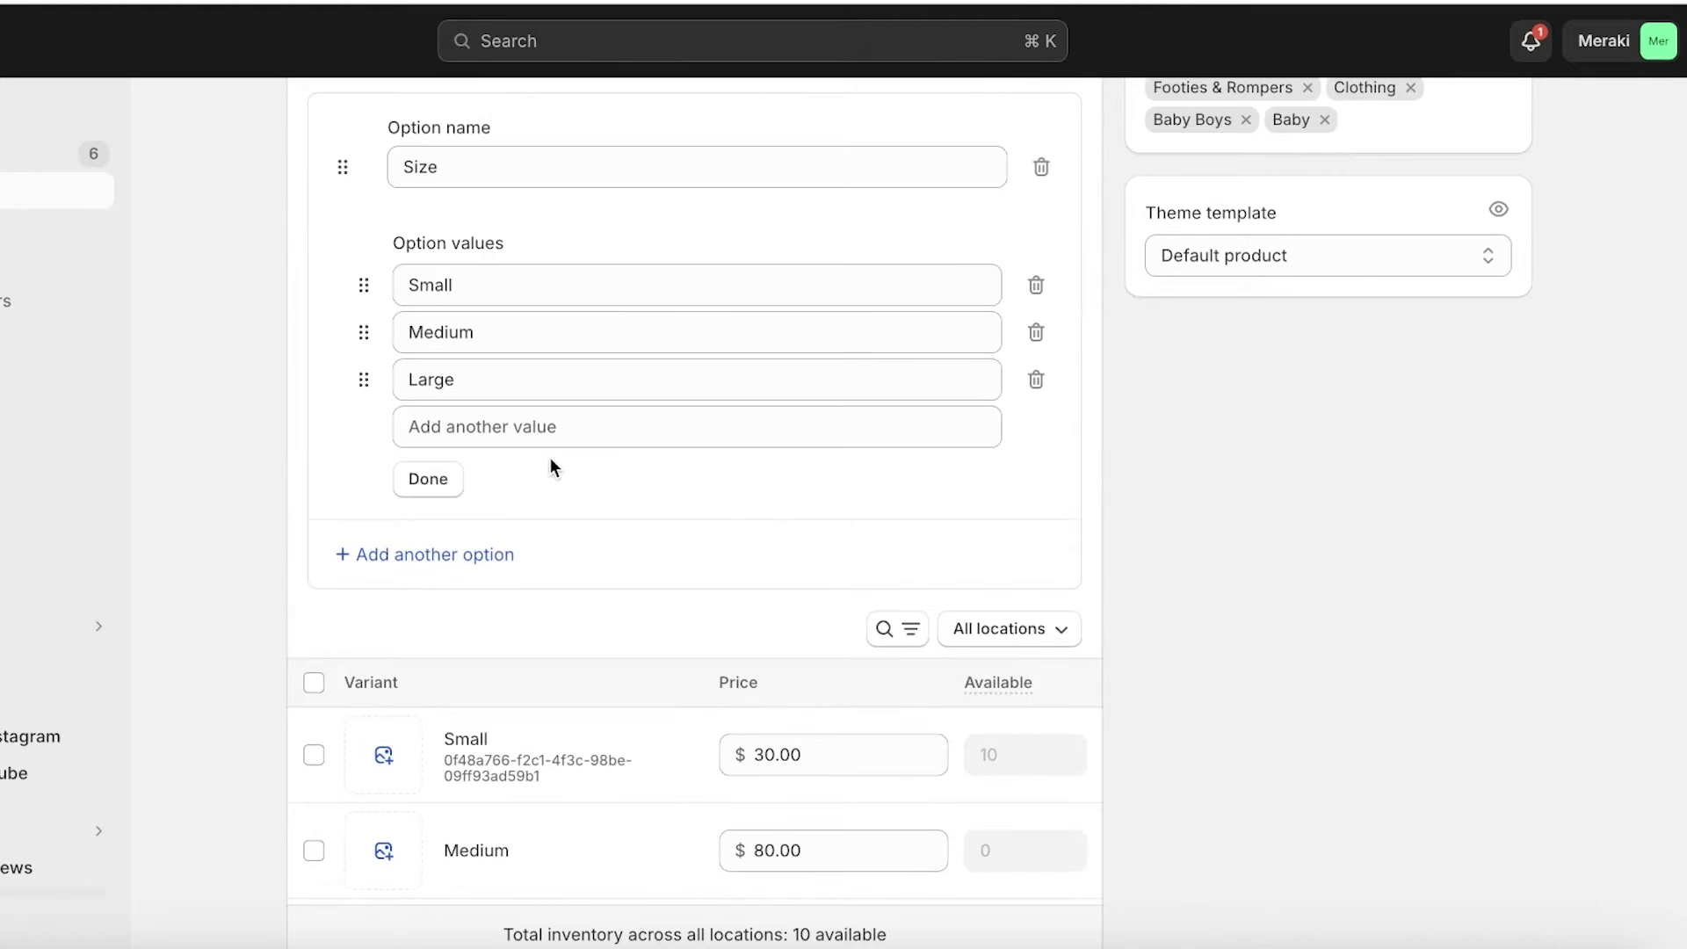
pyautogui.scroll(5, 563, 466)
pyautogui.scroll(-5, 571, 475)
pyautogui.scroll(1, 580, 481)
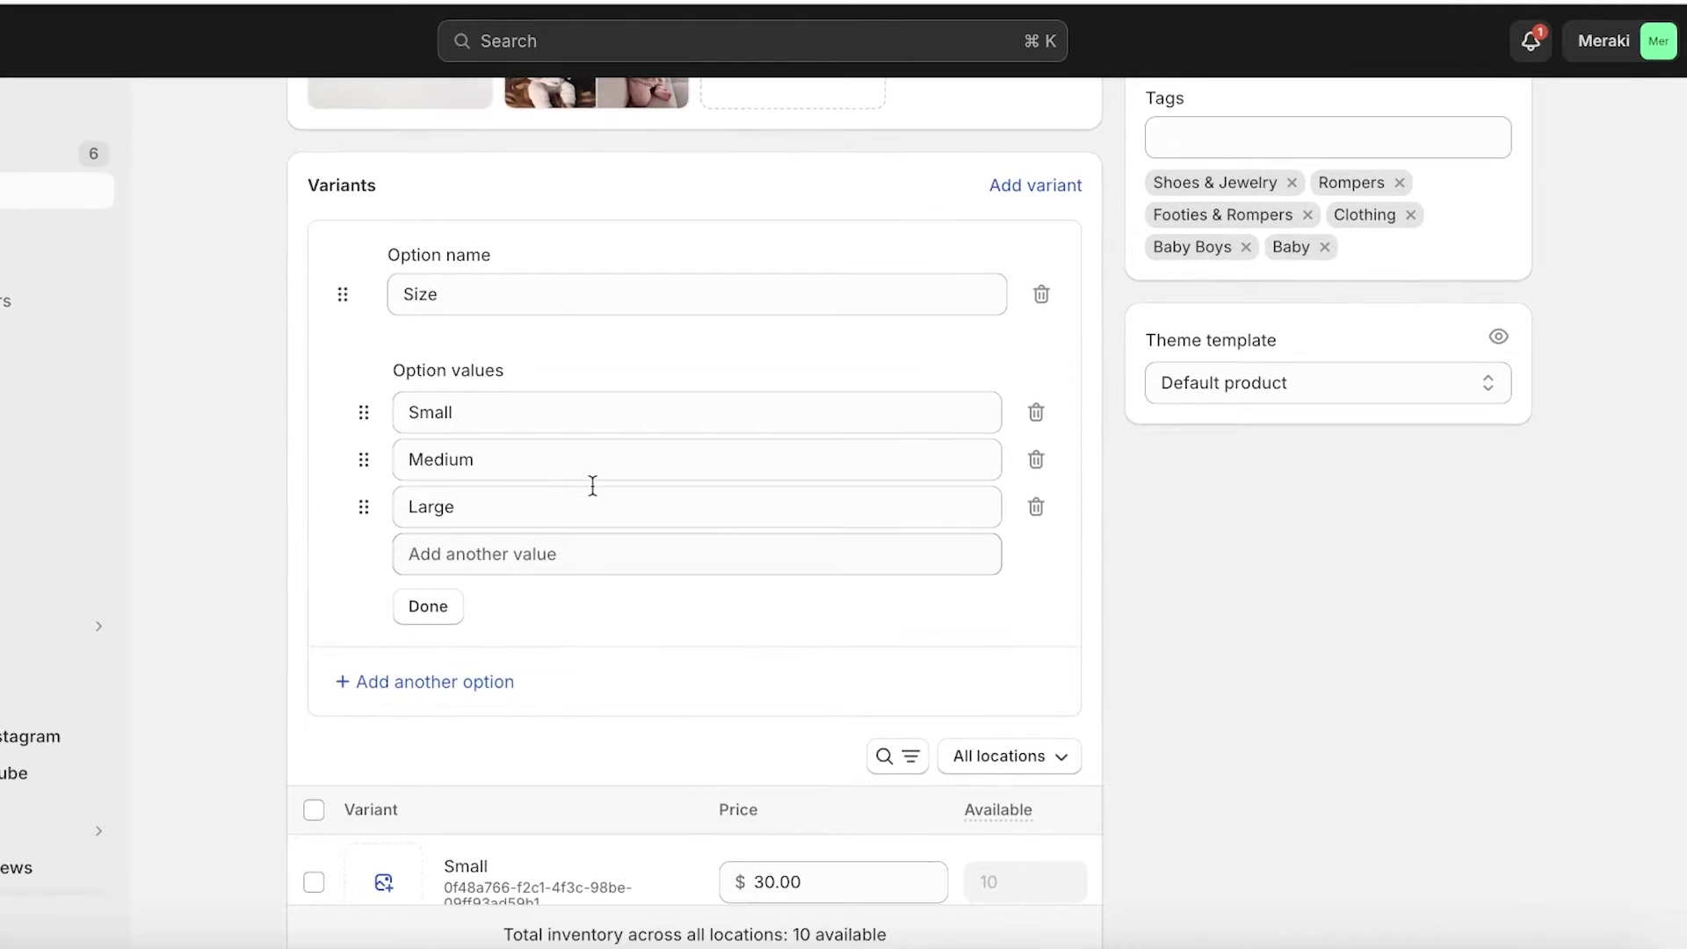
pyautogui.scroll(-3, 585, 518)
pyautogui.scroll(5, 583, 524)
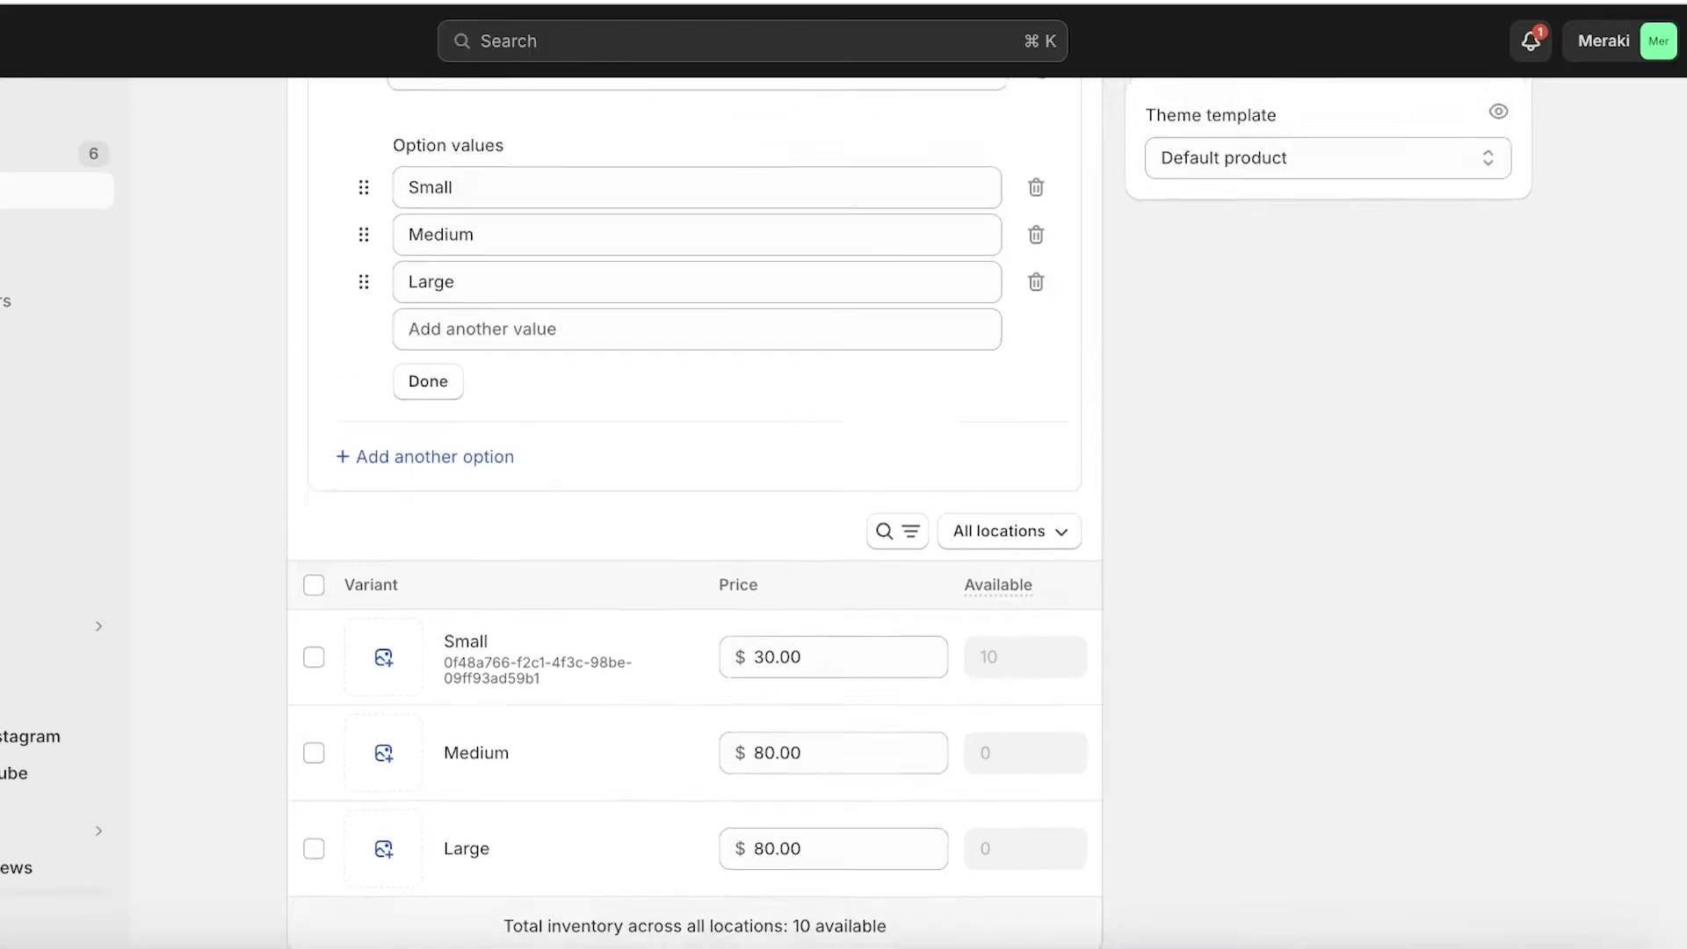
pyautogui.scroll(10, 1461, 470)
pyautogui.scroll(-5, 1461, 469)
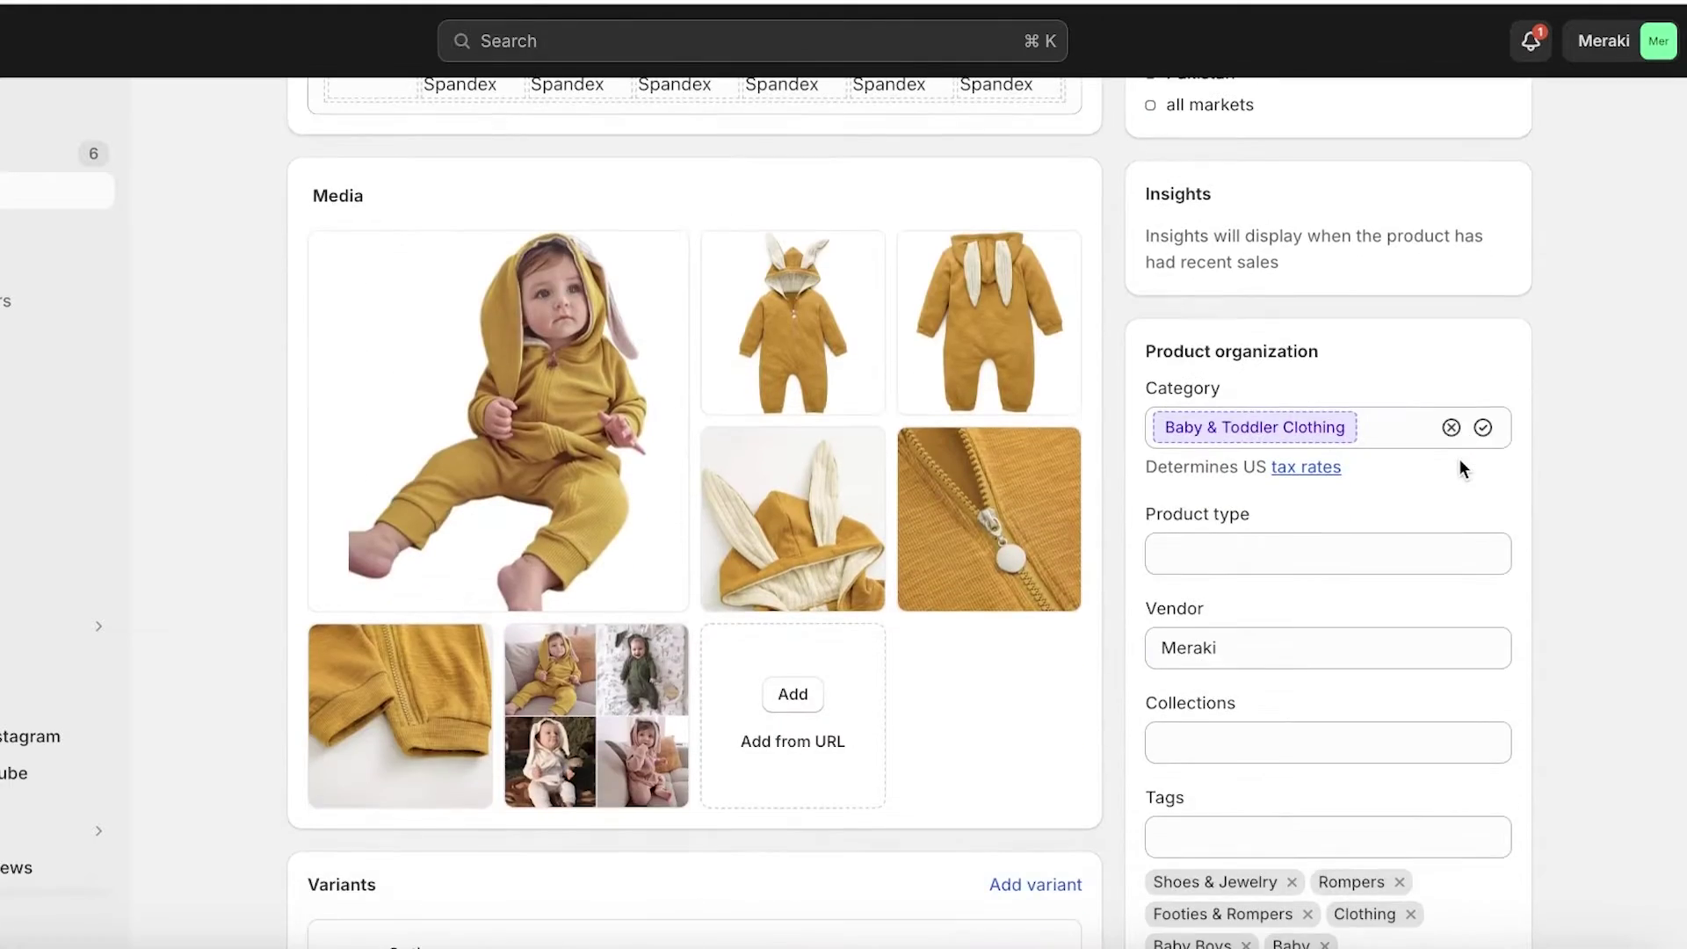
pyautogui.scroll(5, 1461, 471)
pyautogui.scroll(1, 1457, 471)
pyautogui.scroll(-10, 1412, 478)
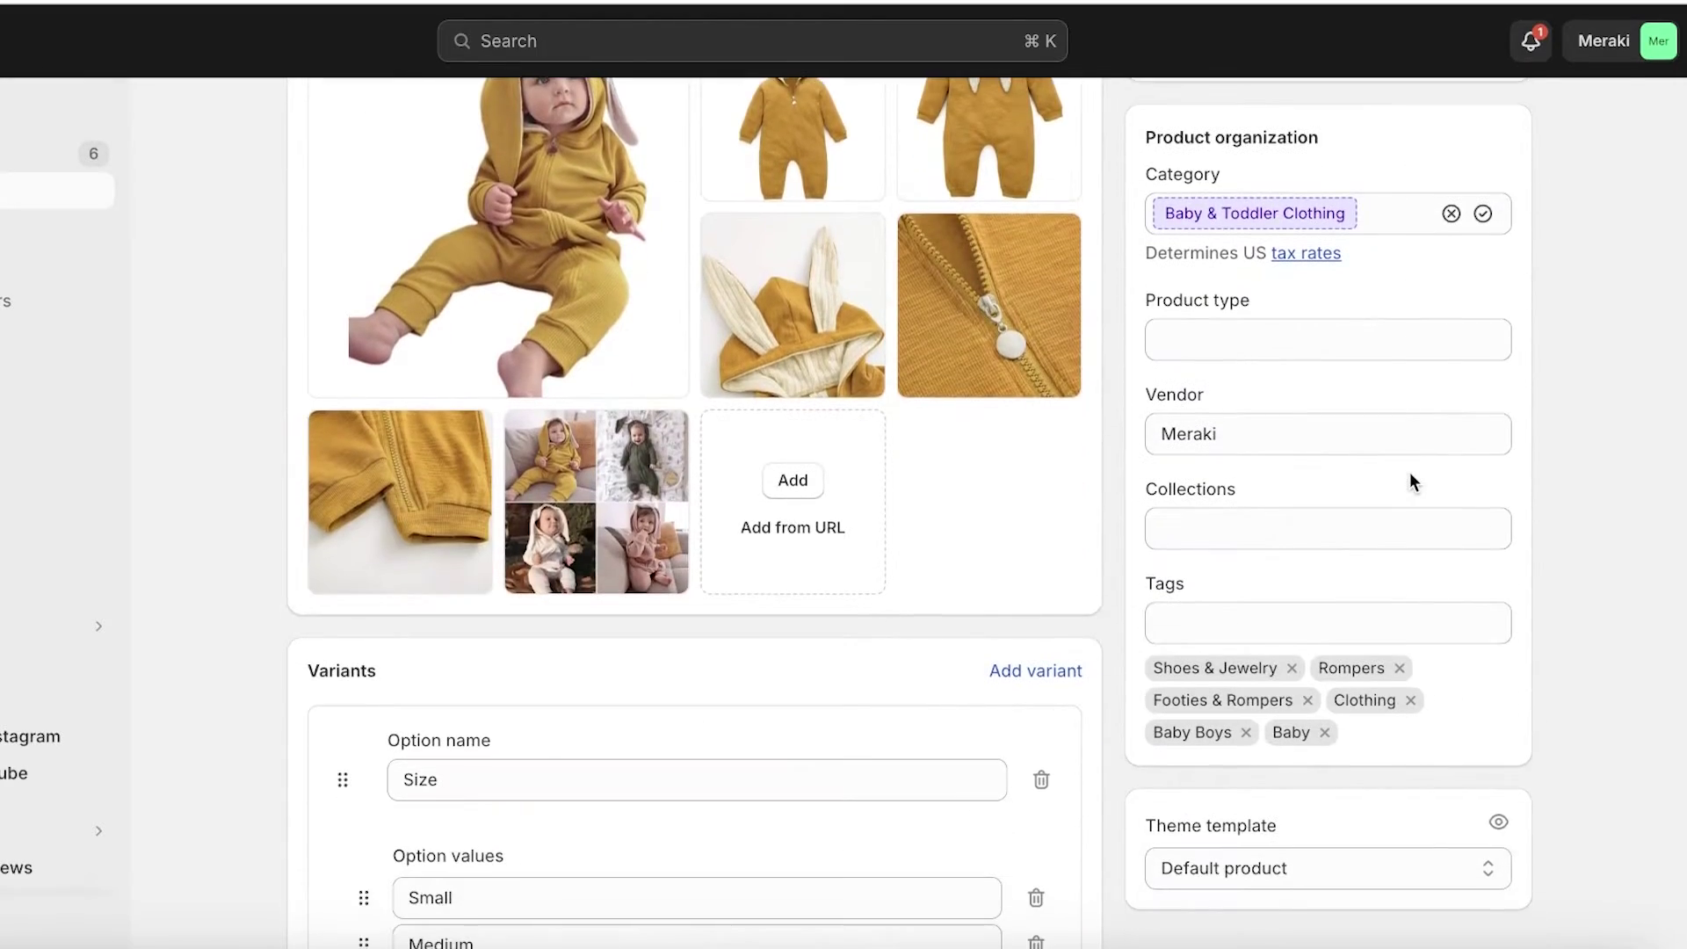
pyautogui.scroll(-5, 1399, 485)
pyautogui.scroll(15, 1205, 471)
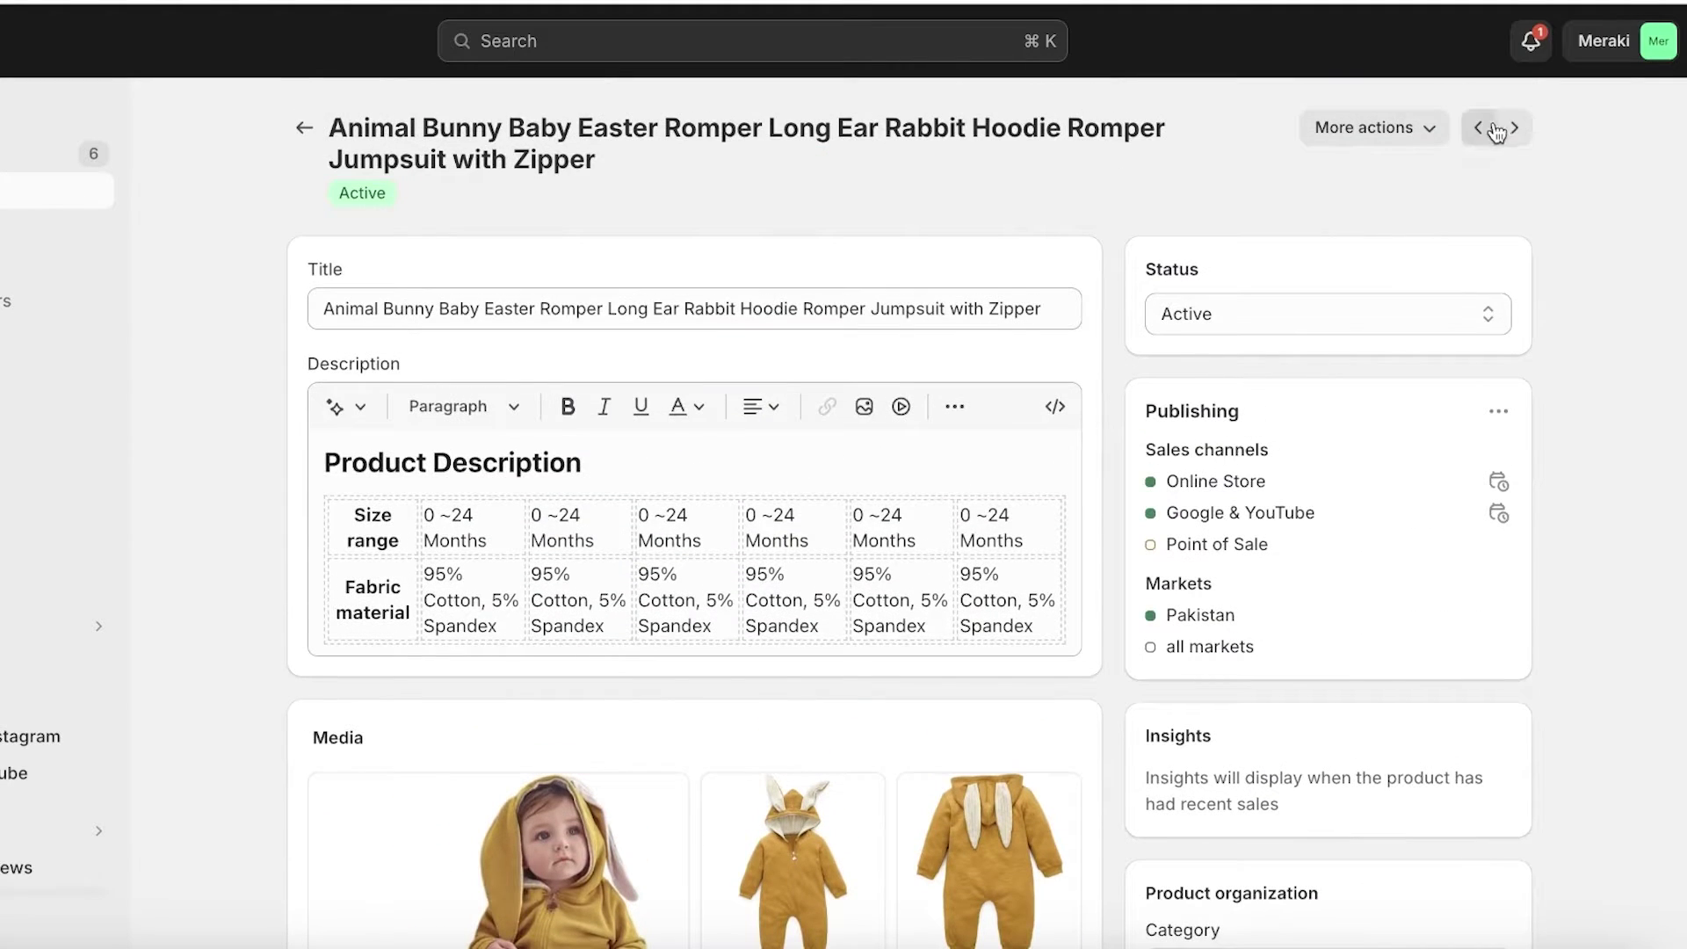
# Open and dismiss the More actions menu without choosing anything.
pyautogui.click(1400, 127)
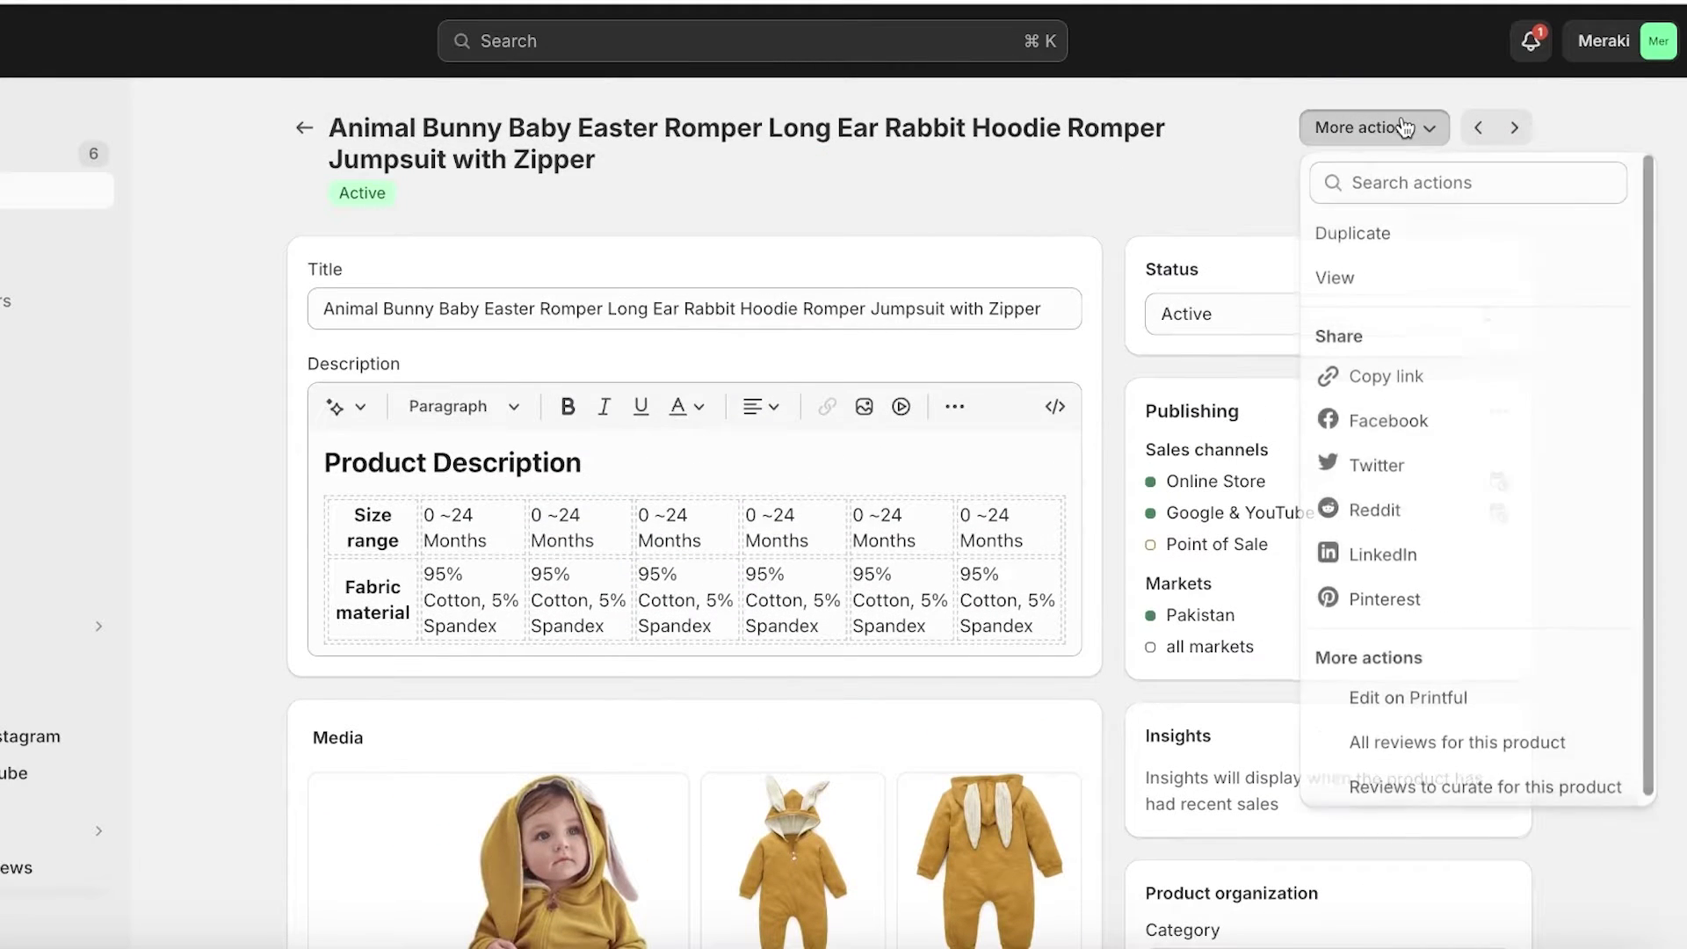
pyautogui.click(1292, 214)
pyautogui.scroll(-10, 1144, 241)
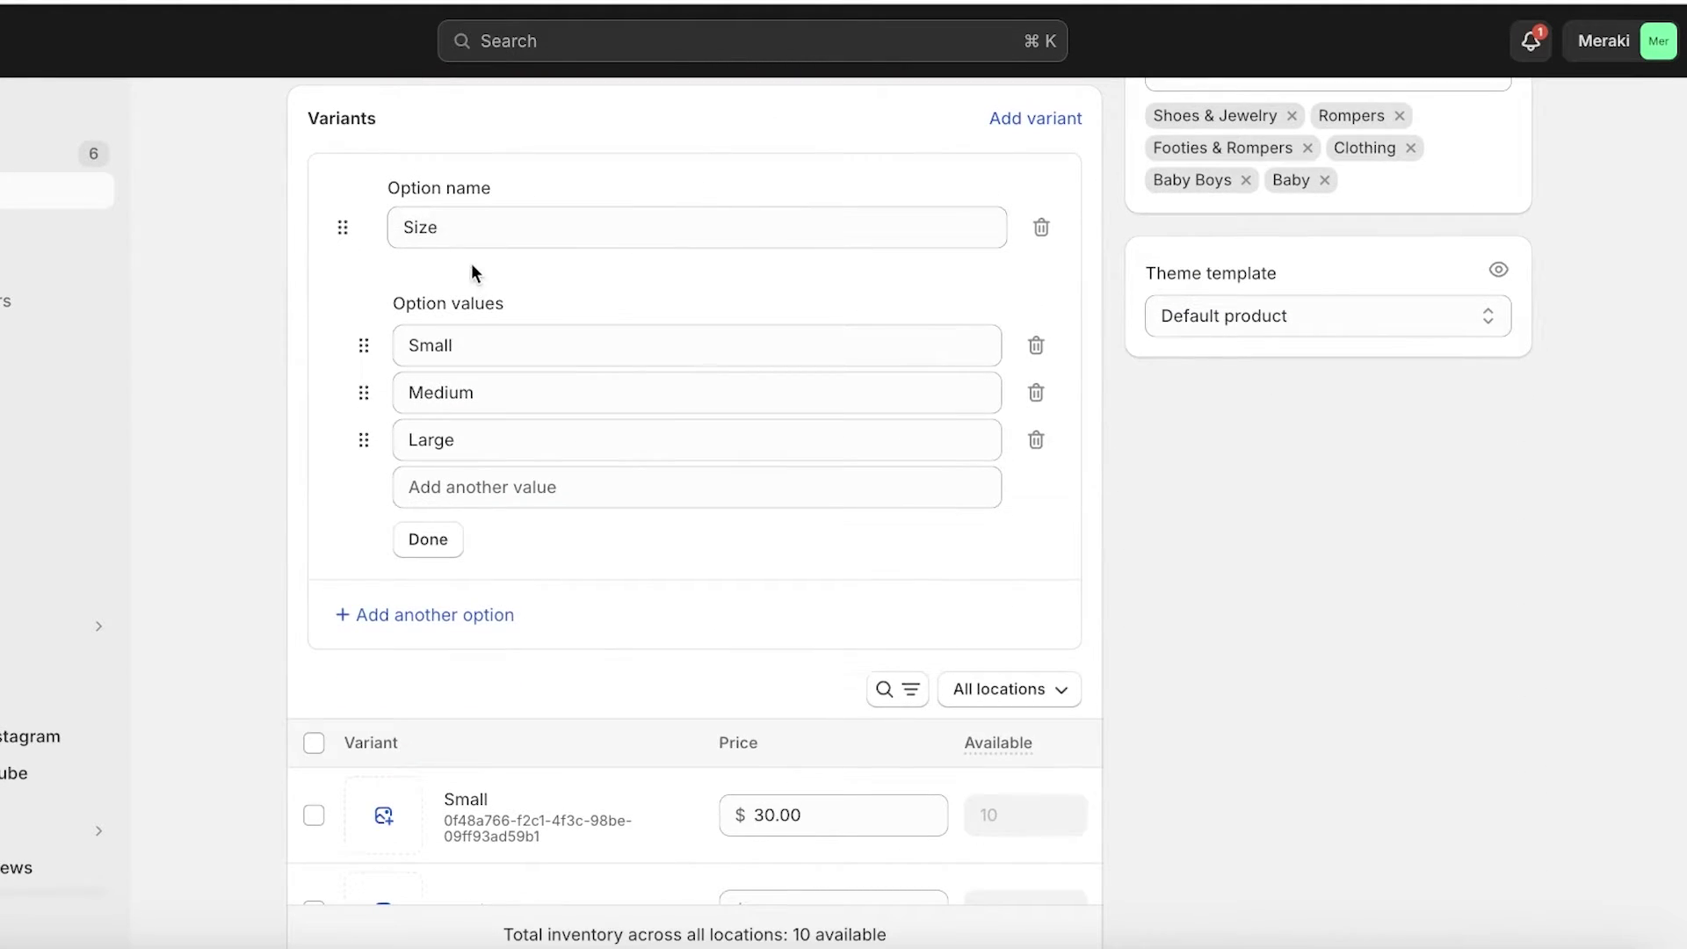
pyautogui.scroll(-7, 398, 652)
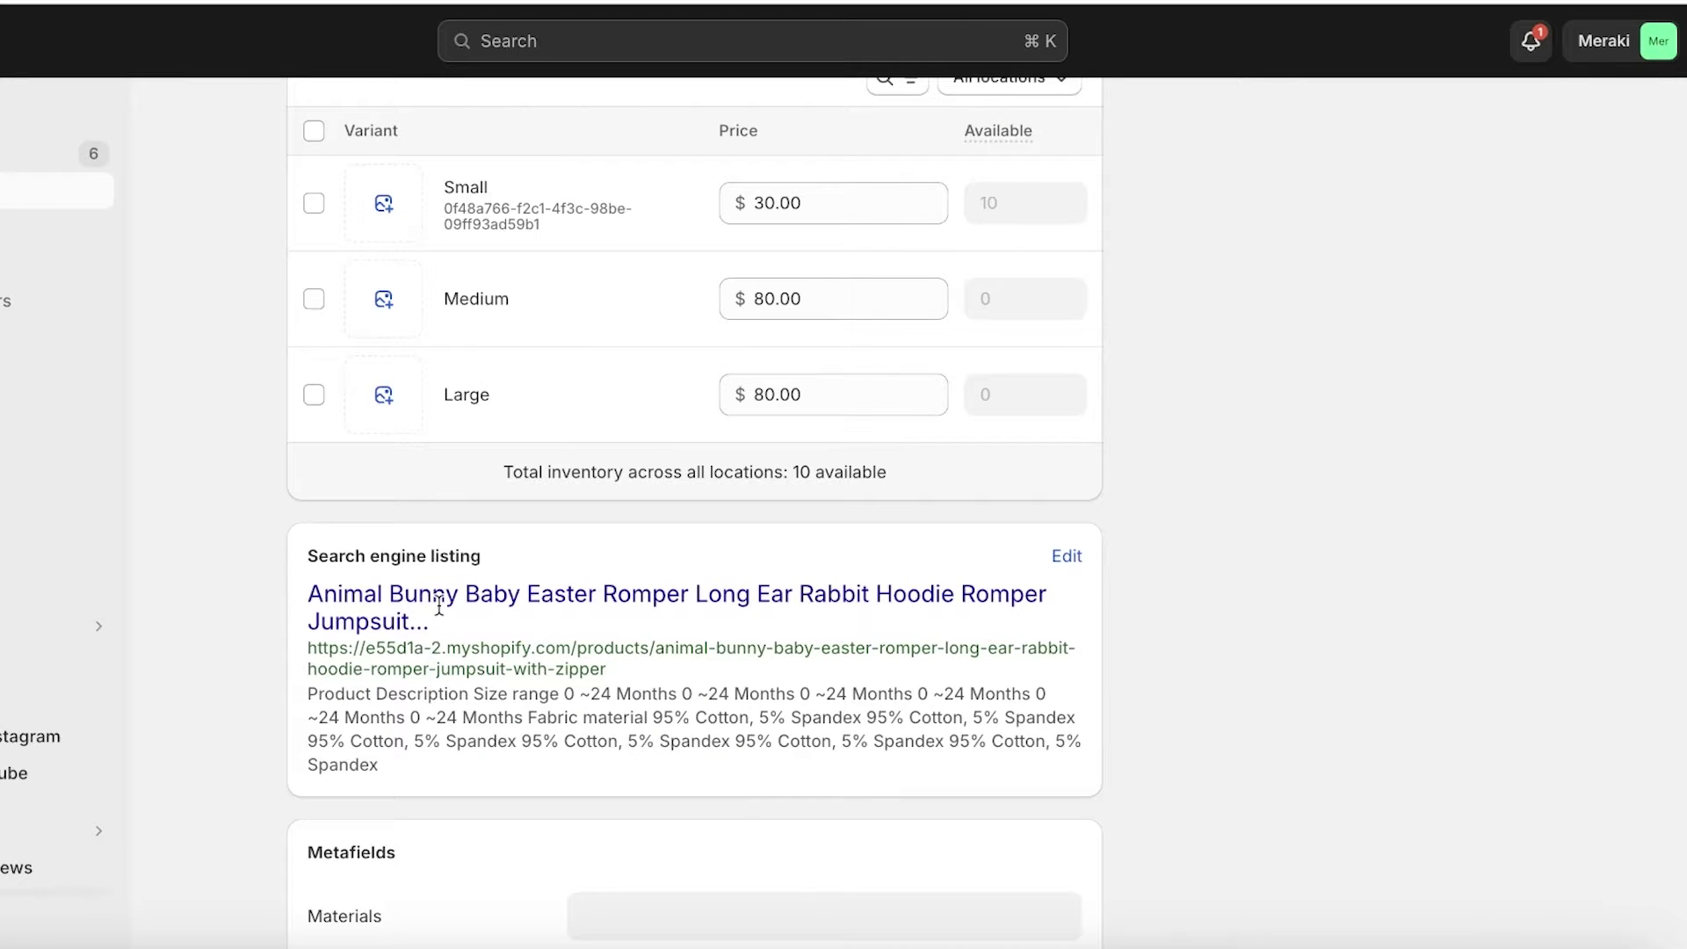
pyautogui.scroll(4, 478, 581)
# Add a second option named Color with values Yellow and Green.
pyautogui.click(450, 318)
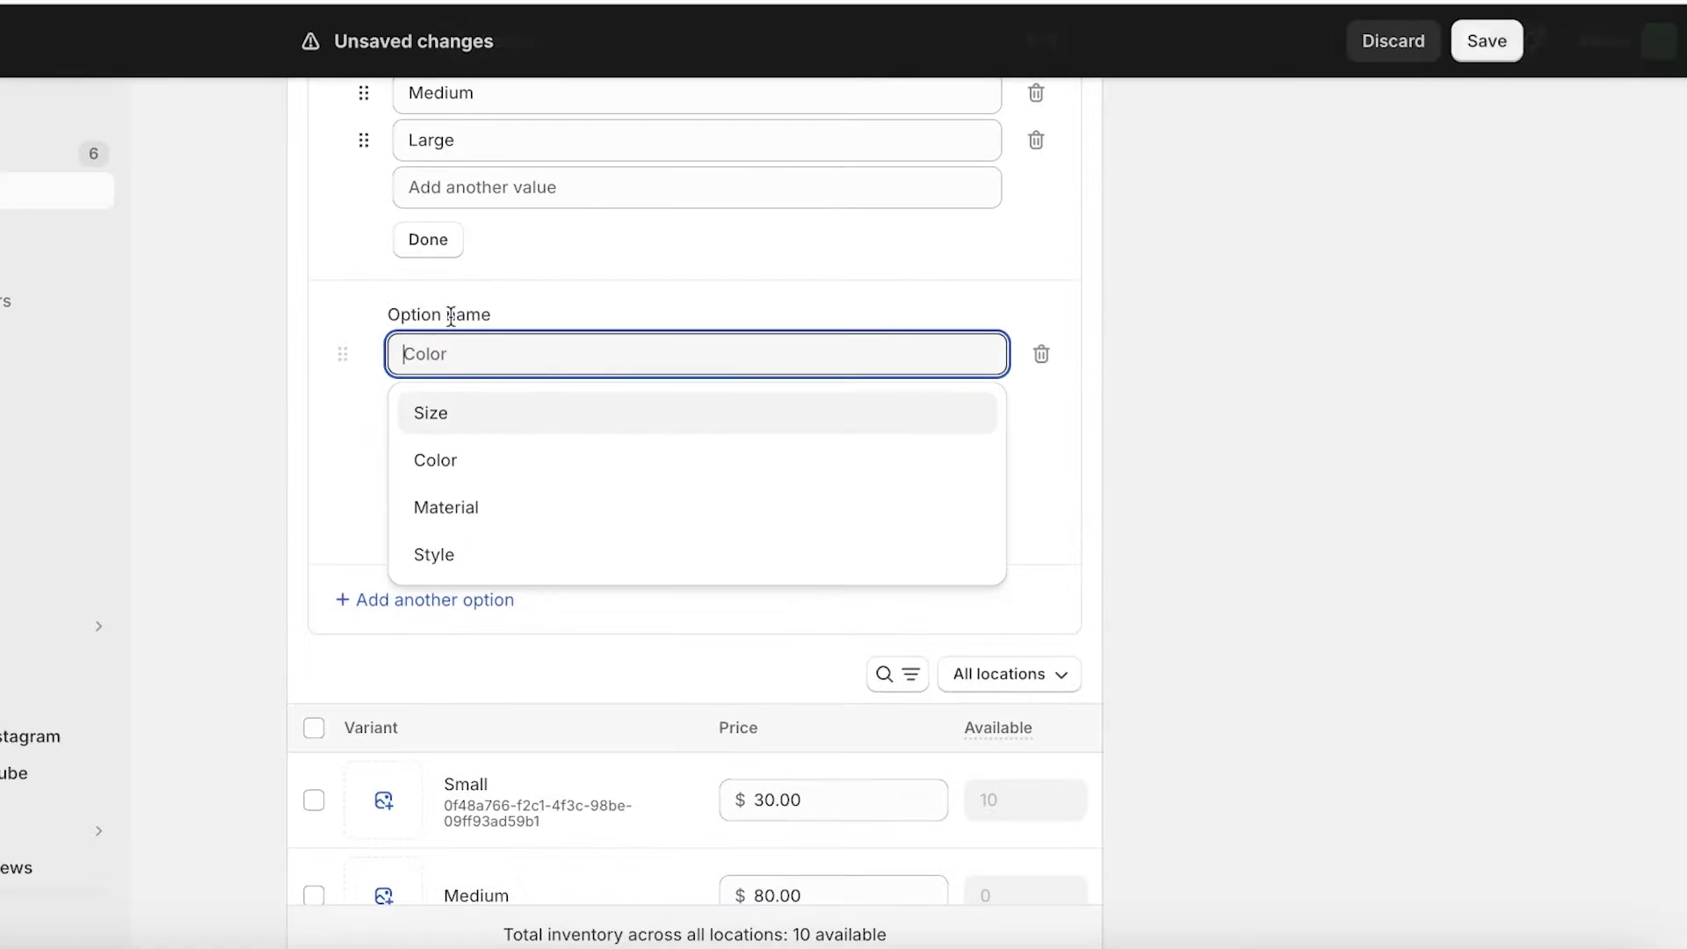
pyautogui.click(466, 457)
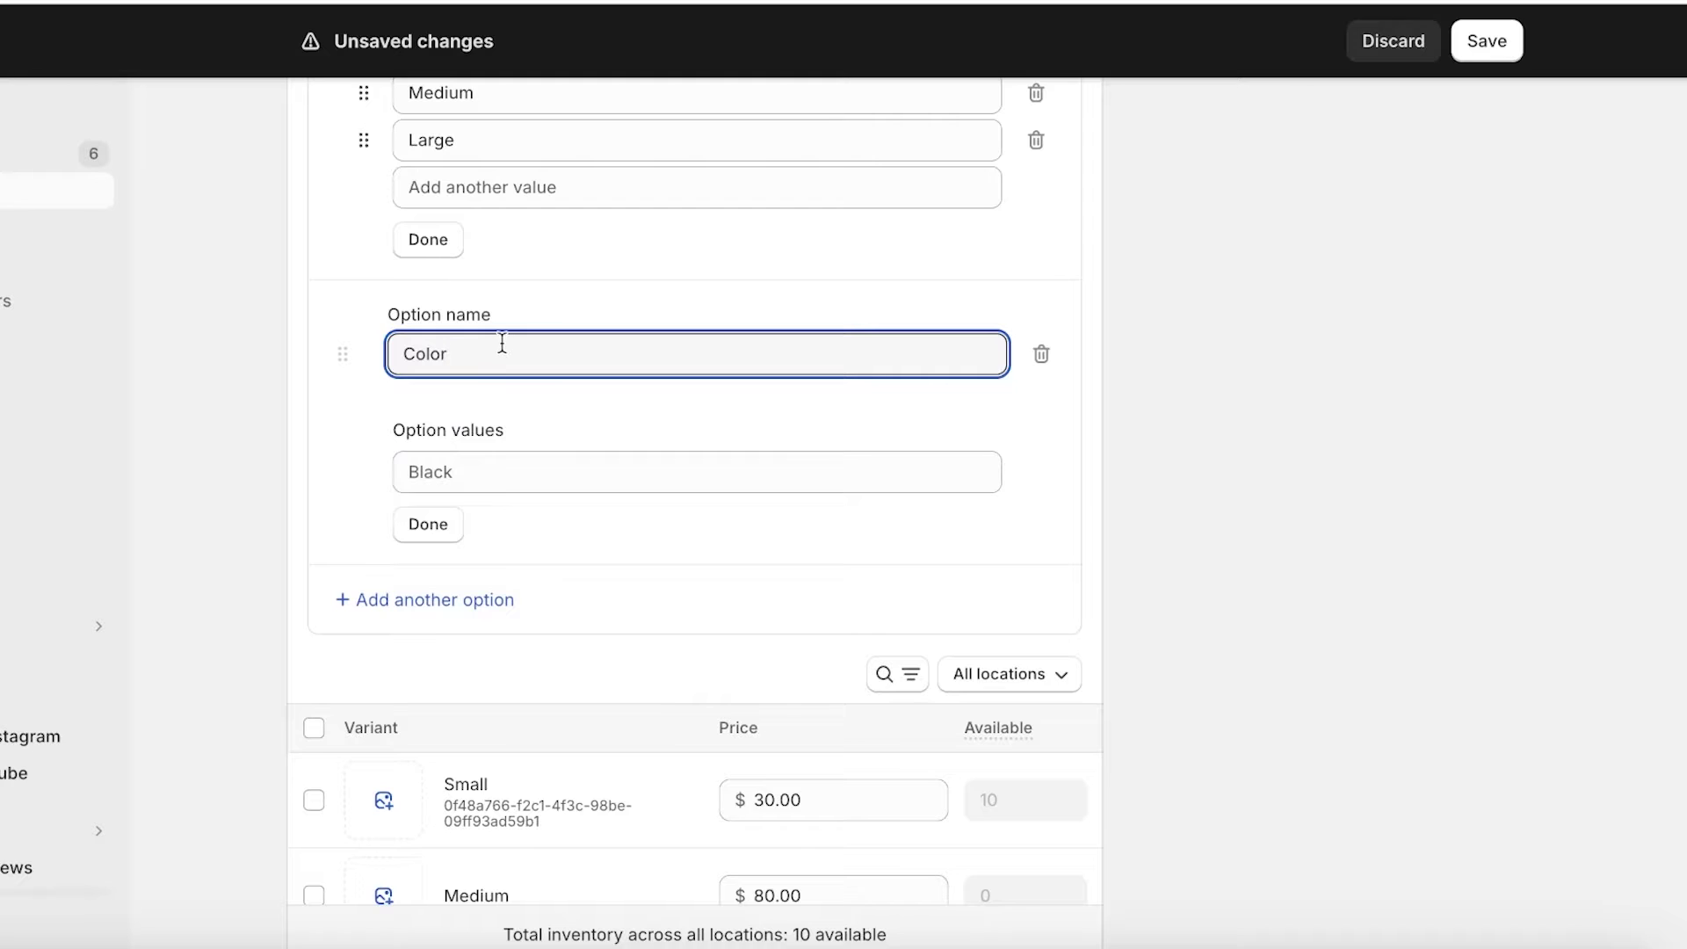
pyautogui.click(457, 479)
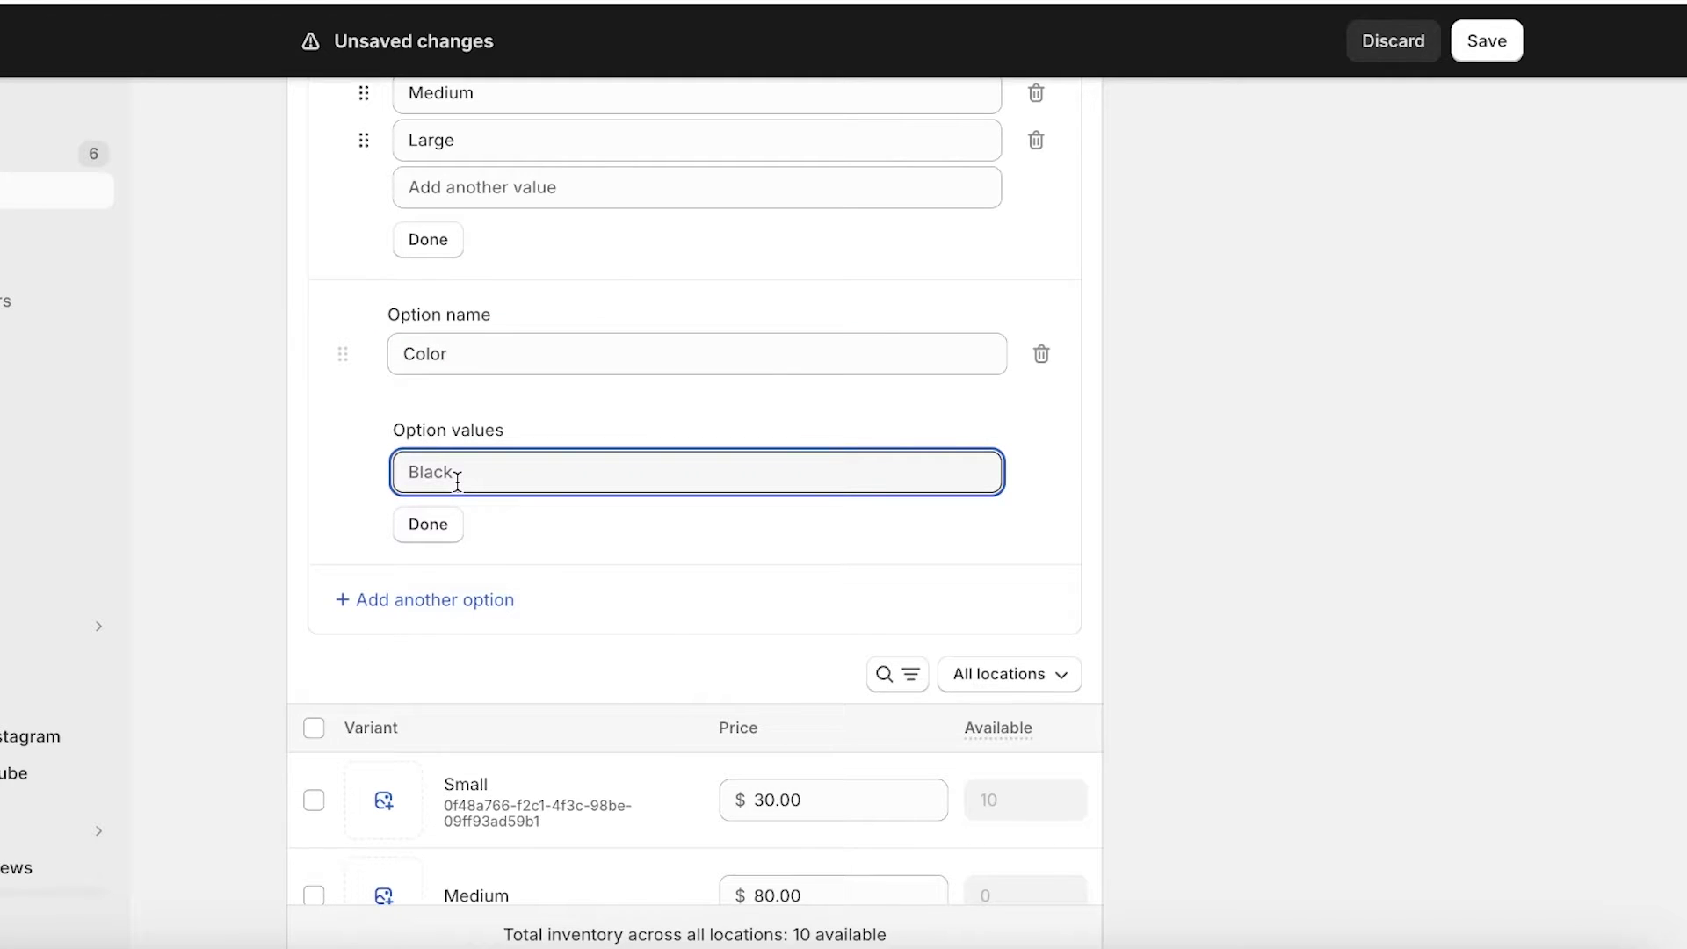
pyautogui.write('Yellow')
pyautogui.click(418, 520)
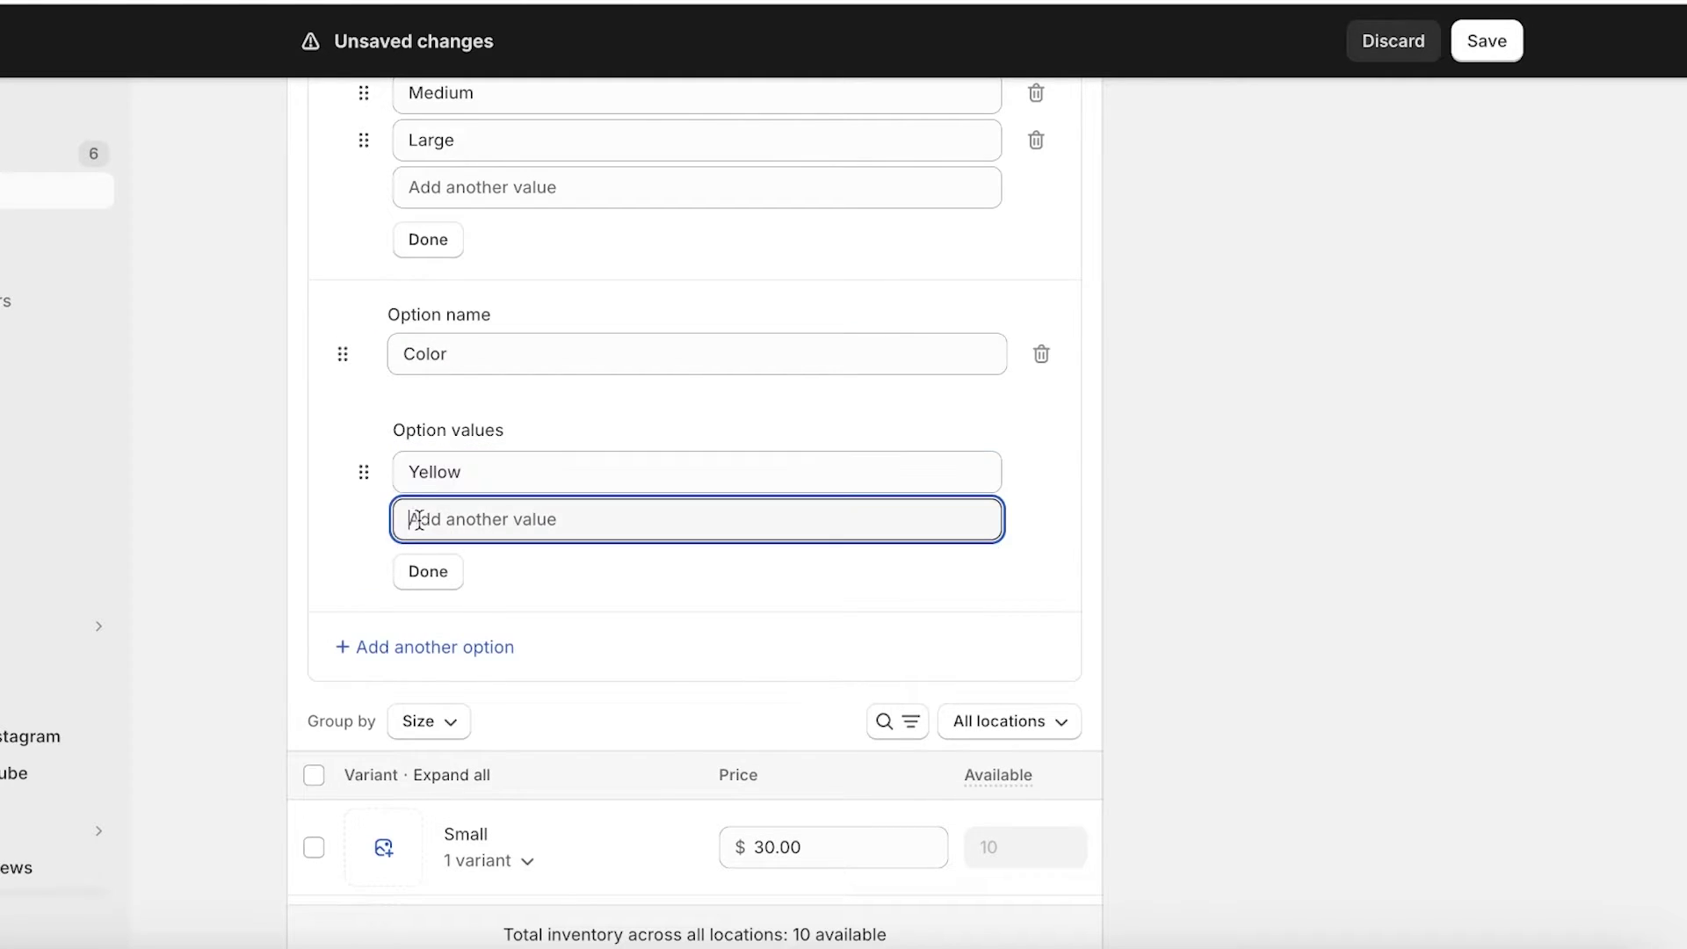
pyautogui.write('Green')
pyautogui.click(428, 606)
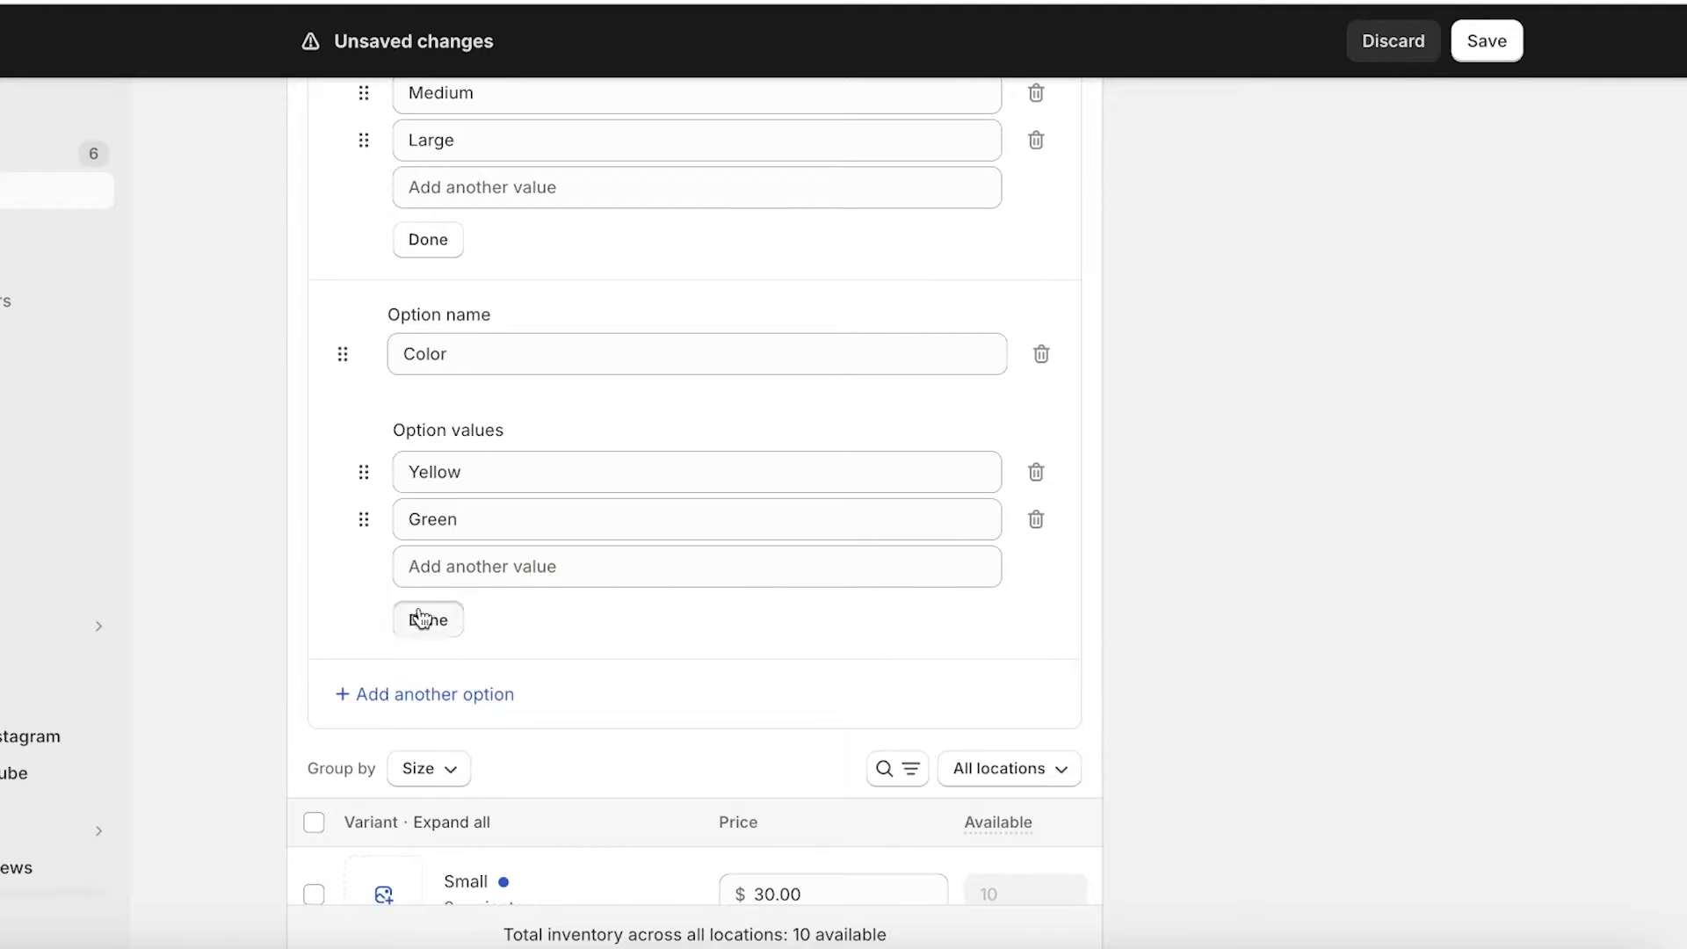
pyautogui.scroll(1, 436, 475)
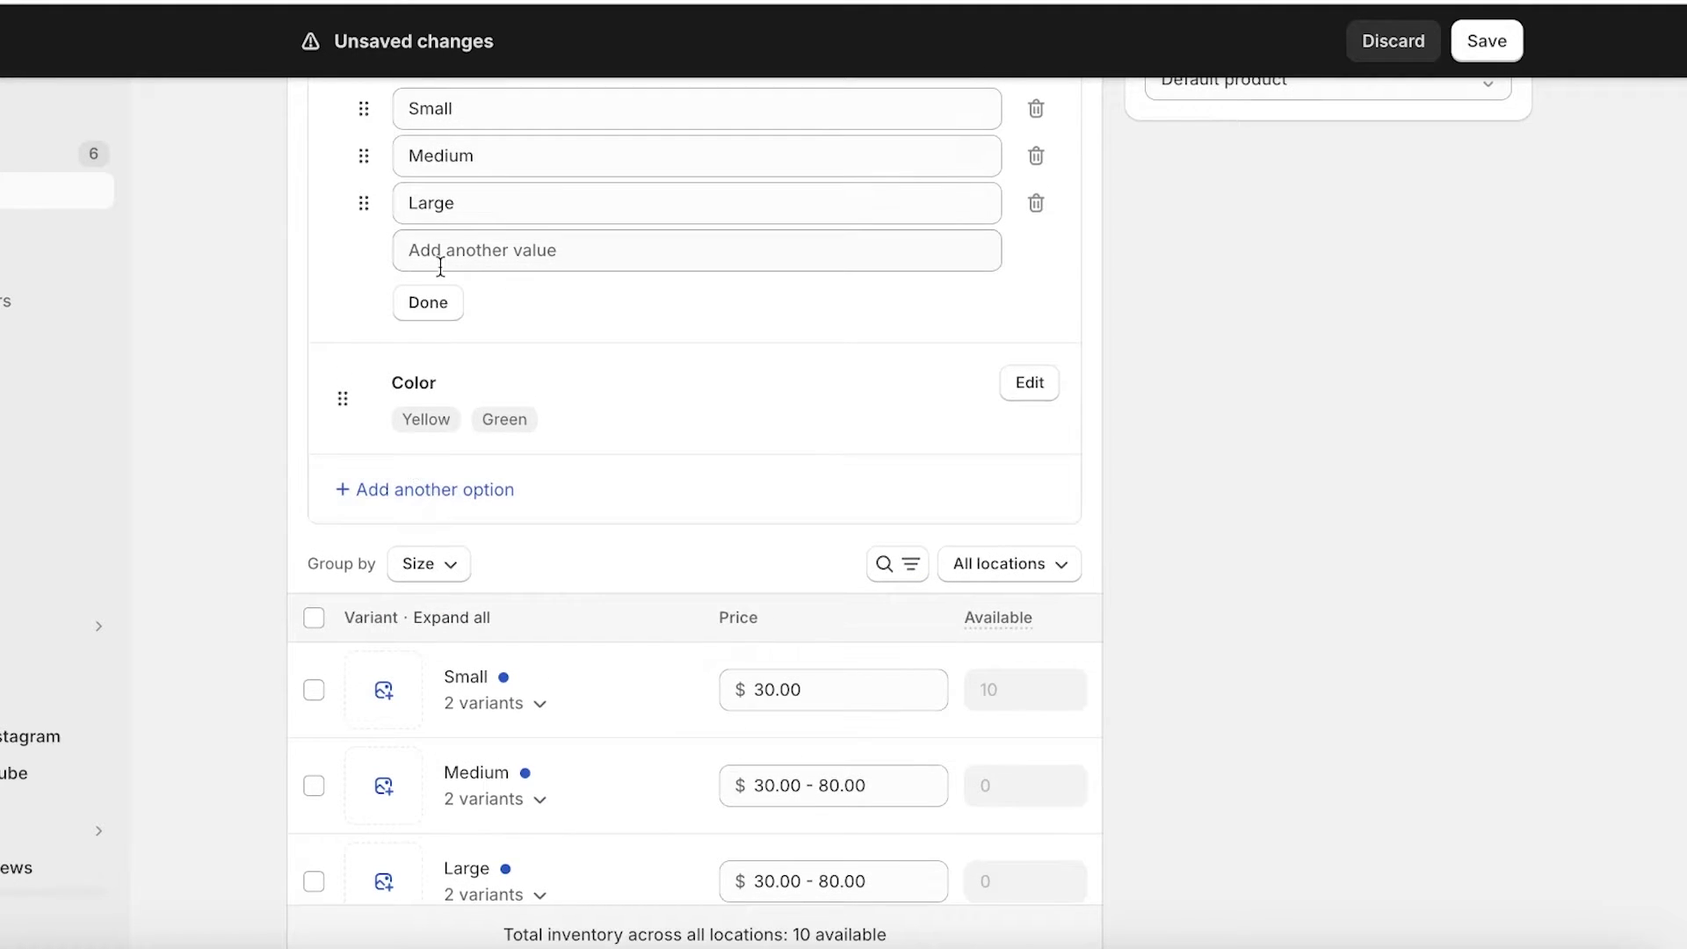
pyautogui.scroll(1, 525, 474)
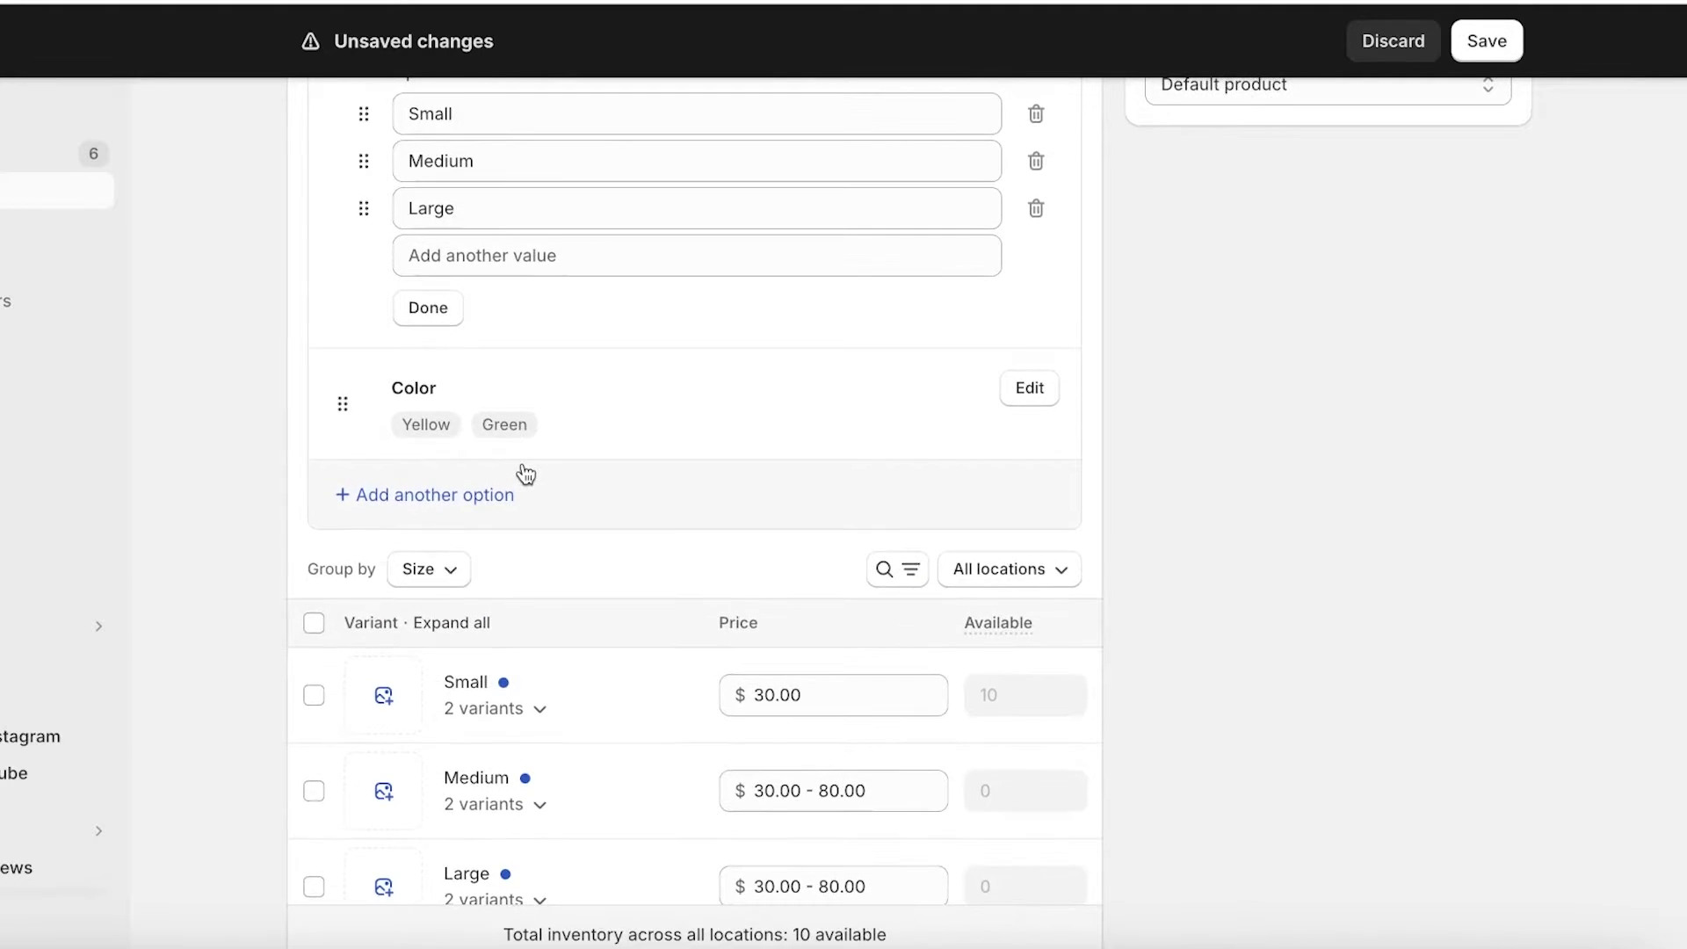
pyautogui.scroll(1, 518, 483)
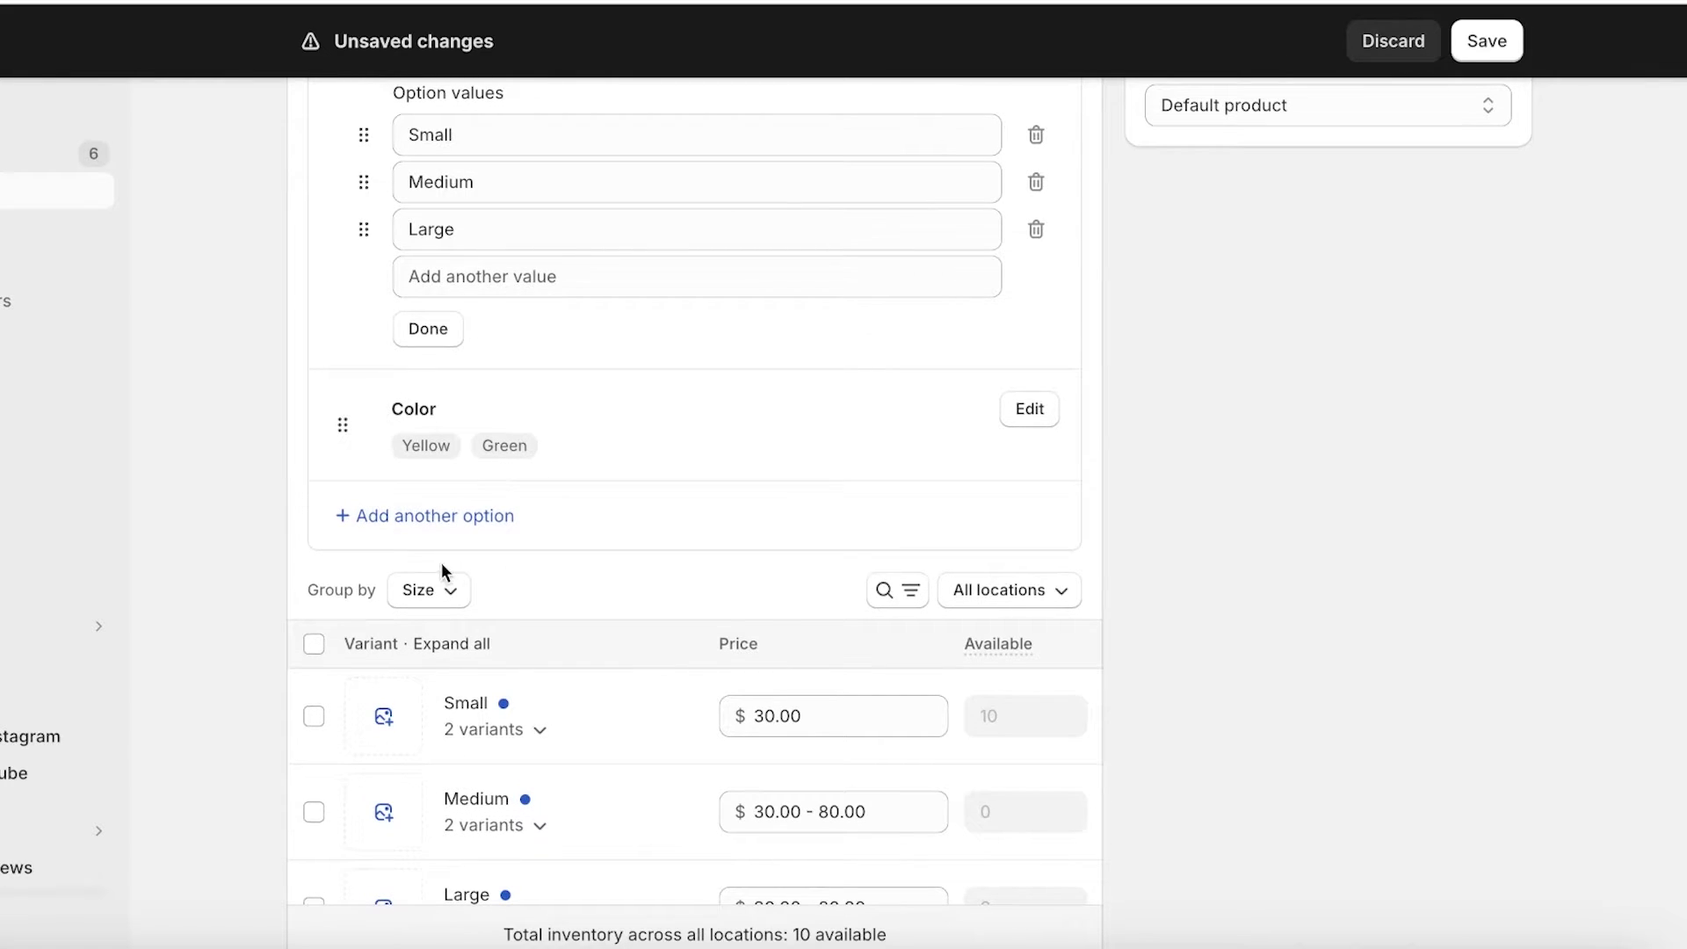
pyautogui.scroll(-3, 870, 464)
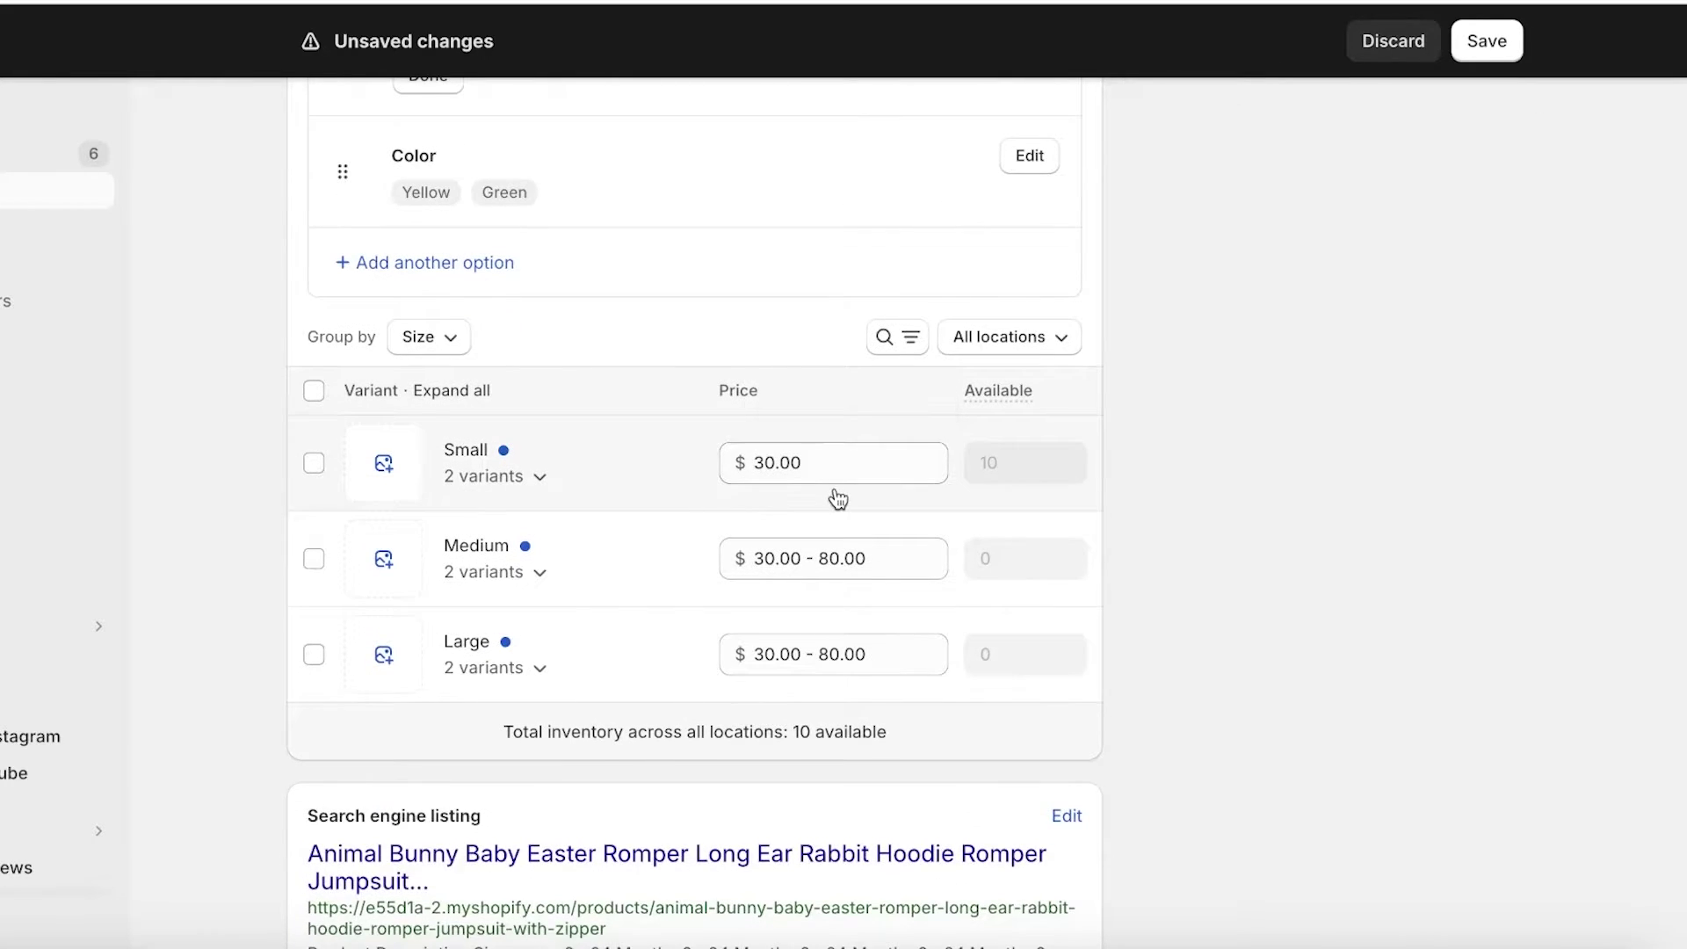
# Expand the Small size to show its Yellow and Green variants.
pyautogui.scroll(1, 1039, 206)
pyautogui.click(1035, 203)
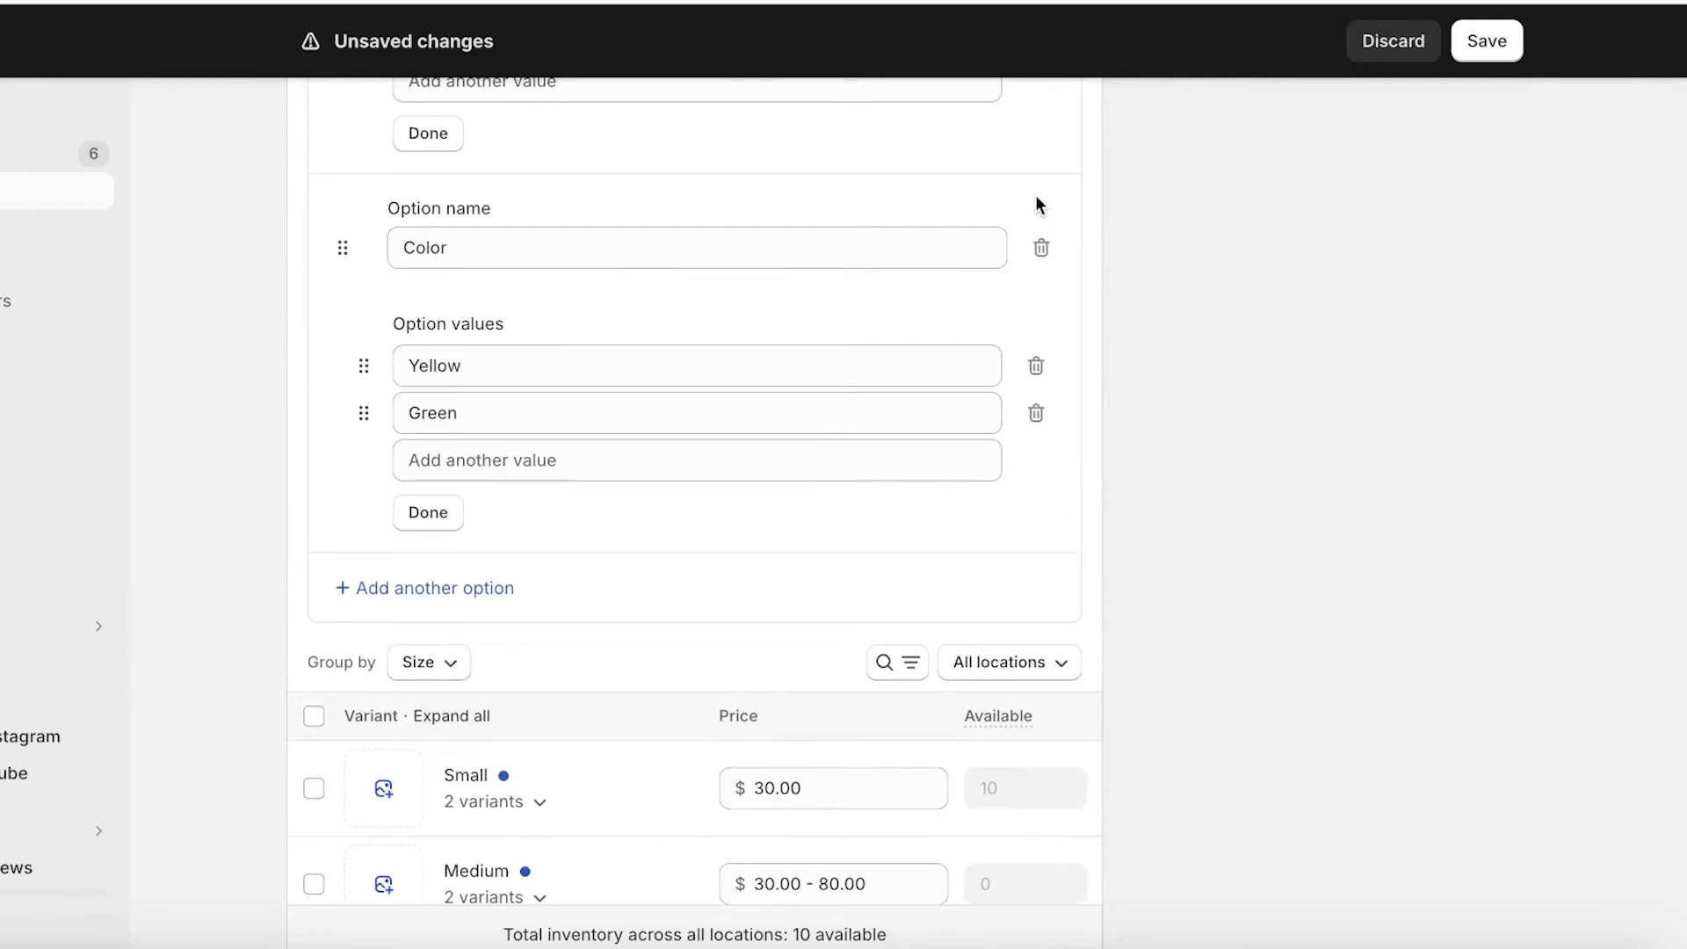
pyautogui.click(462, 795)
pyautogui.scroll(-3, 1209, 569)
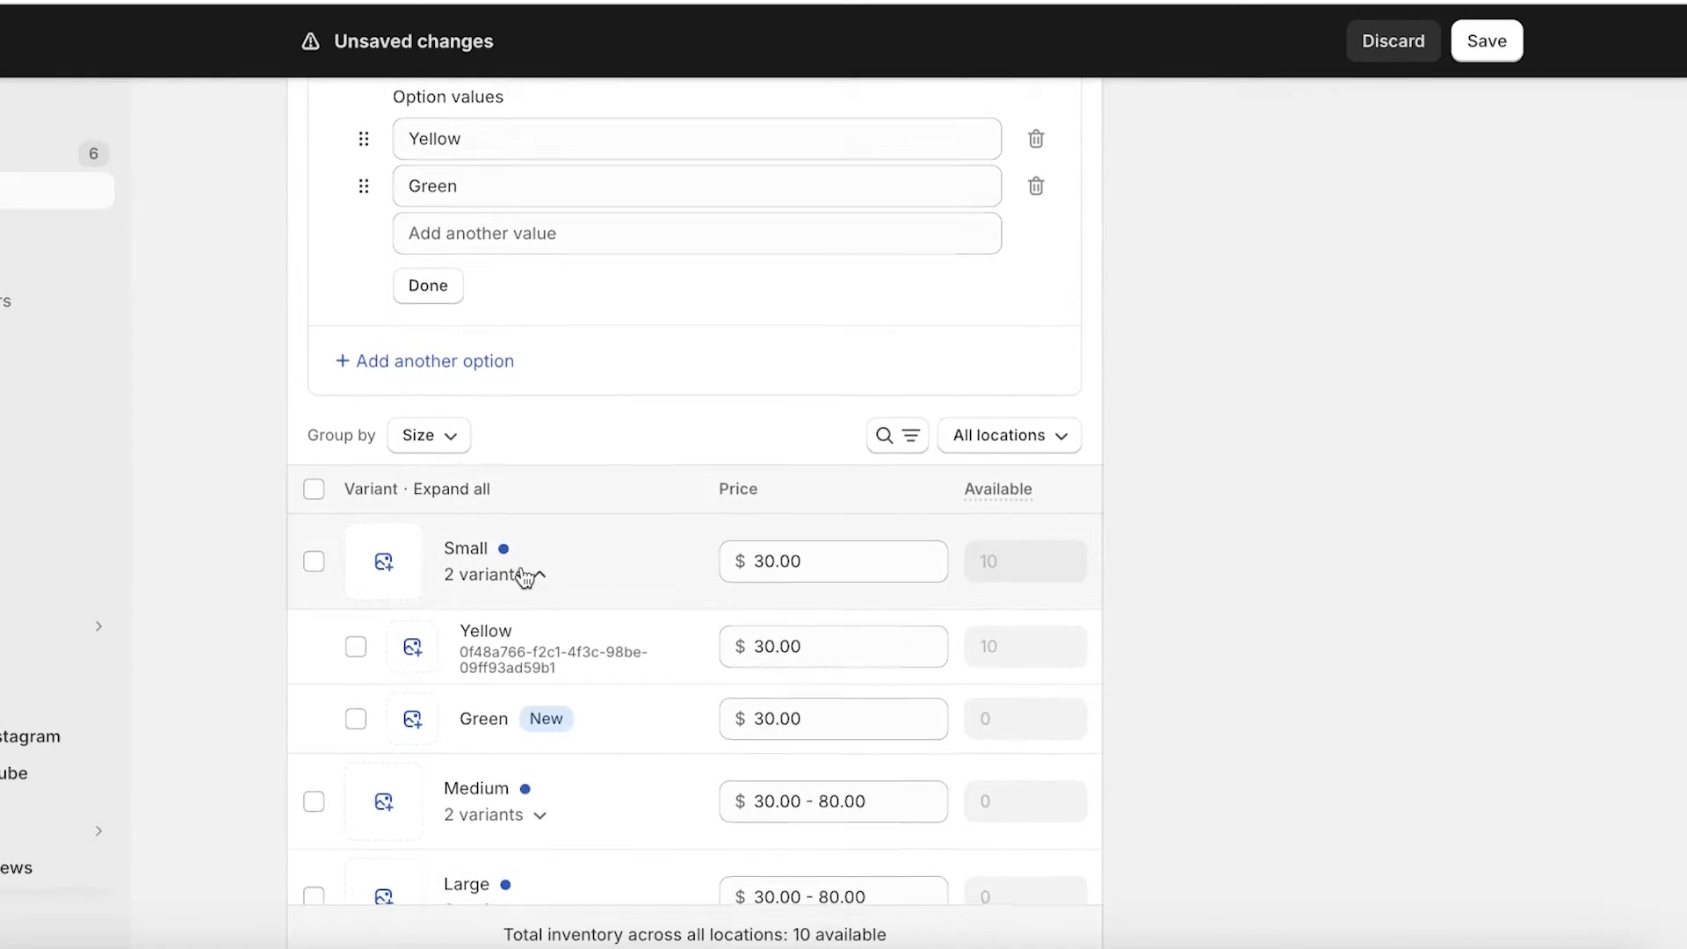
pyautogui.scroll(-1, 527, 562)
pyautogui.click(837, 657)
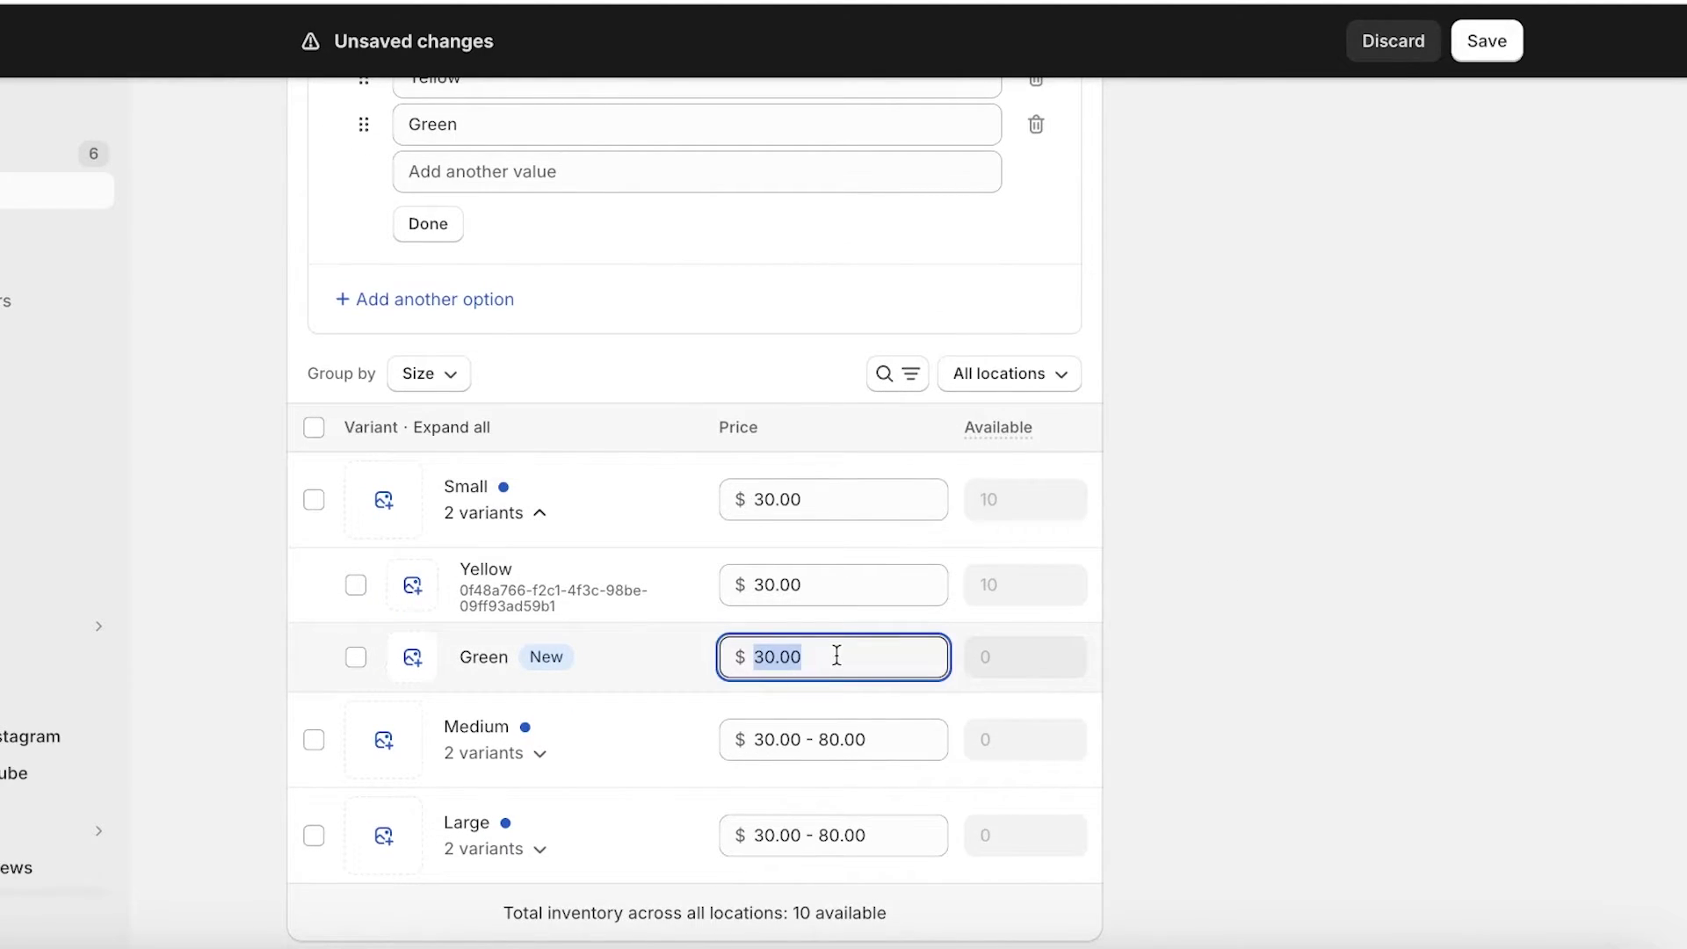
pyautogui.click(478, 522)
# Price the Small Yellow variant at $60.00, save the romper, then open Orders.
pyautogui.click(842, 572)
pyautogui.write('60')
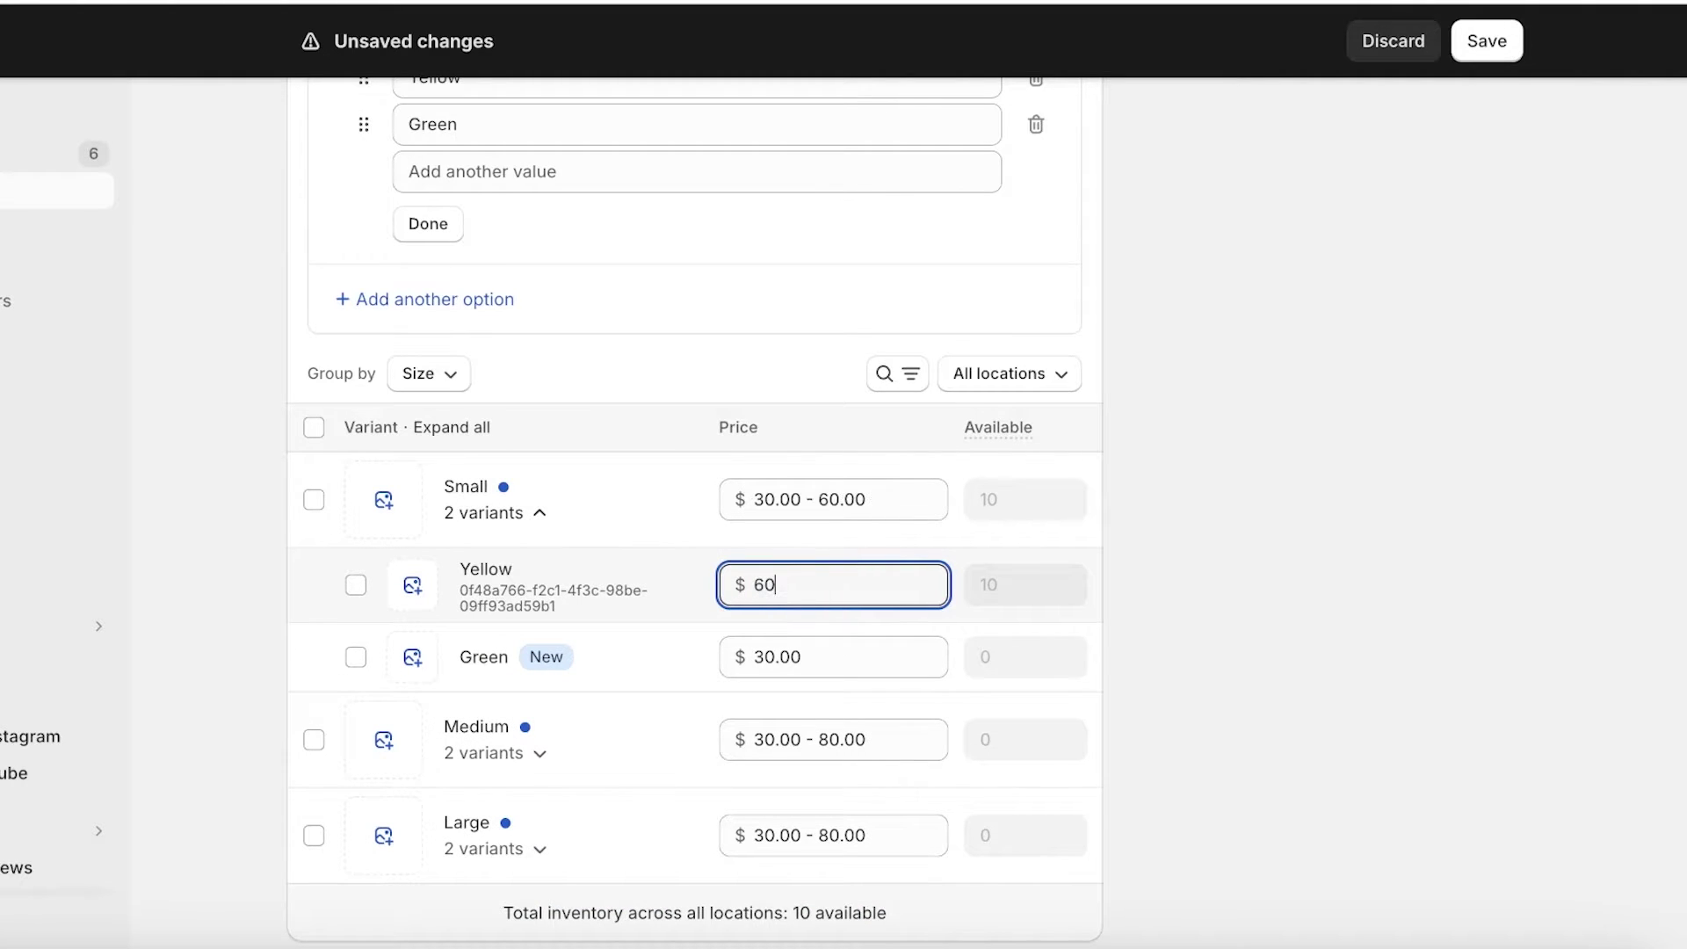
pyautogui.click(1451, 582)
pyautogui.click(1486, 41)
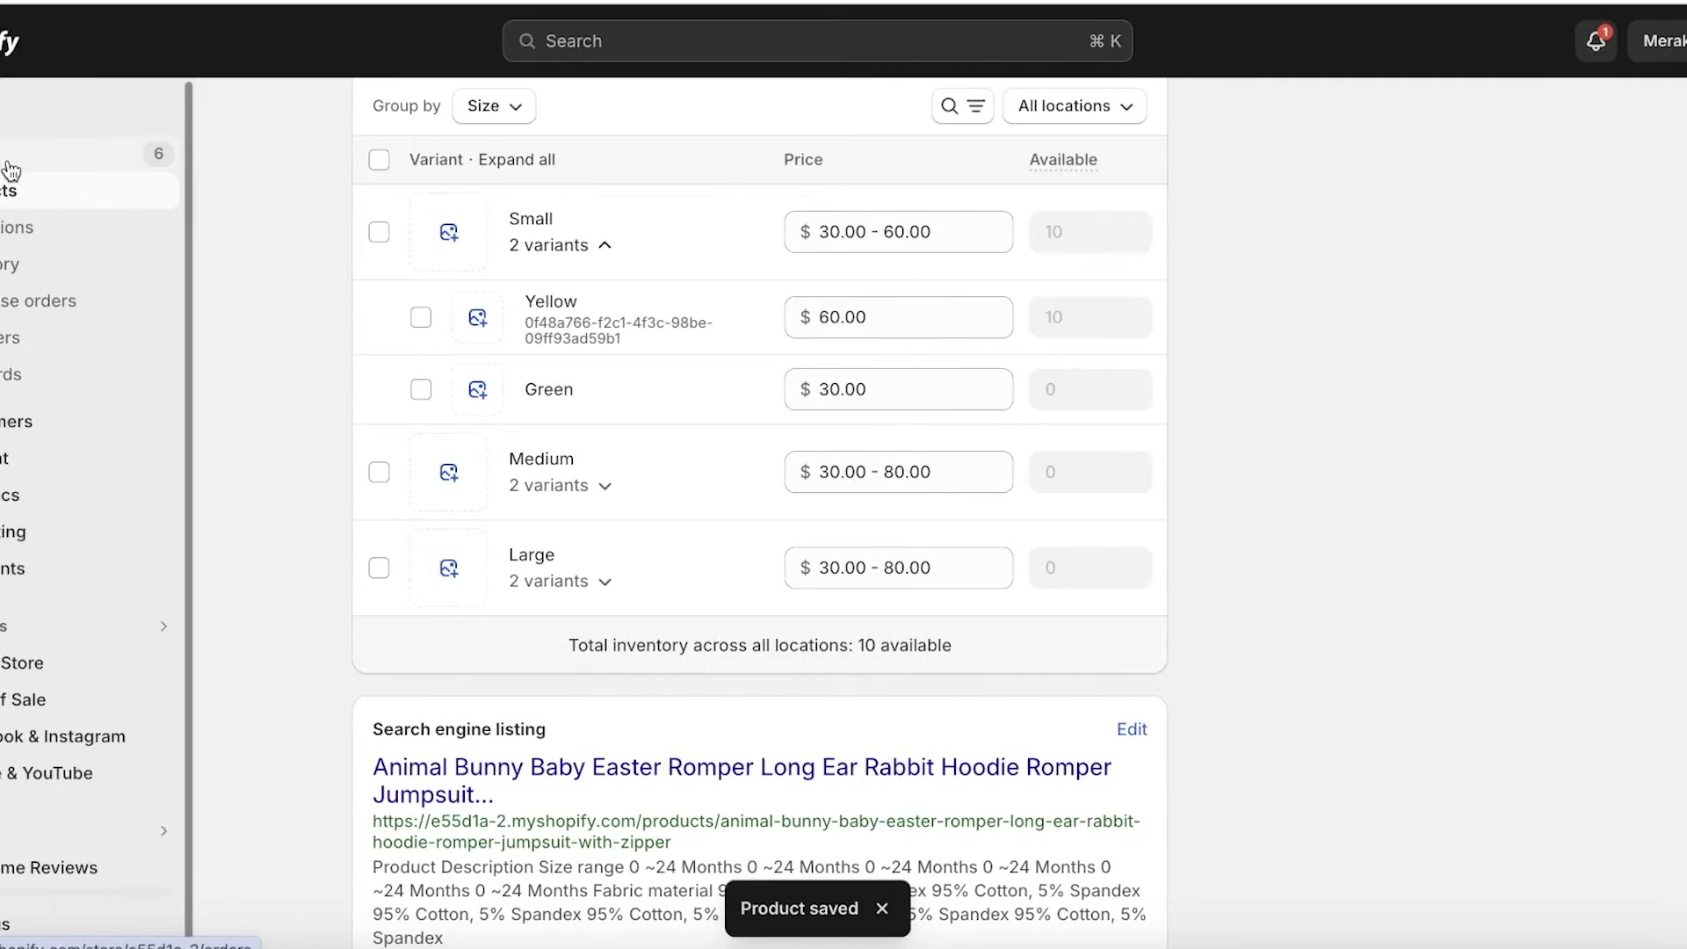
pyautogui.click(94, 163)
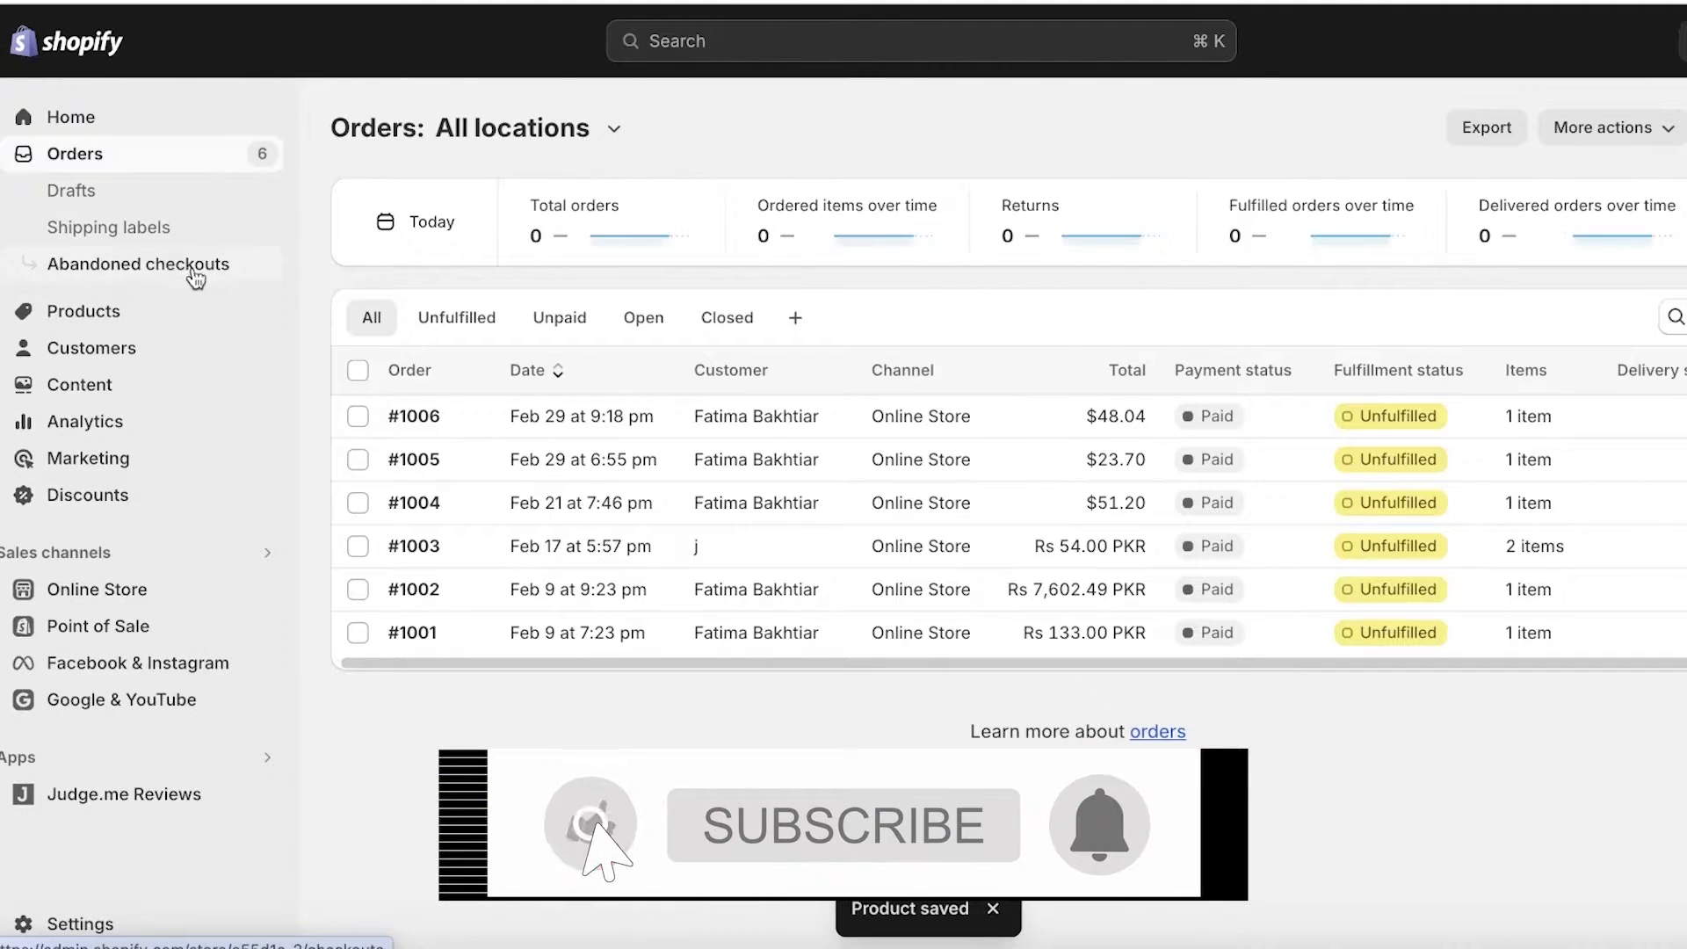
# Open the romper's product page on the online store from the Products list.
pyautogui.click(83, 315)
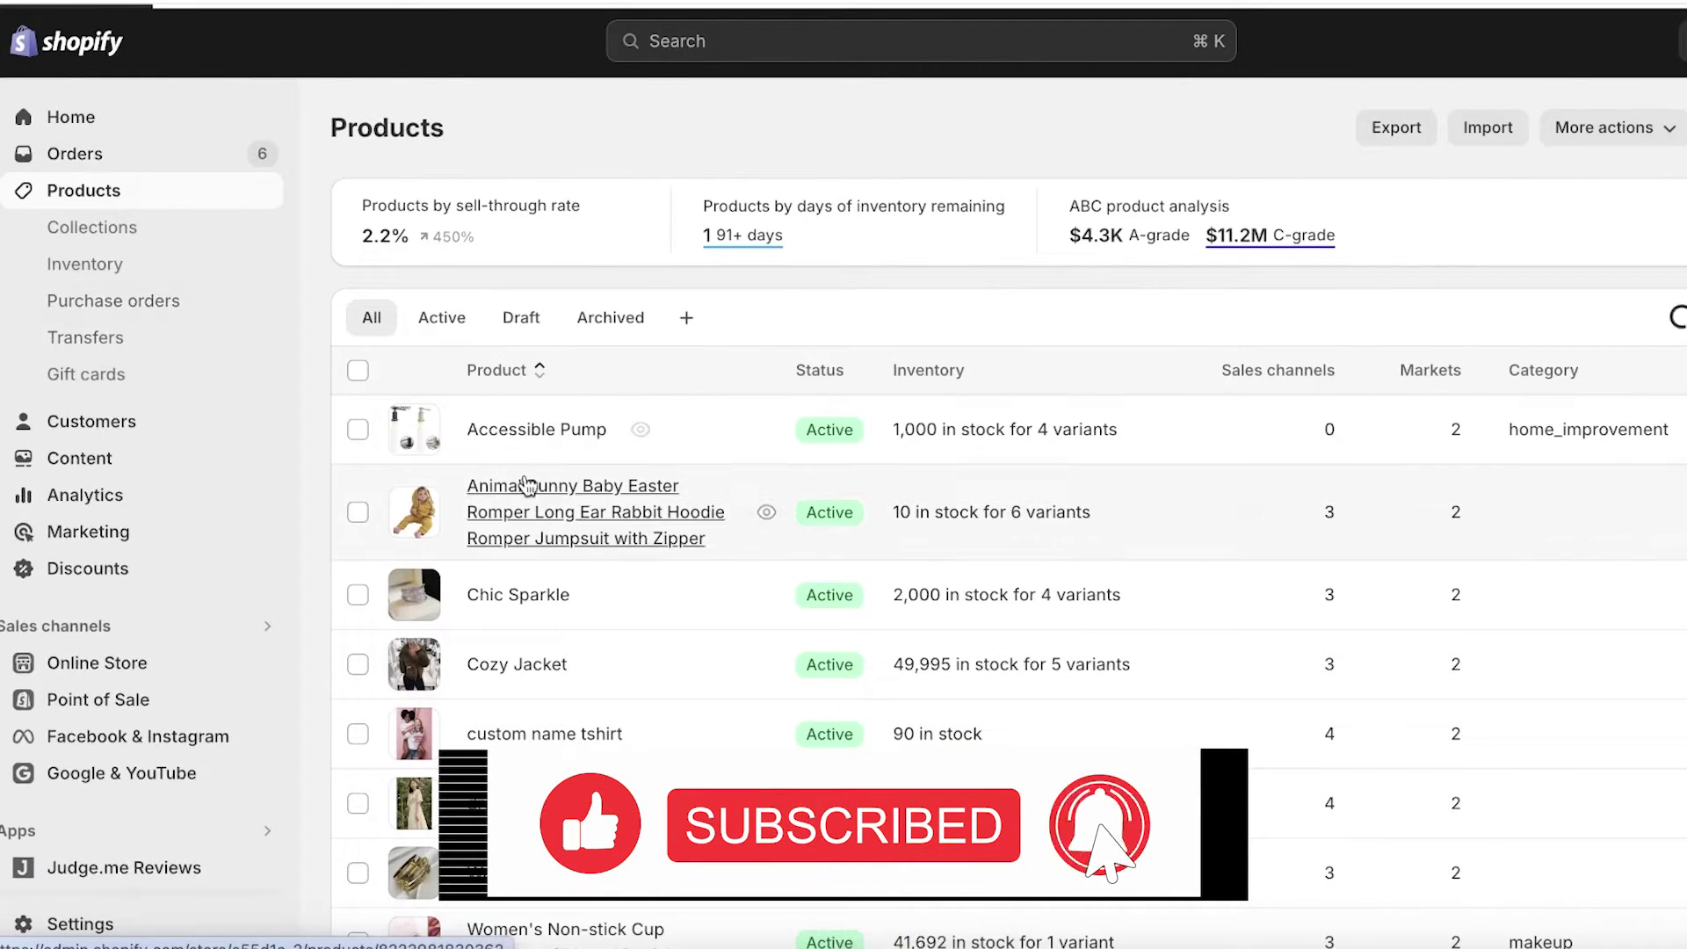
pyautogui.click(767, 511)
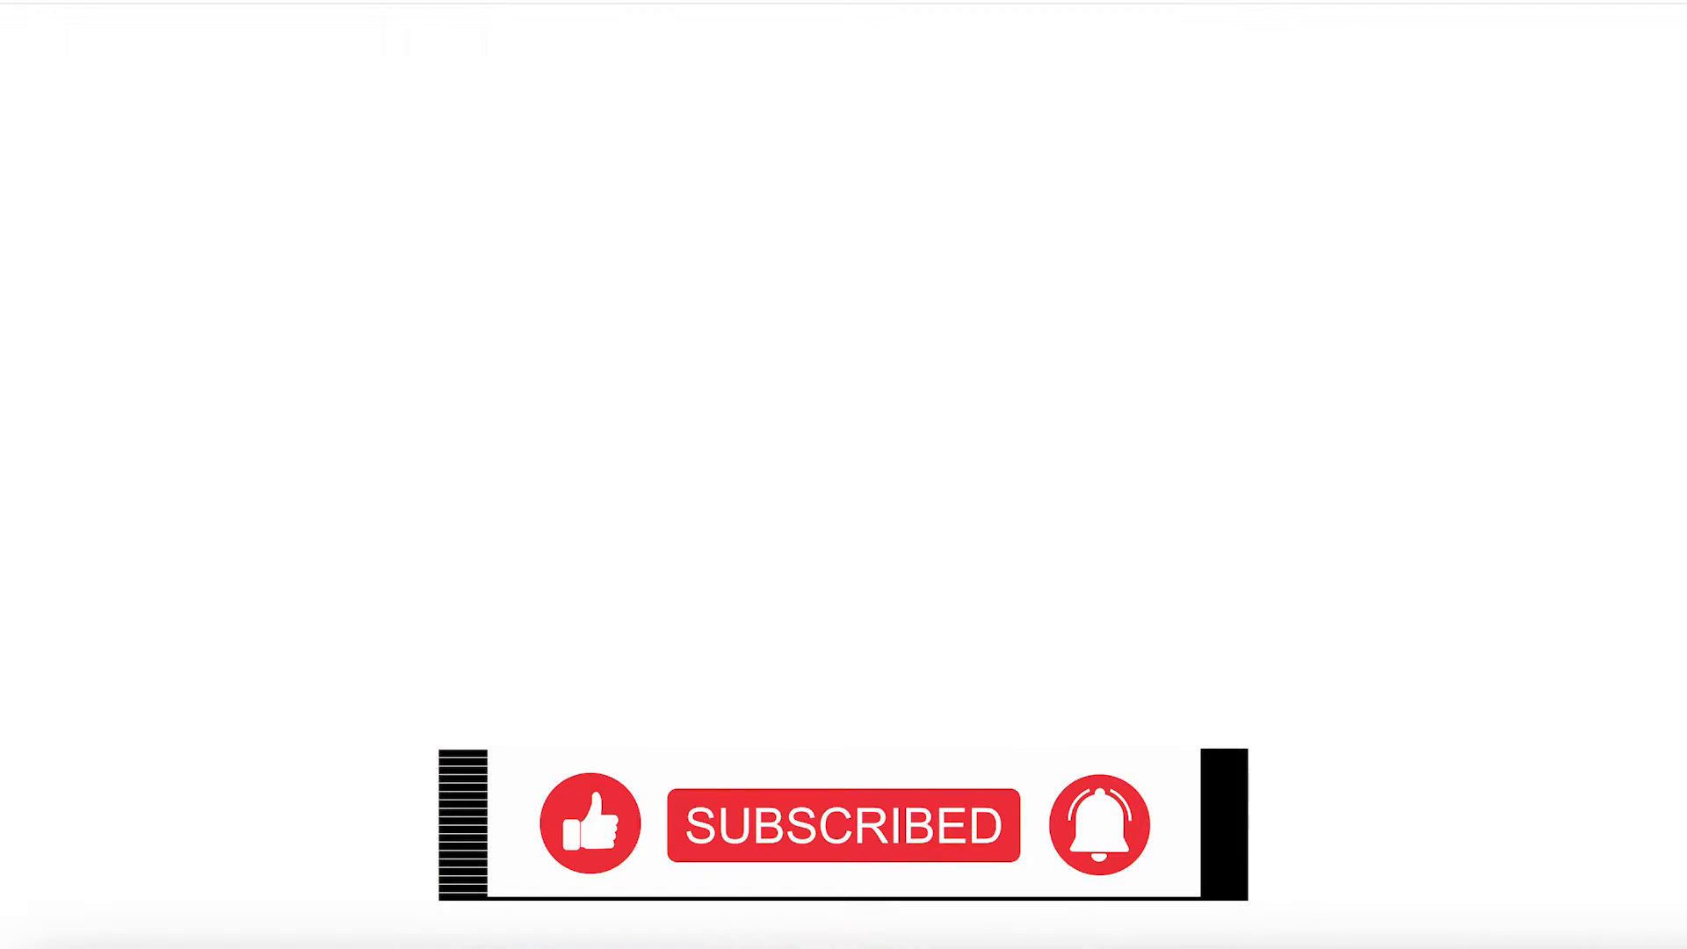
pyautogui.scroll(-6, 1008, 256)
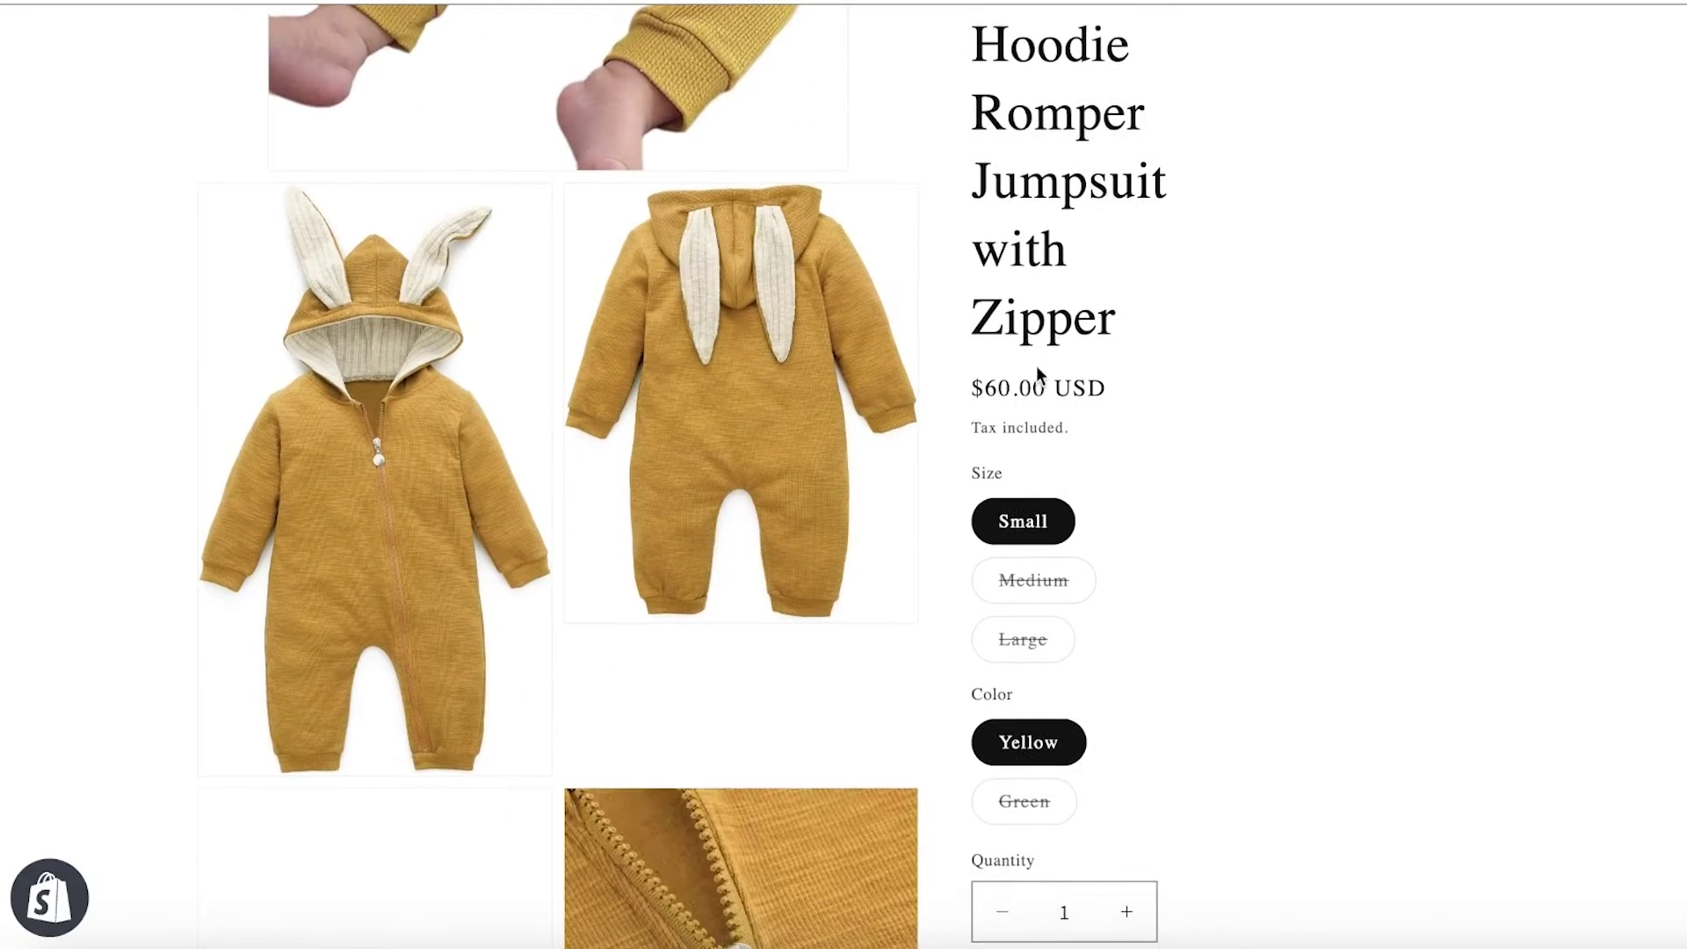
# Compare the romper's Small, Medium and Large sizes and Green and Yellow colours, then close the storefront.
pyautogui.click(1028, 585)
pyautogui.click(1019, 648)
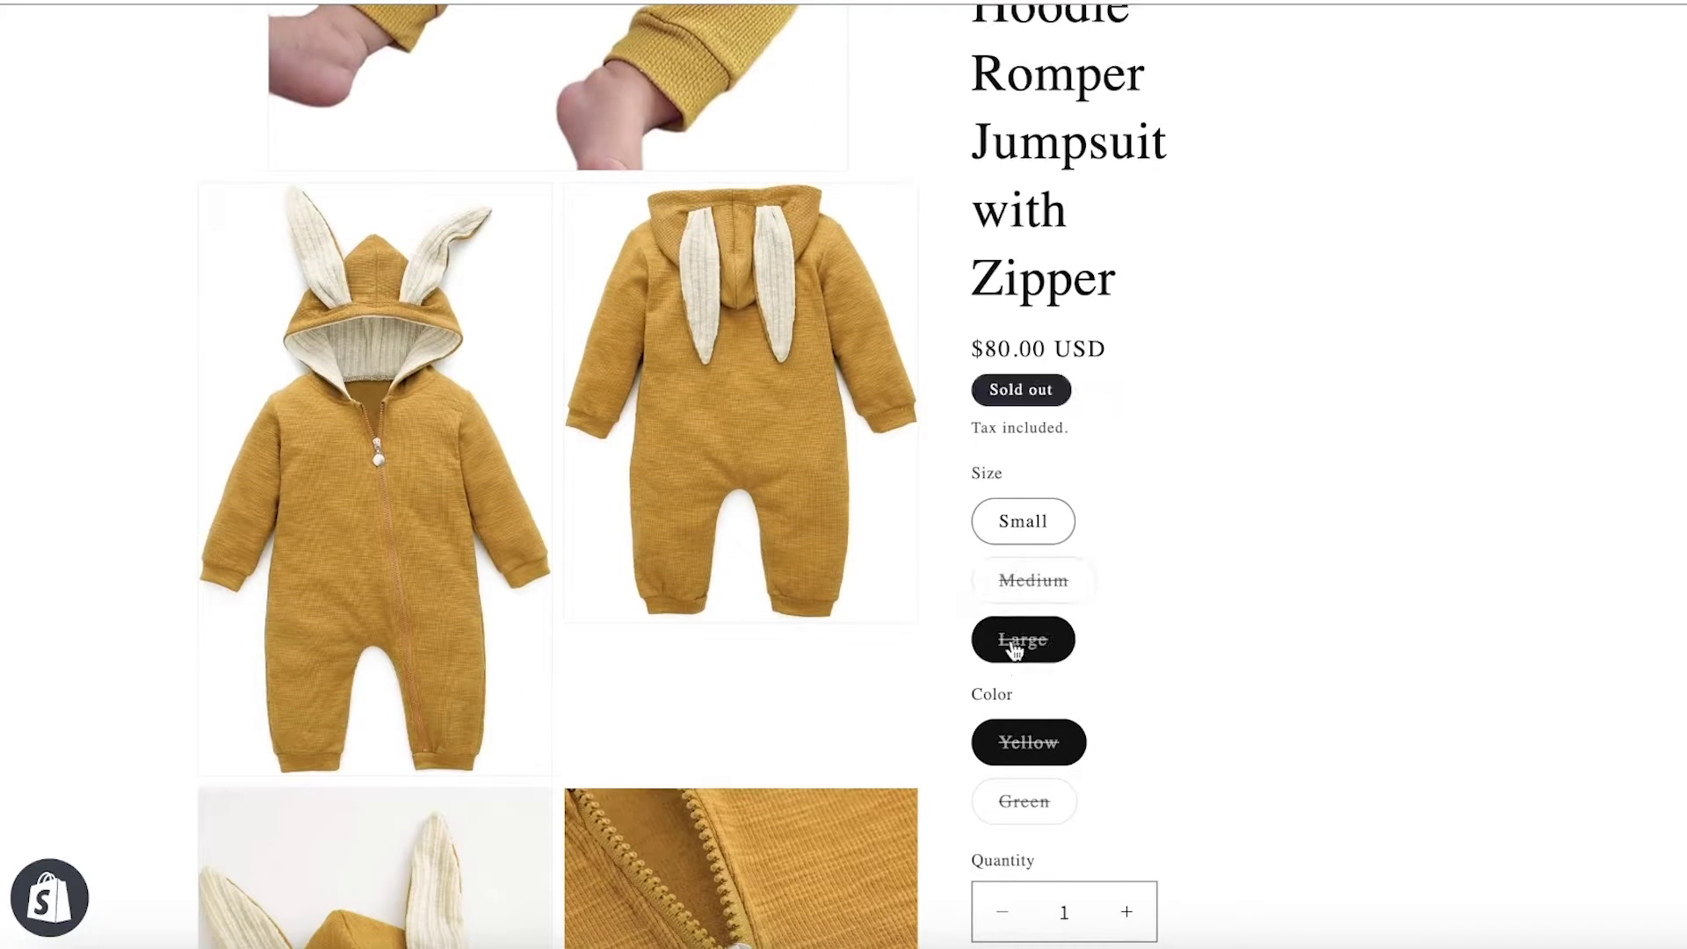
pyautogui.click(1035, 524)
pyautogui.click(1029, 585)
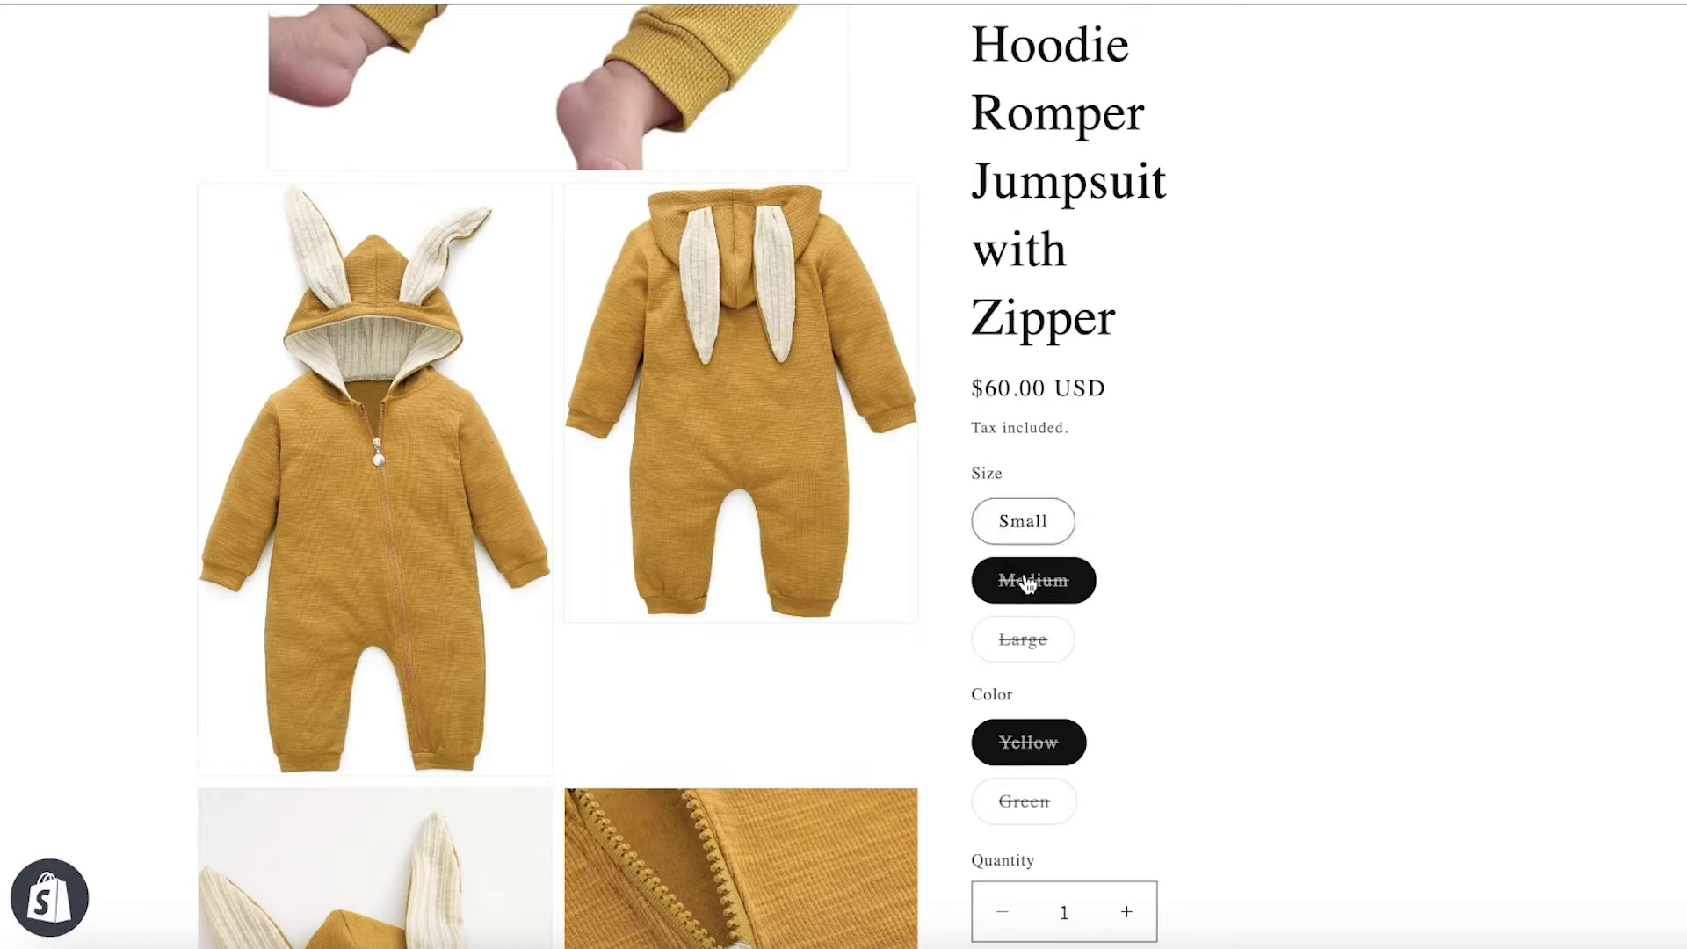
pyautogui.click(1018, 520)
pyautogui.scroll(-4, 1019, 524)
pyautogui.click(1005, 482)
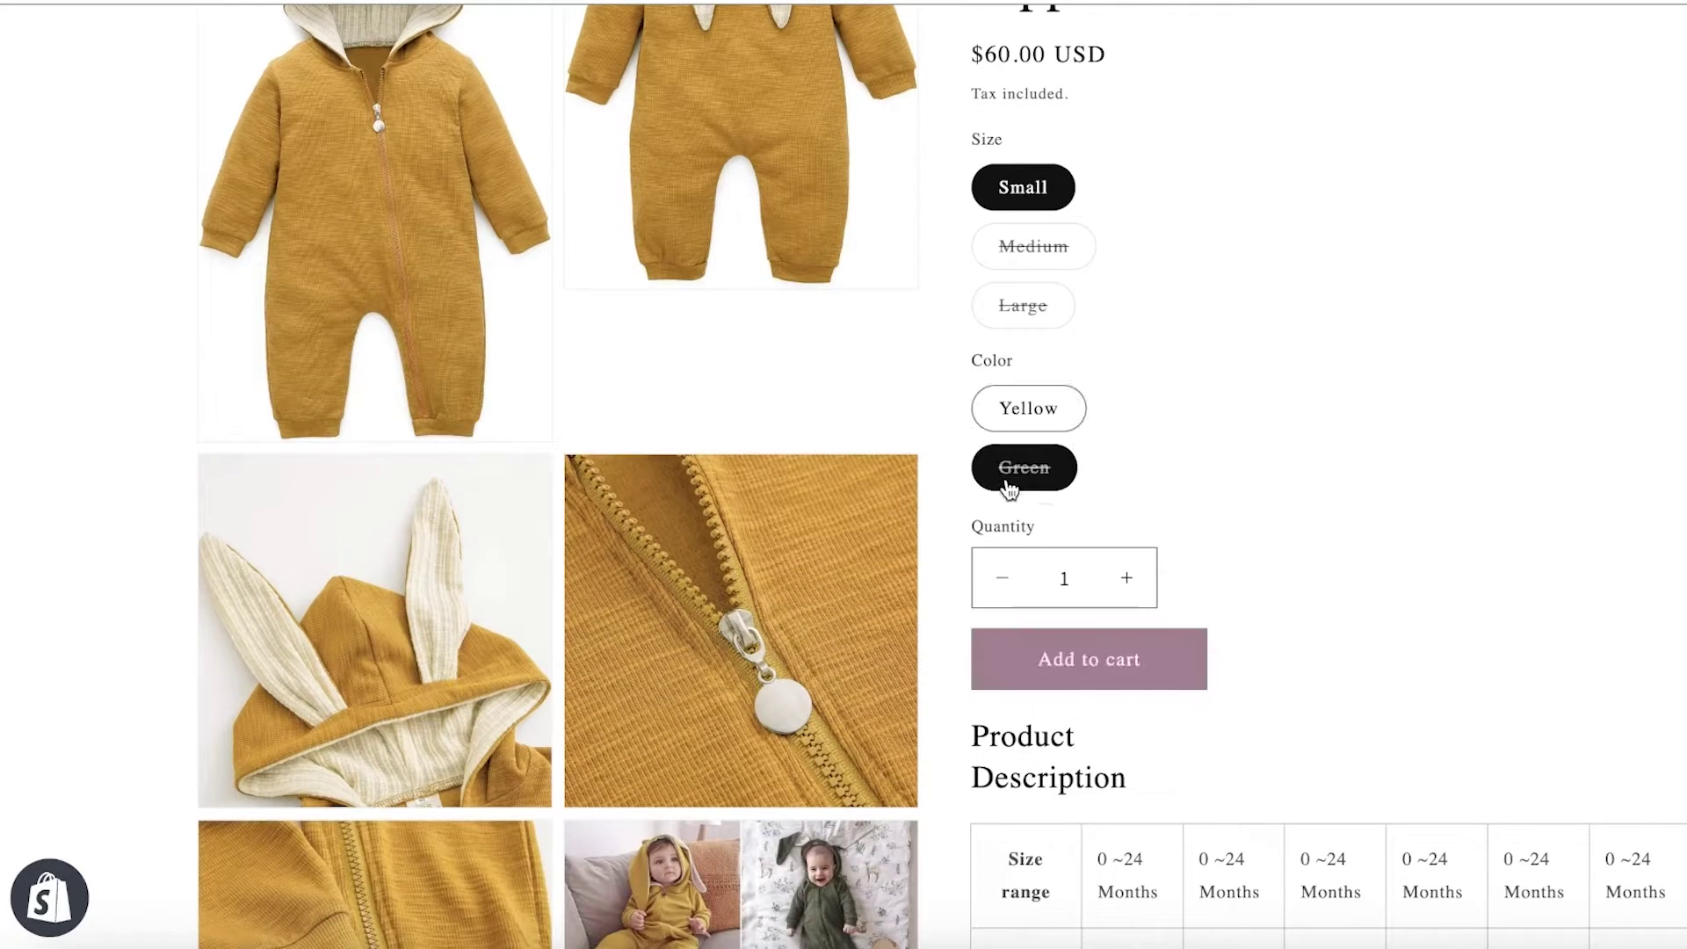
pyautogui.click(1010, 425)
pyautogui.press('super+w')
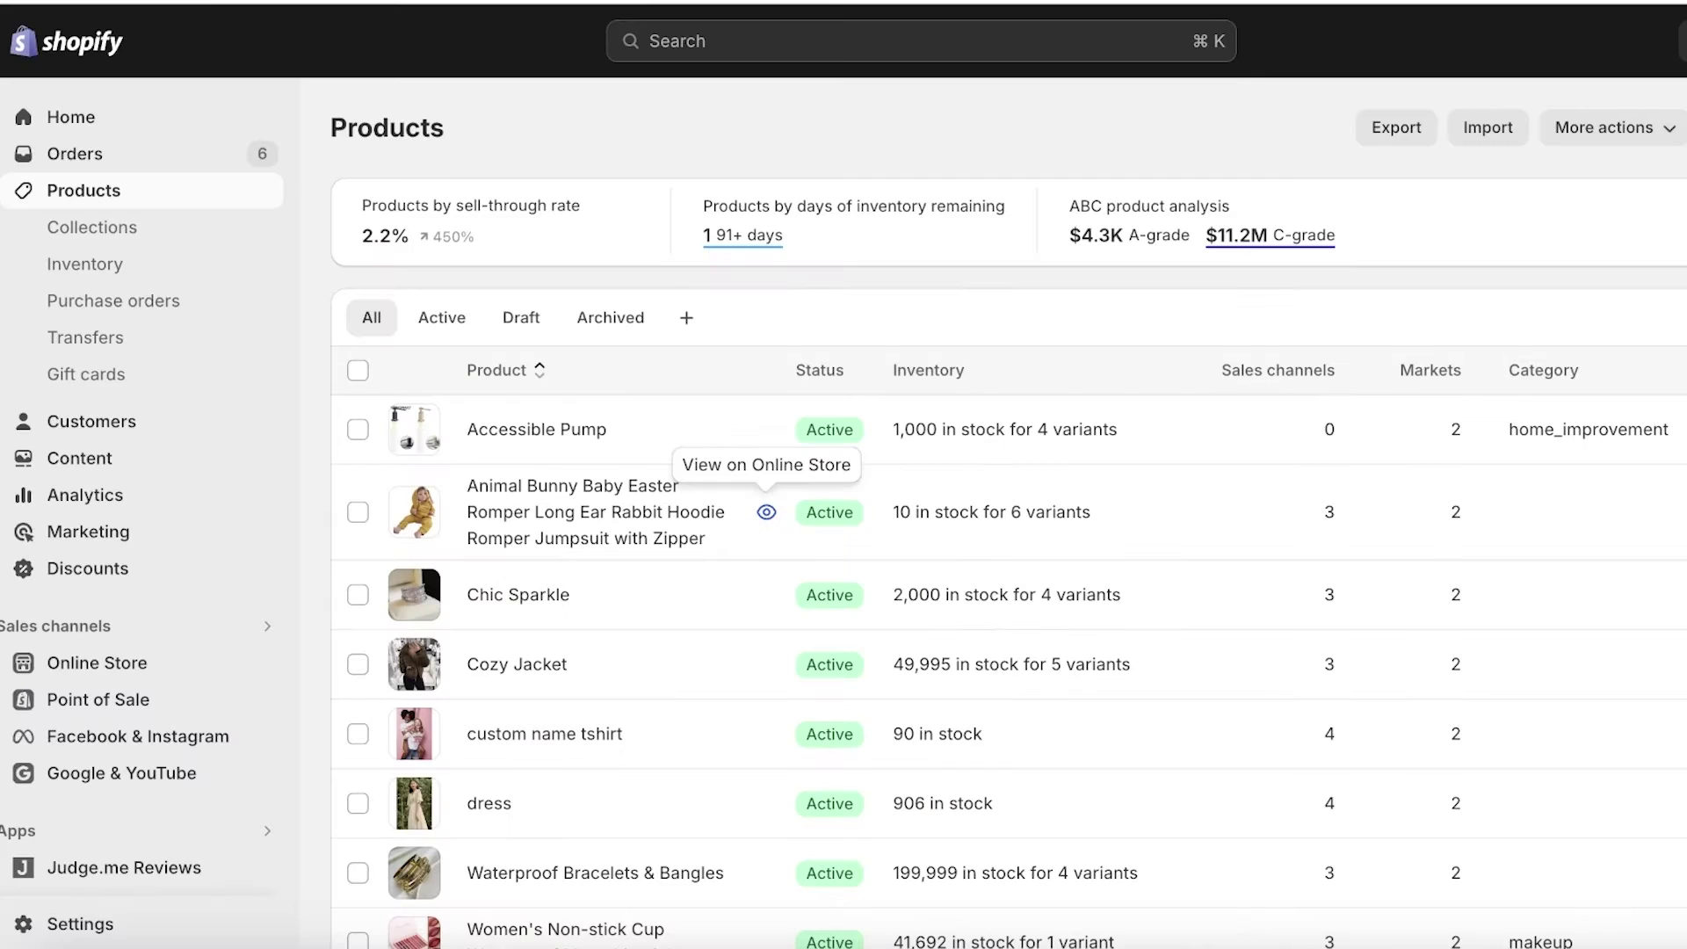
# Open the romper's product details, then the Home dashboard, then the Discounts page.
pyautogui.scroll(-2, 694, 435)
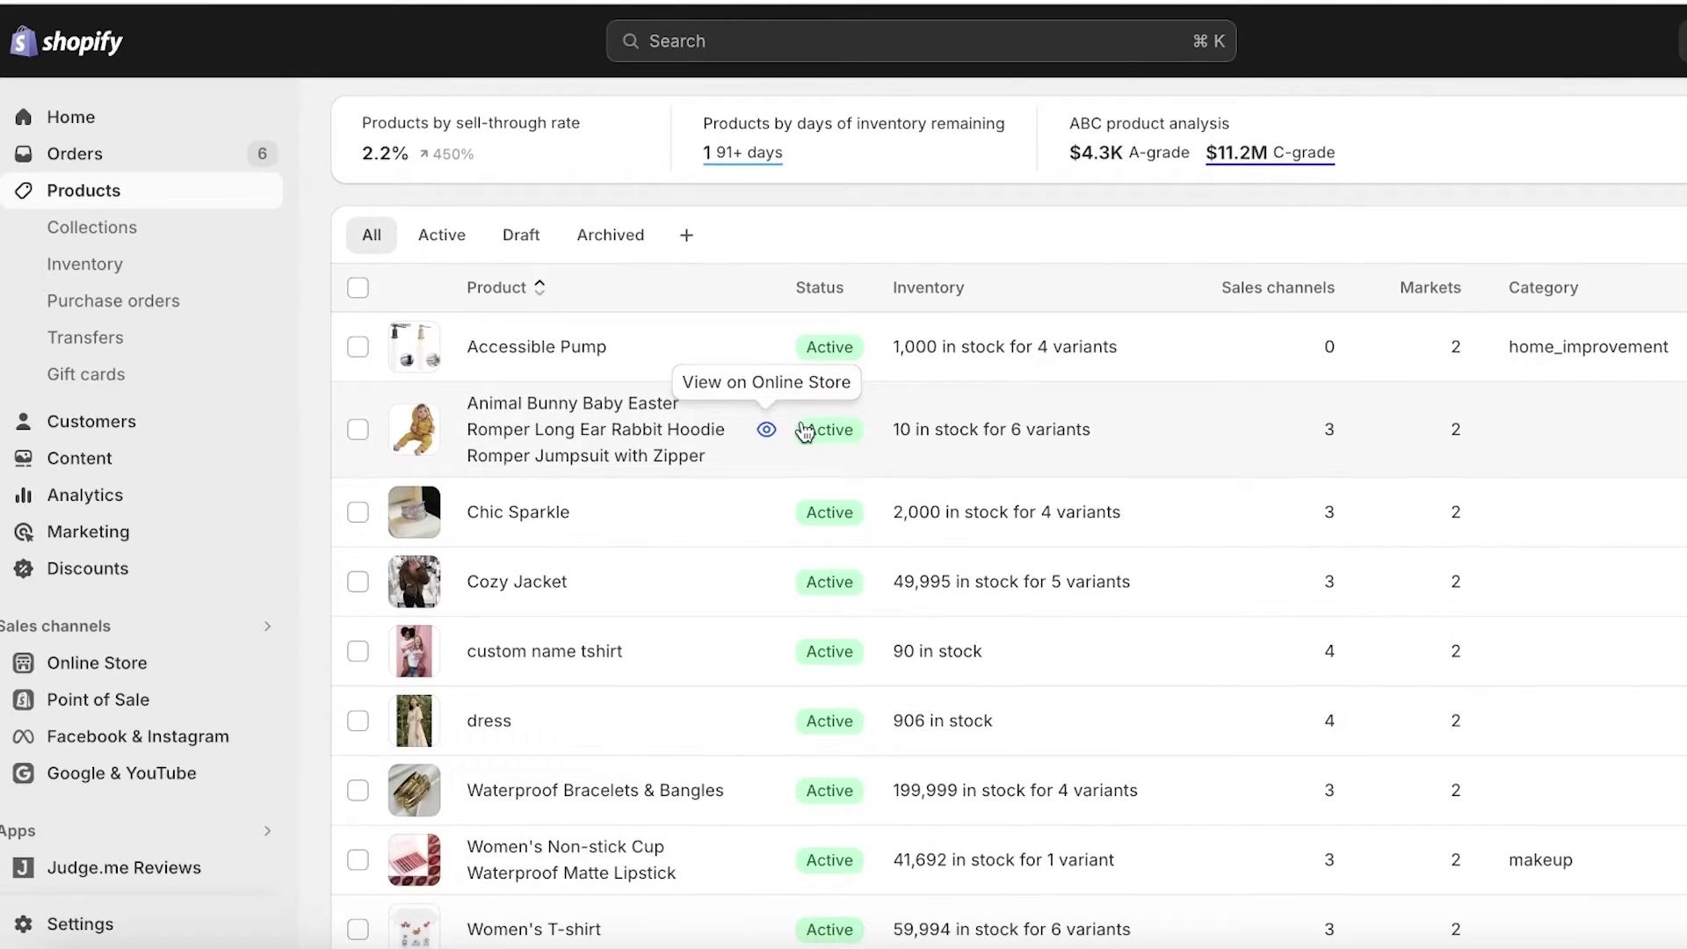
pyautogui.click(601, 393)
pyautogui.click(65, 41)
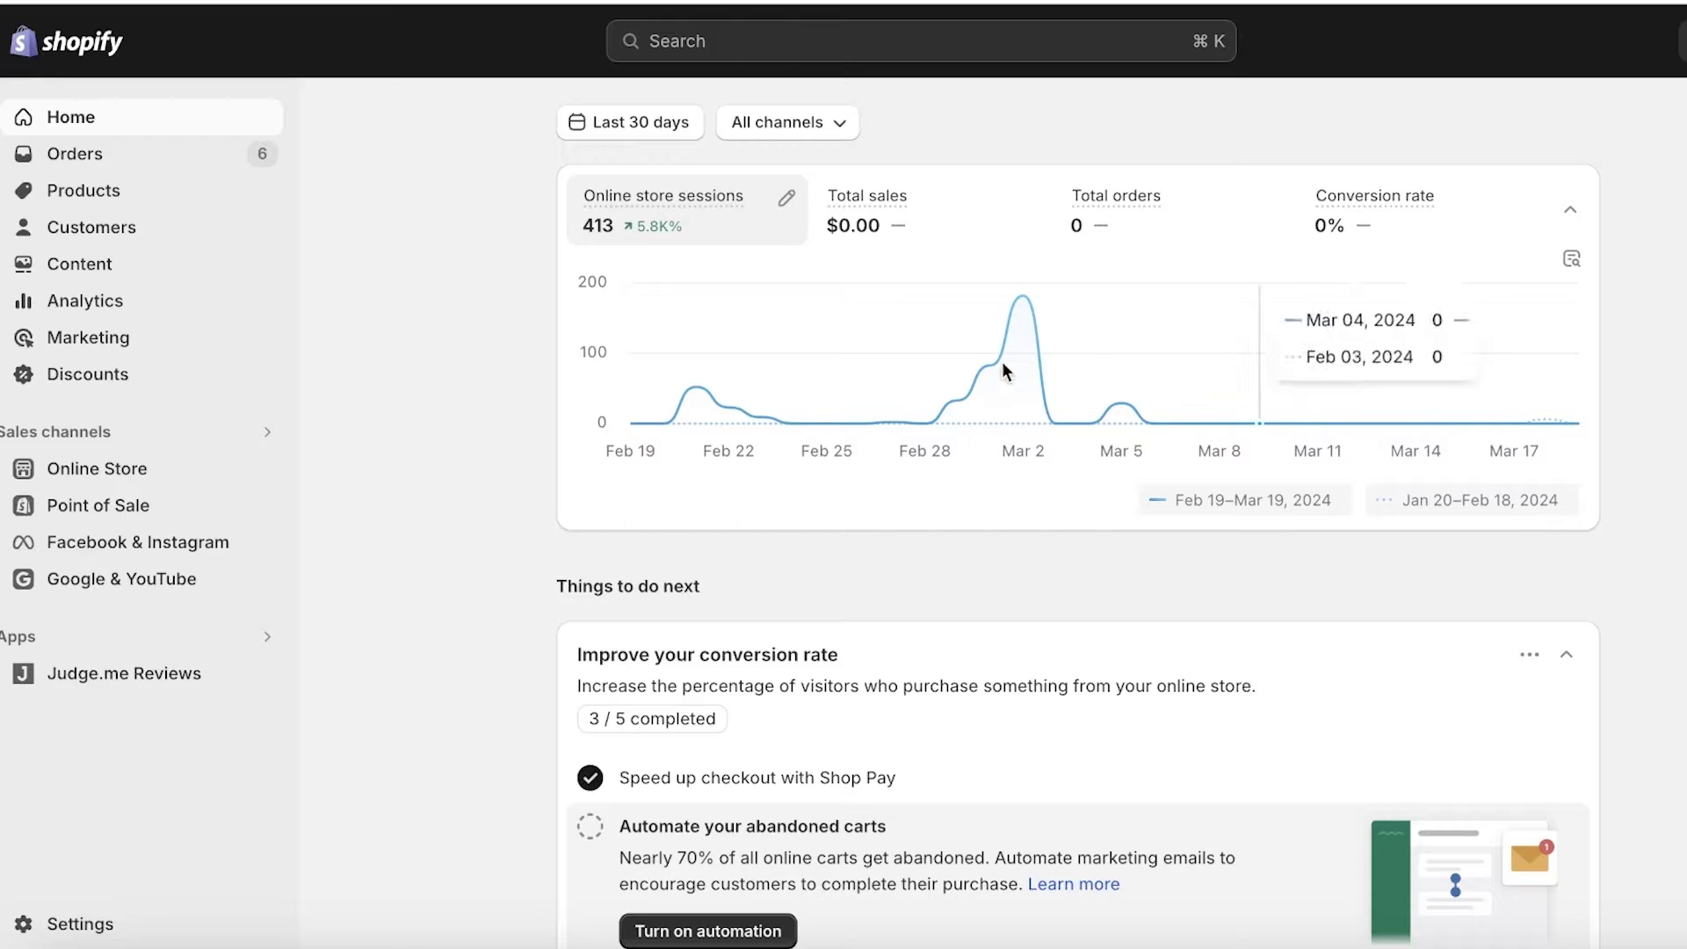
pyautogui.click(86, 391)
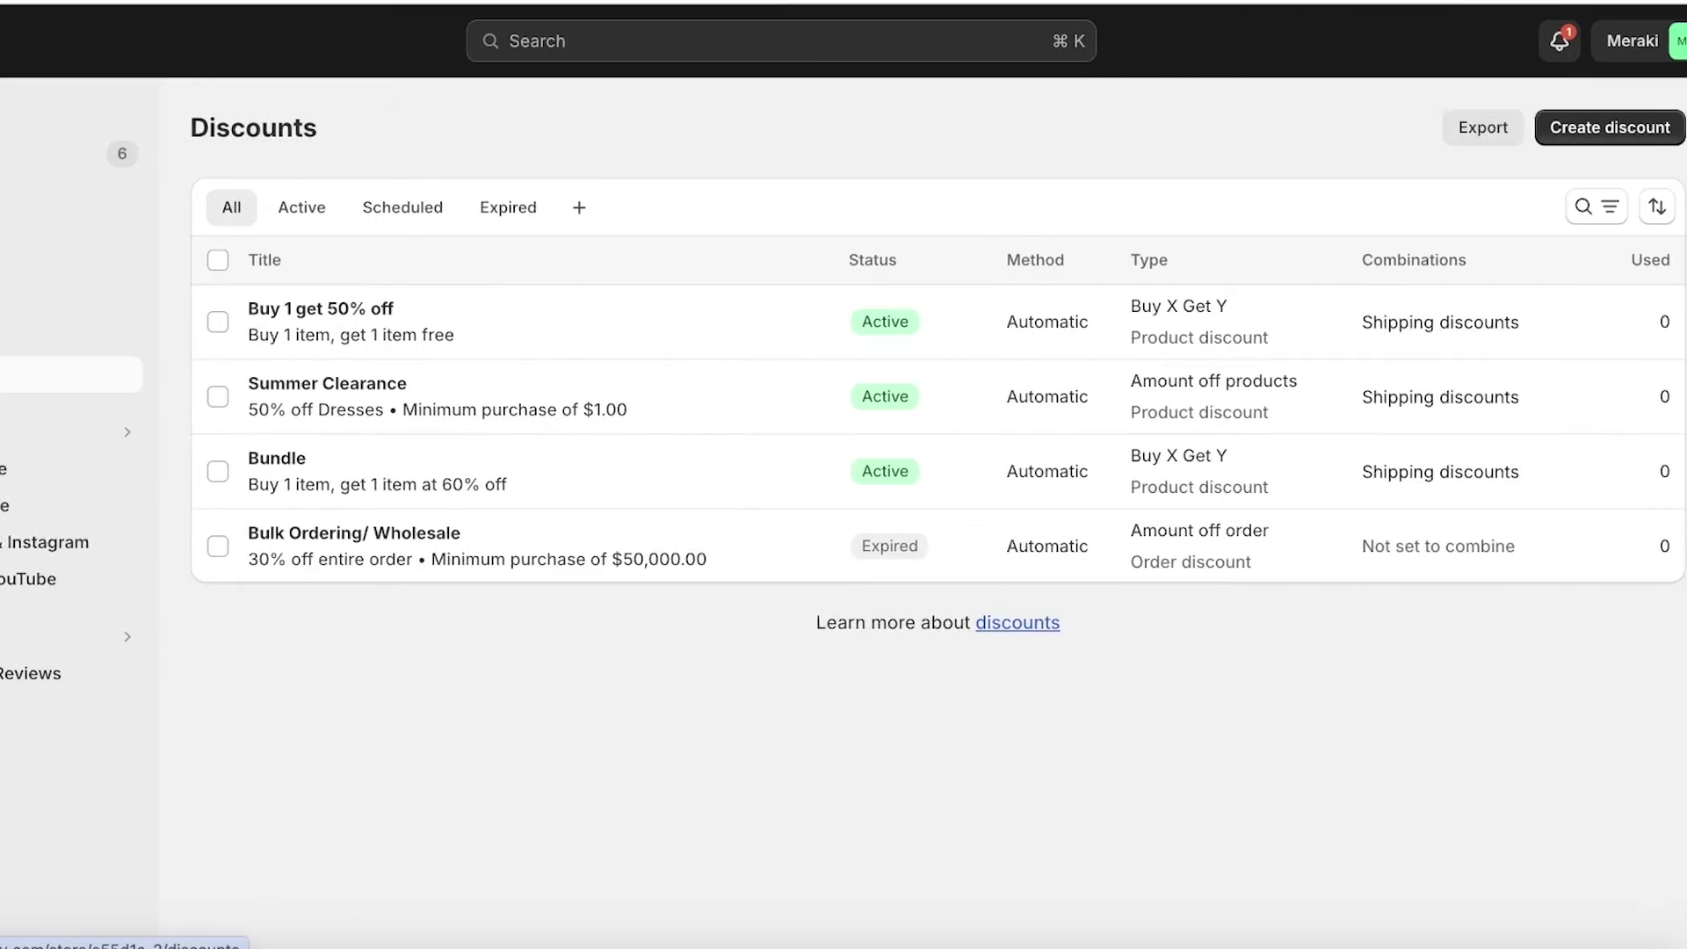
# Bulk-delete all four listed discounts, then start creating a new discount.
pyautogui.click(181, 259)
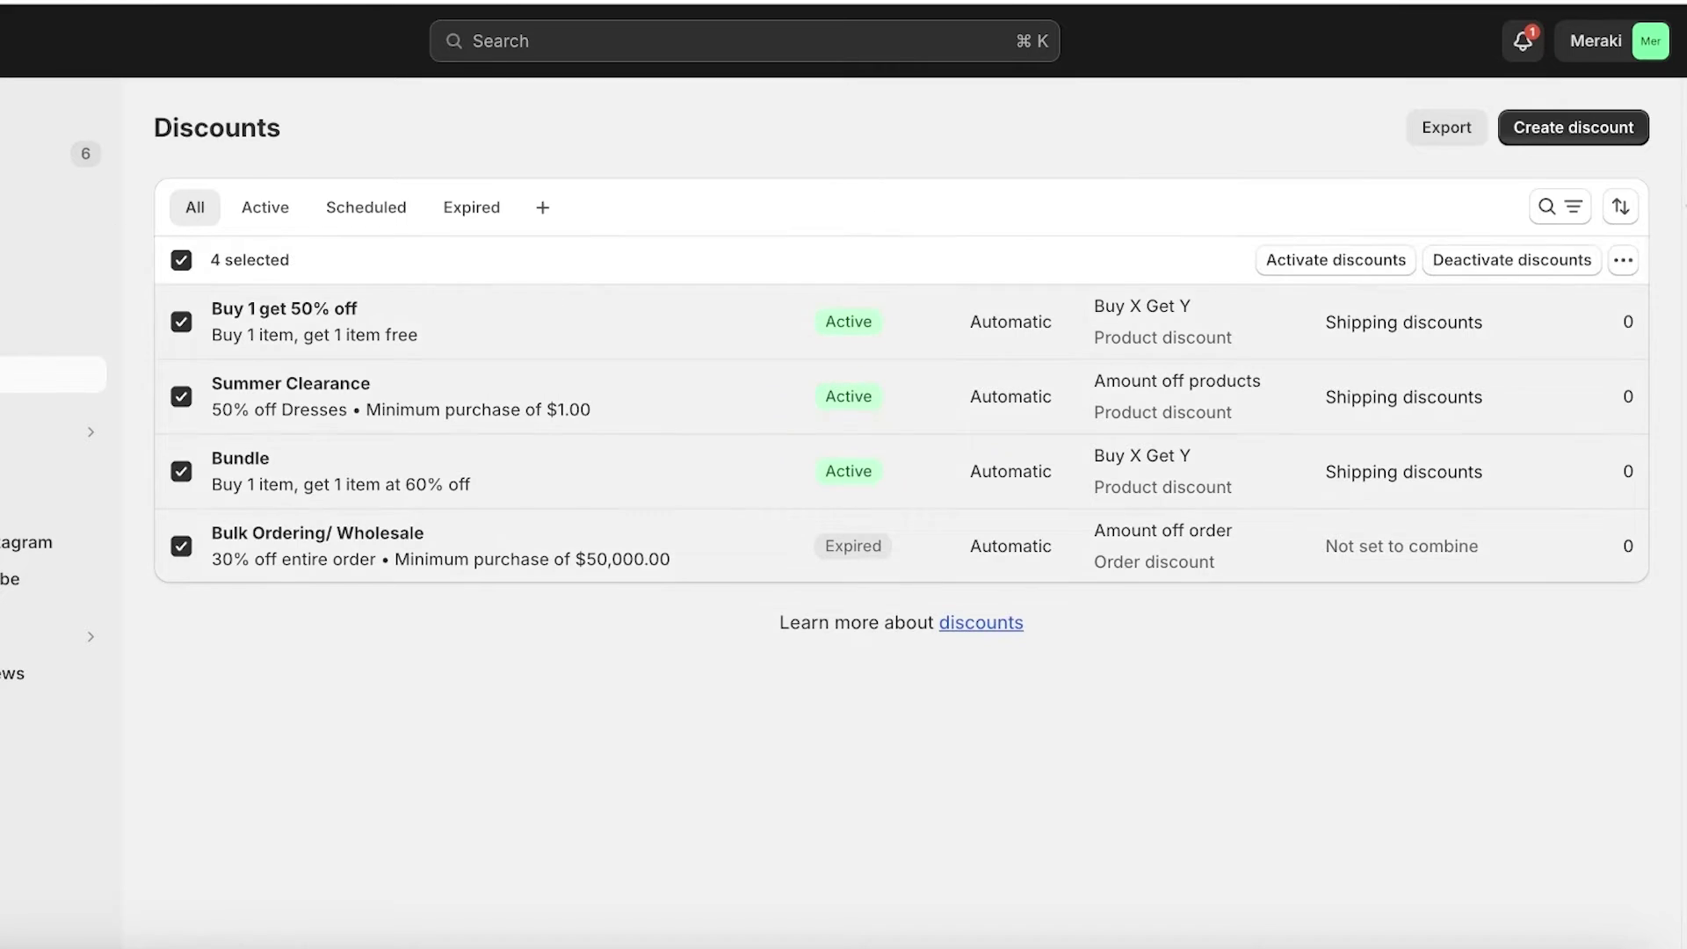
pyautogui.click(1624, 260)
pyautogui.click(1523, 397)
pyautogui.click(1129, 555)
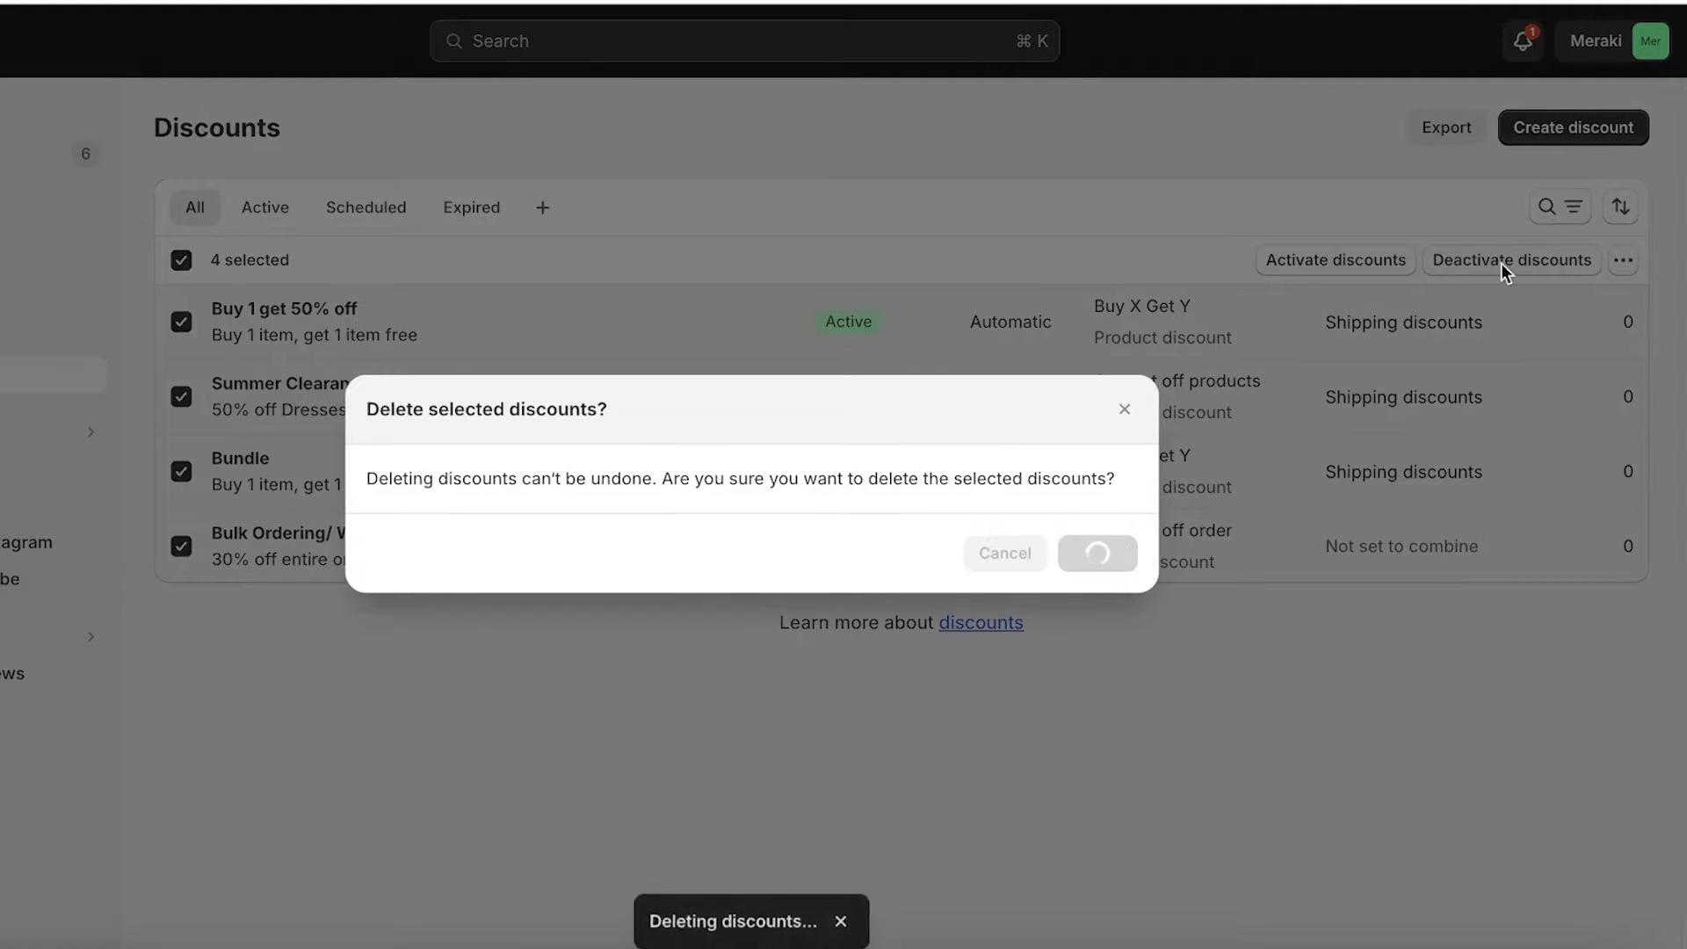
pyautogui.click(1572, 134)
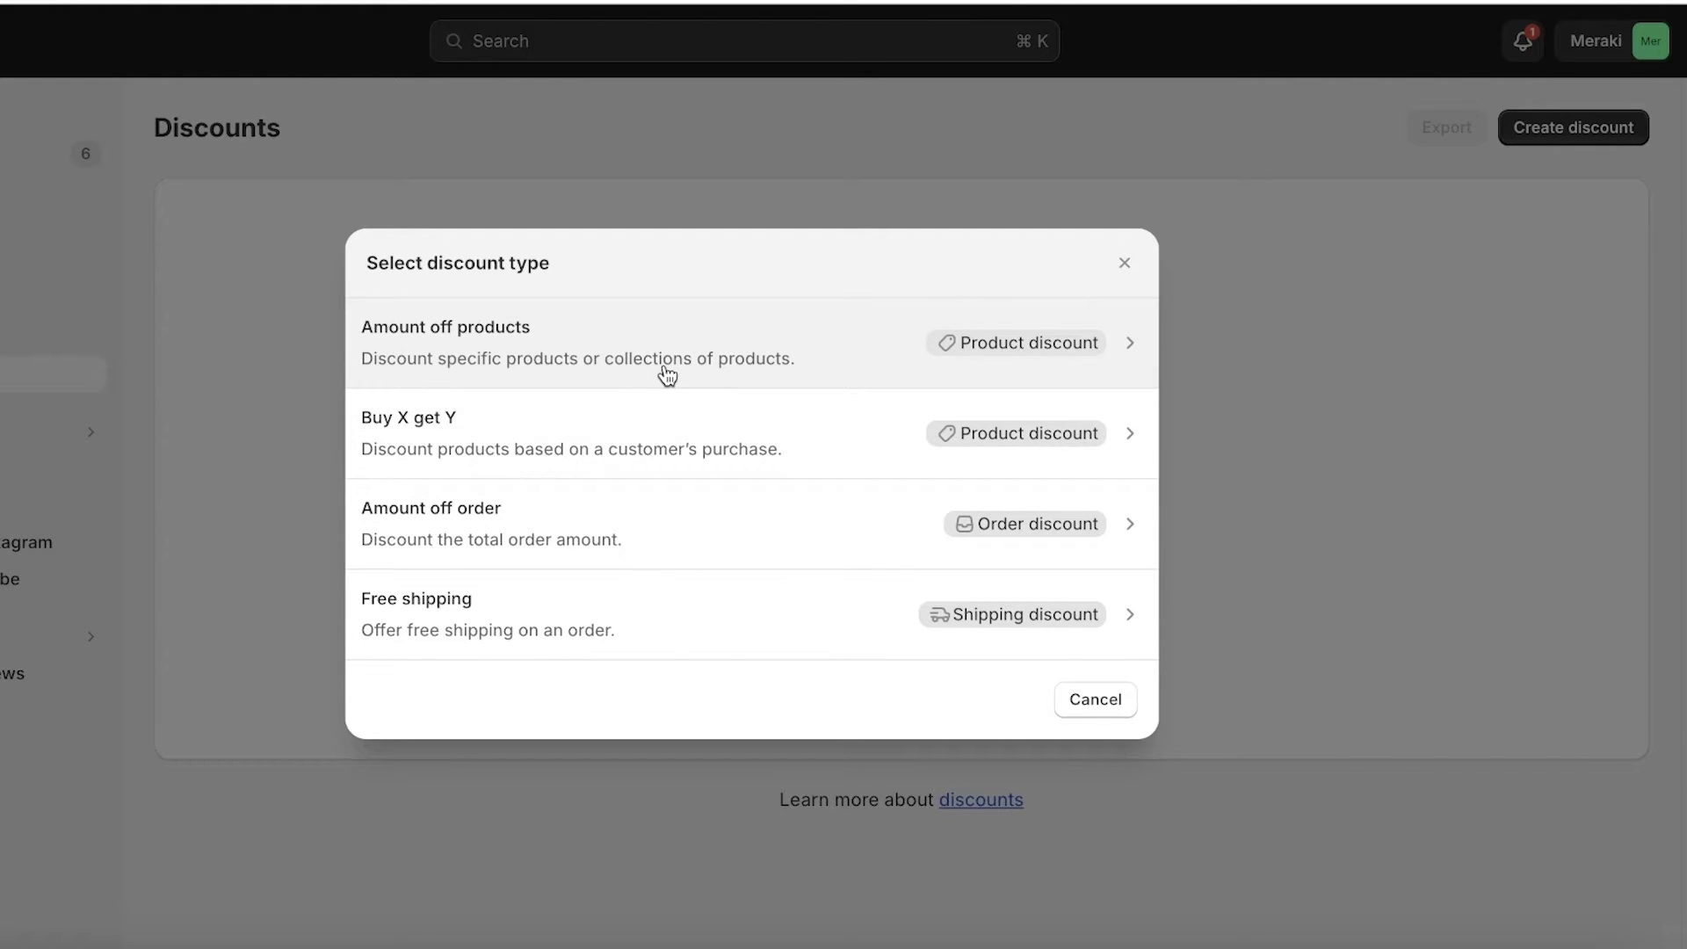
# Create an automatic Amount off products discount titled 'Flat 30% off on Baby Items'.
pyautogui.click(470, 320)
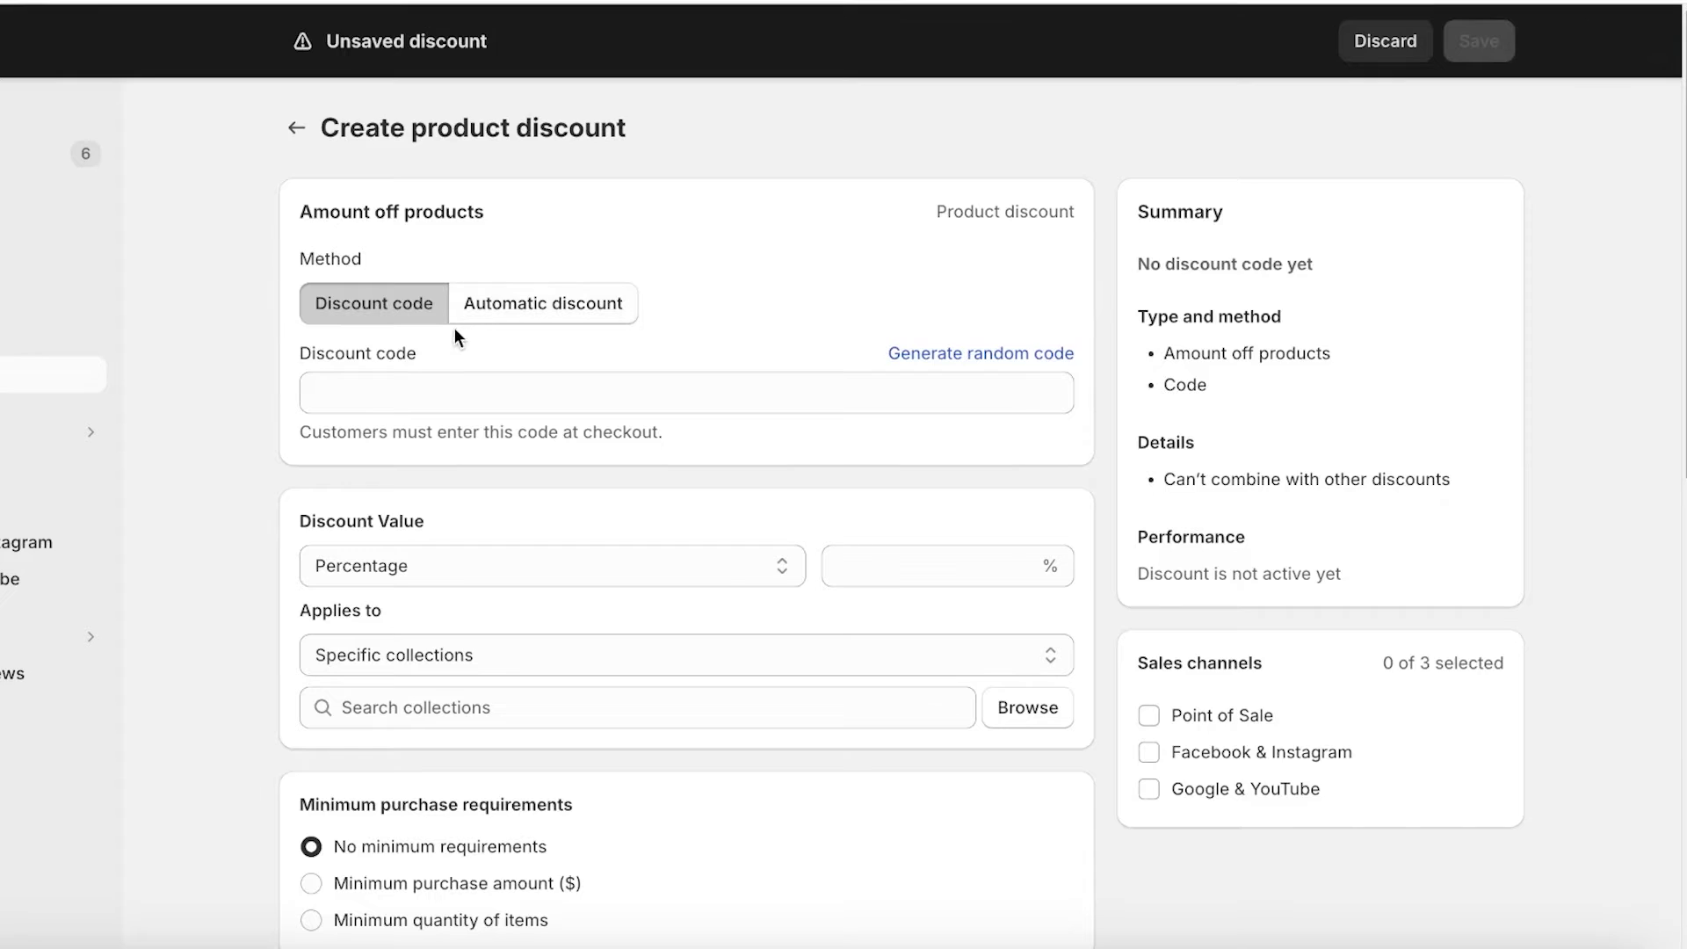
pyautogui.click(532, 318)
pyautogui.click(352, 319)
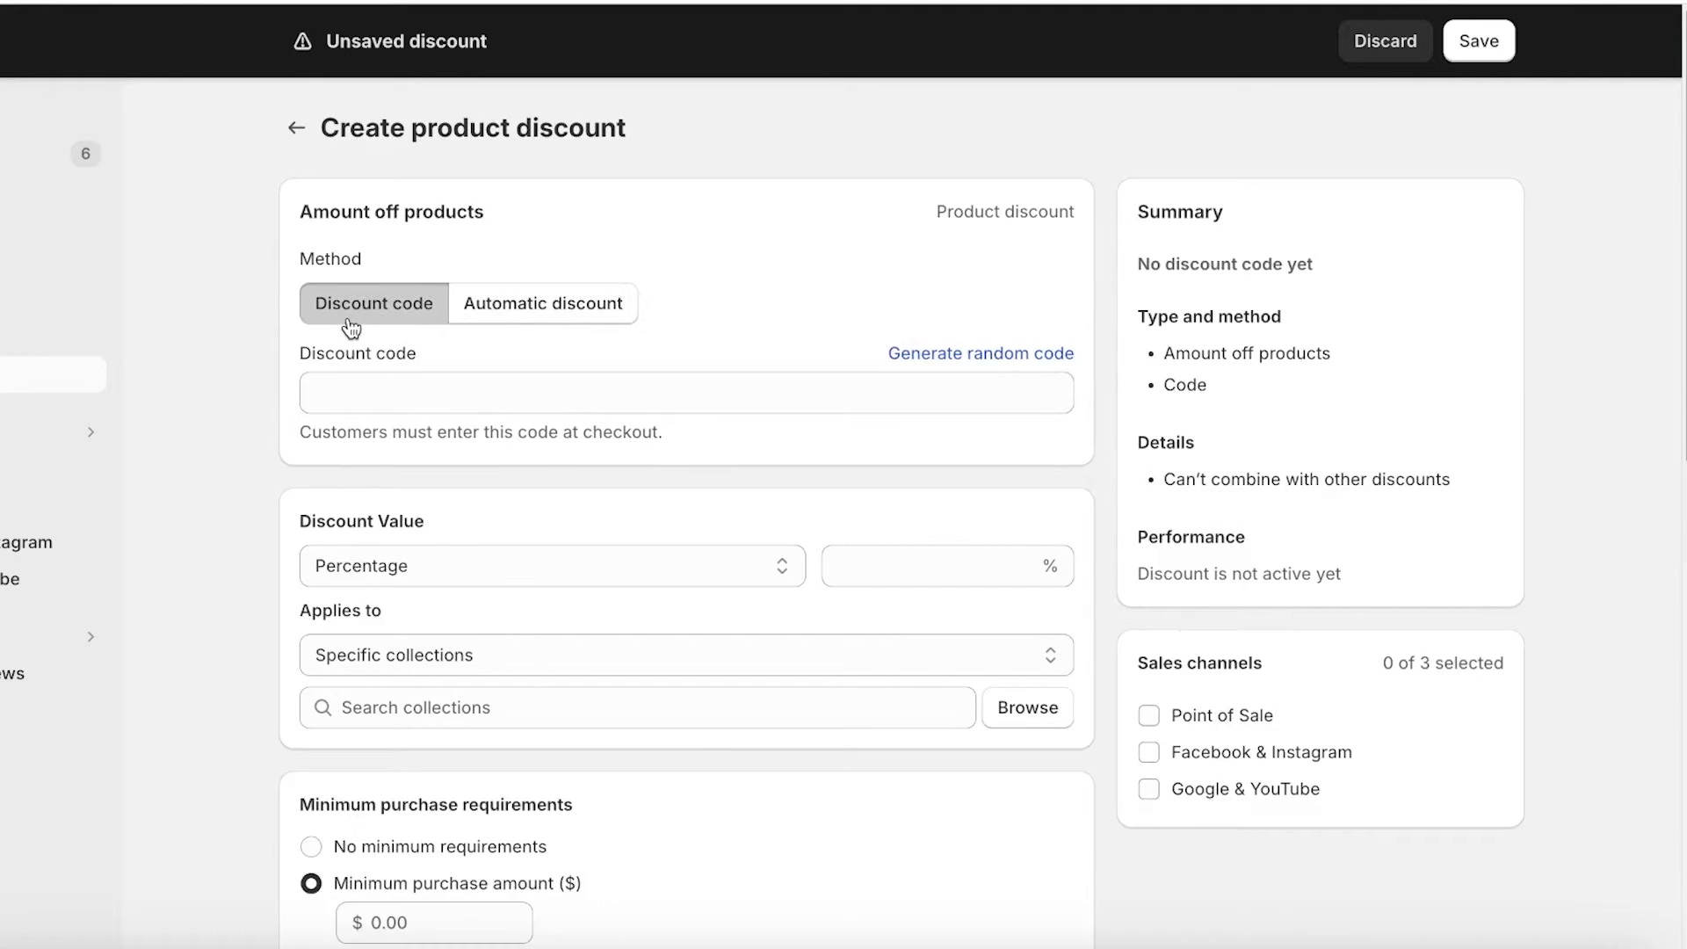
pyautogui.click(519, 318)
pyautogui.click(593, 398)
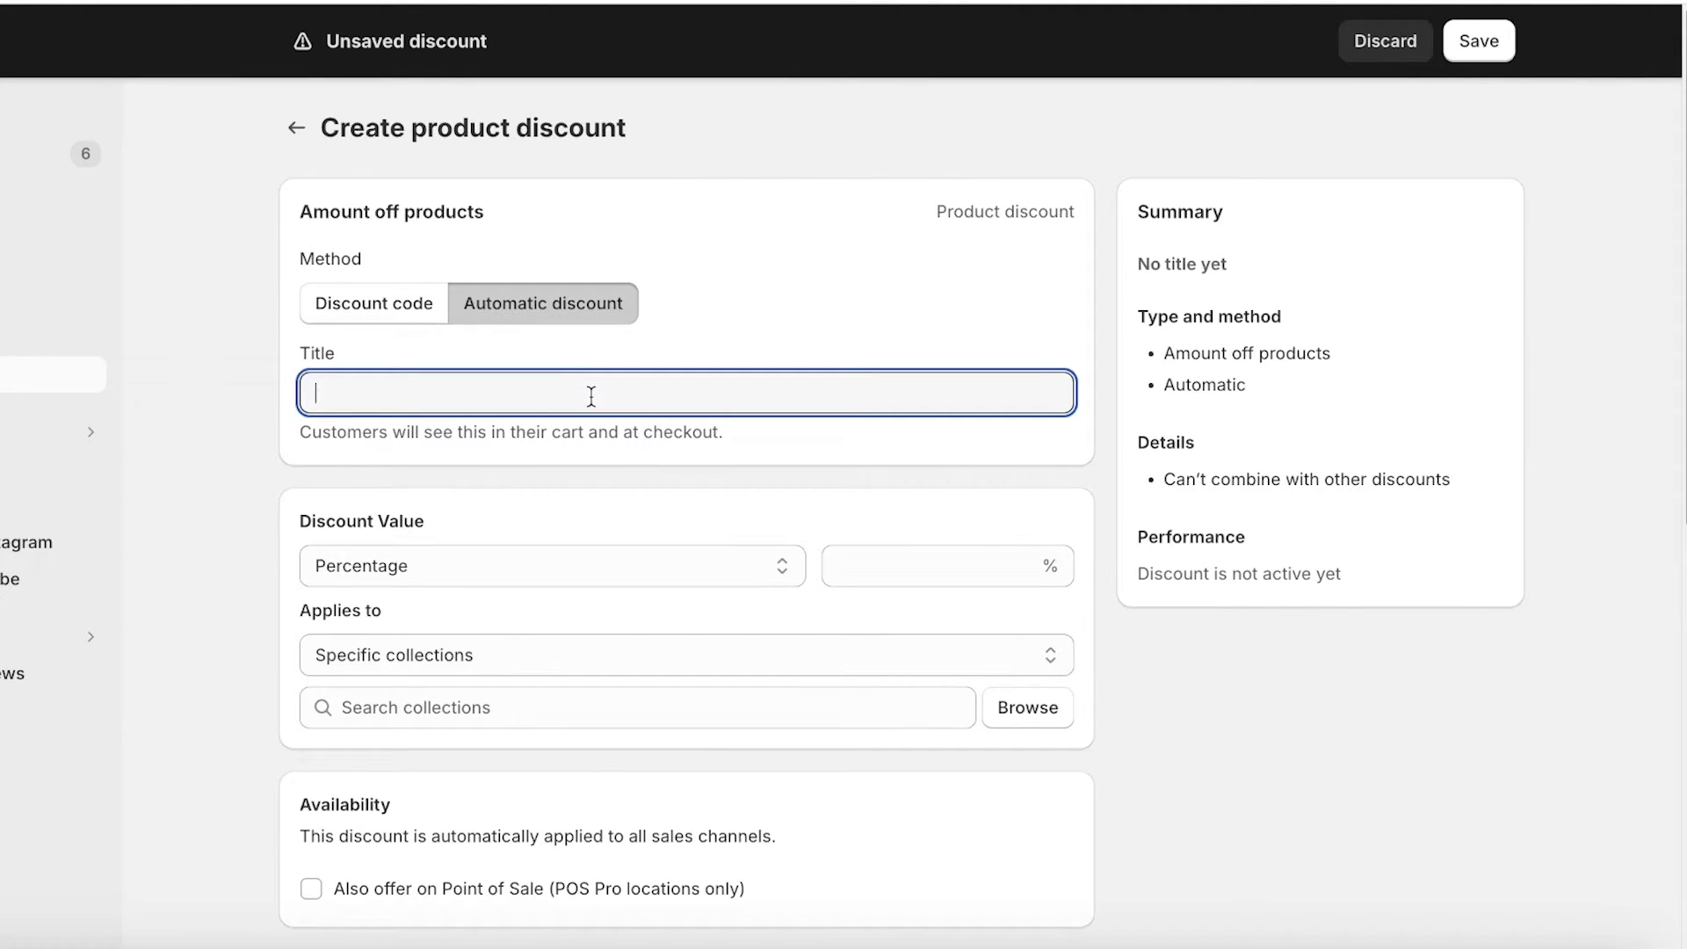
pyautogui.write('Flat 30%')
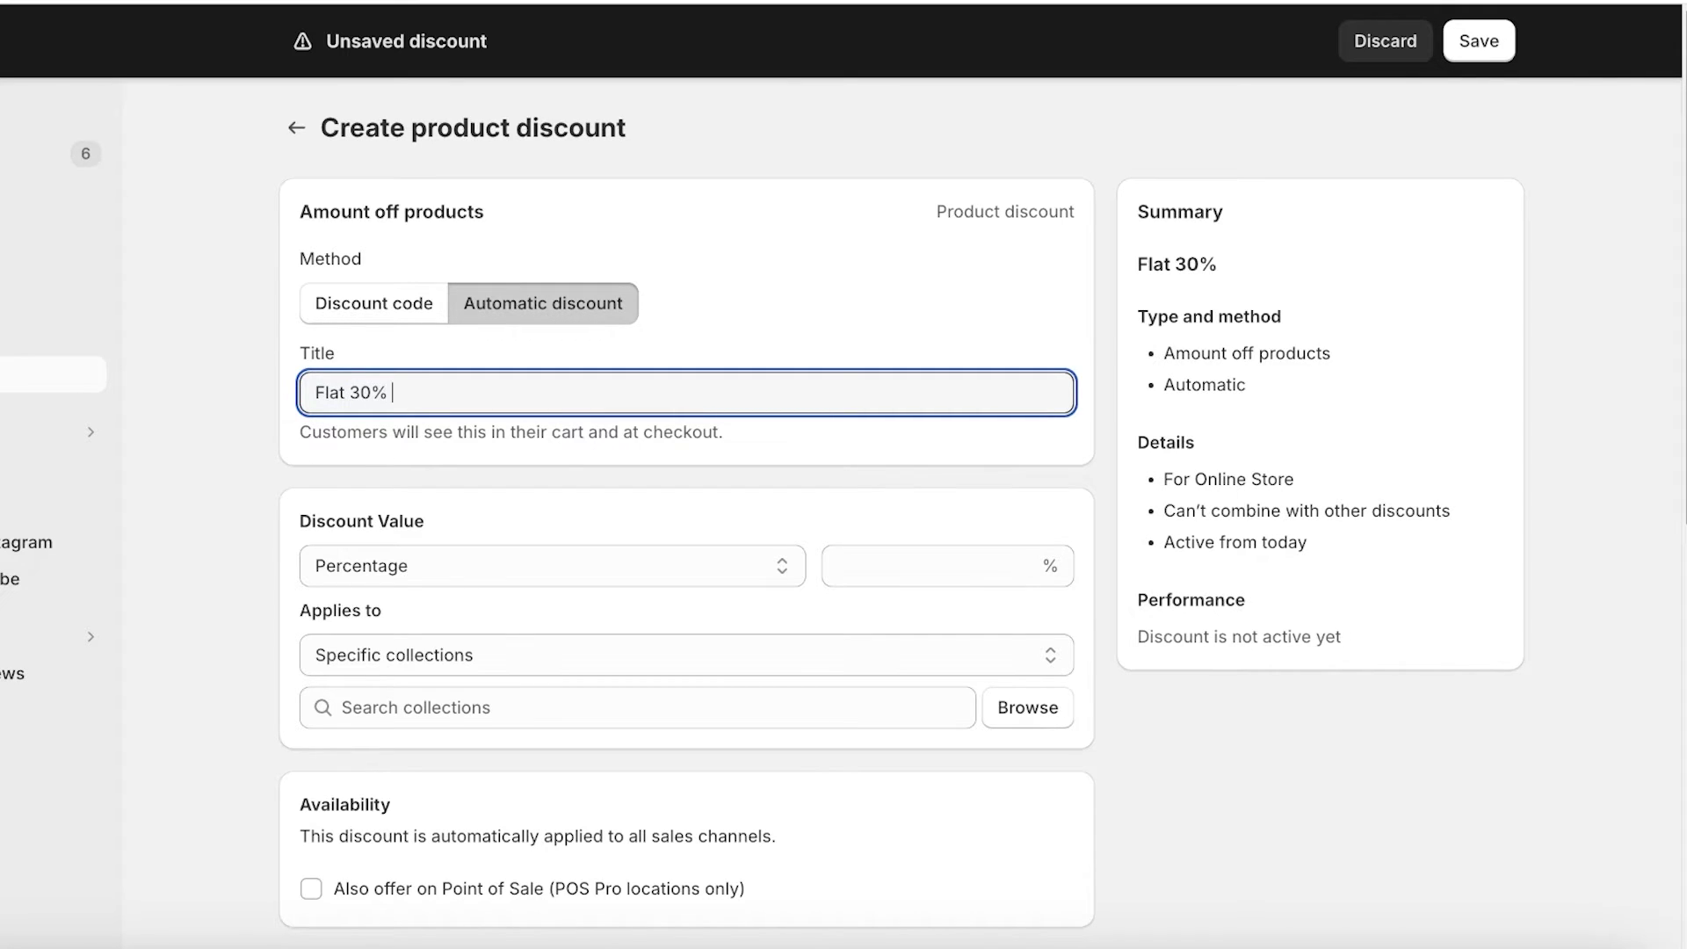
pyautogui.write(' off on Baby Items')
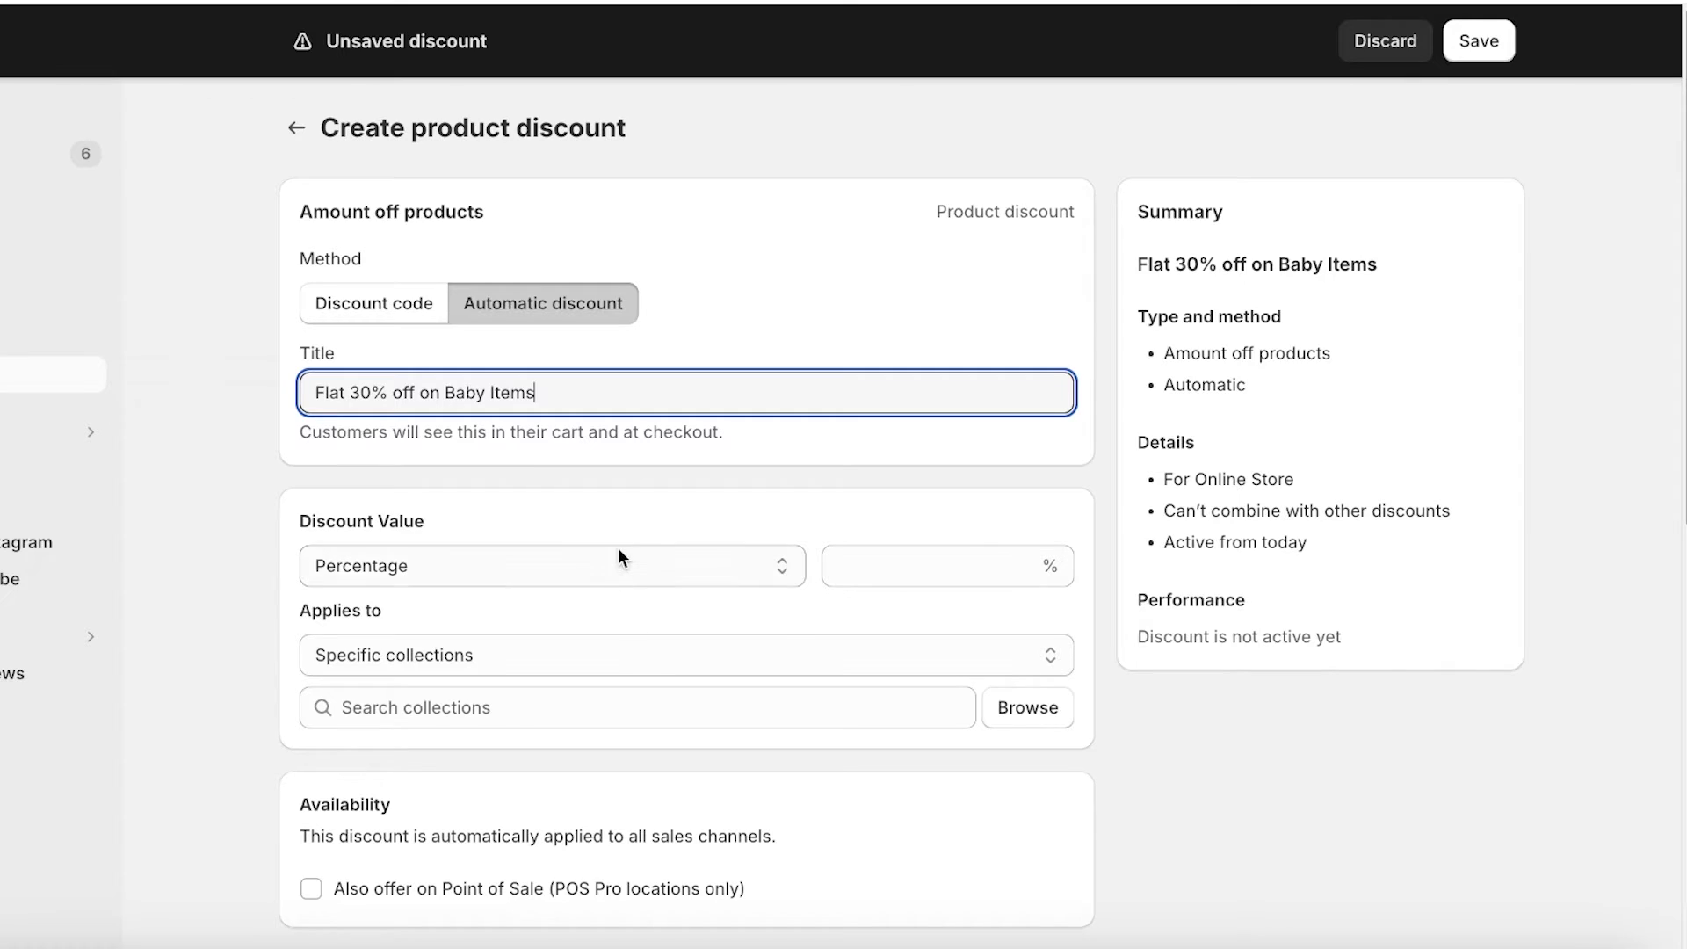
# Set the discount value to Percentage, 30%.
pyautogui.click(619, 558)
pyautogui.click(926, 554)
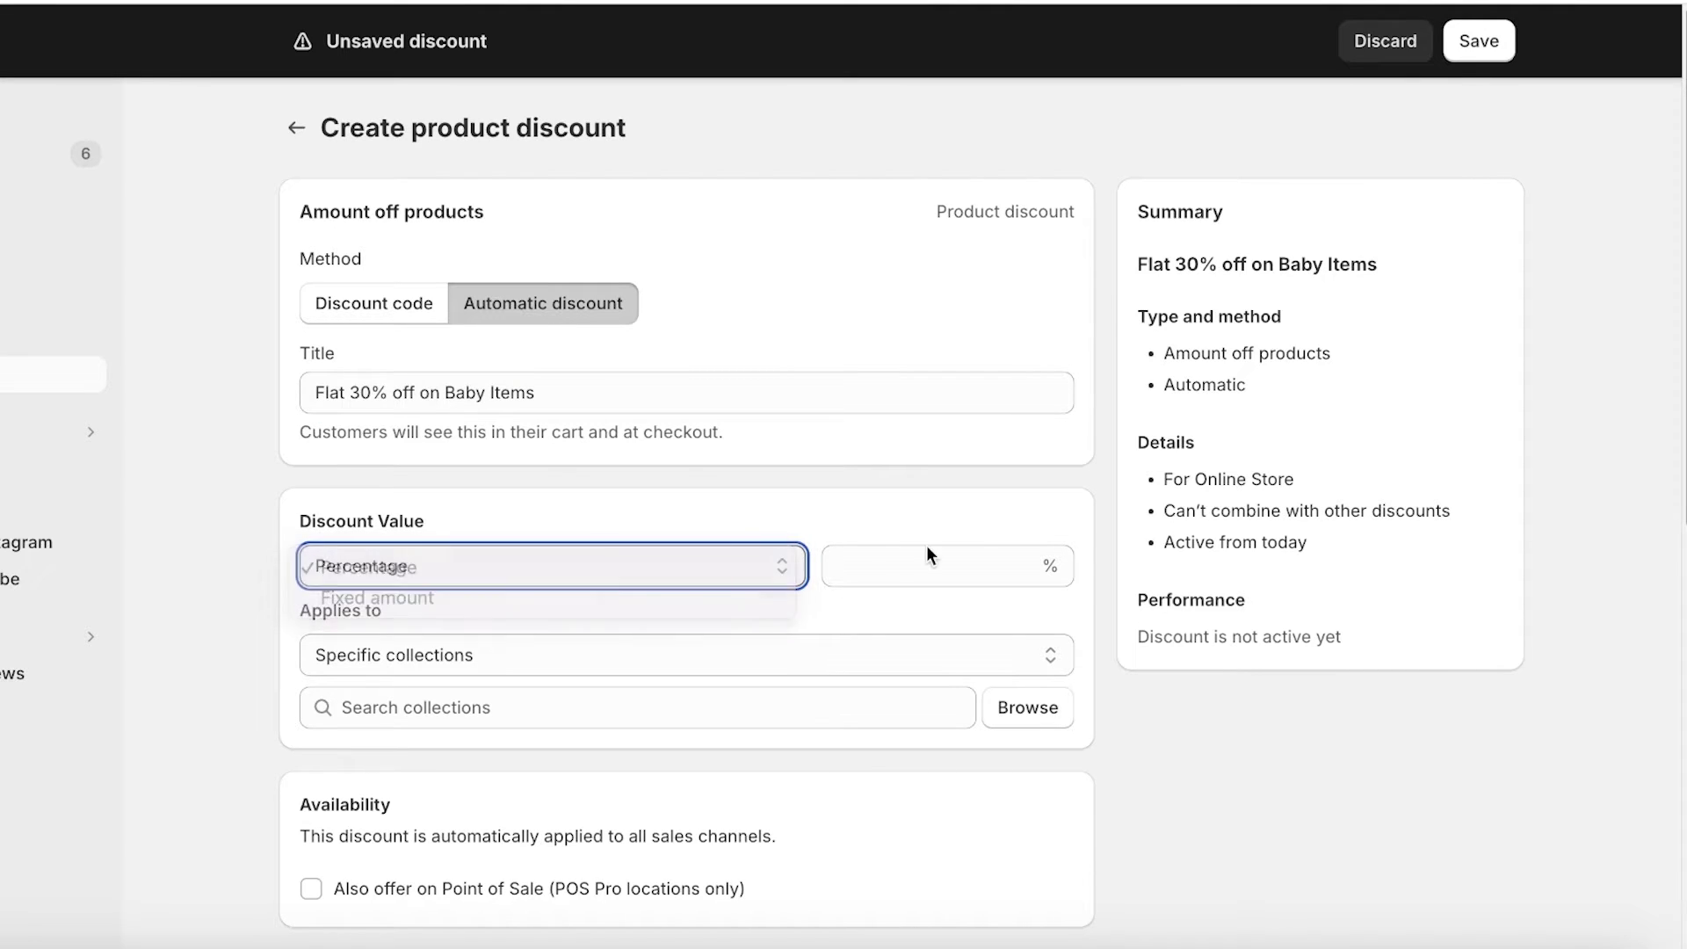
pyautogui.click(572, 567)
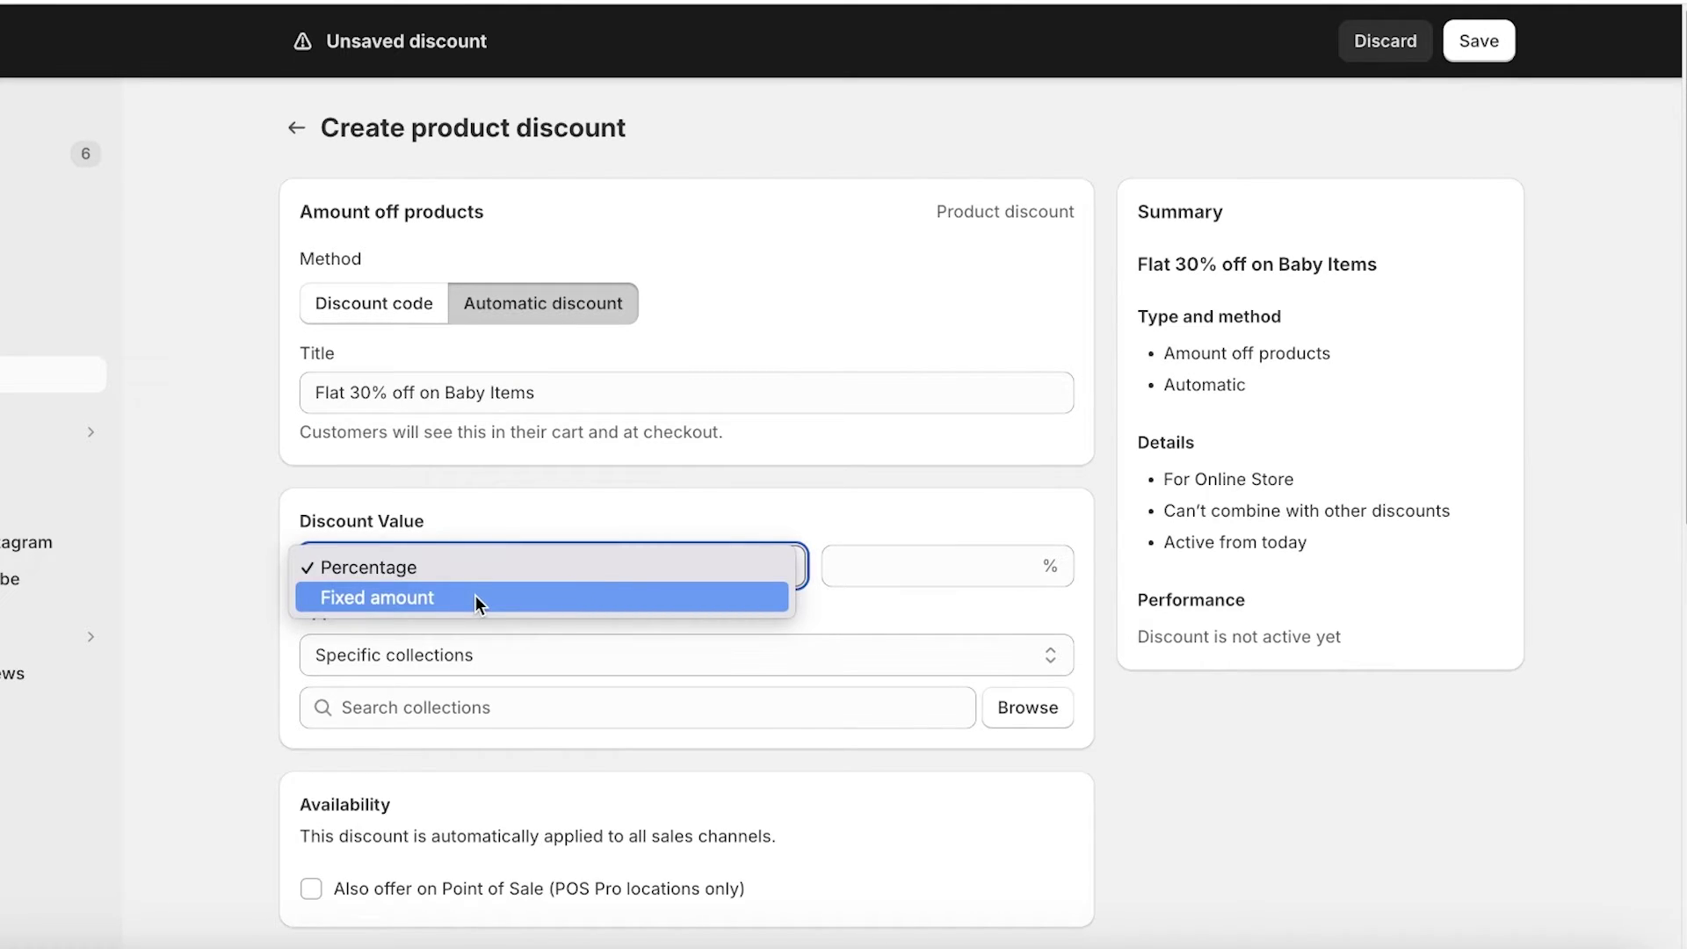
pyautogui.click(933, 556)
pyautogui.click(933, 564)
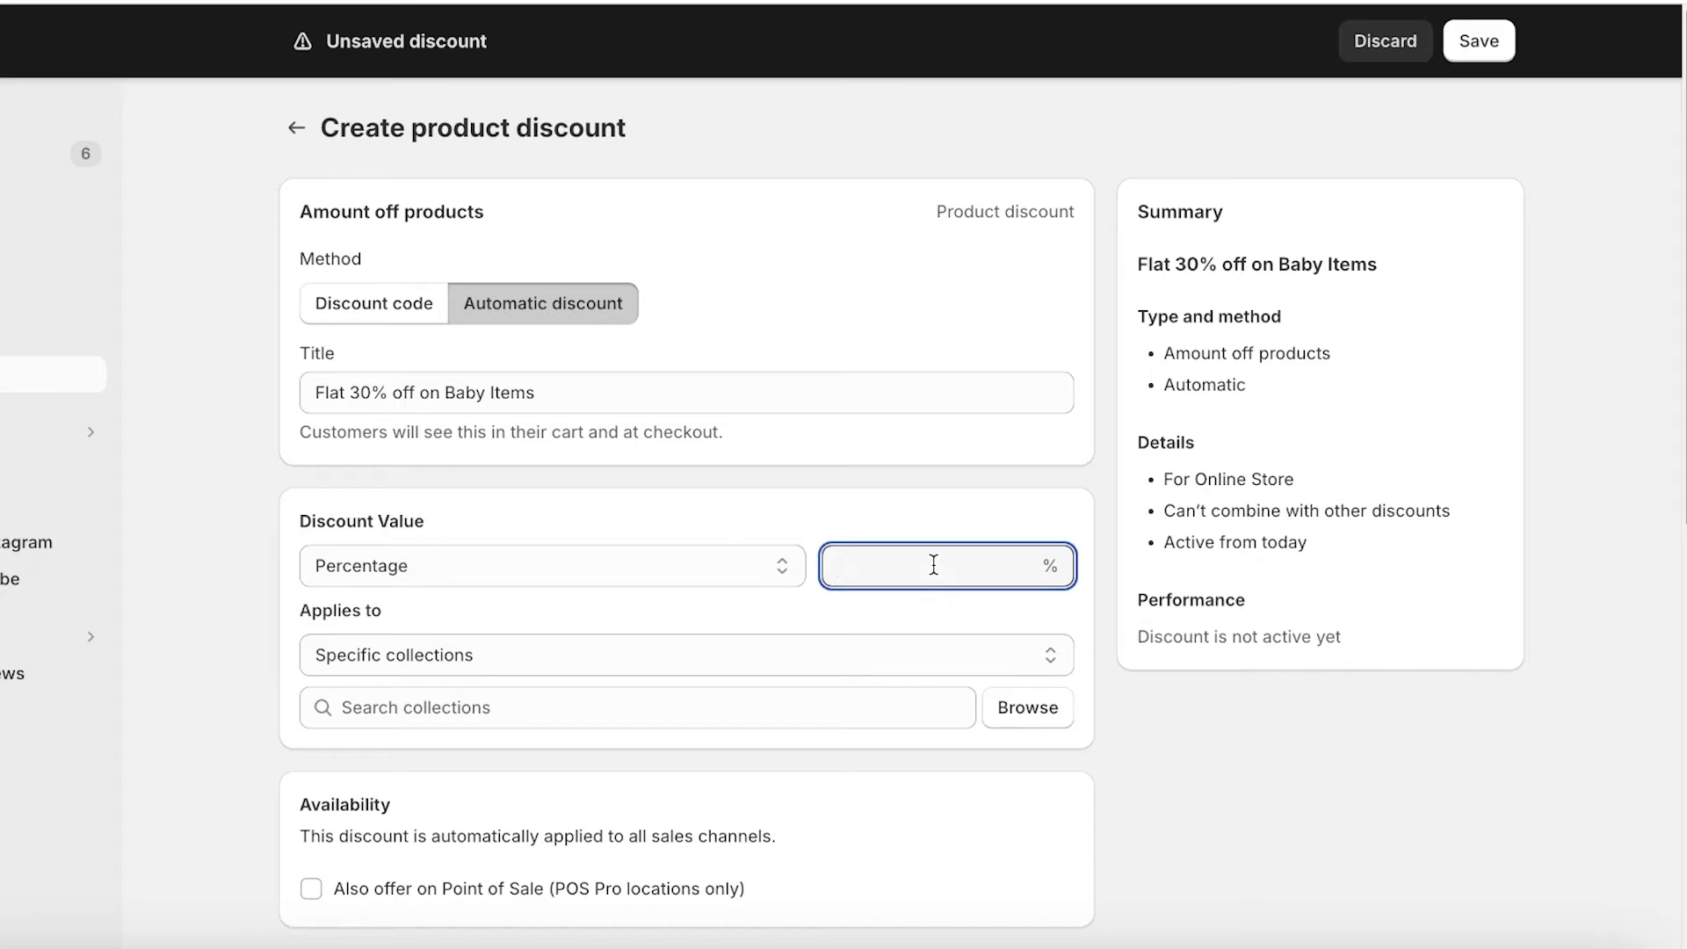
pyautogui.write('30')
pyautogui.click(965, 519)
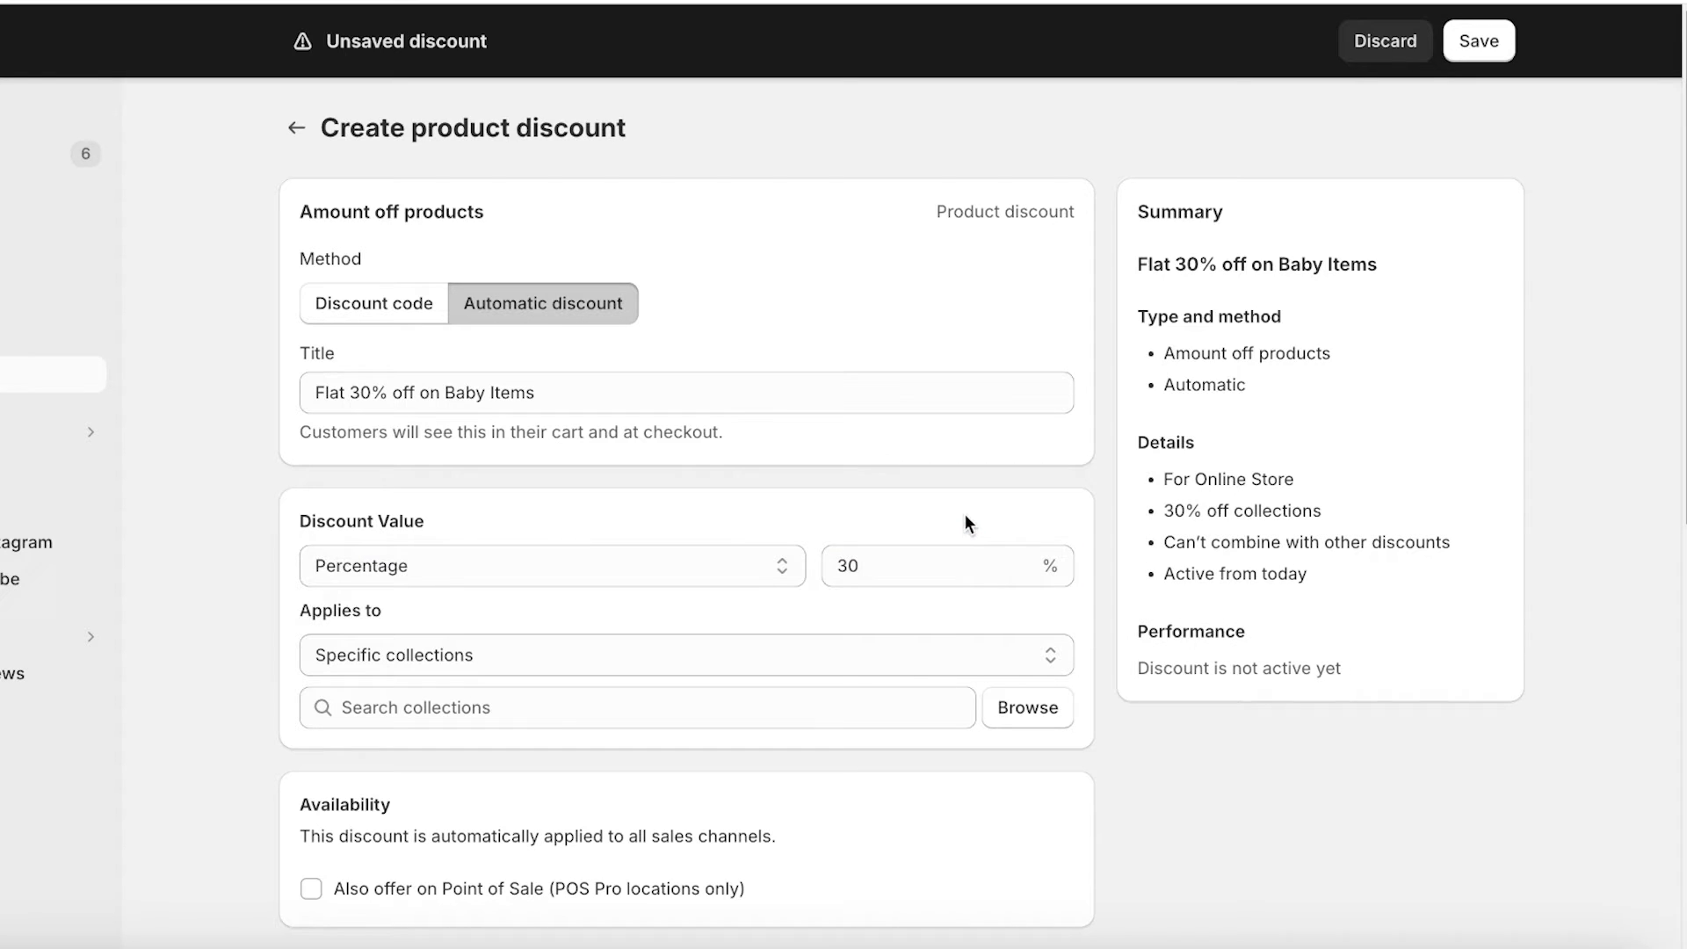
# Make the discount apply to specific products and browse the product catalogue.
pyautogui.click(645, 640)
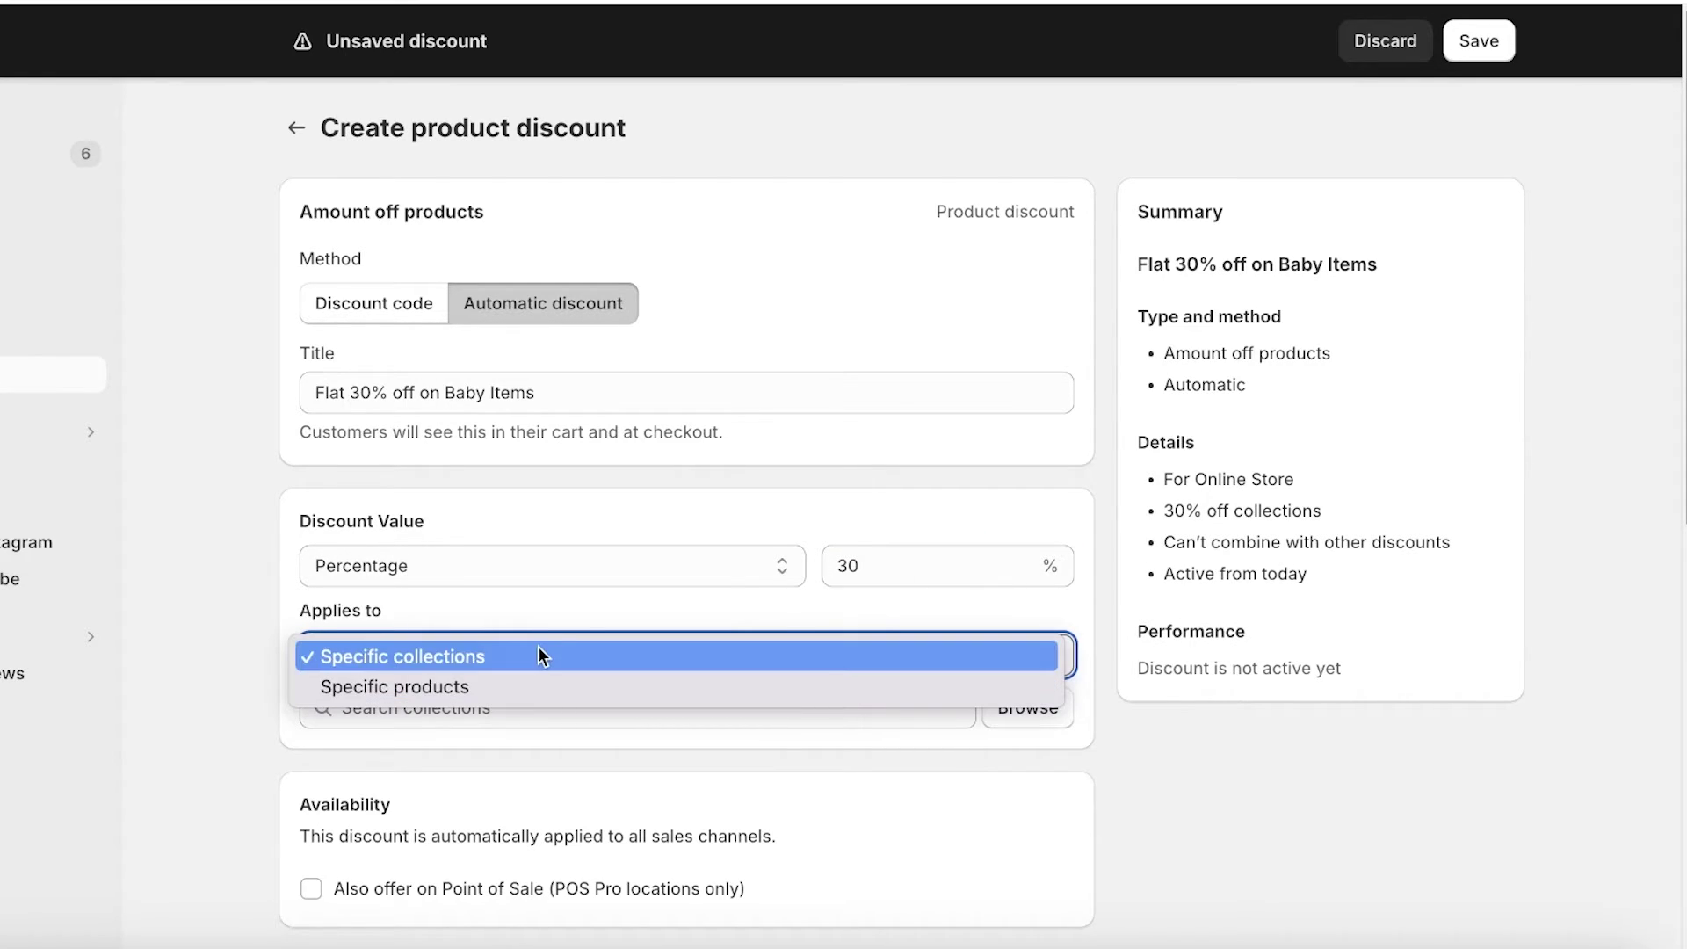
pyautogui.click(520, 683)
pyautogui.scroll(-3, 718, 693)
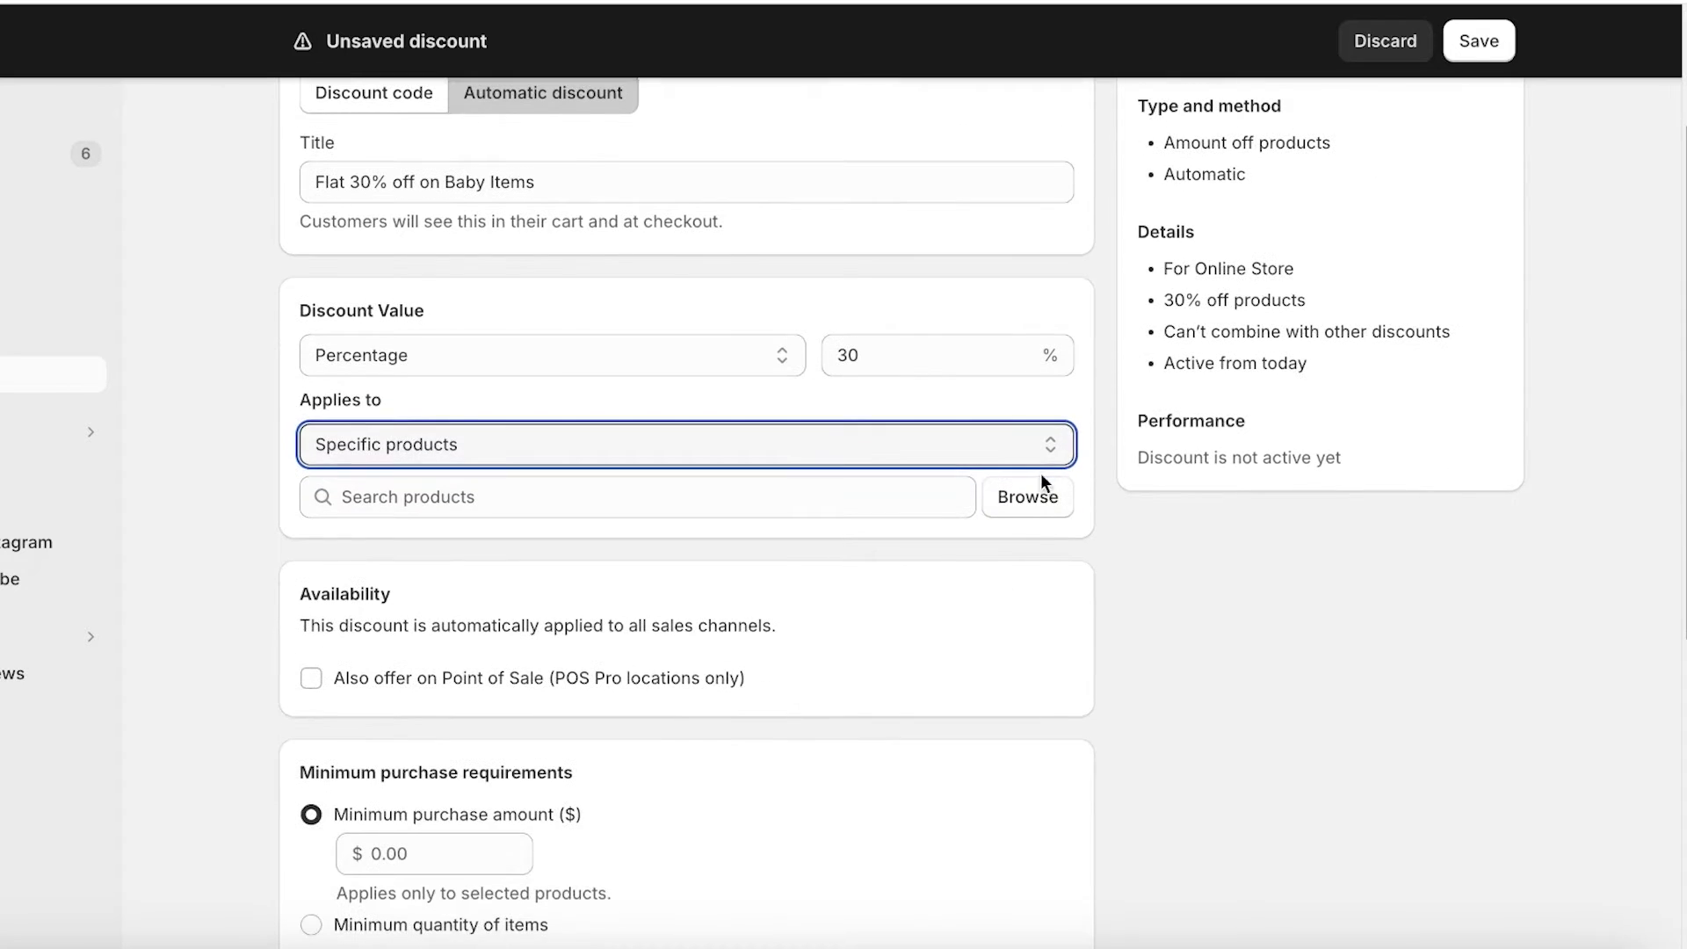
pyautogui.click(1042, 479)
# Tick the Animal Bunny romper with all of its variants.
pyautogui.scroll(-10, 633, 550)
pyautogui.scroll(10, 439, 562)
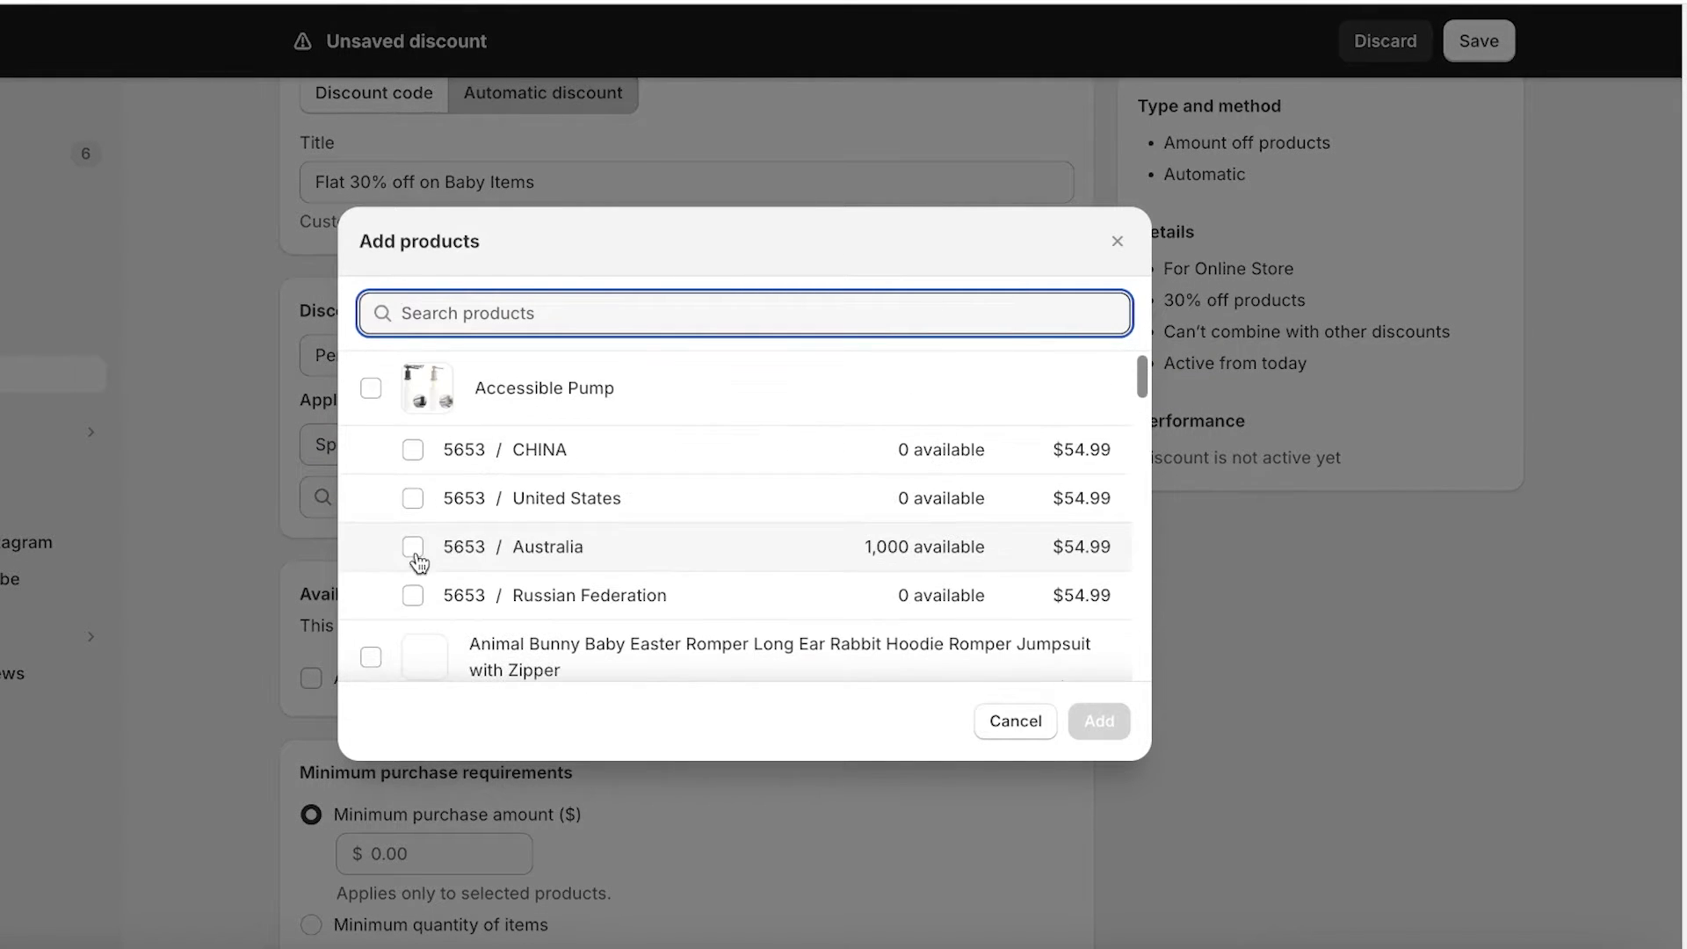
pyautogui.moveTo(1134, 377); pyautogui.dragTo(984, 437)
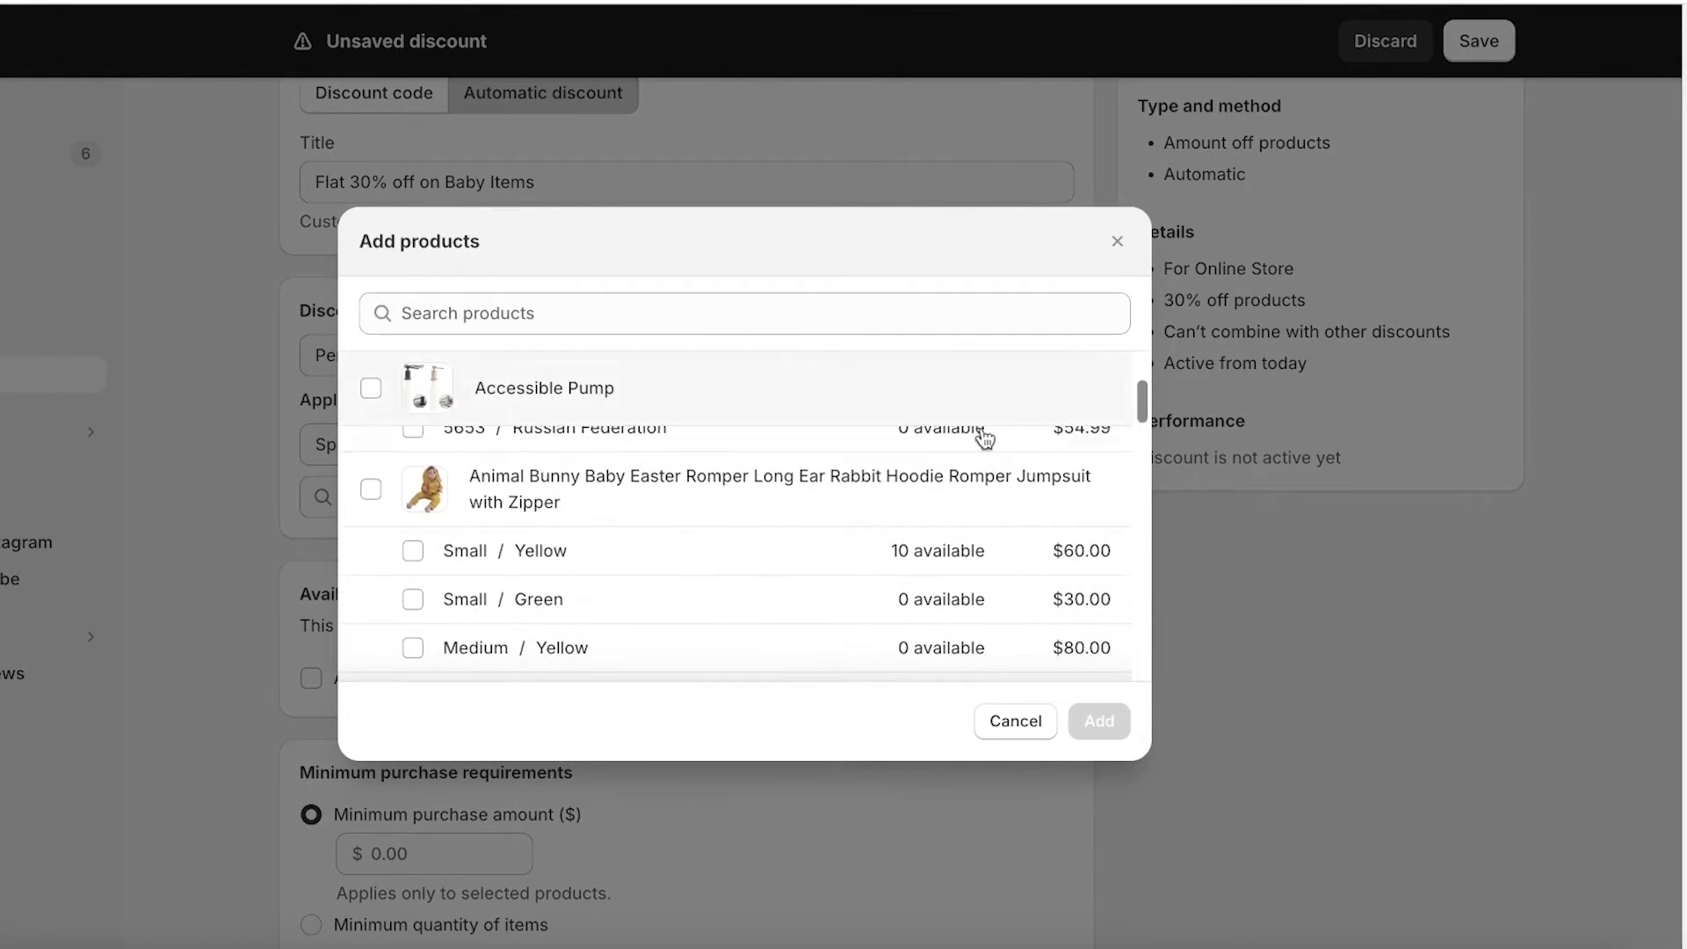
pyautogui.click(371, 488)
# Clear the romper's variants and keep only Small / Yellow selected.
pyautogui.scroll(-2, 370, 490)
pyautogui.scroll(4, 373, 490)
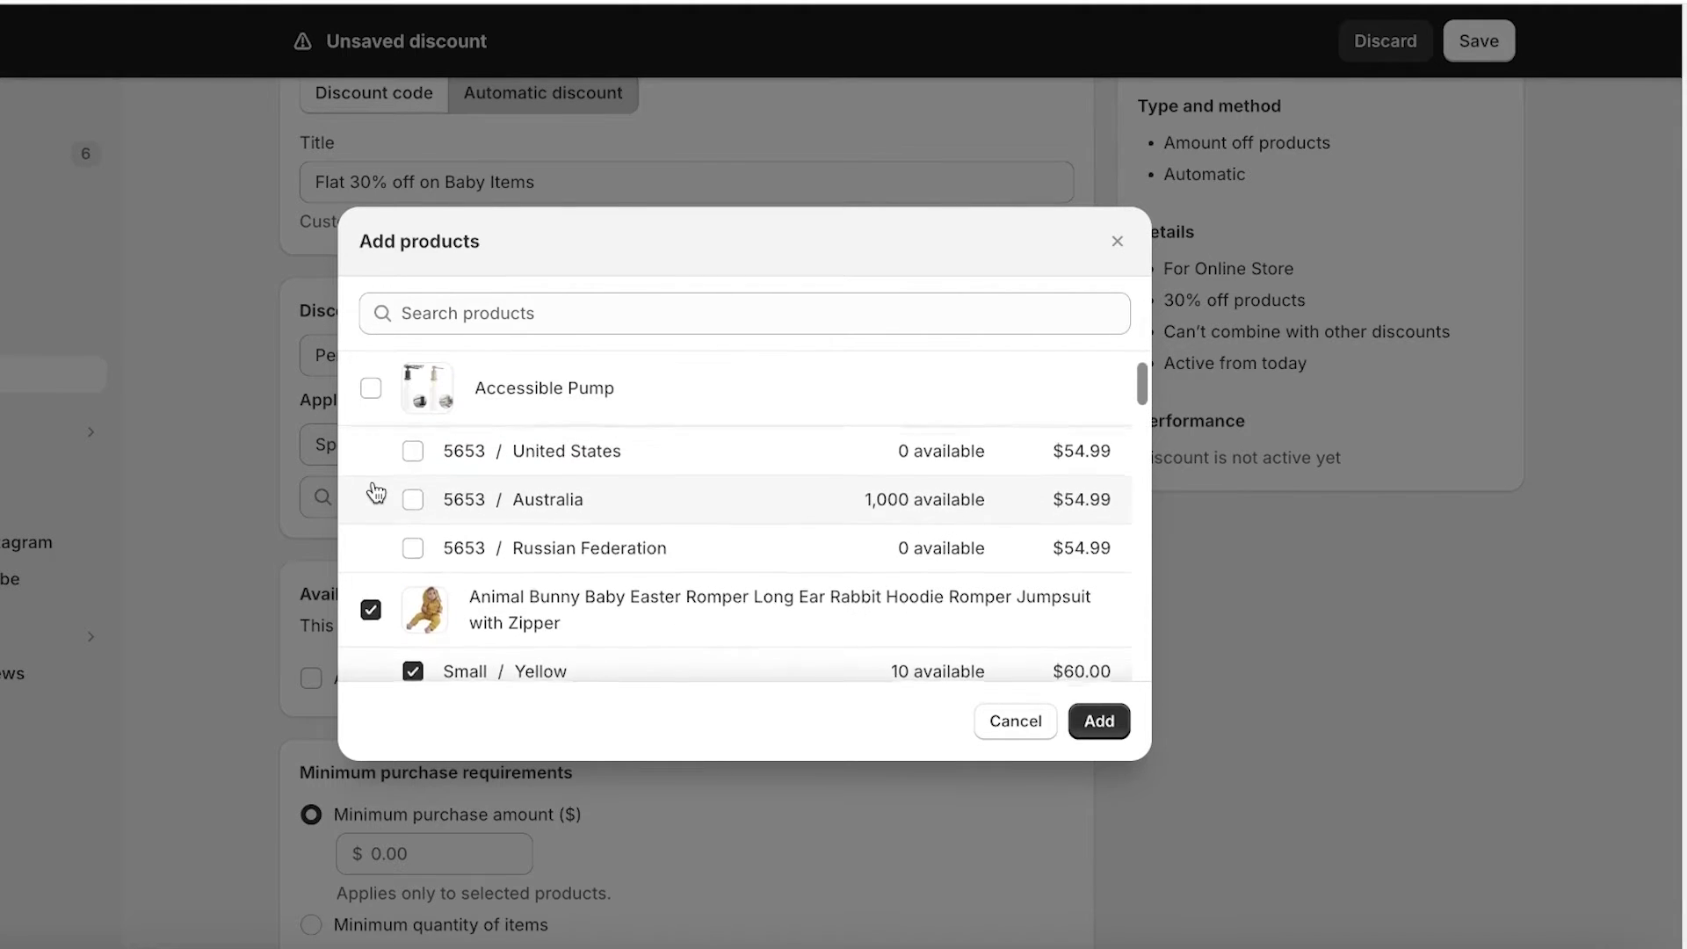
pyautogui.scroll(-3, 376, 492)
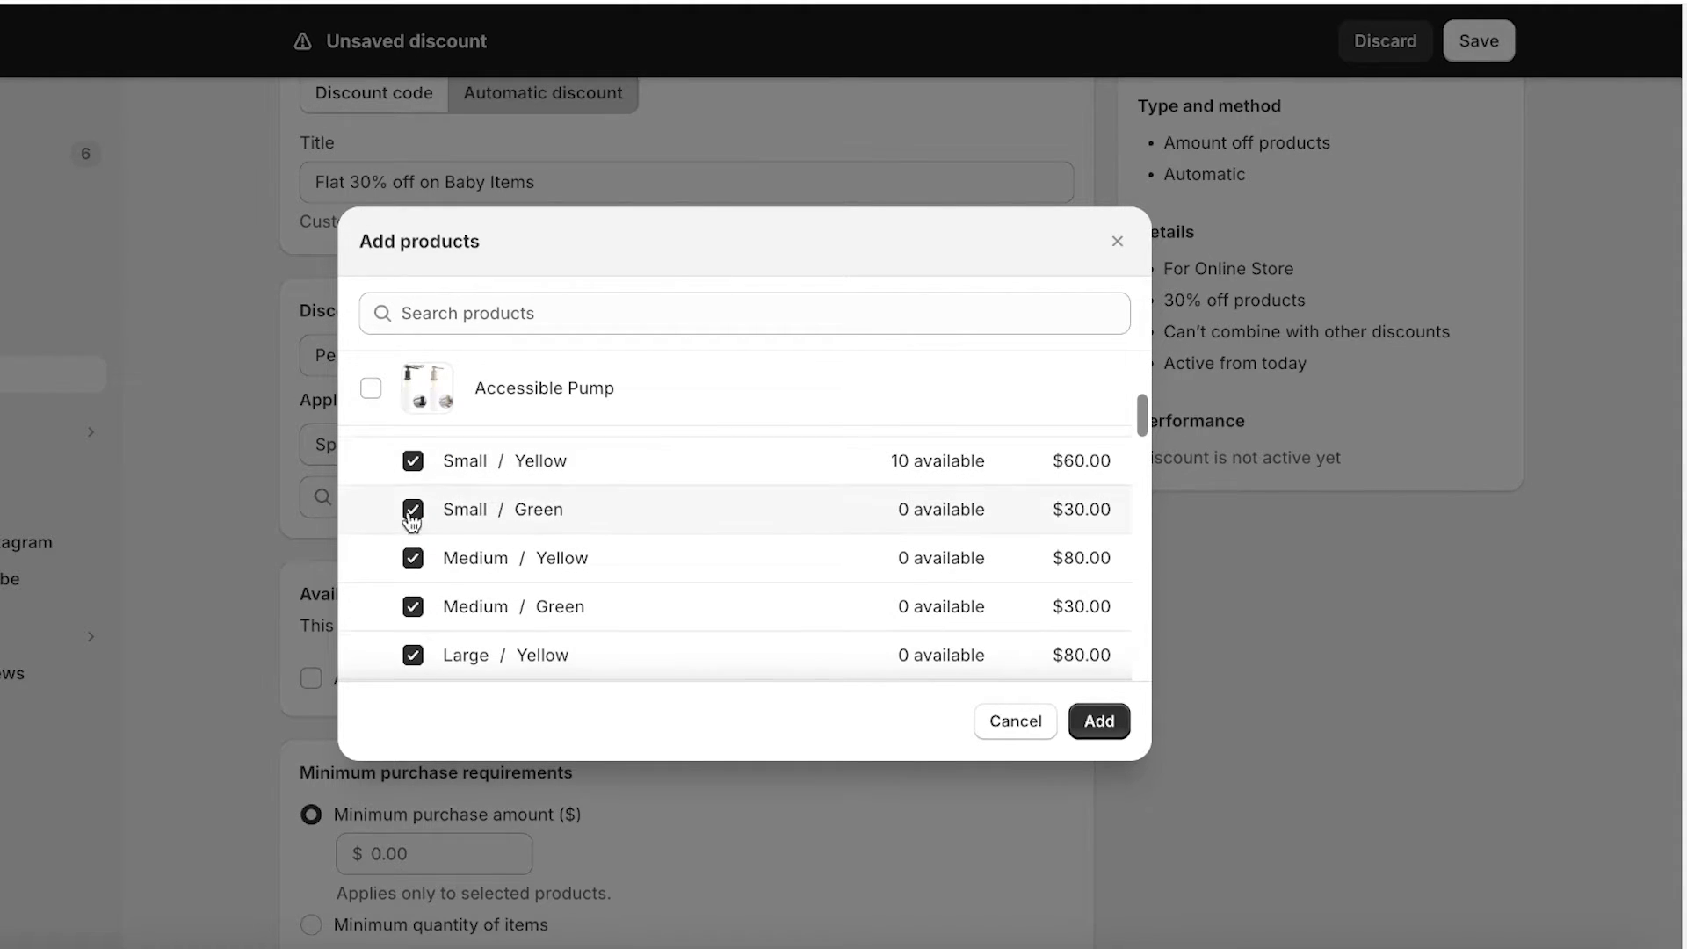
pyautogui.scroll(3, 397, 527)
pyautogui.scroll(-3, 402, 545)
pyautogui.scroll(-1, 426, 553)
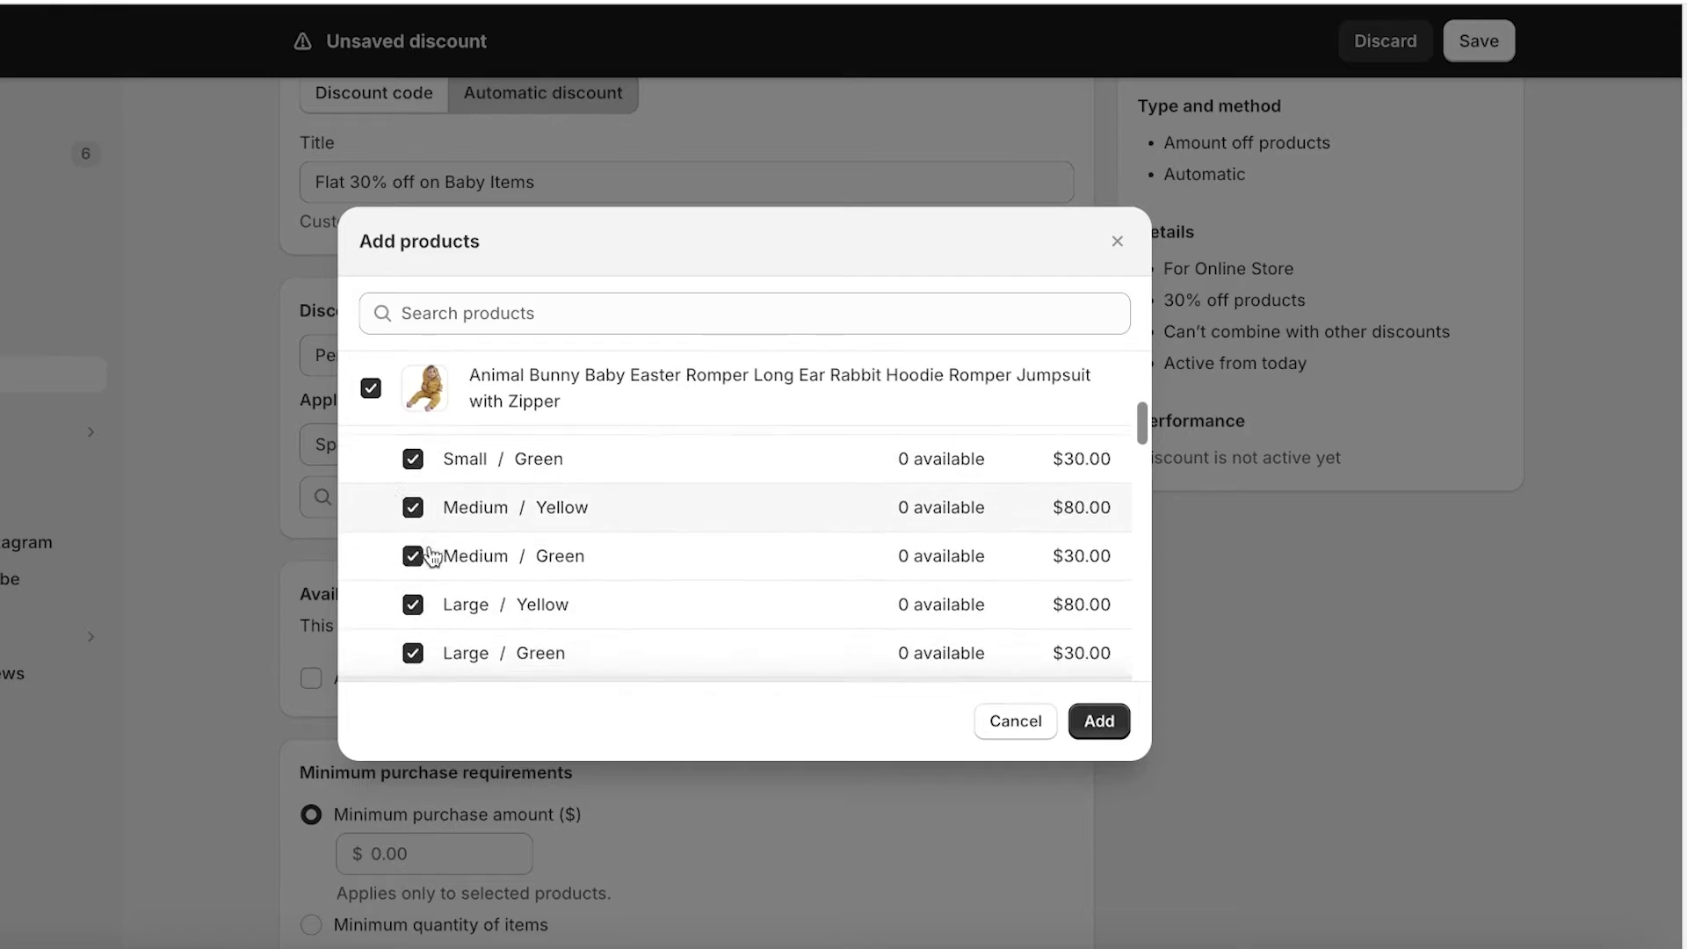
pyautogui.scroll(2, 433, 542)
pyautogui.scroll(-2, 429, 541)
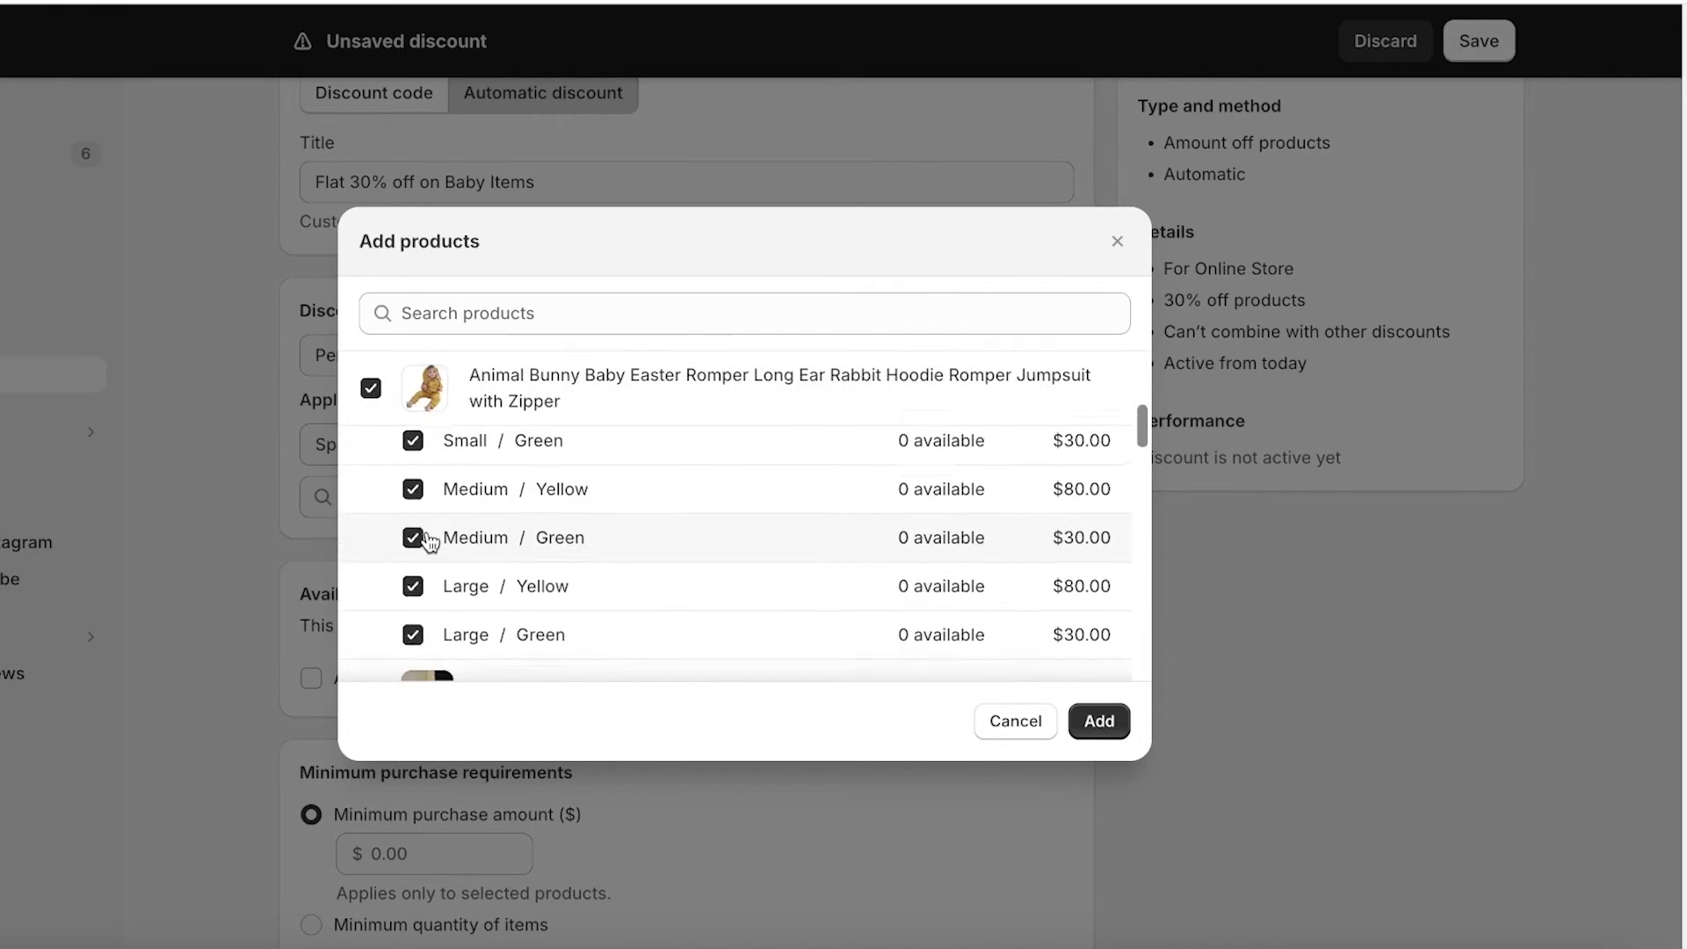
pyautogui.scroll(2, 417, 510)
pyautogui.click(369, 454)
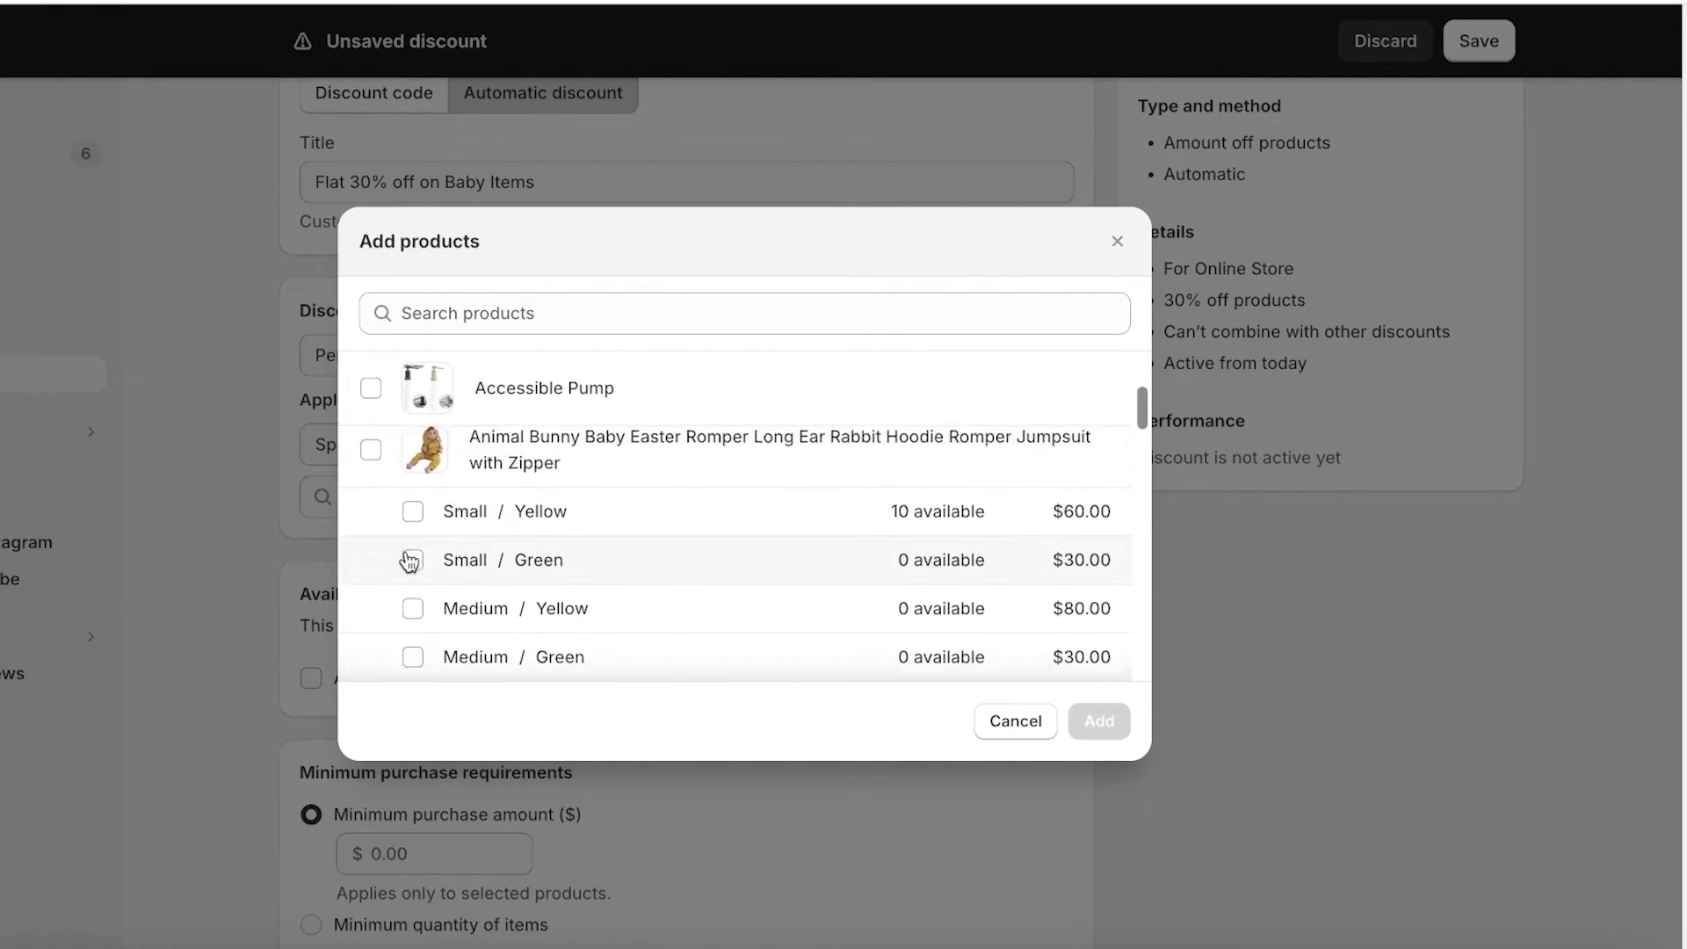
pyautogui.scroll(-1, 408, 576)
pyautogui.scroll(-1, 413, 600)
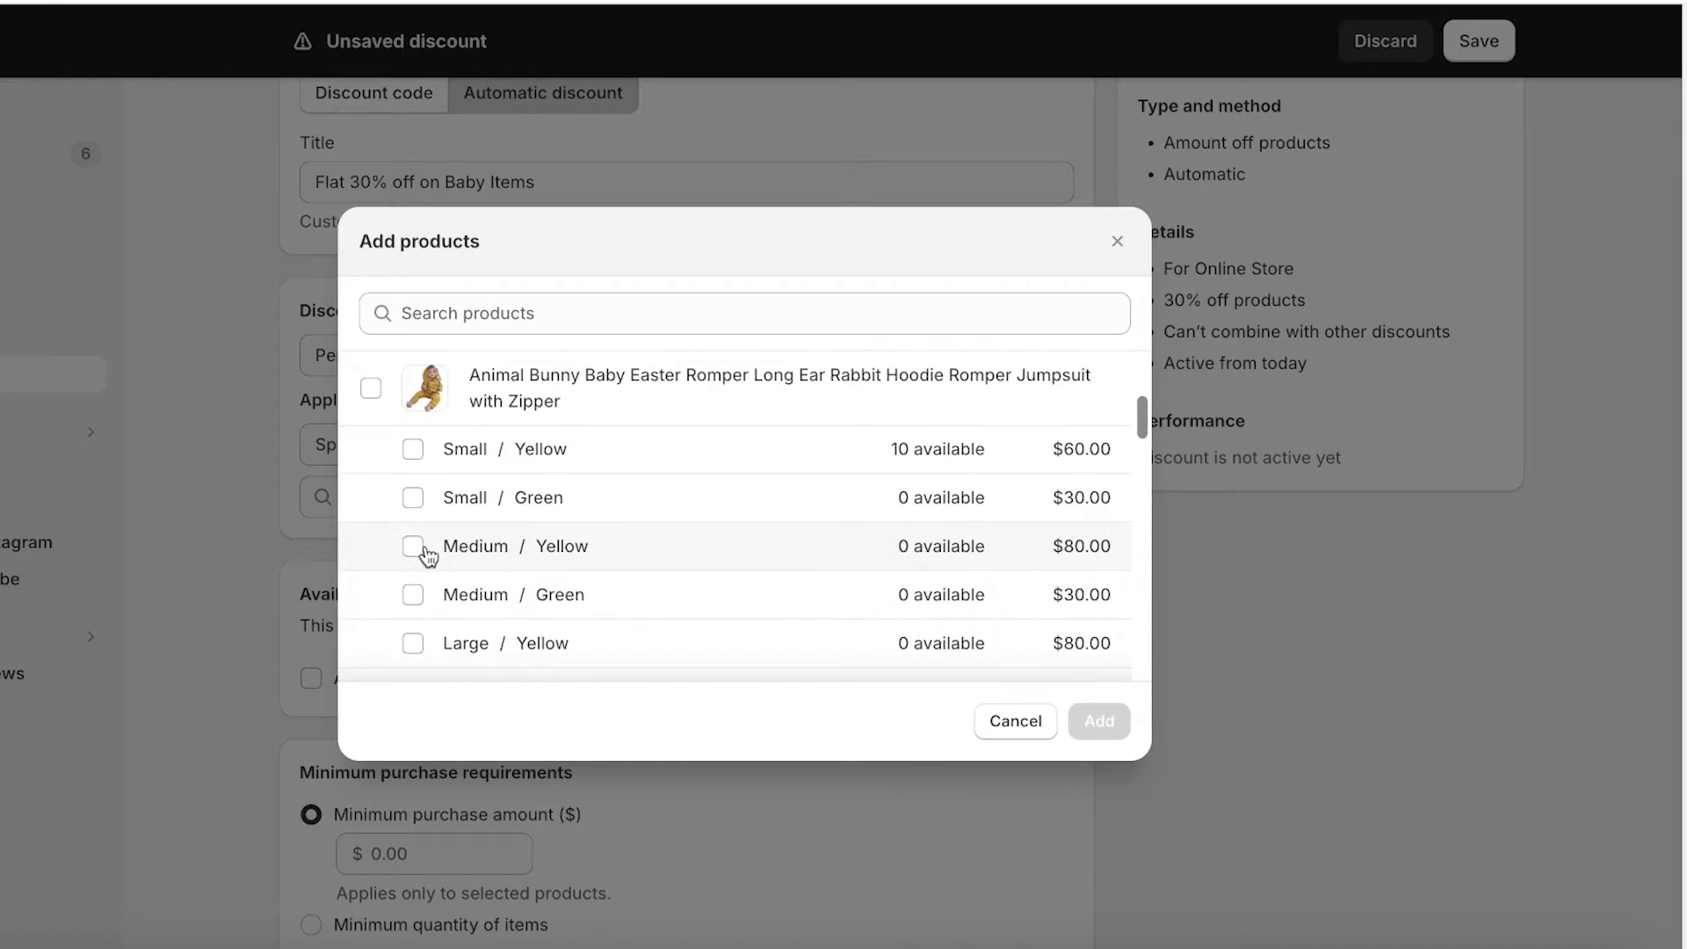
pyautogui.scroll(1, 416, 536)
pyautogui.scroll(-1, 414, 553)
pyautogui.click(412, 498)
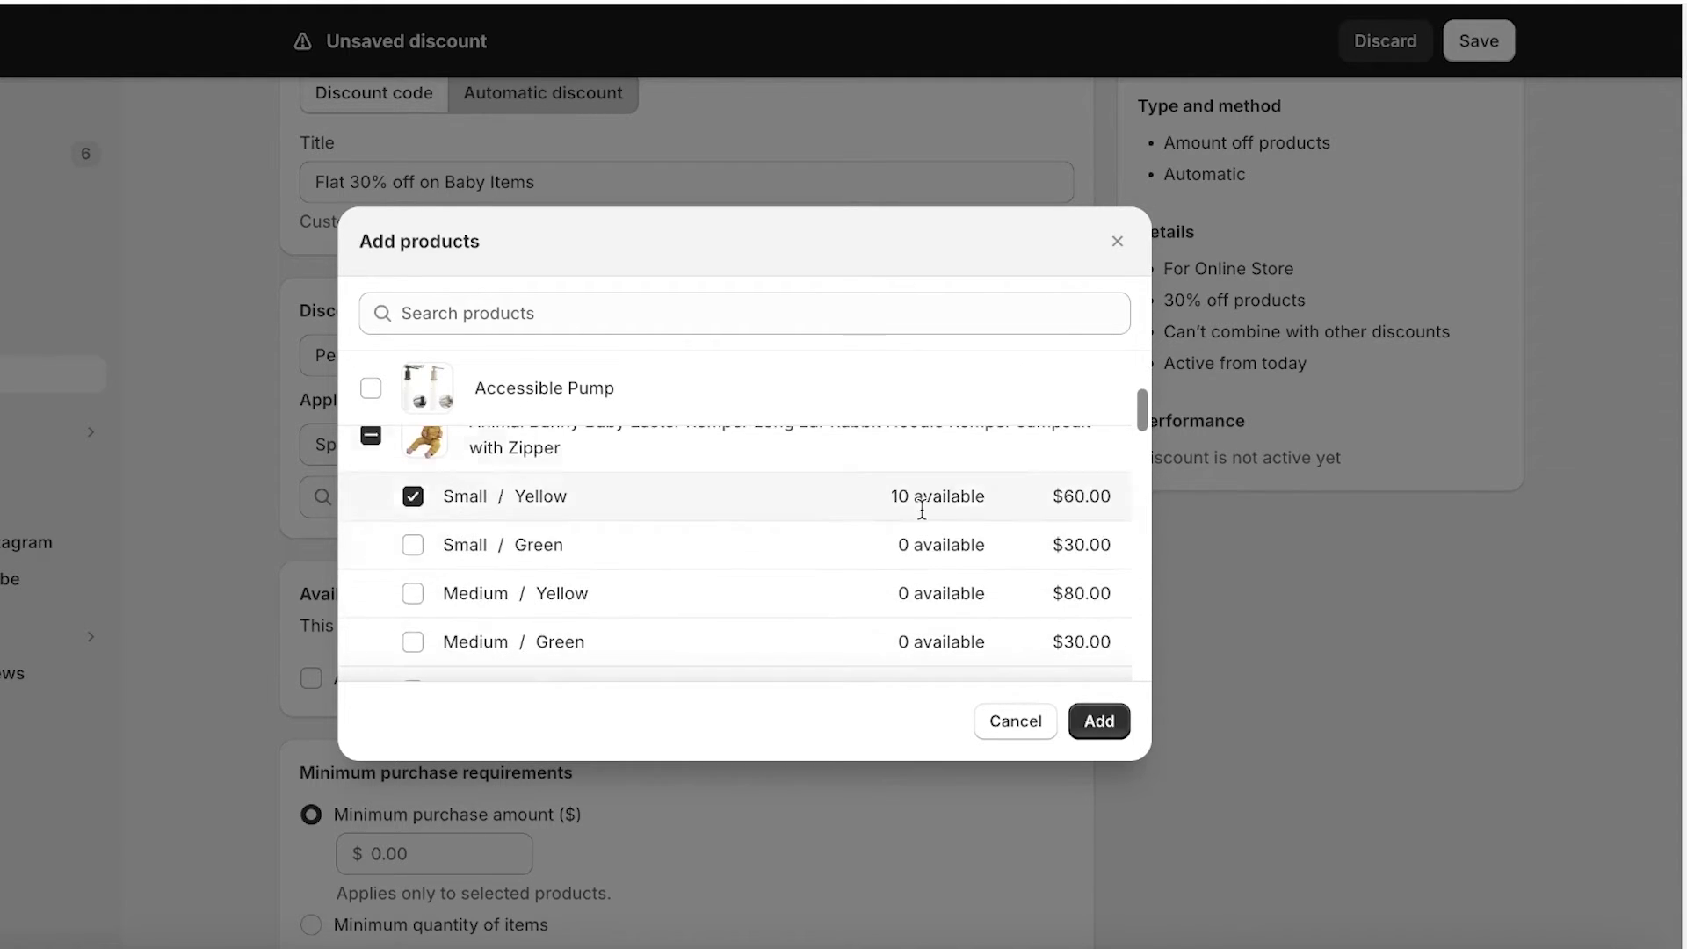
pyautogui.scroll(1, 831, 567)
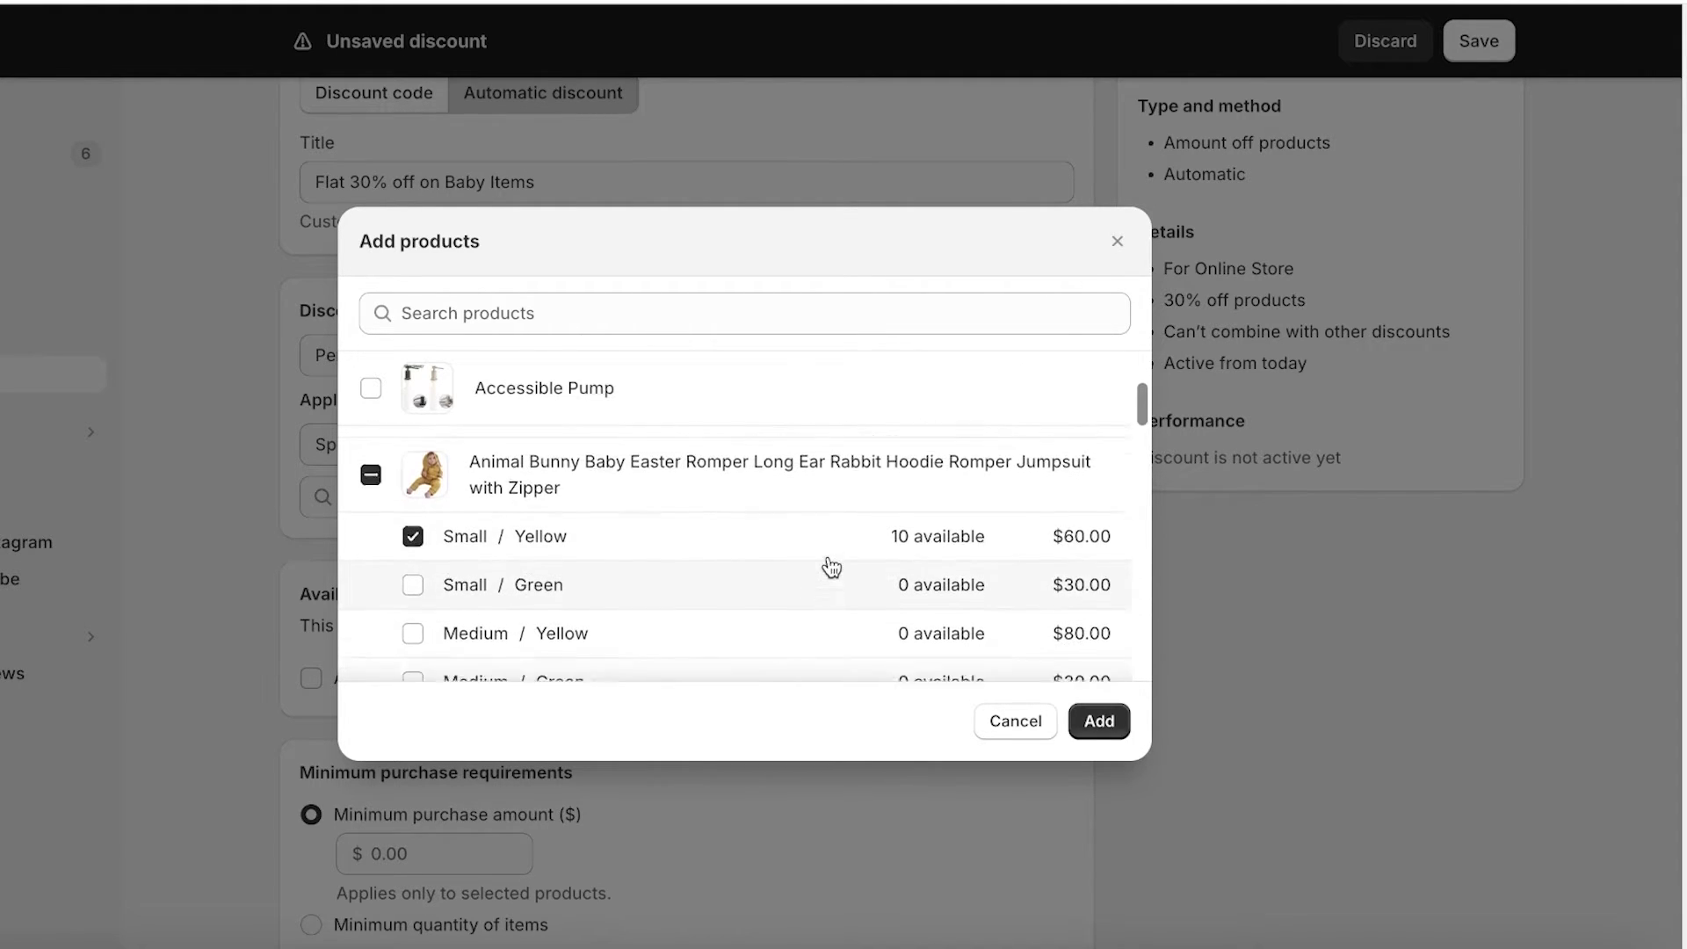
# Add the Small / Yellow variant and set a $1.00 minimum purchase amount after the save error.
pyautogui.click(1099, 721)
pyautogui.click(1479, 41)
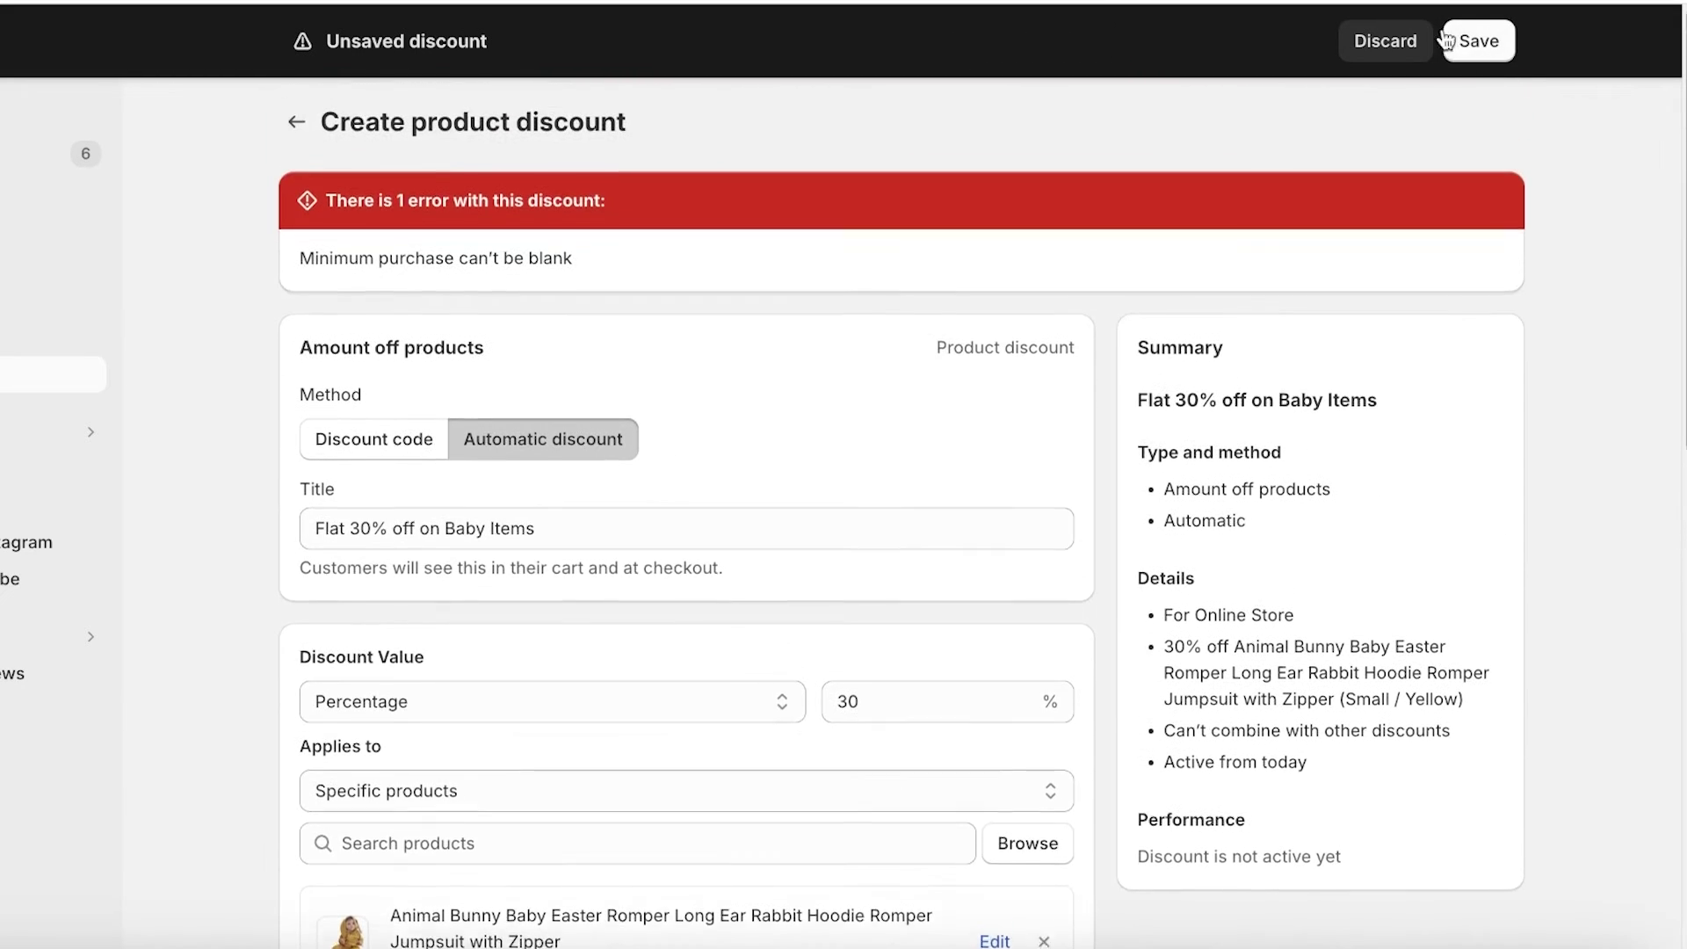
pyautogui.scroll(-10, 700, 305)
pyautogui.click(428, 351)
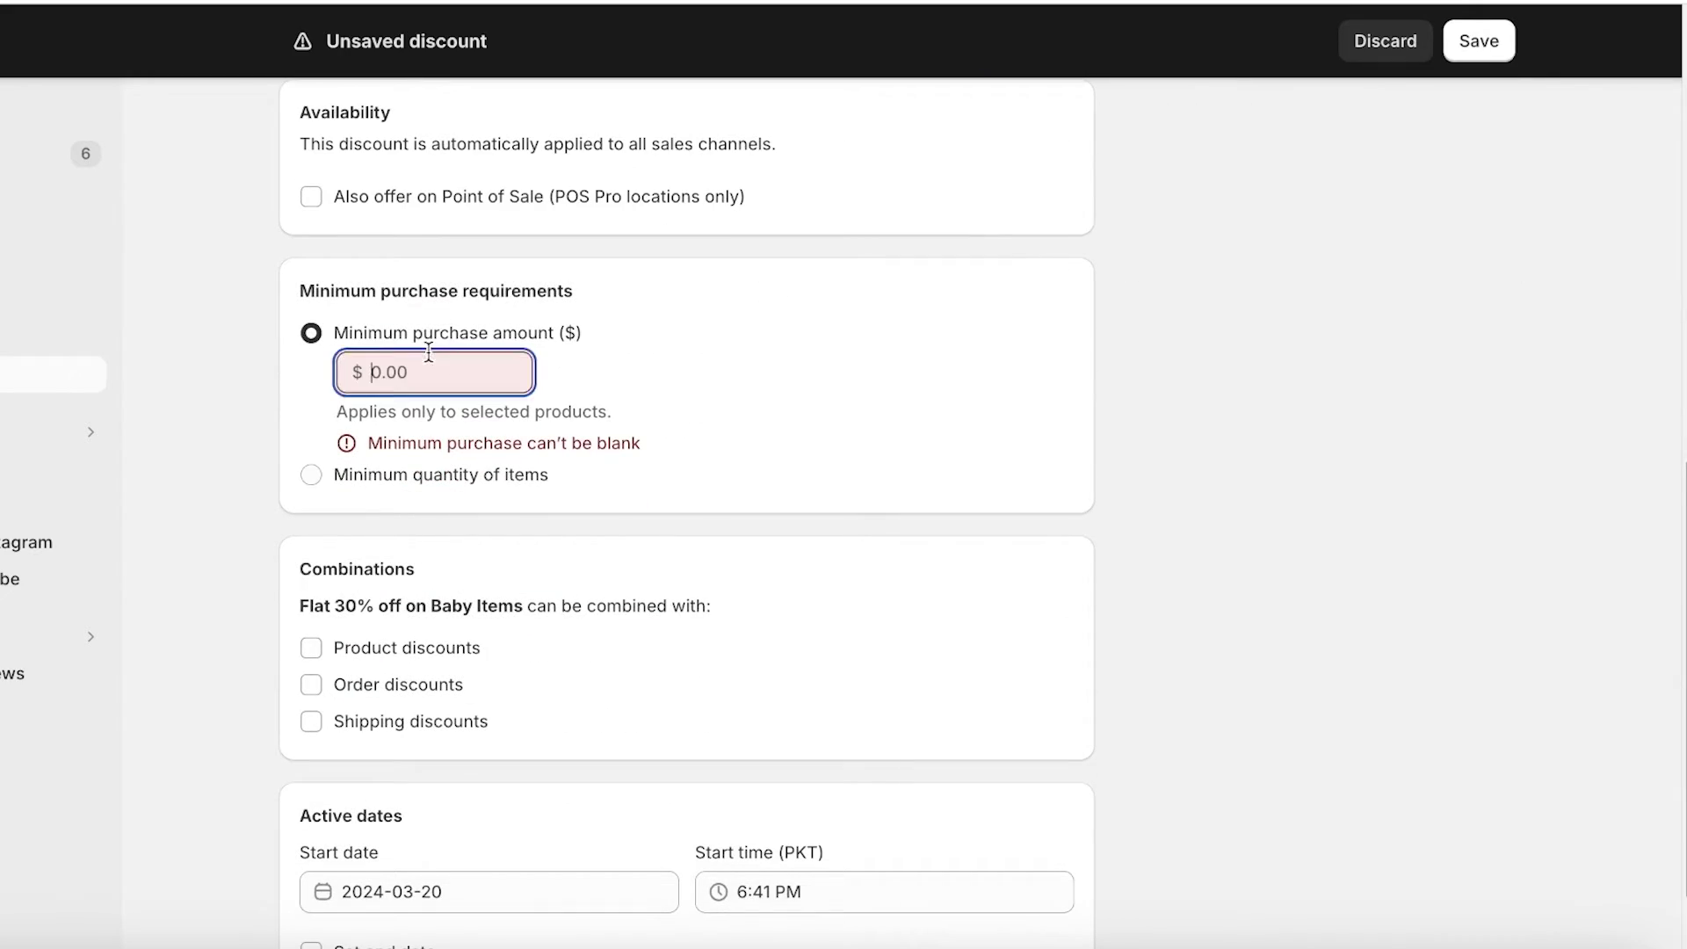
pyautogui.write('1')
pyautogui.click(676, 452)
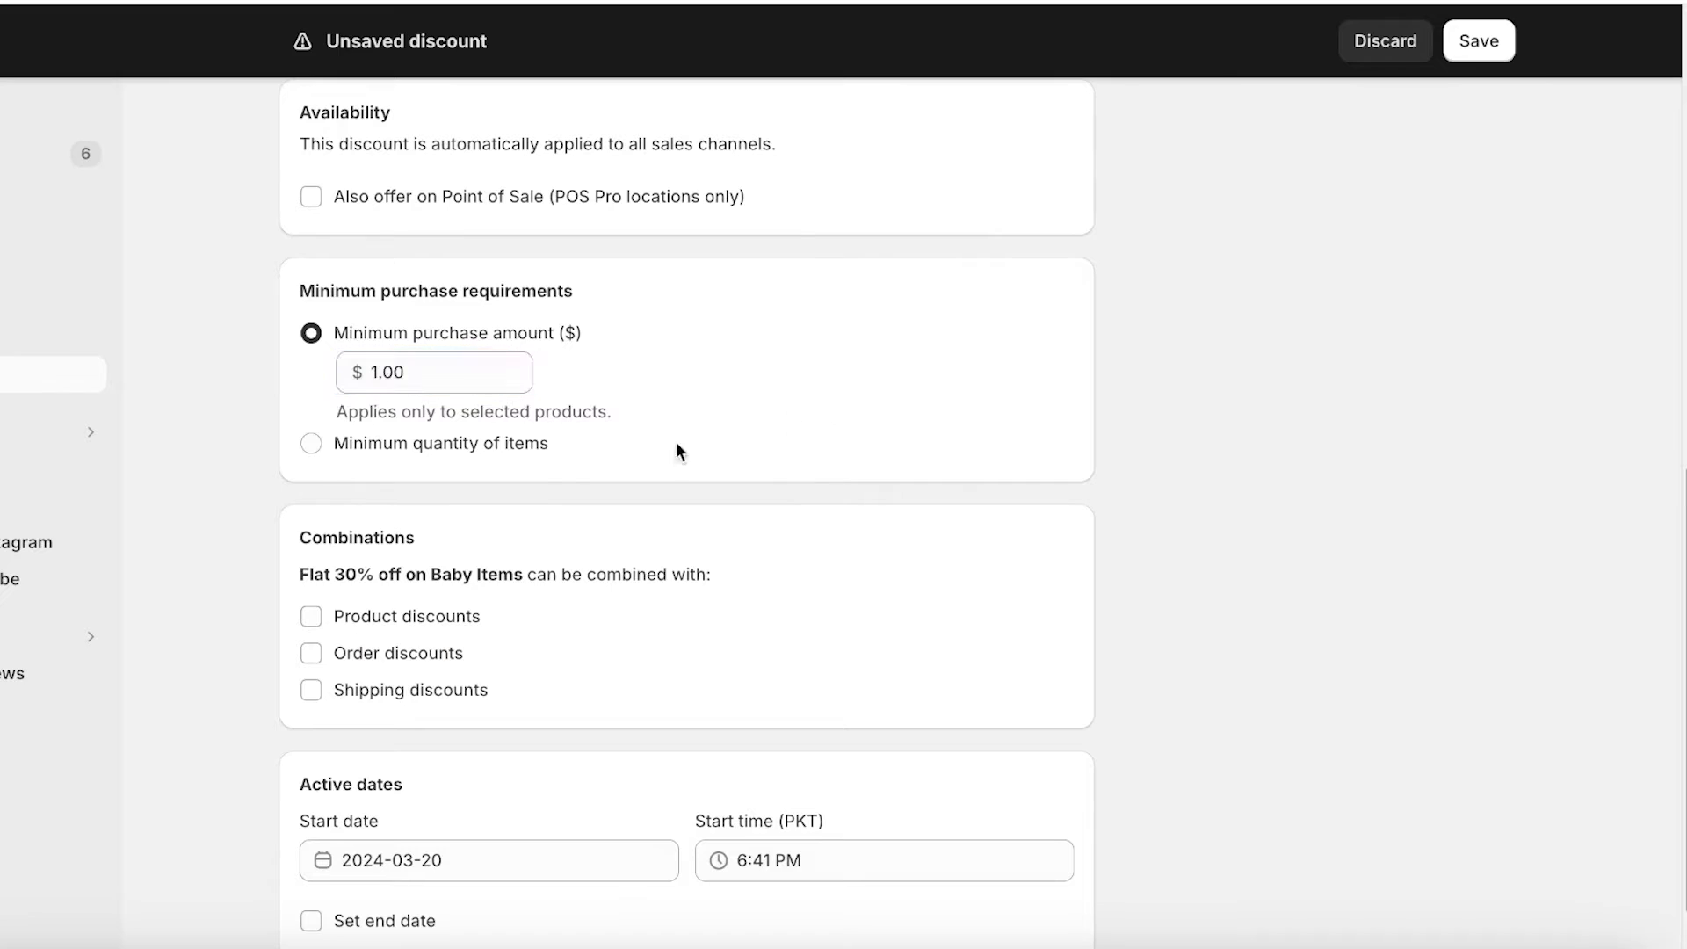
# Allow combining with product, order and shipping discounts, and save the discount.
pyautogui.scroll(-1, 571, 465)
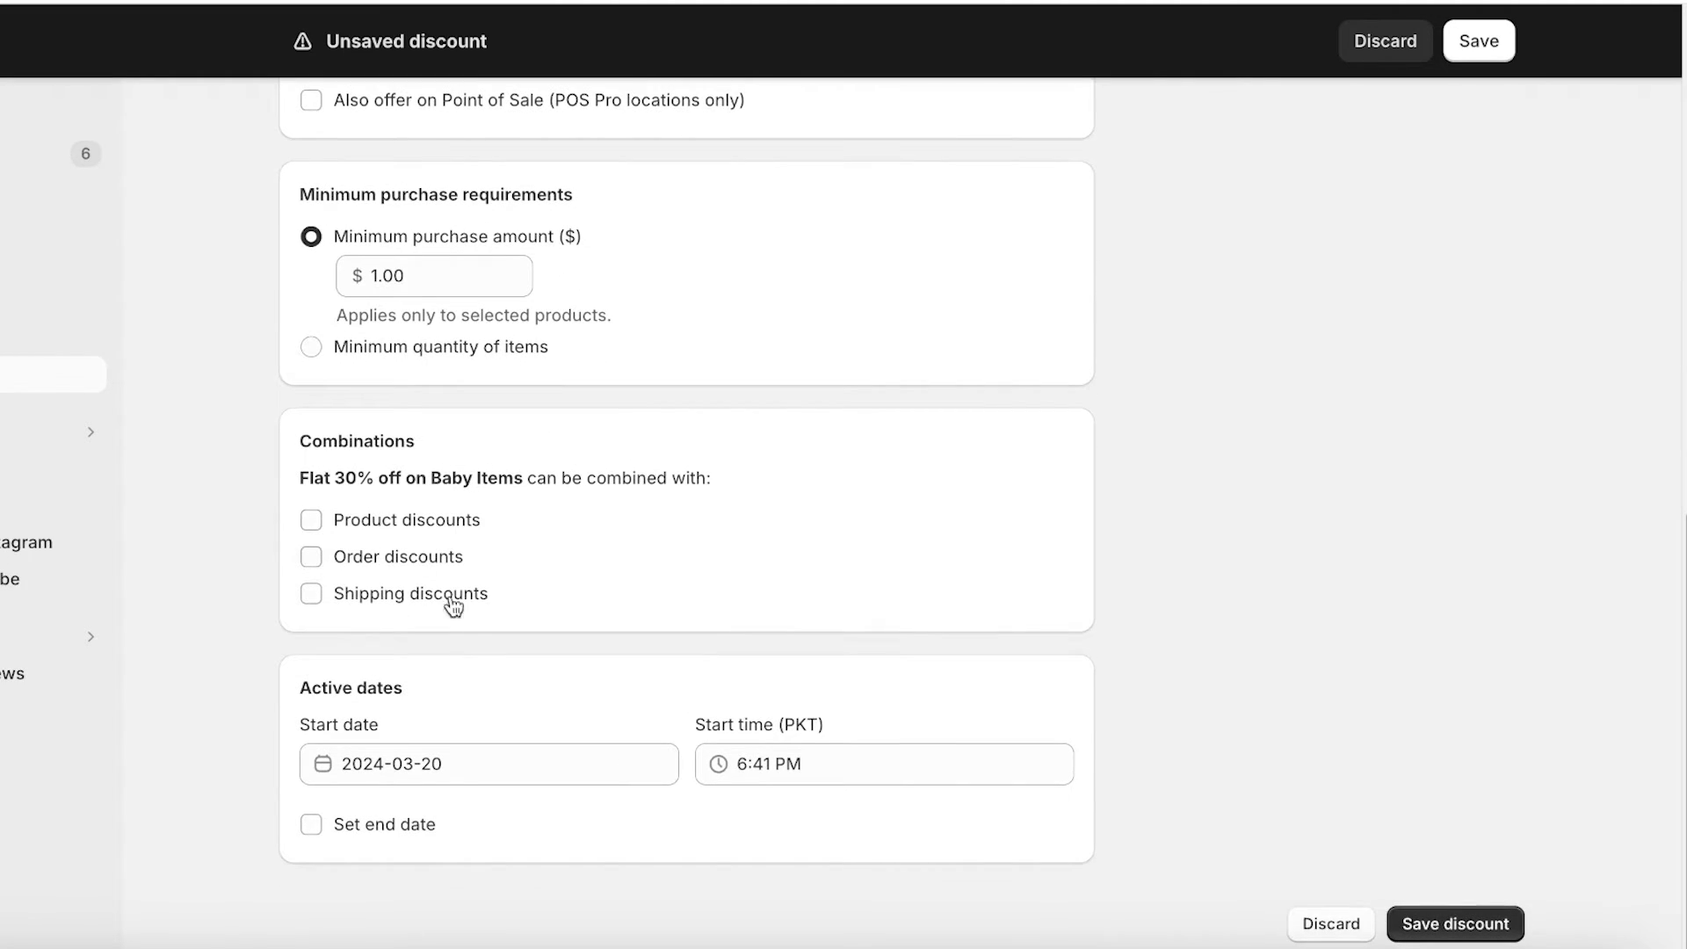
pyautogui.click(369, 524)
pyautogui.click(381, 608)
pyautogui.click(371, 813)
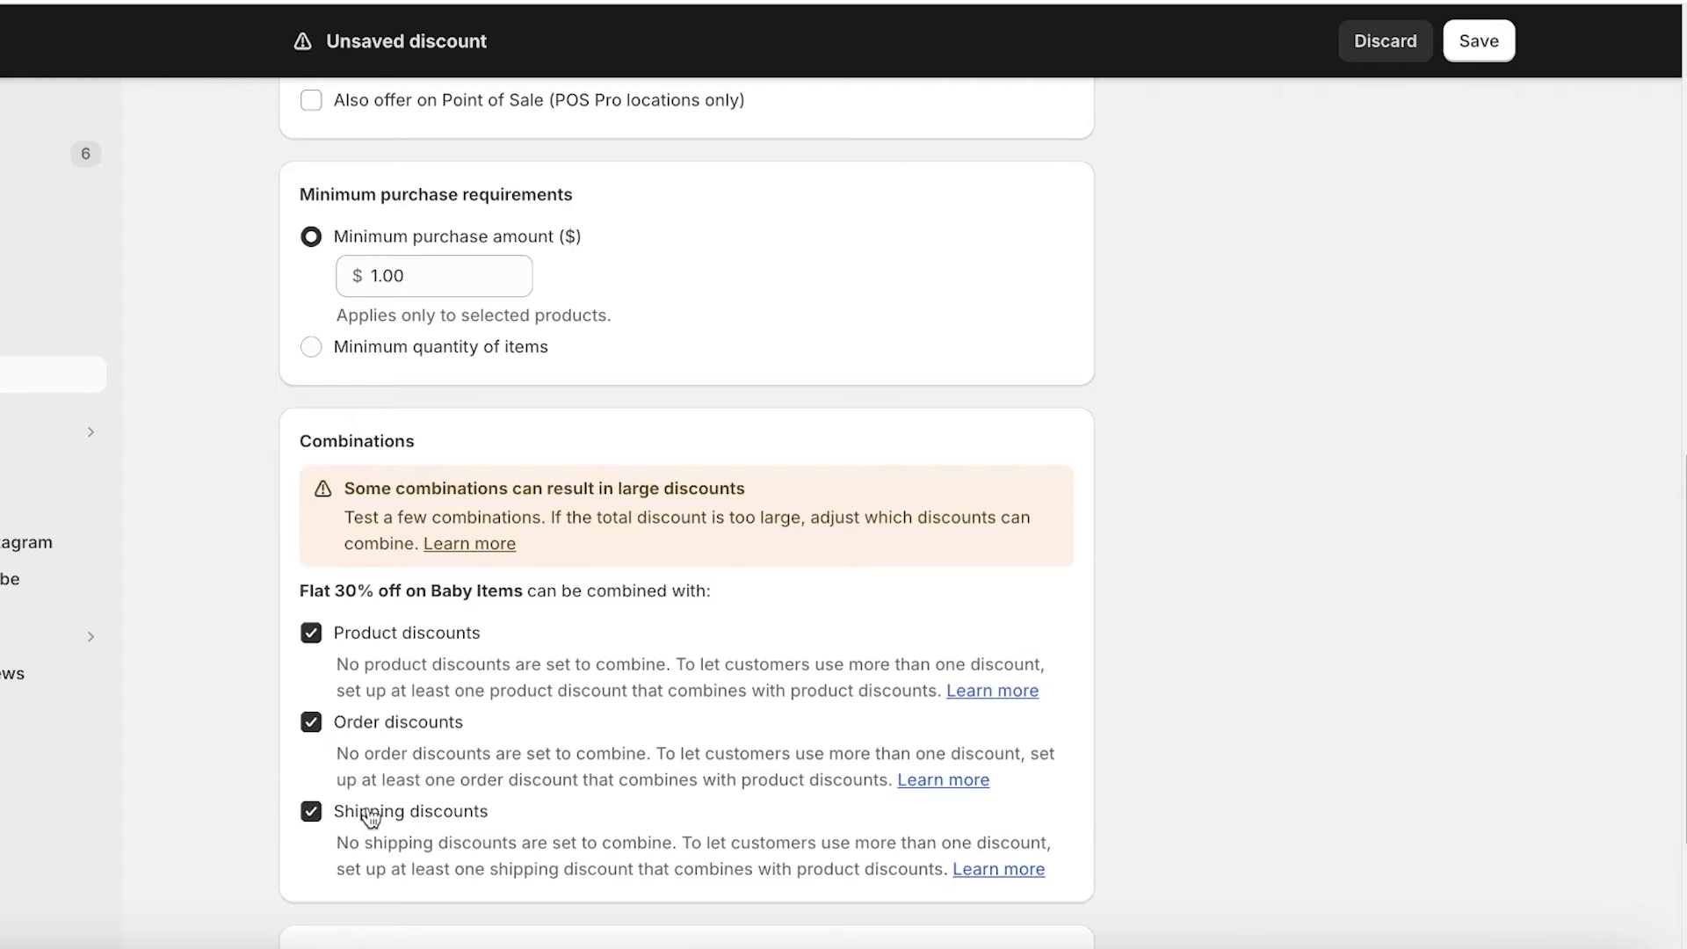
pyautogui.click(1480, 42)
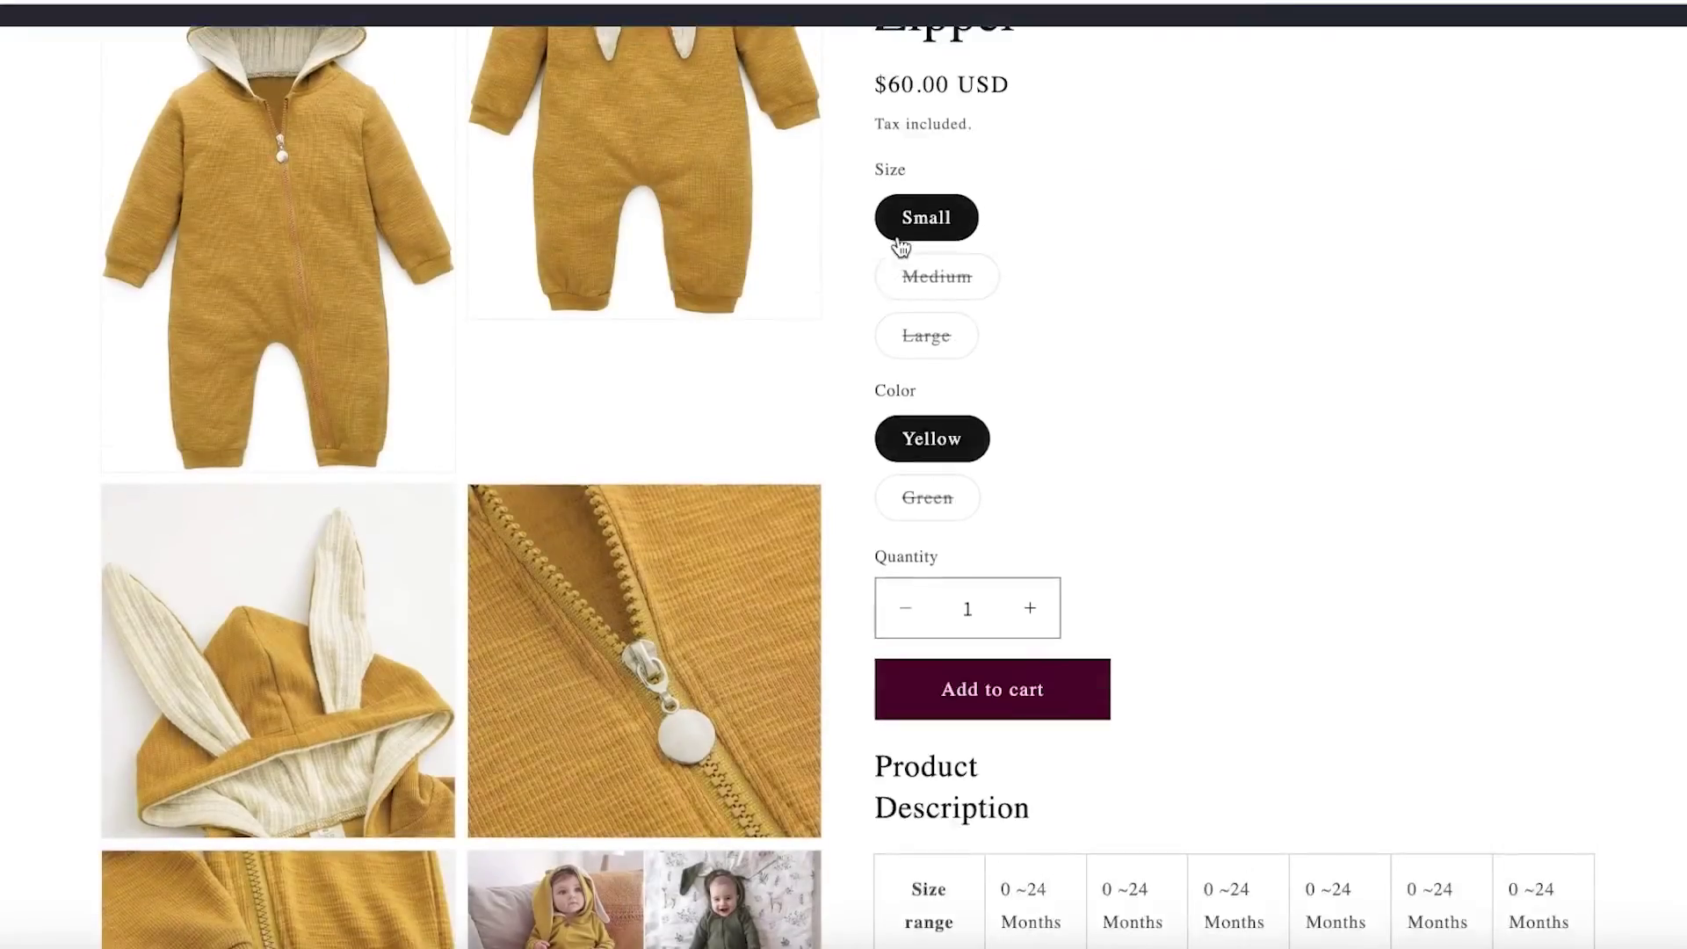
# Compare the romper's Medium and Small sizes on the storefront, then go back to Discounts.
pyautogui.scroll(8, 897, 242)
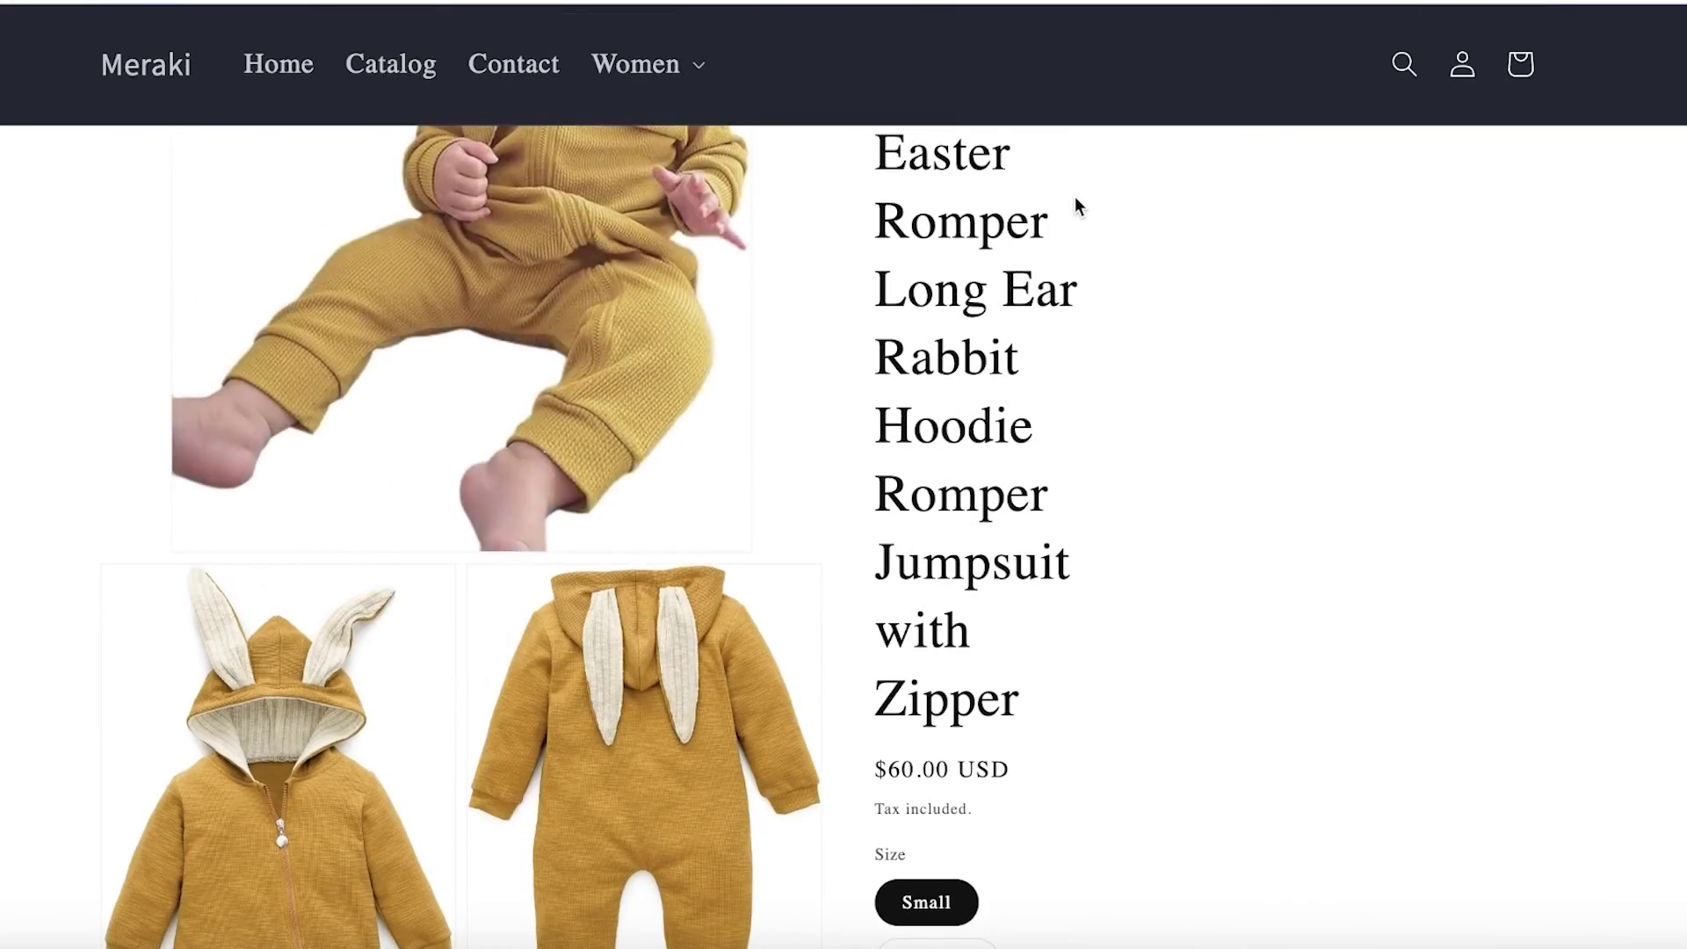
pyautogui.scroll(-10, 1074, 207)
pyautogui.scroll(8, 878, 395)
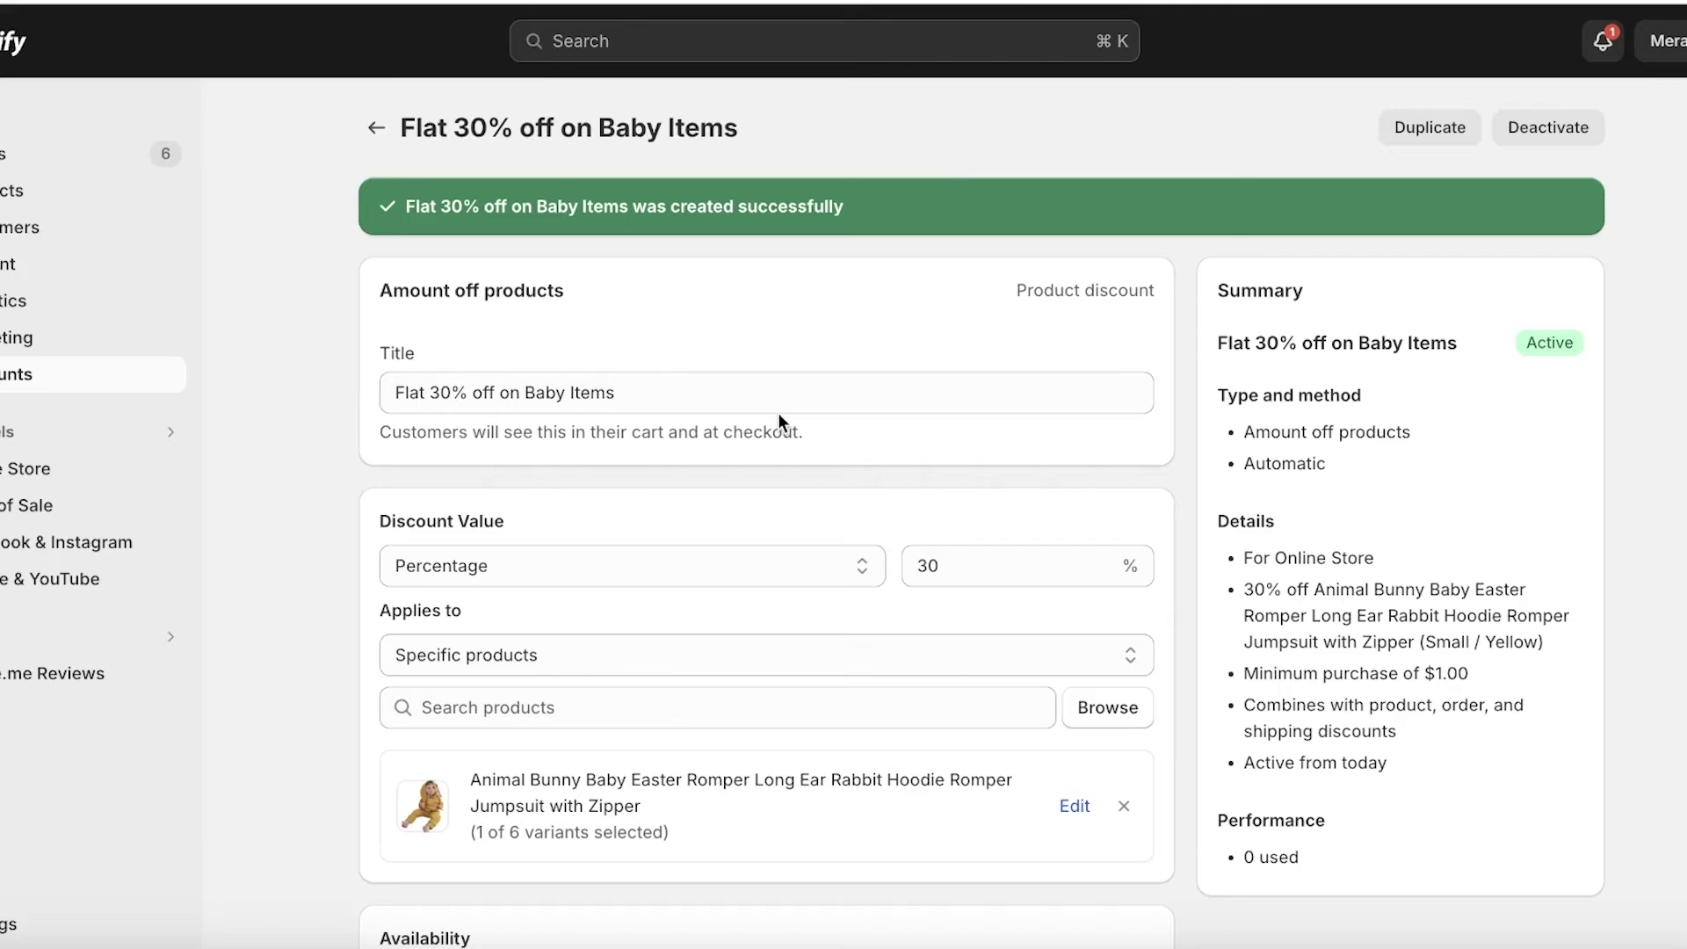
pyautogui.scroll(-3, 779, 420)
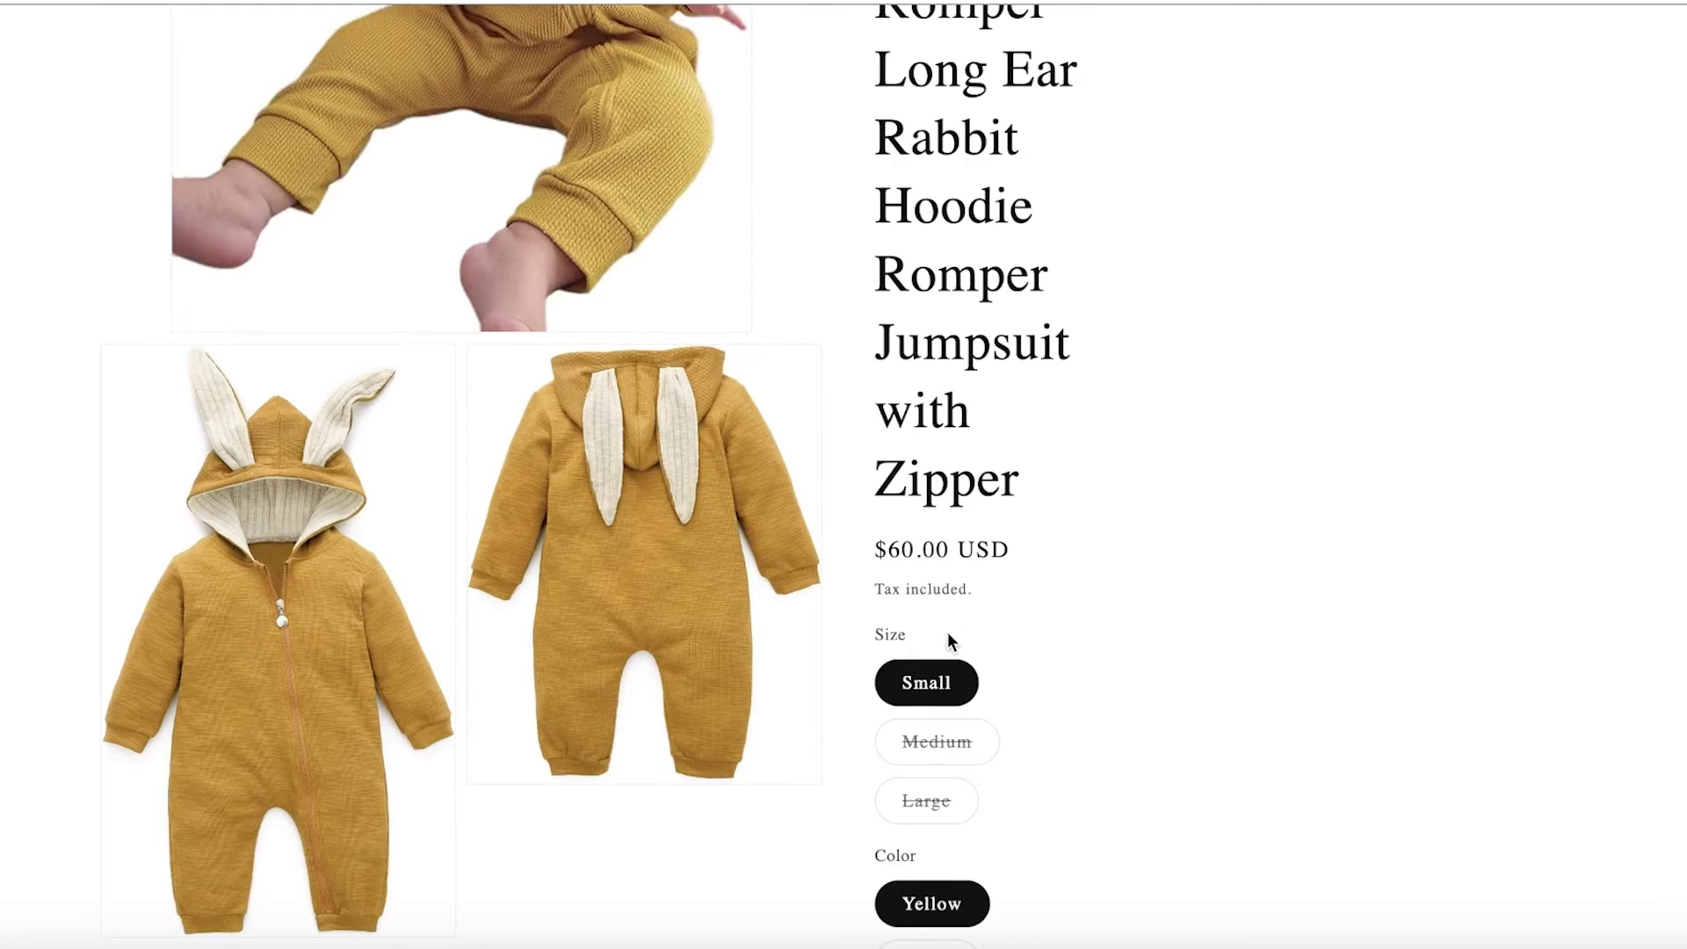
pyautogui.click(935, 729)
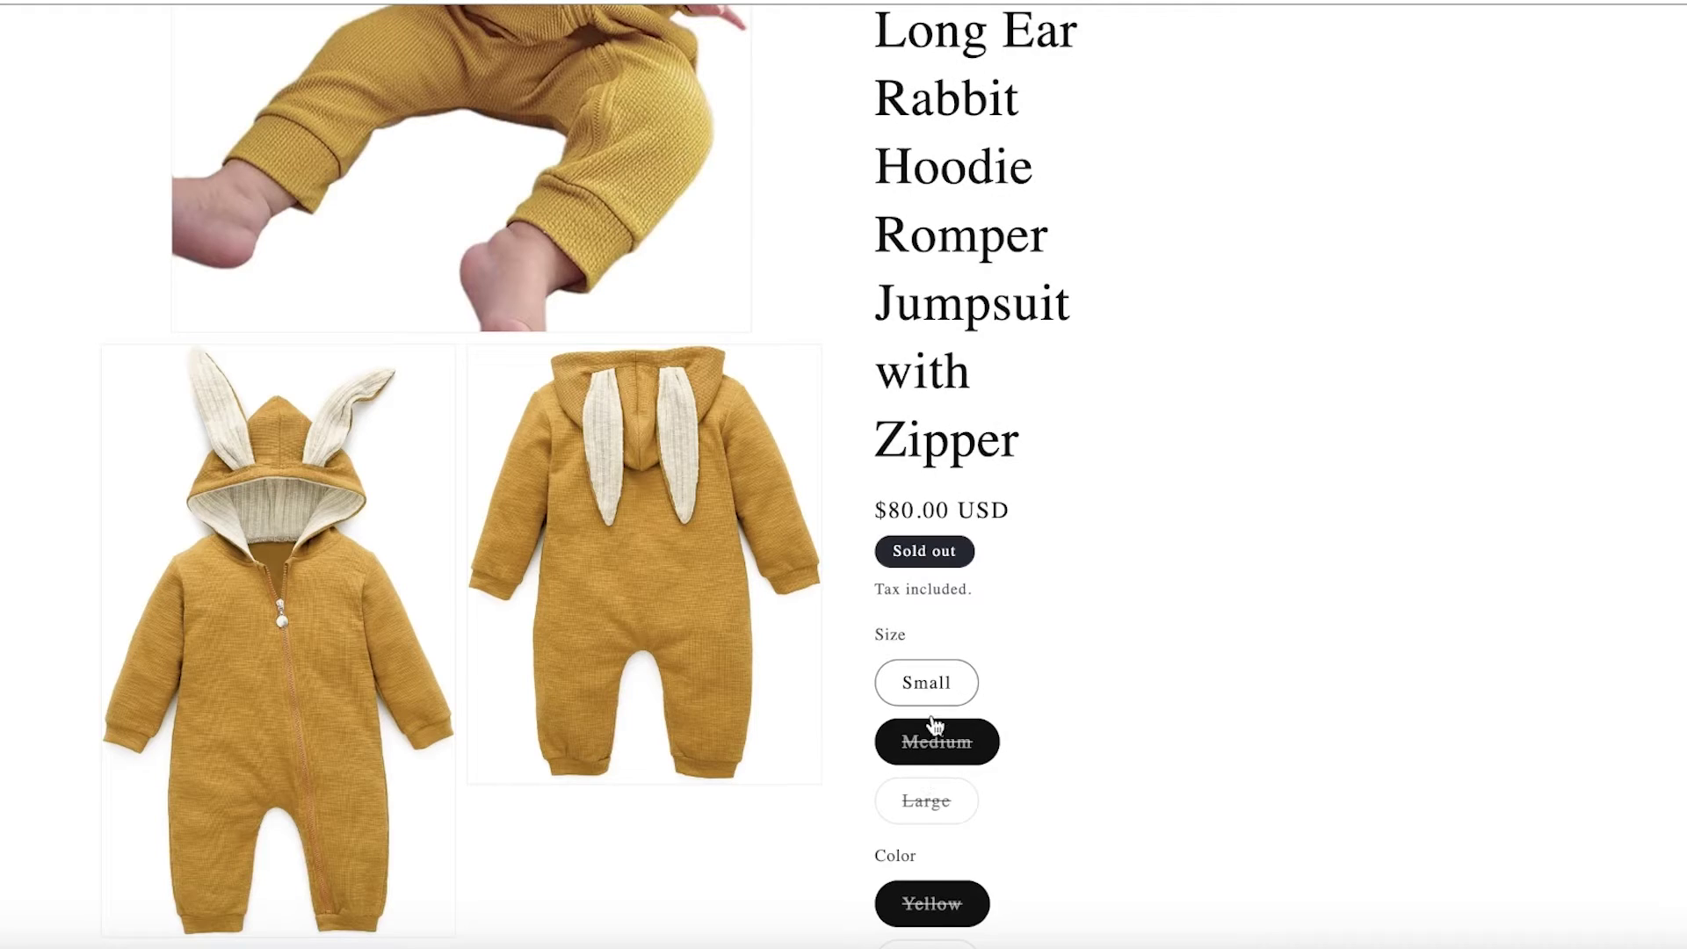
pyautogui.click(926, 682)
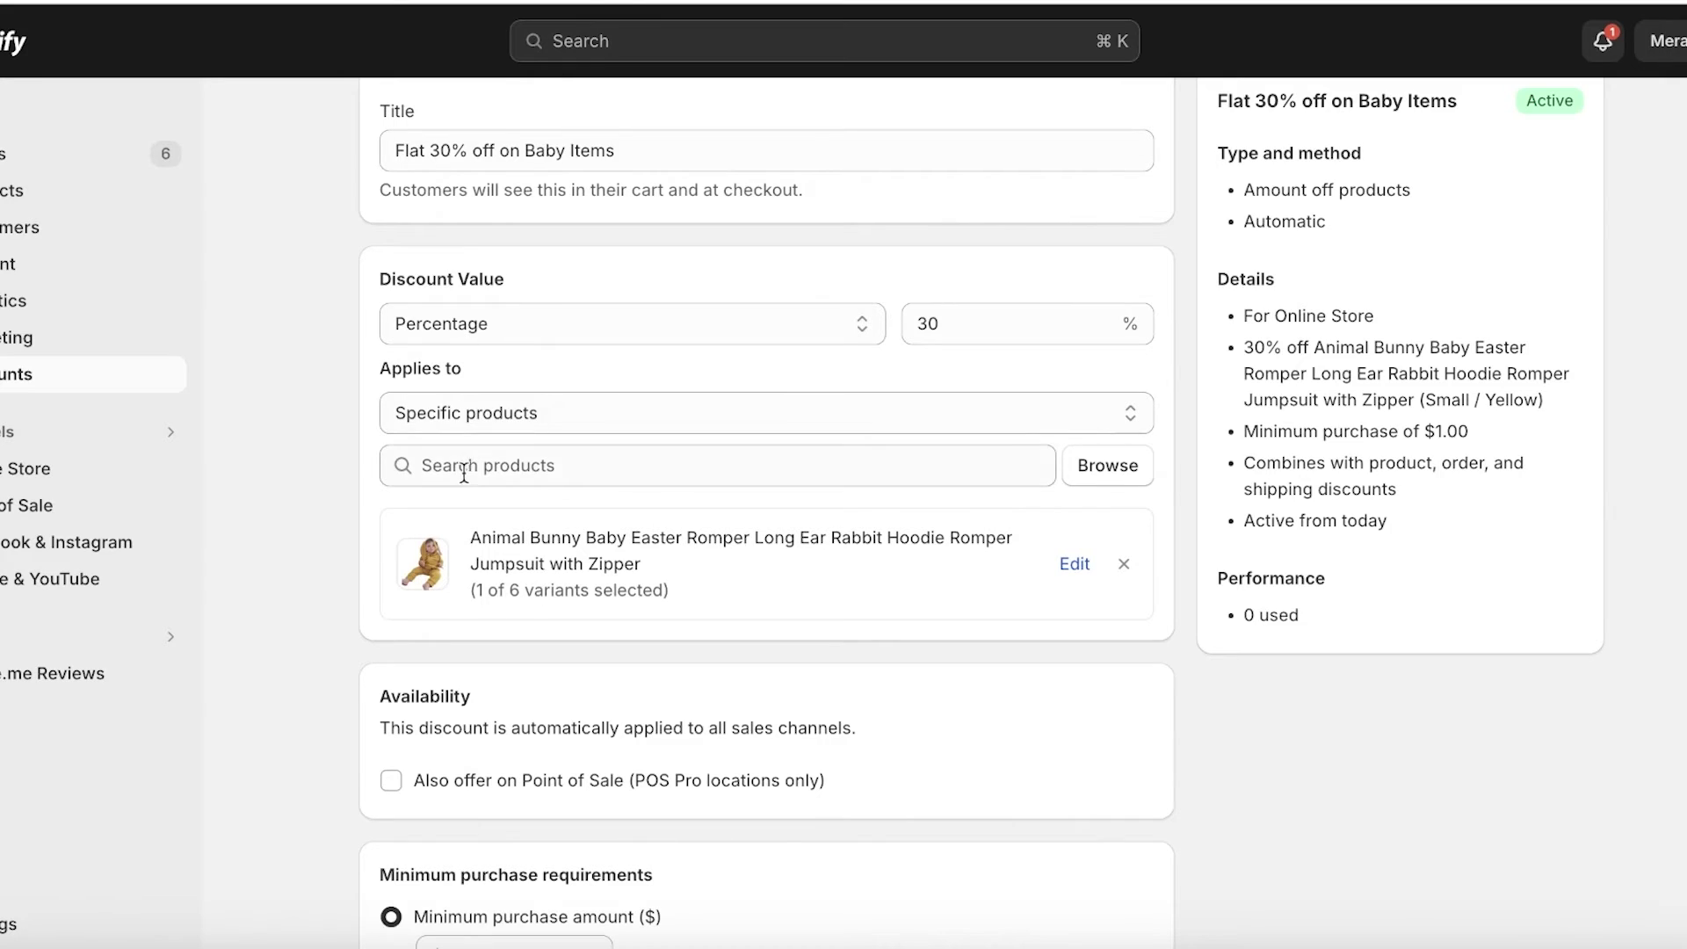
pyautogui.scroll(3, 351, 369)
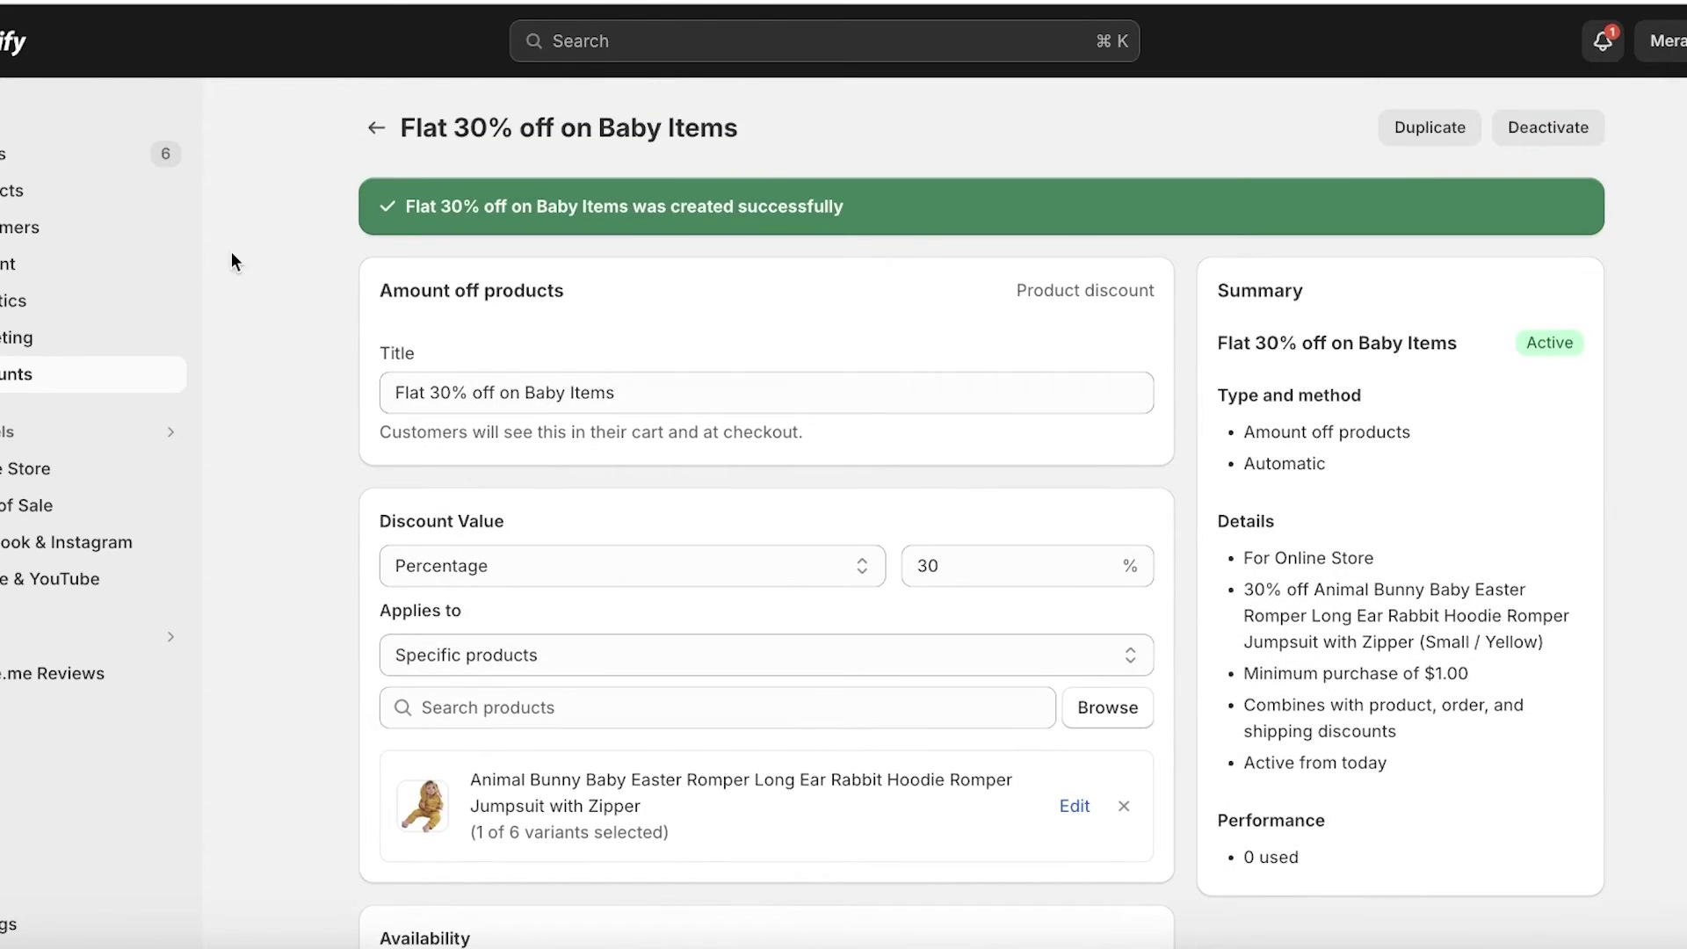
pyautogui.click(376, 128)
# Create an automatic Amount off order discount, leaving the title empty and the value type Percentage.
pyautogui.click(1650, 132)
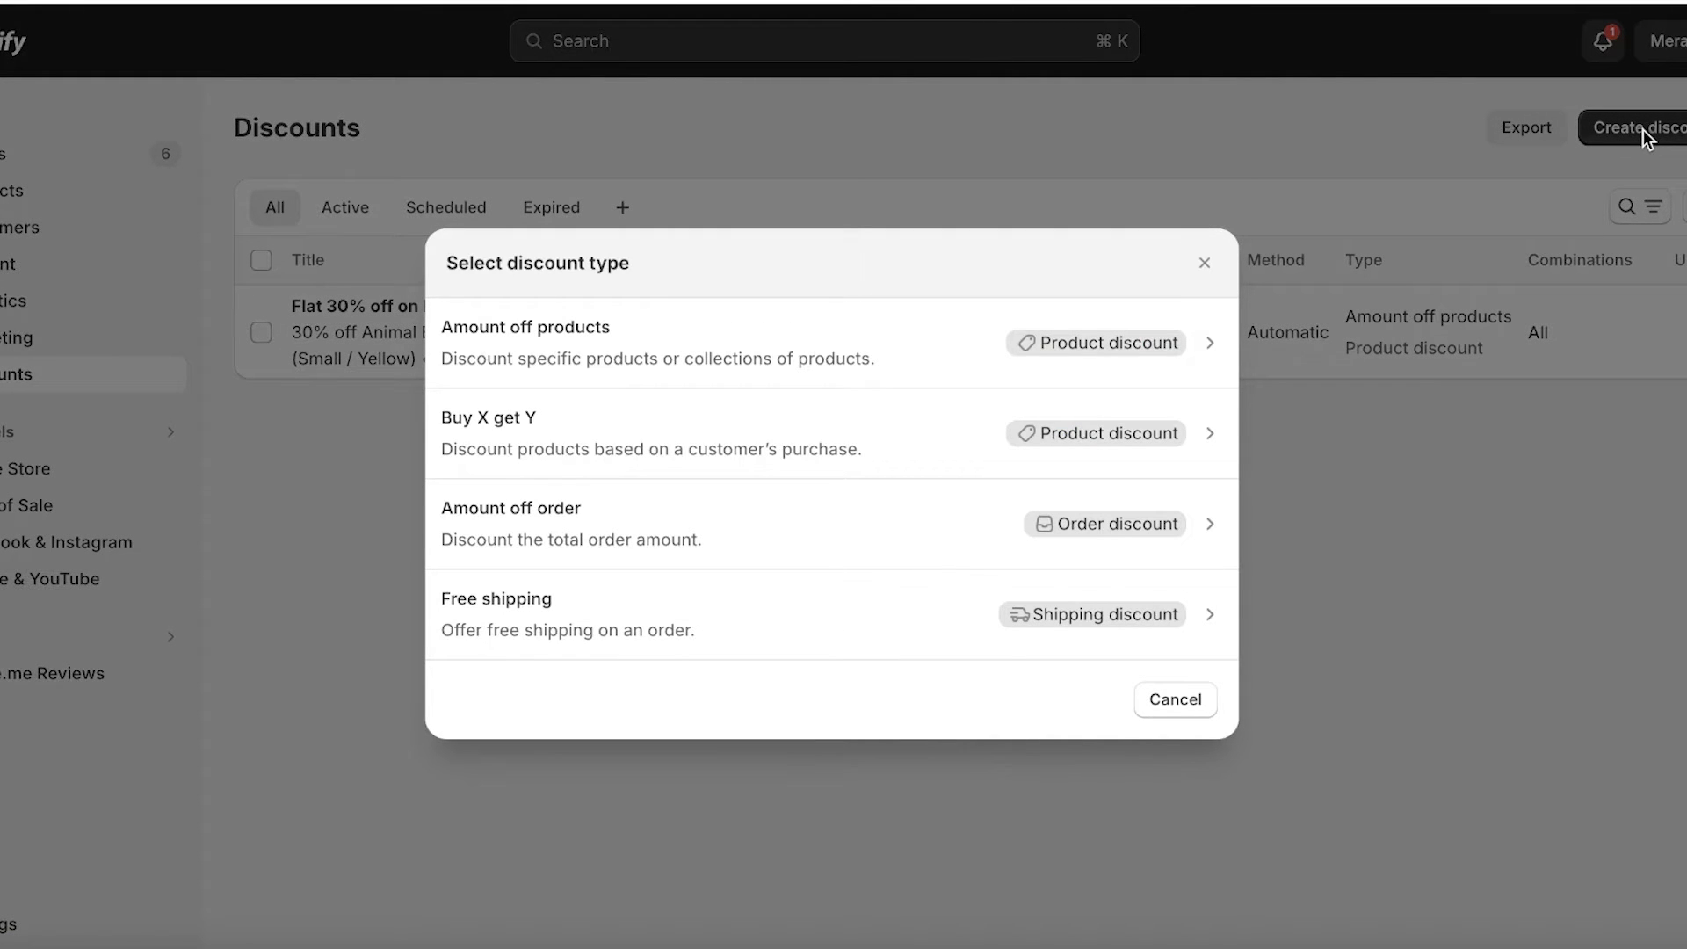
pyautogui.click(746, 514)
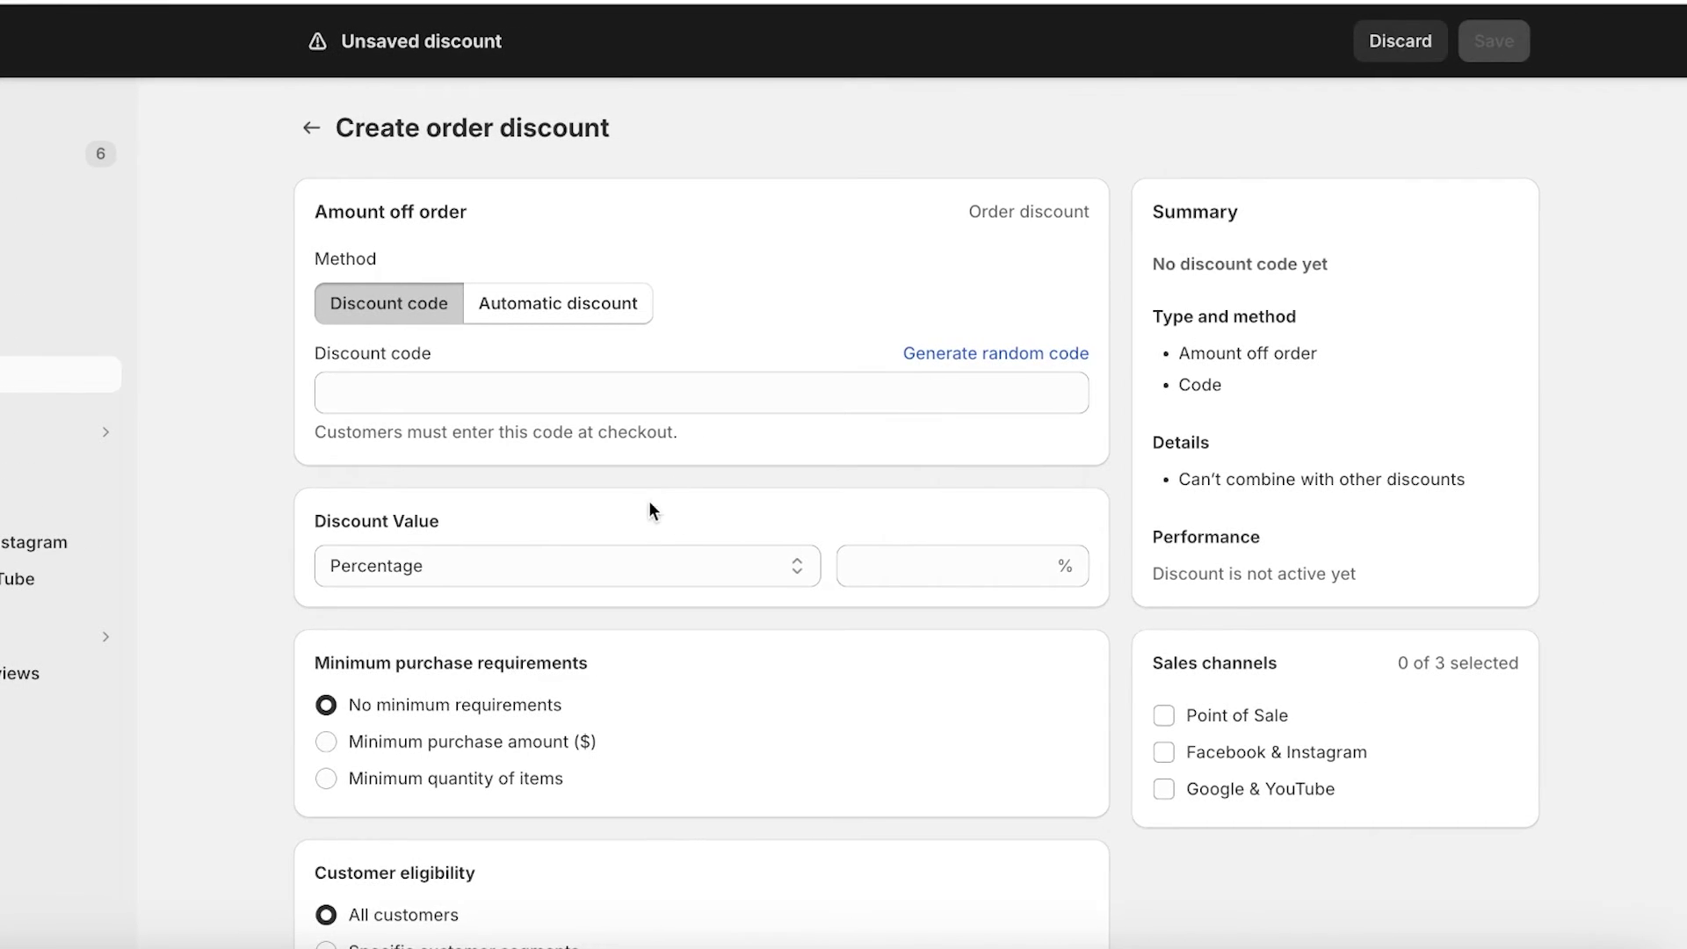
pyautogui.click(593, 302)
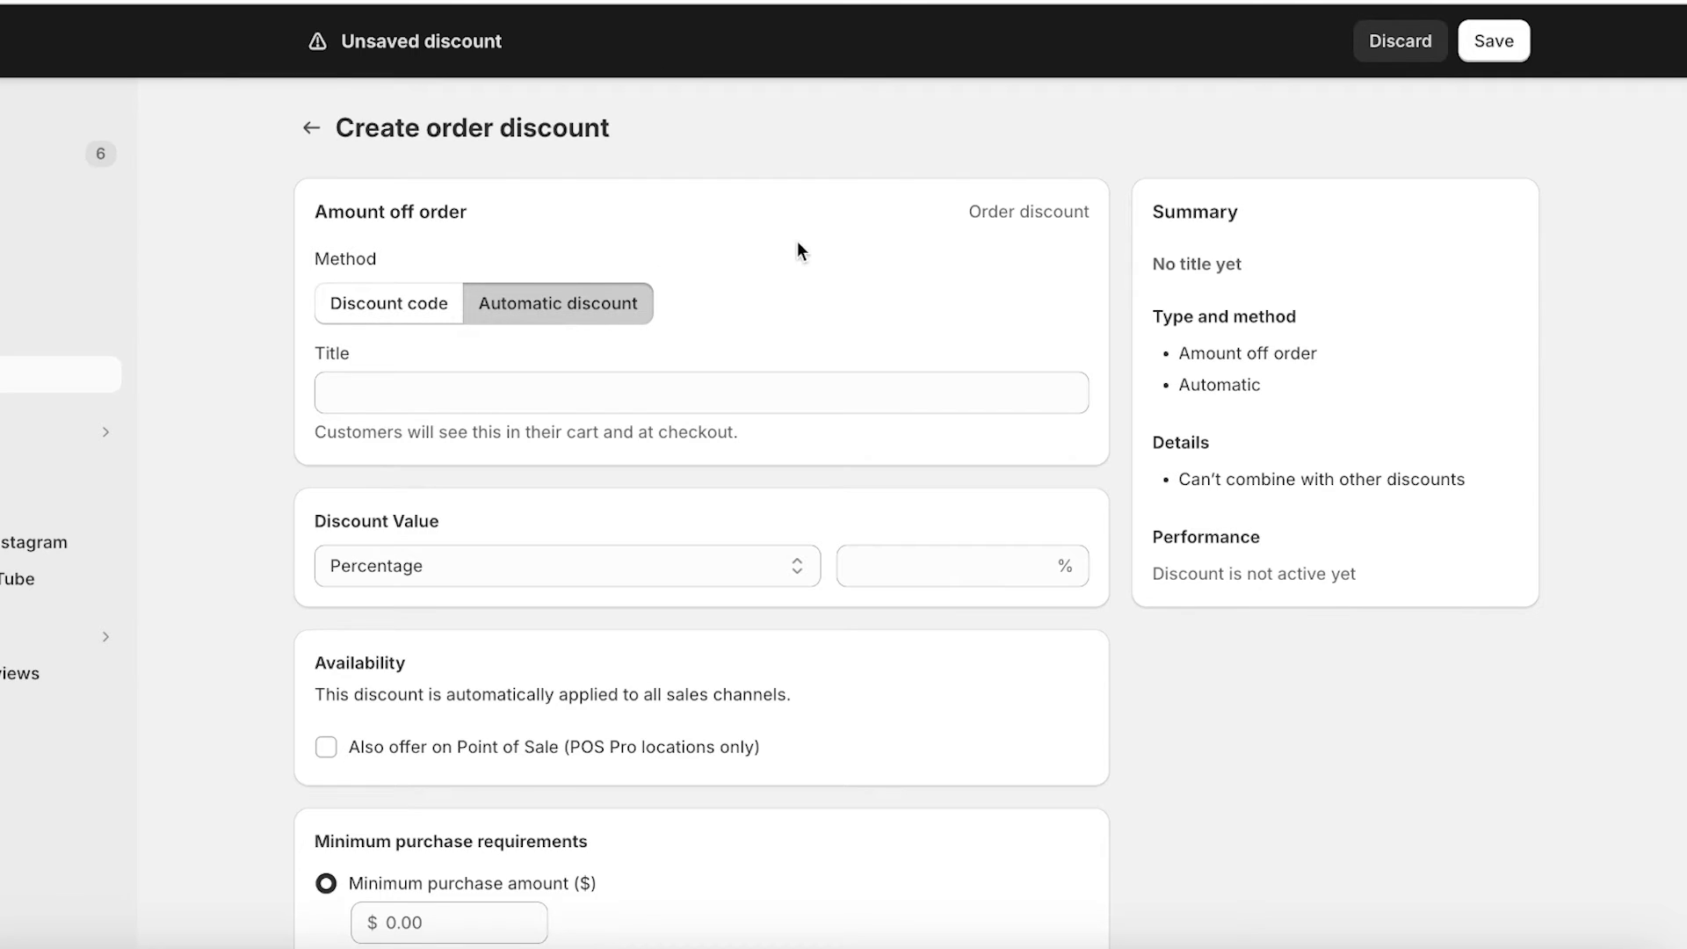
pyautogui.scroll(-1, 798, 245)
pyautogui.click(584, 314)
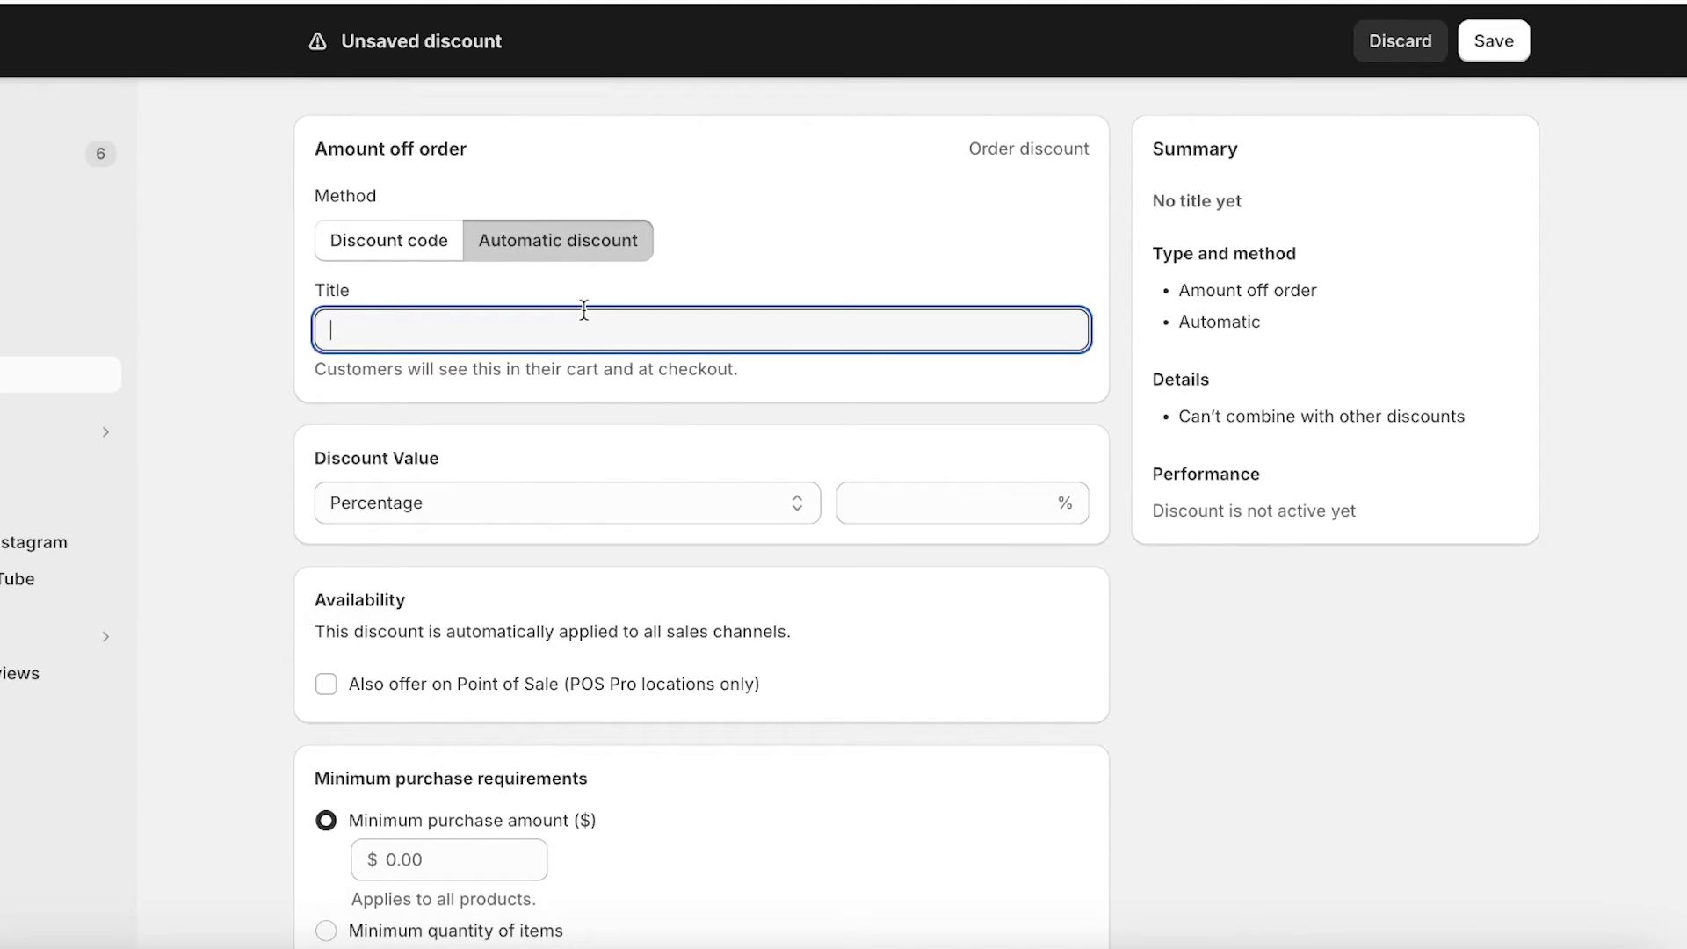
pyautogui.write('A')
pyautogui.press('BackSpace')
pyautogui.scroll(-1, 583, 310)
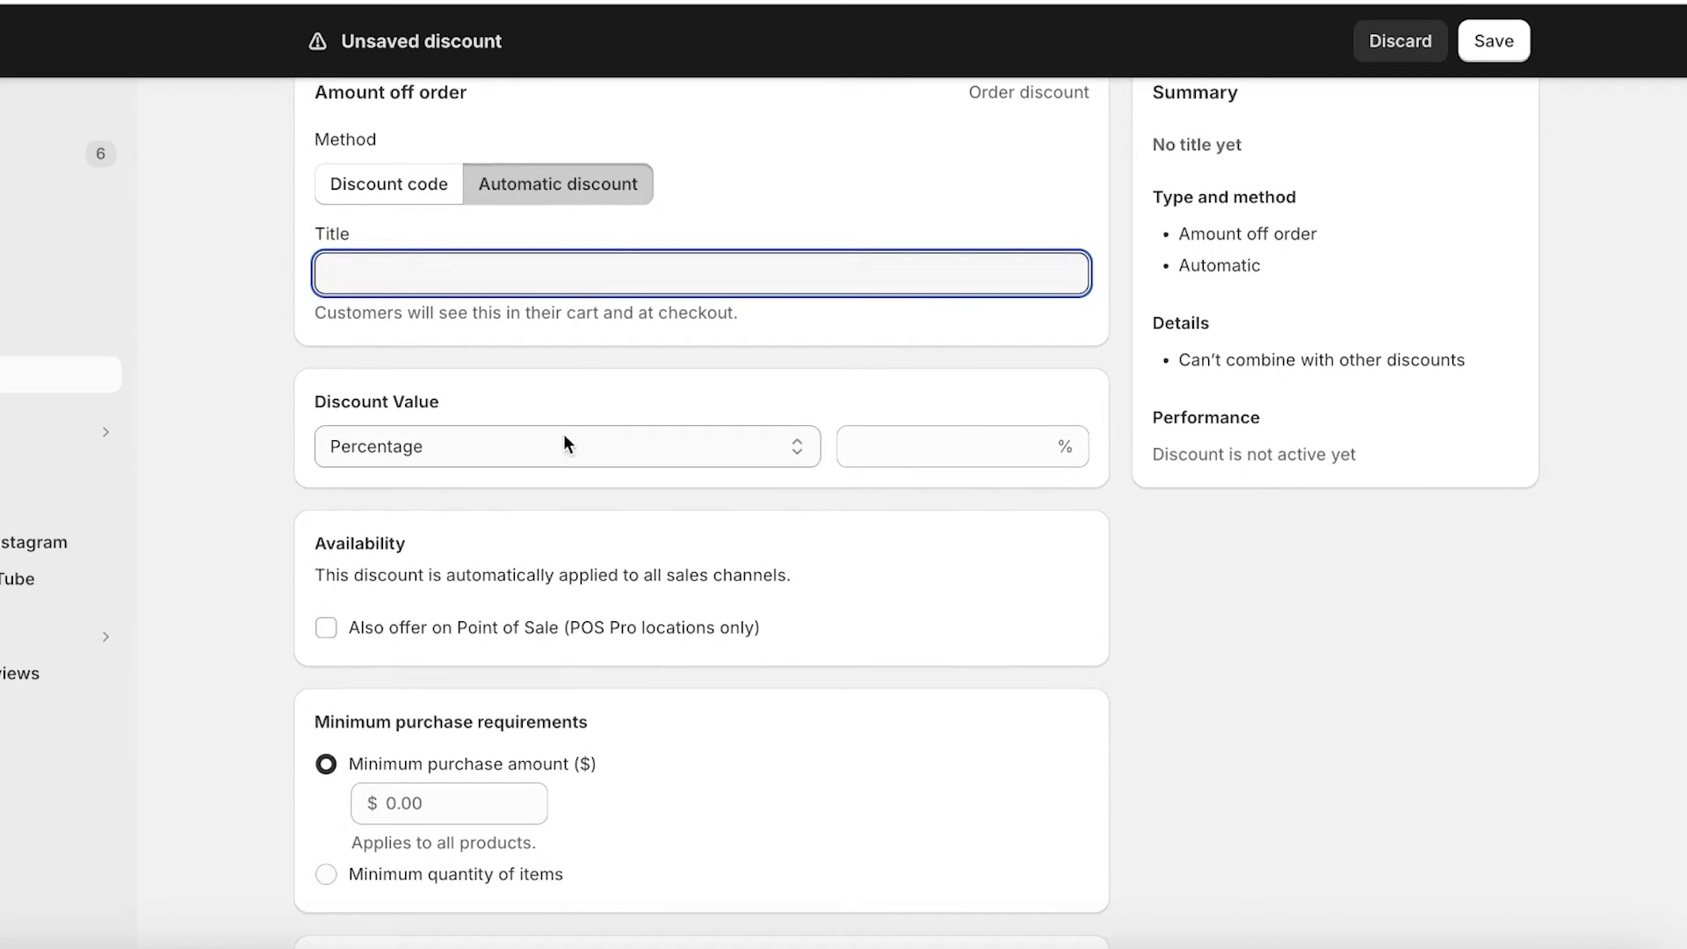
pyautogui.click(543, 450)
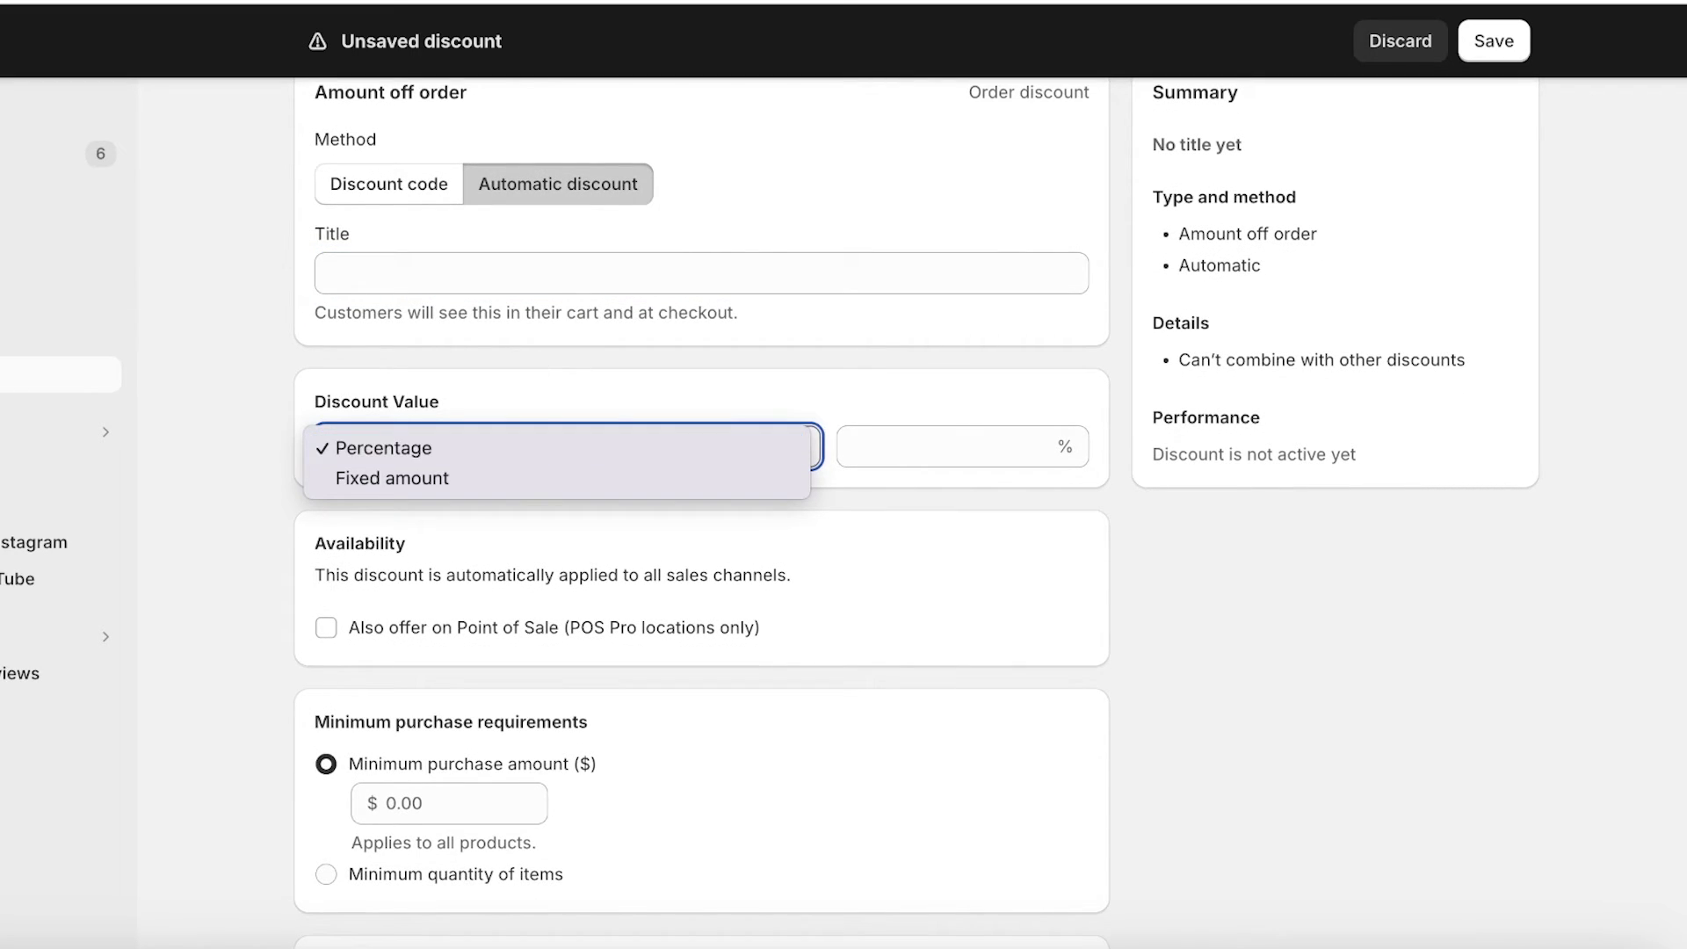
pyautogui.click(1122, 535)
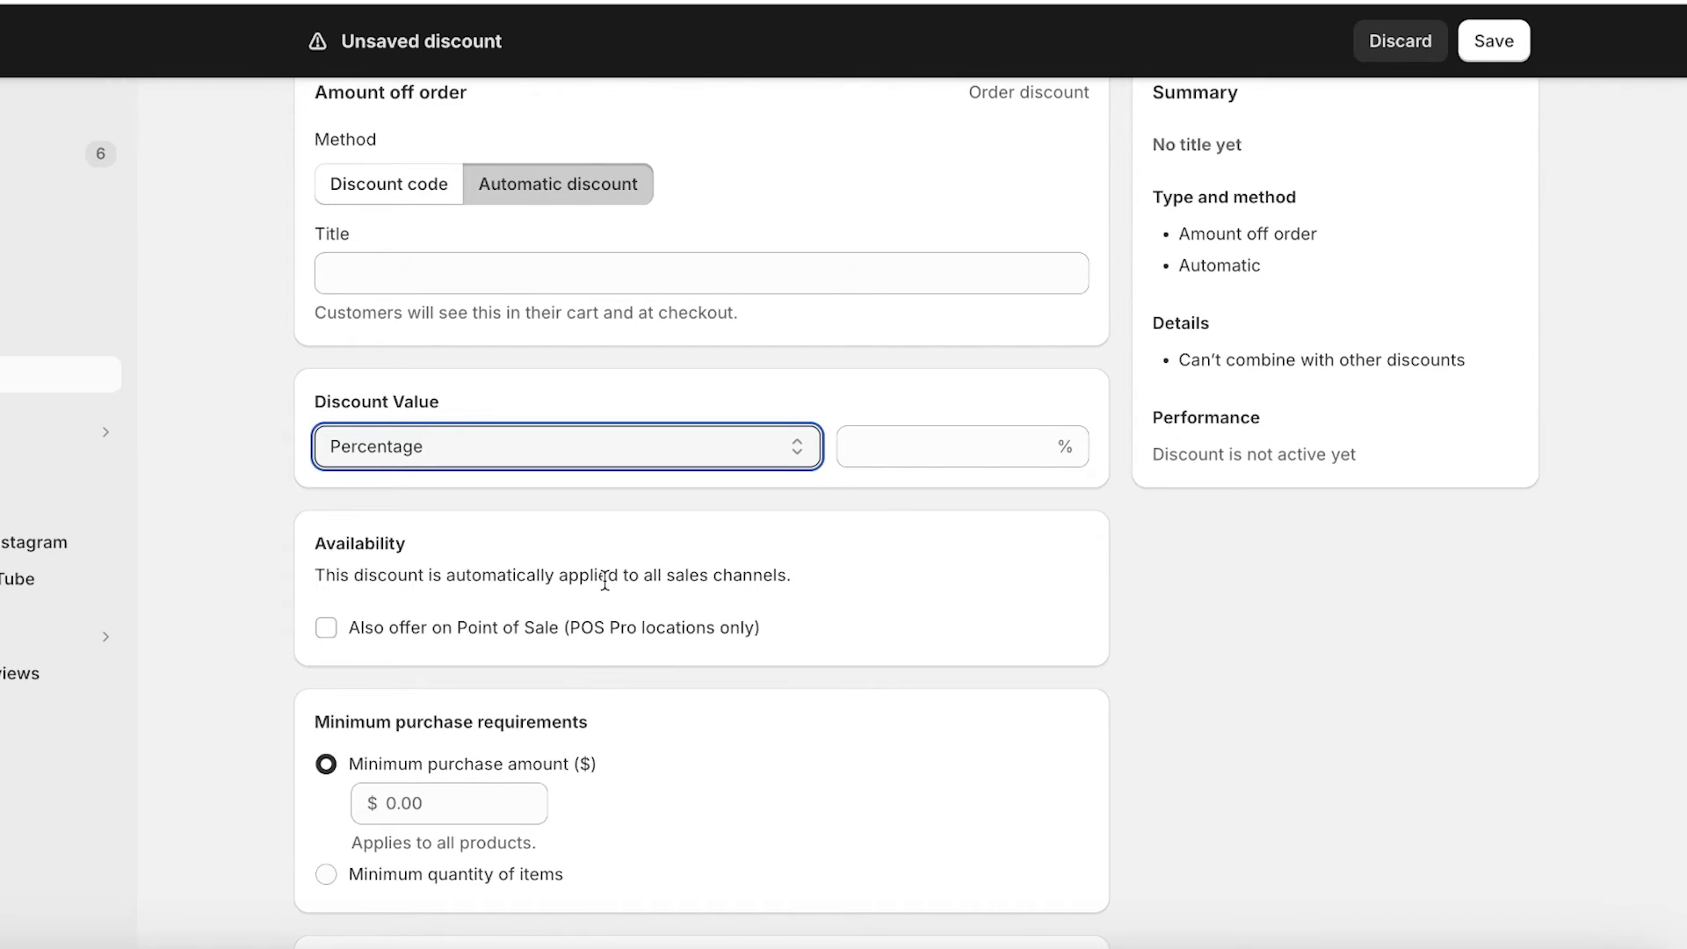
pyautogui.scroll(-2, 605, 581)
# Require a minimum purchase amount of $50.00.
pyautogui.click(489, 705)
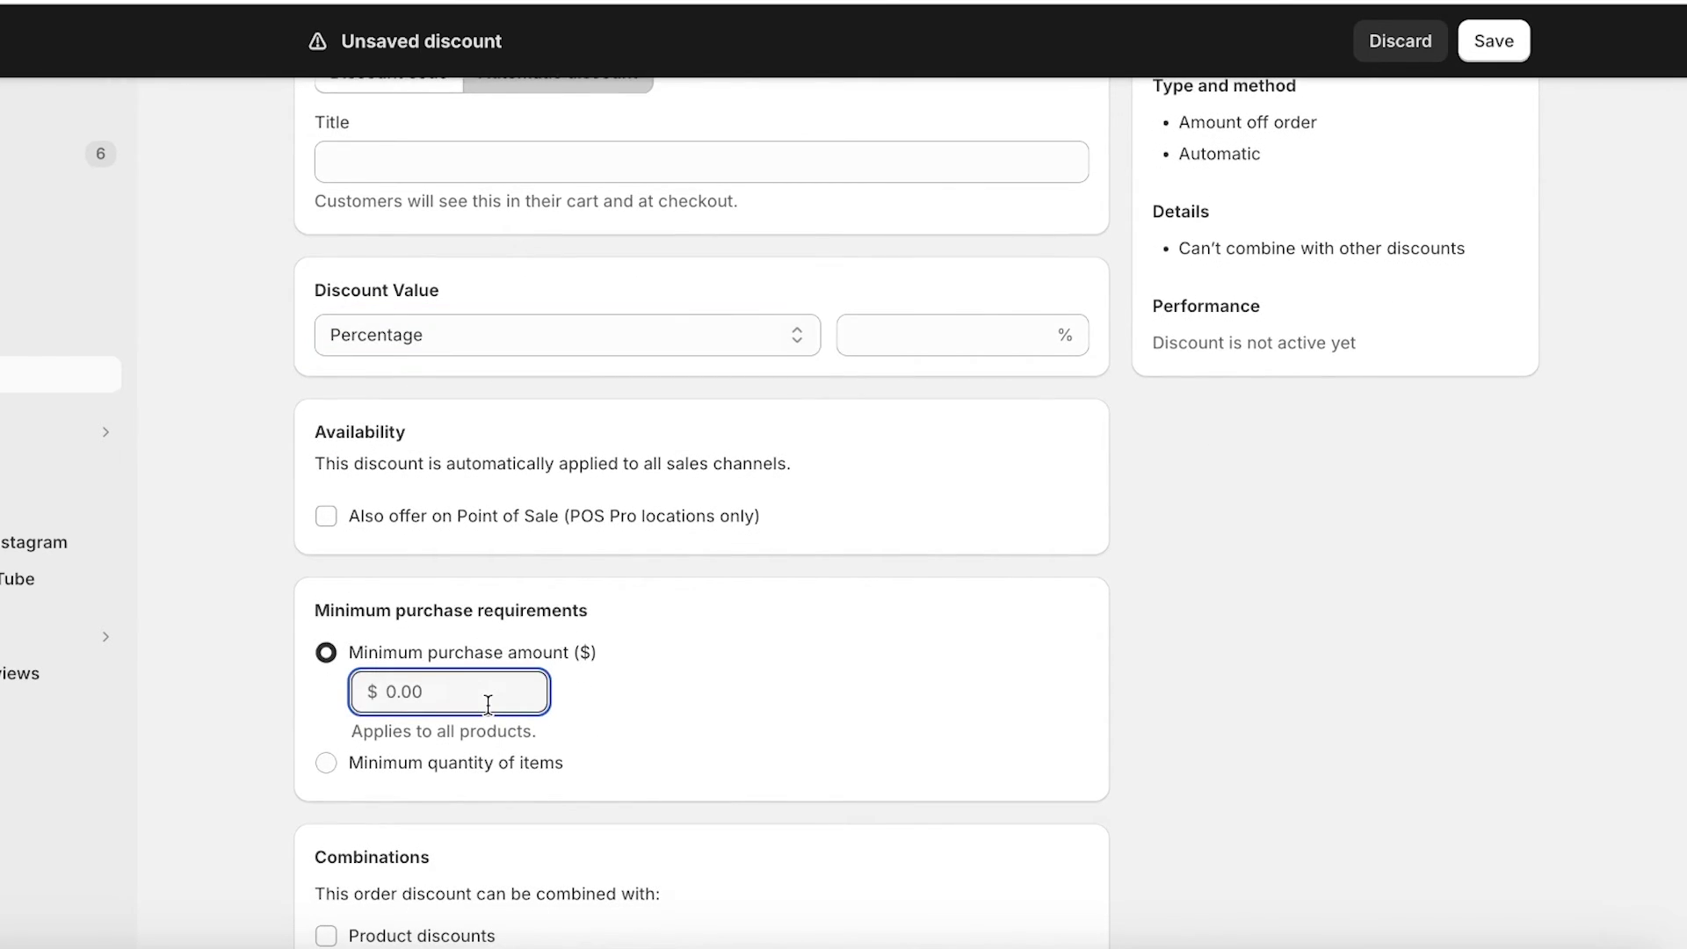
pyautogui.scroll(4, 489, 706)
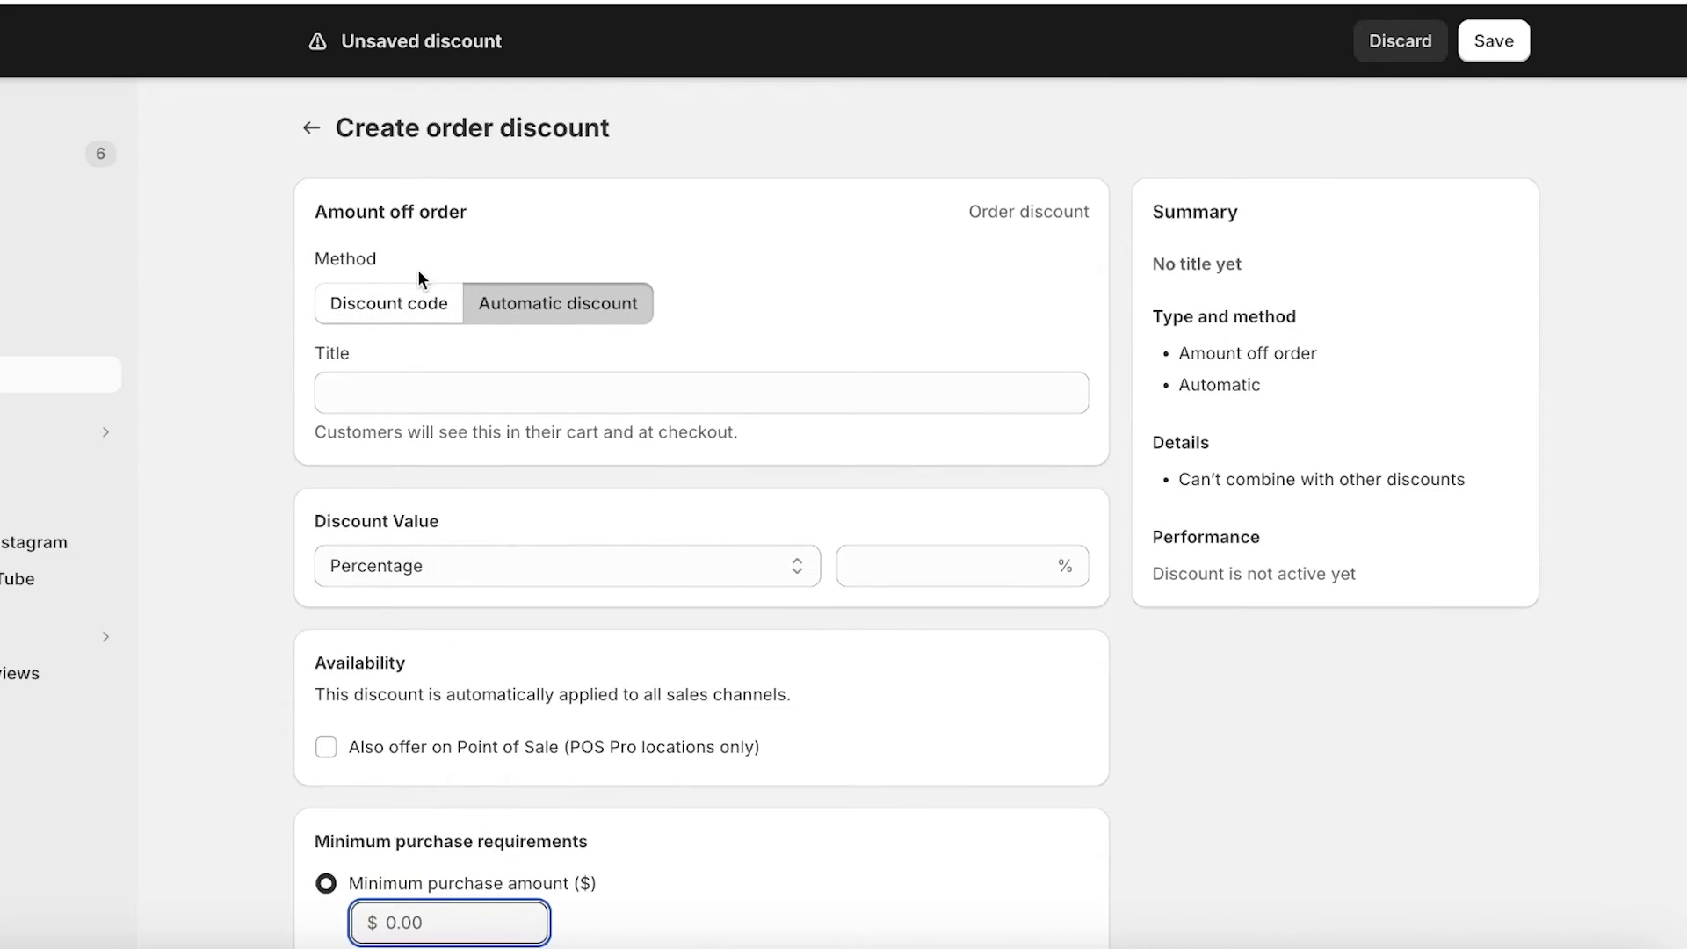
pyautogui.scroll(-10, 456, 417)
pyautogui.scroll(1, 462, 317)
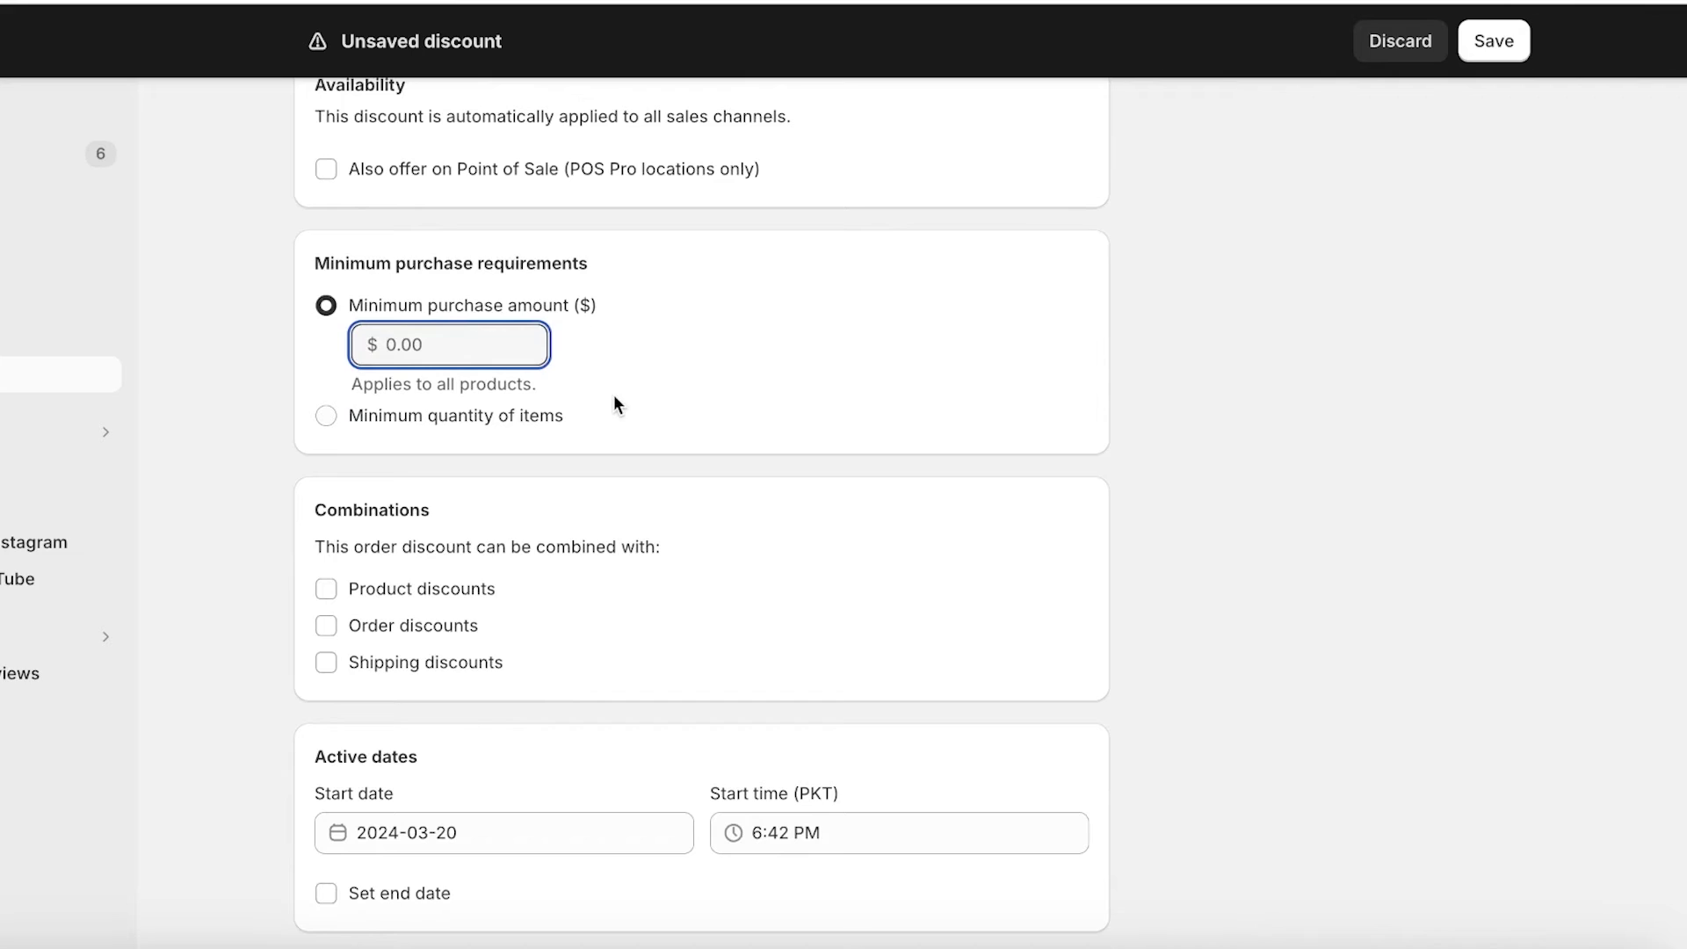
pyautogui.write('50')
pyautogui.scroll(3, 876, 331)
# Enter a 5% discount value and try saving the discount.
pyautogui.click(926, 266)
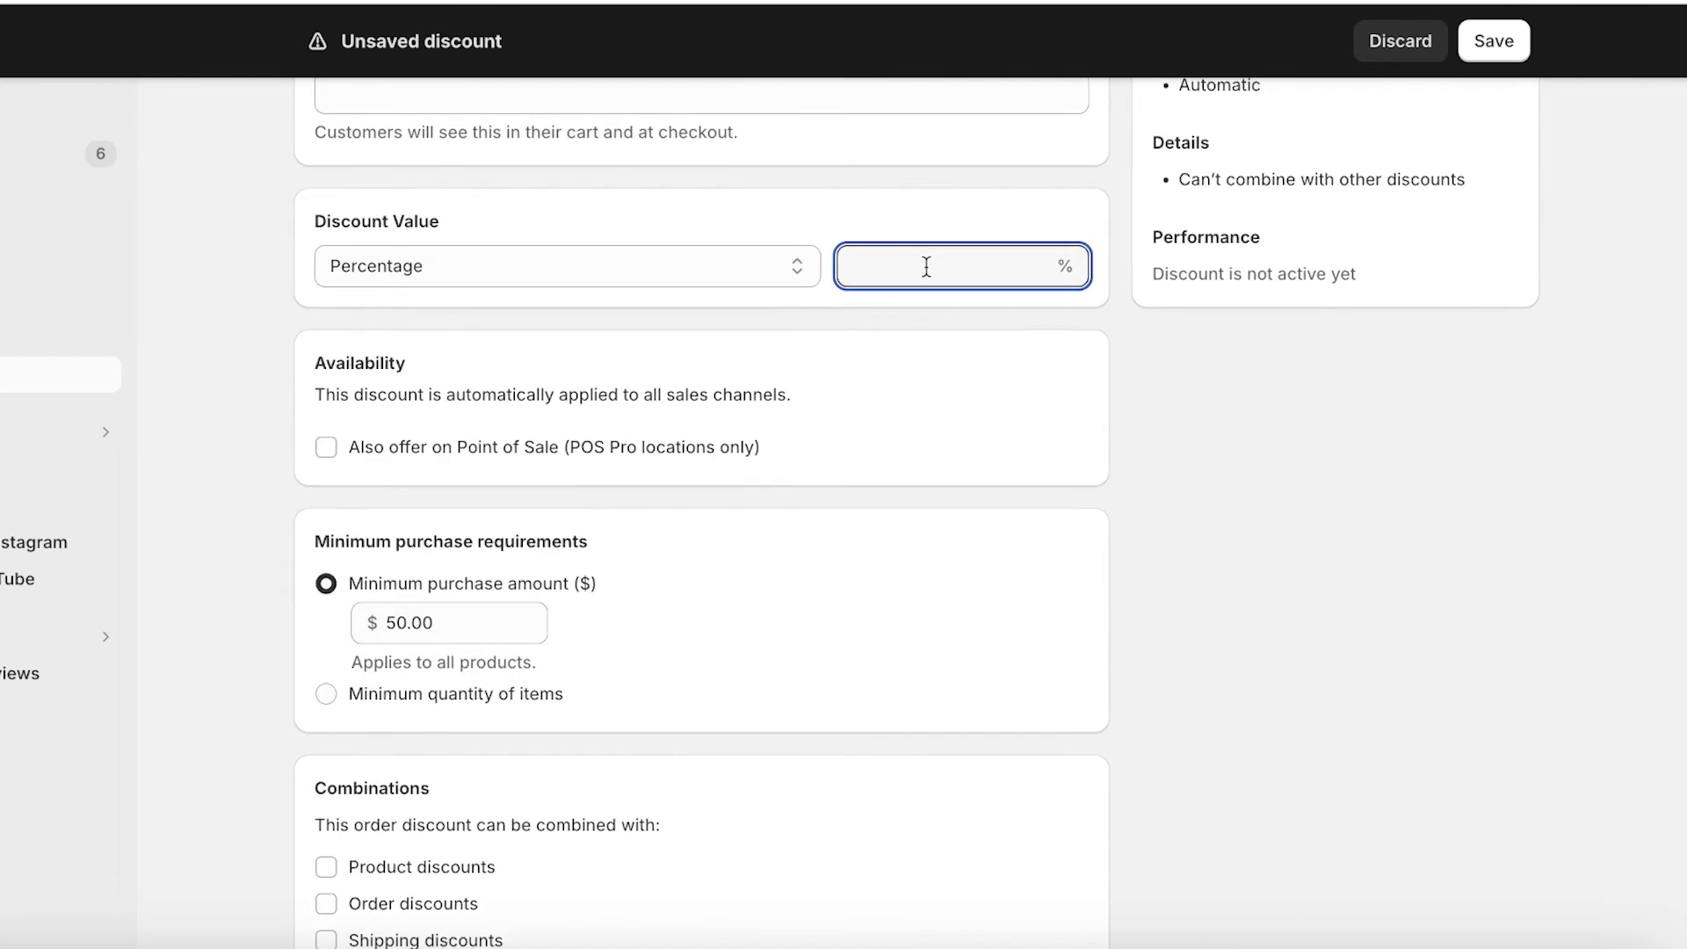
pyautogui.write('5')
pyautogui.click(916, 526)
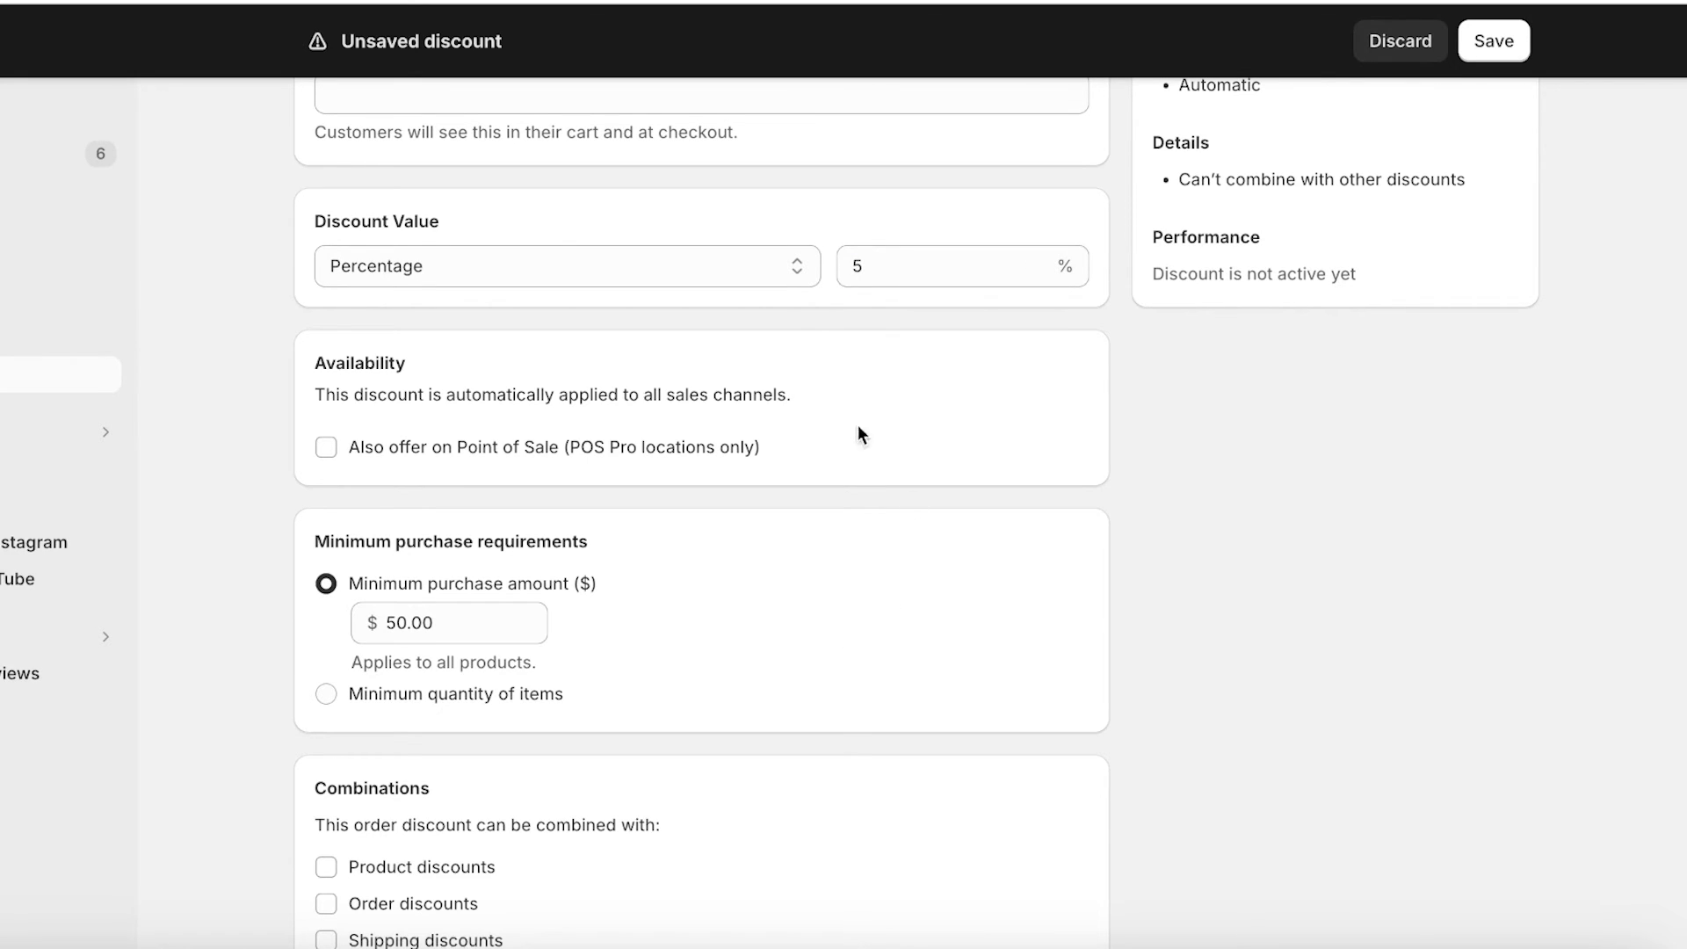
pyautogui.scroll(-1, 858, 424)
pyautogui.scroll(-2, 451, 658)
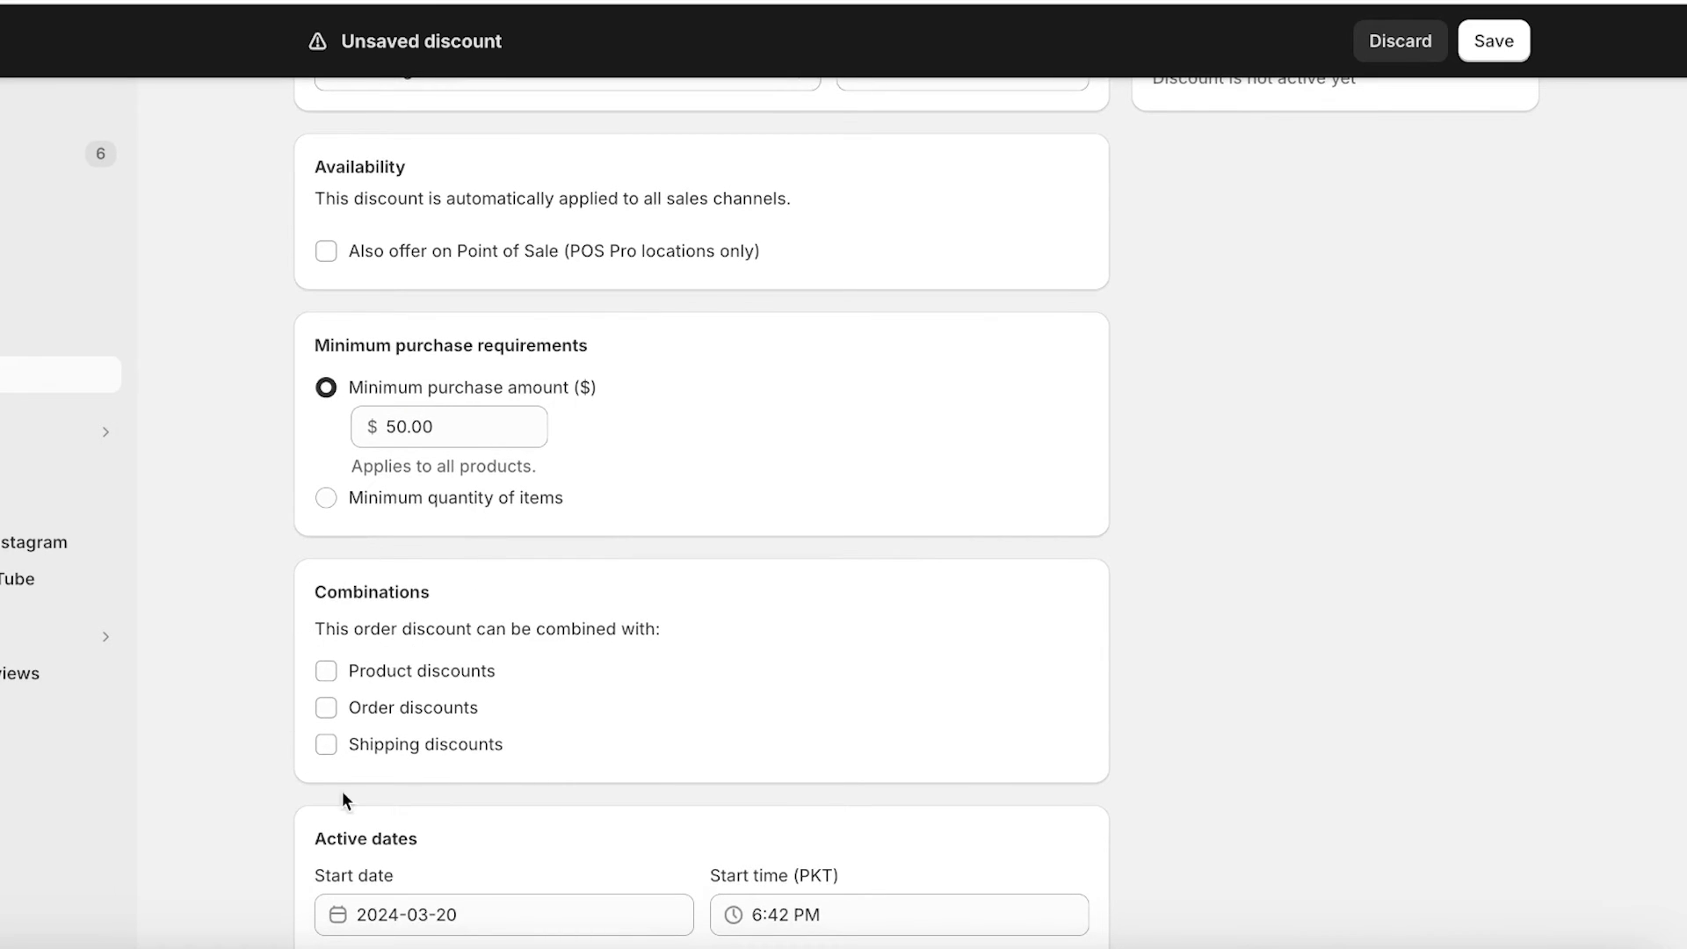
pyautogui.scroll(-2, 444, 636)
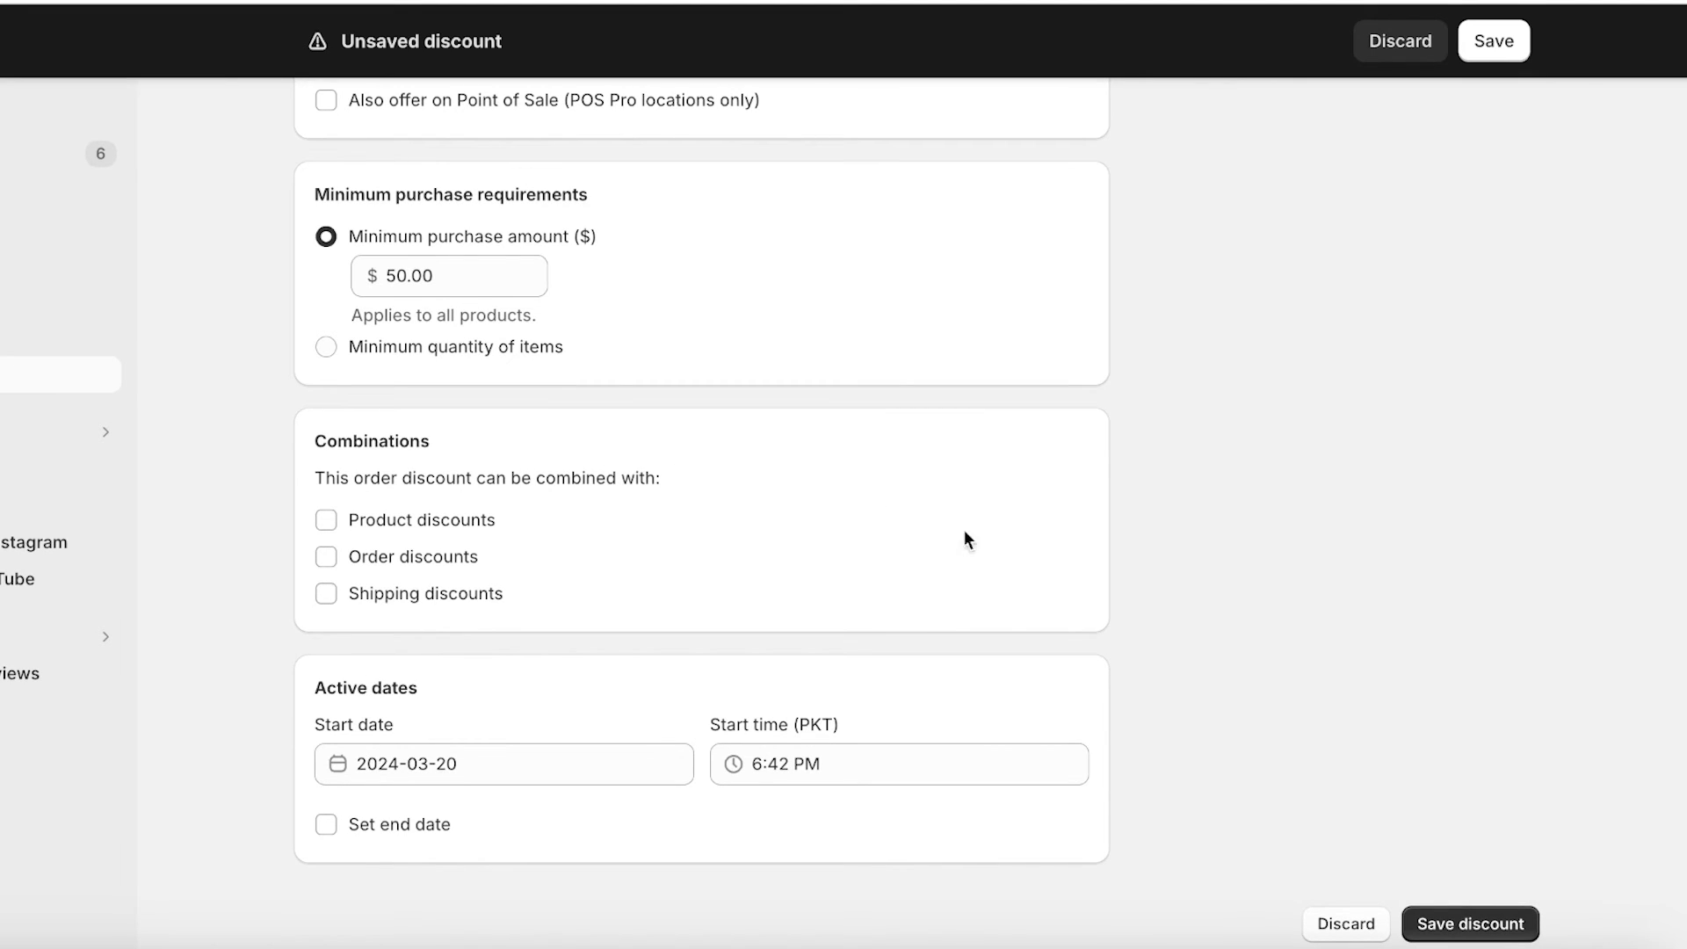
pyautogui.click(1468, 920)
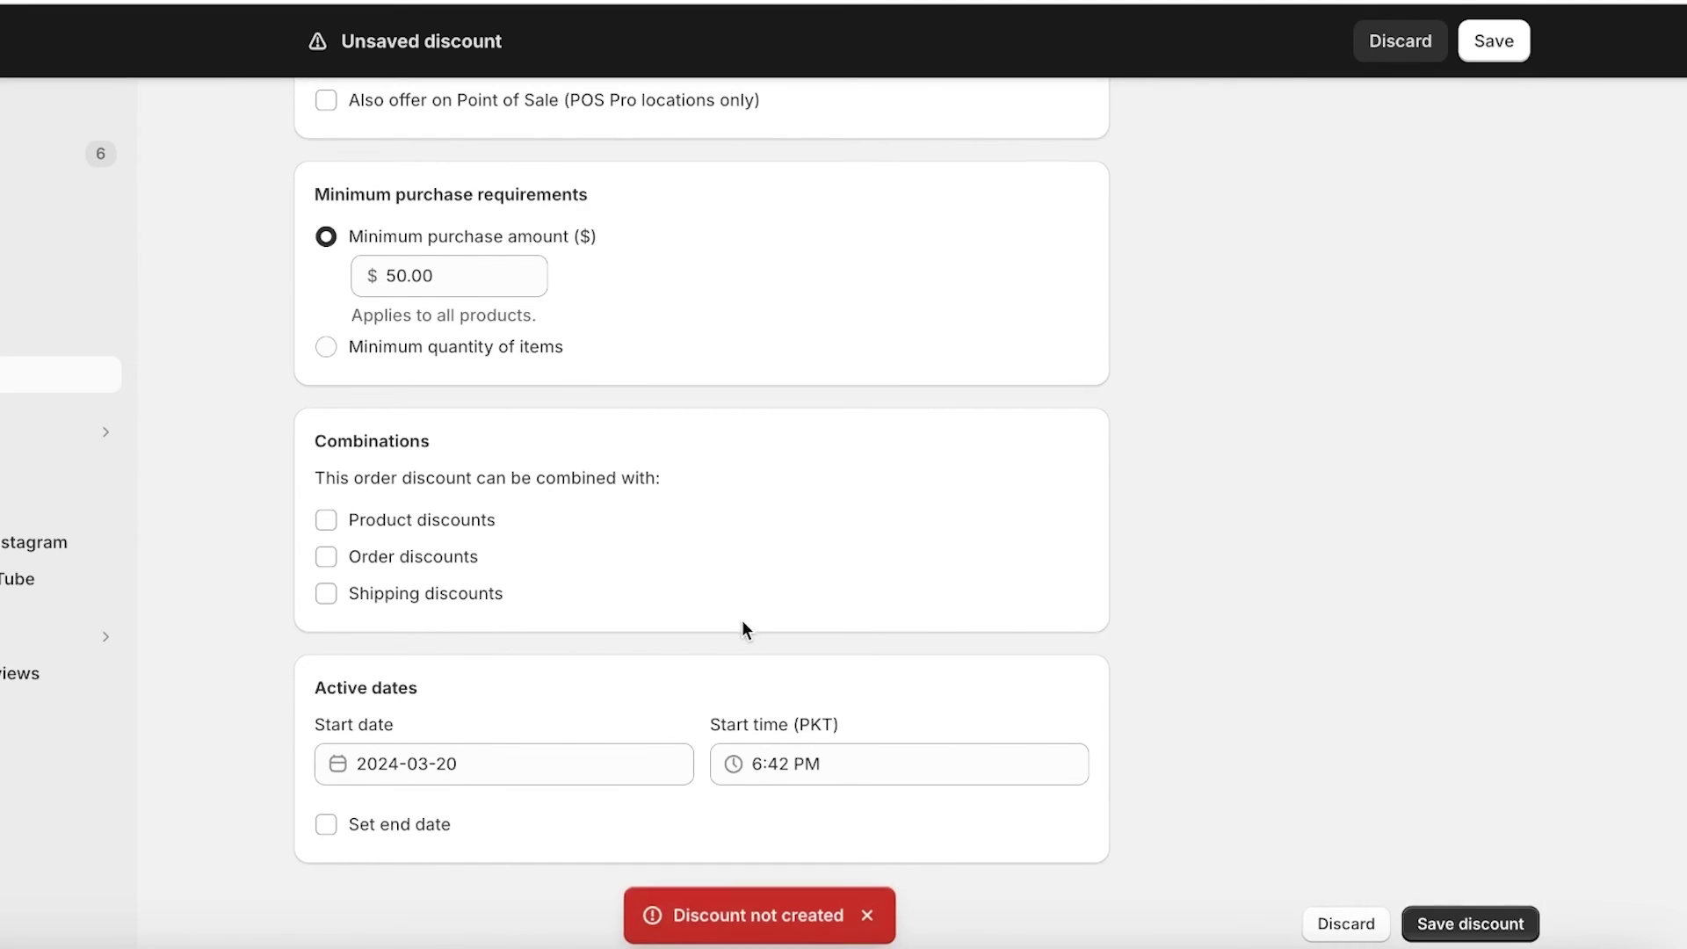
# Title the discount '5% off on Miminum Spend of 50 USD', save it, and return to Discounts.
pyautogui.write('5')
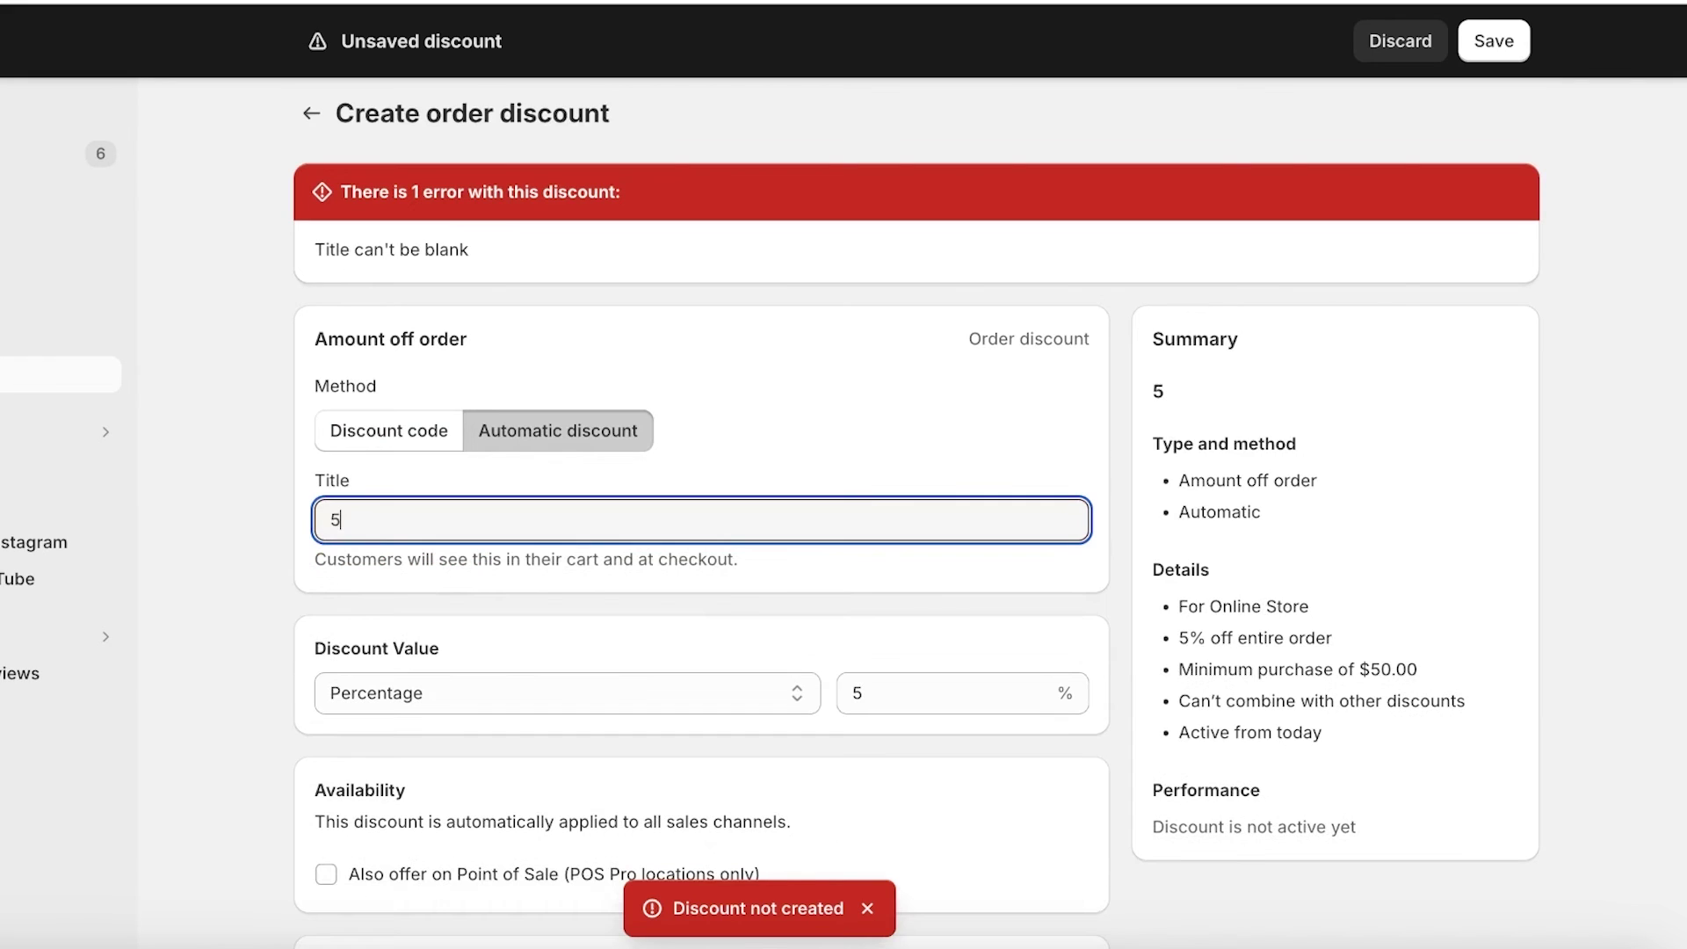
pyautogui.write('% off on')
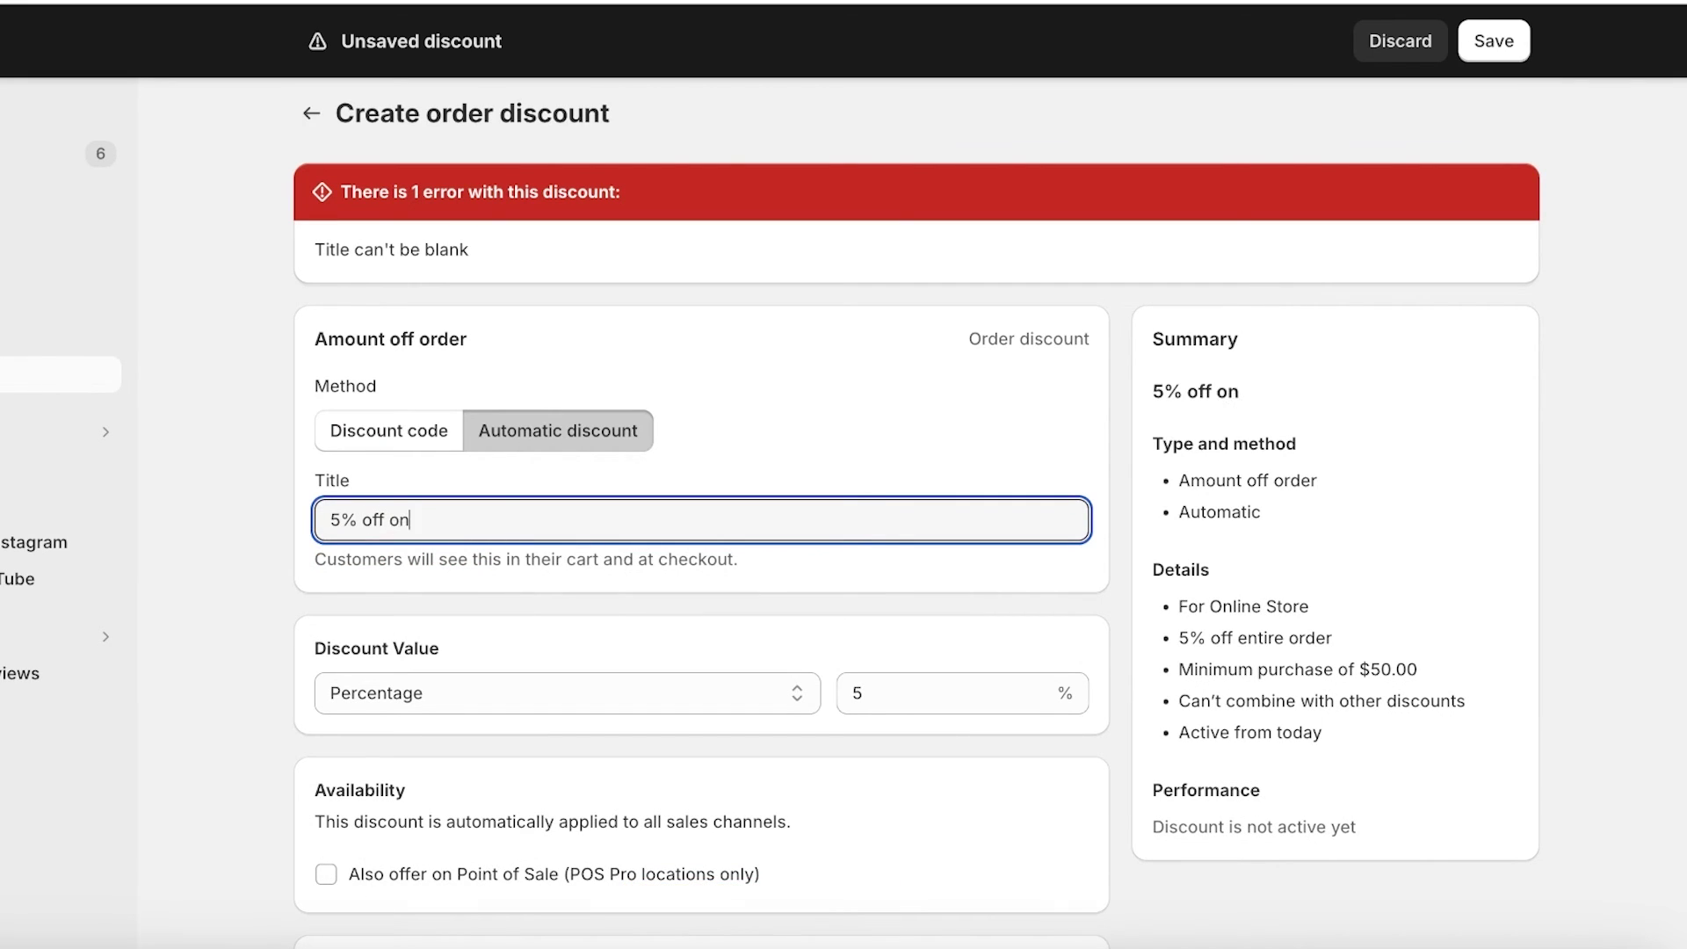
pyautogui.write(' Miminum Spend of 50')
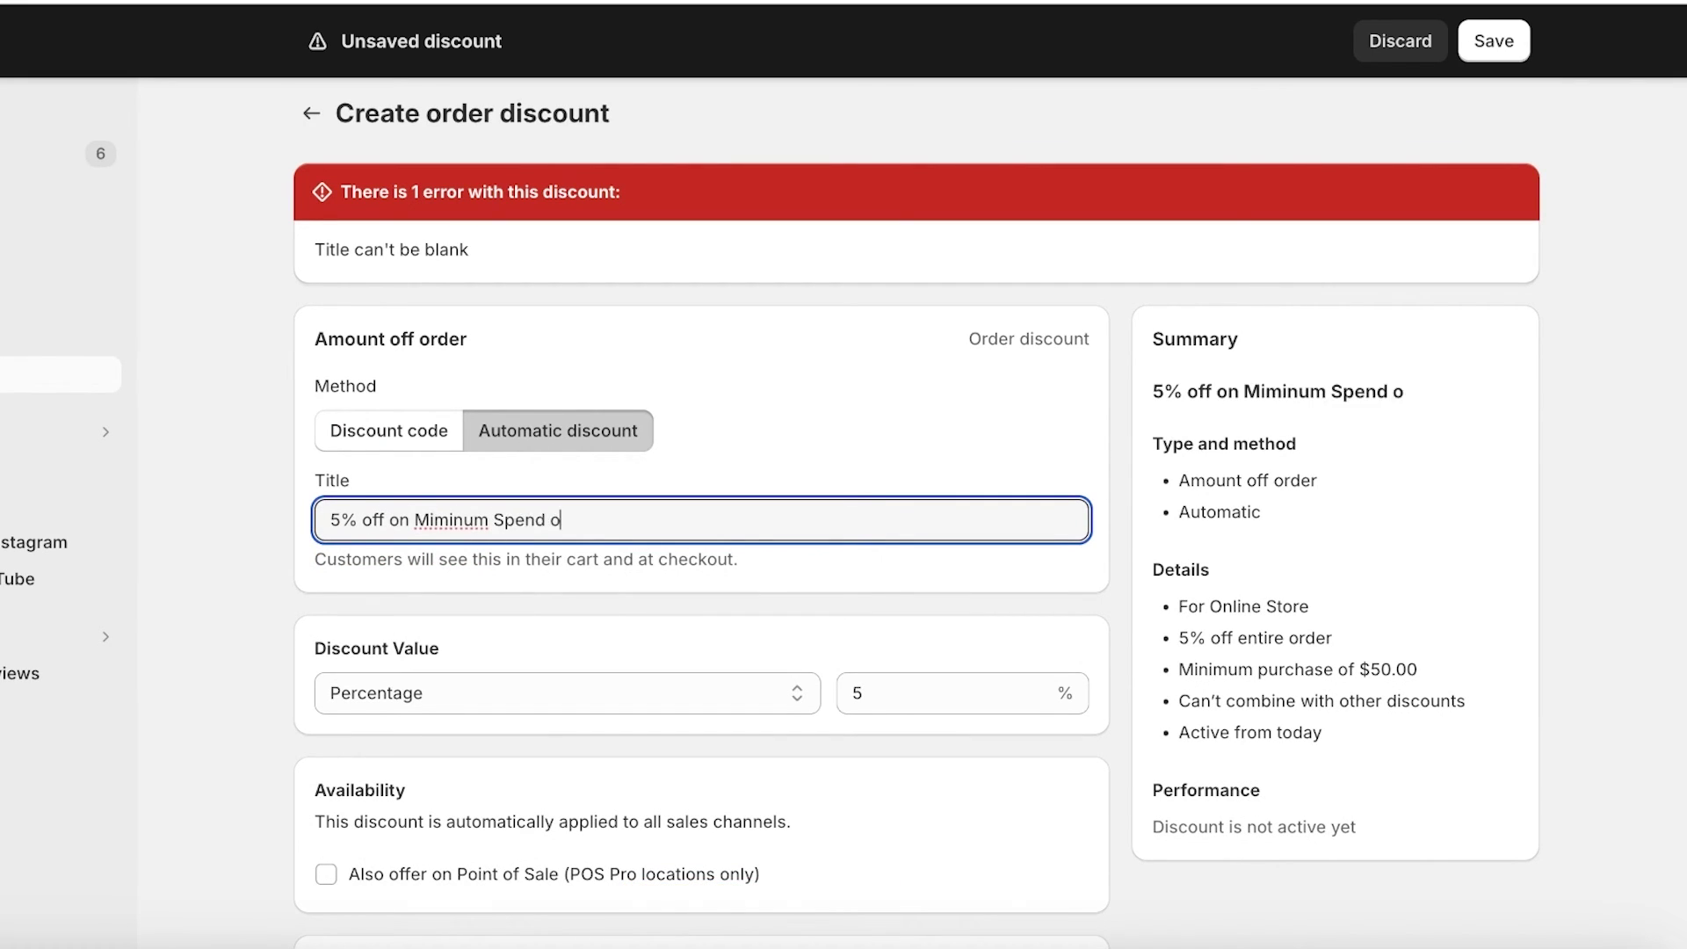
pyautogui.write(' USD')
pyautogui.click(1513, 44)
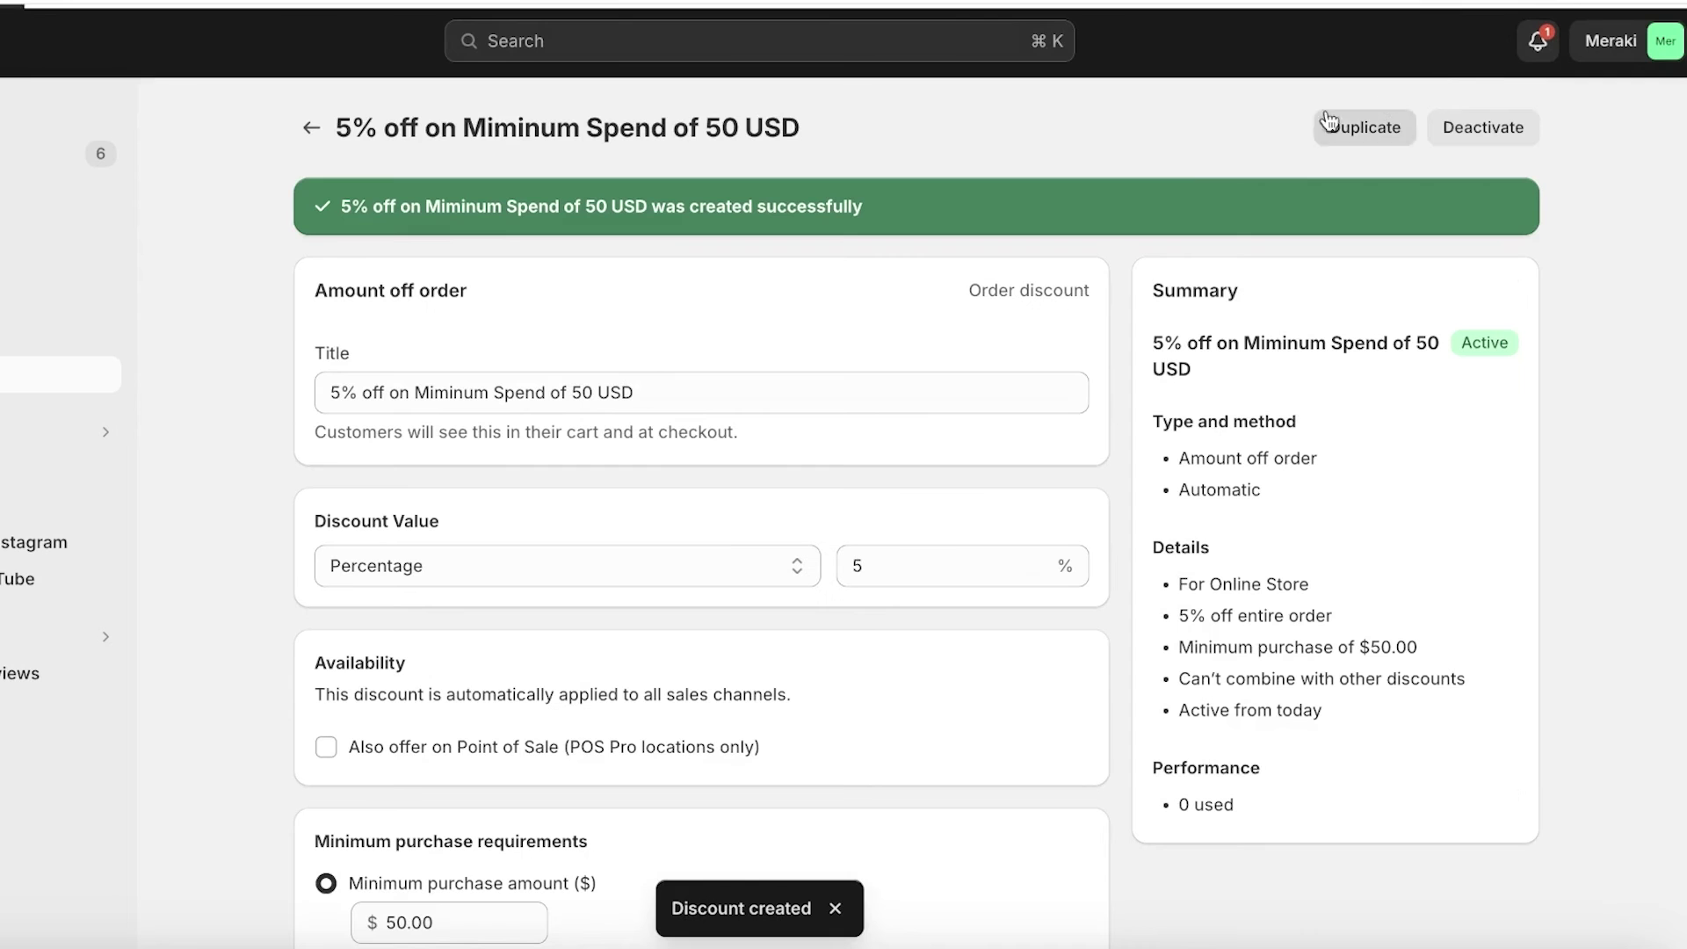
pyautogui.scroll(-3, 794, 282)
pyautogui.click(62, 375)
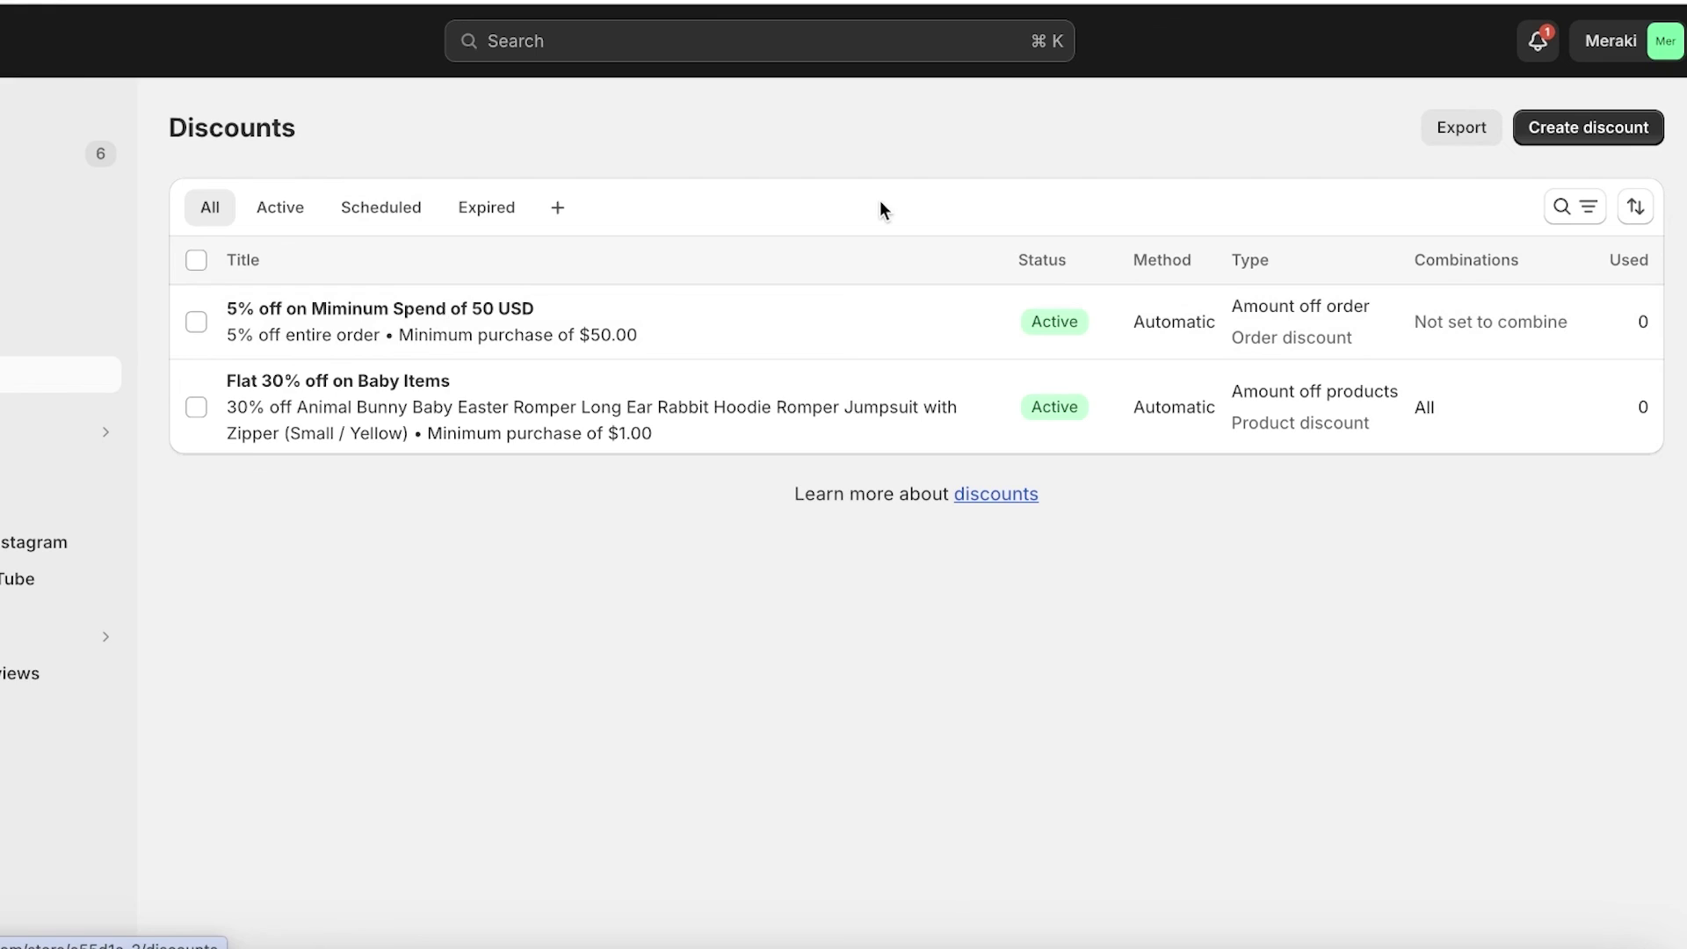
# Start a new Buy X get Y discount, scroll through its blank form, then return to Home.
pyautogui.click(1627, 132)
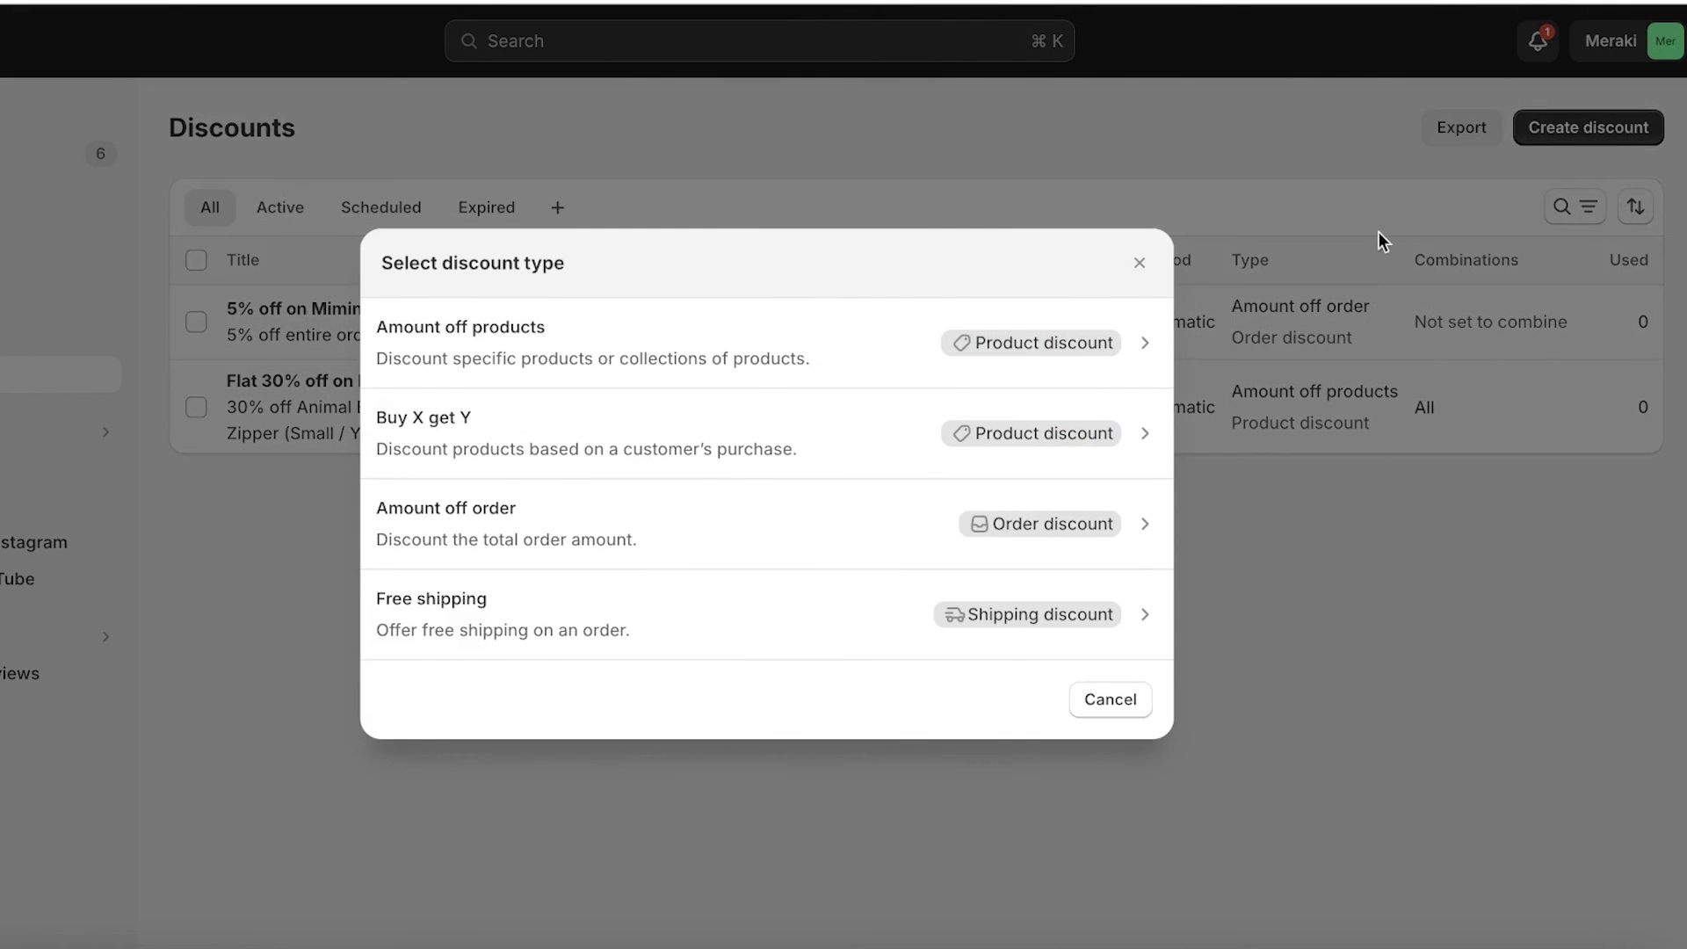
pyautogui.click(450, 444)
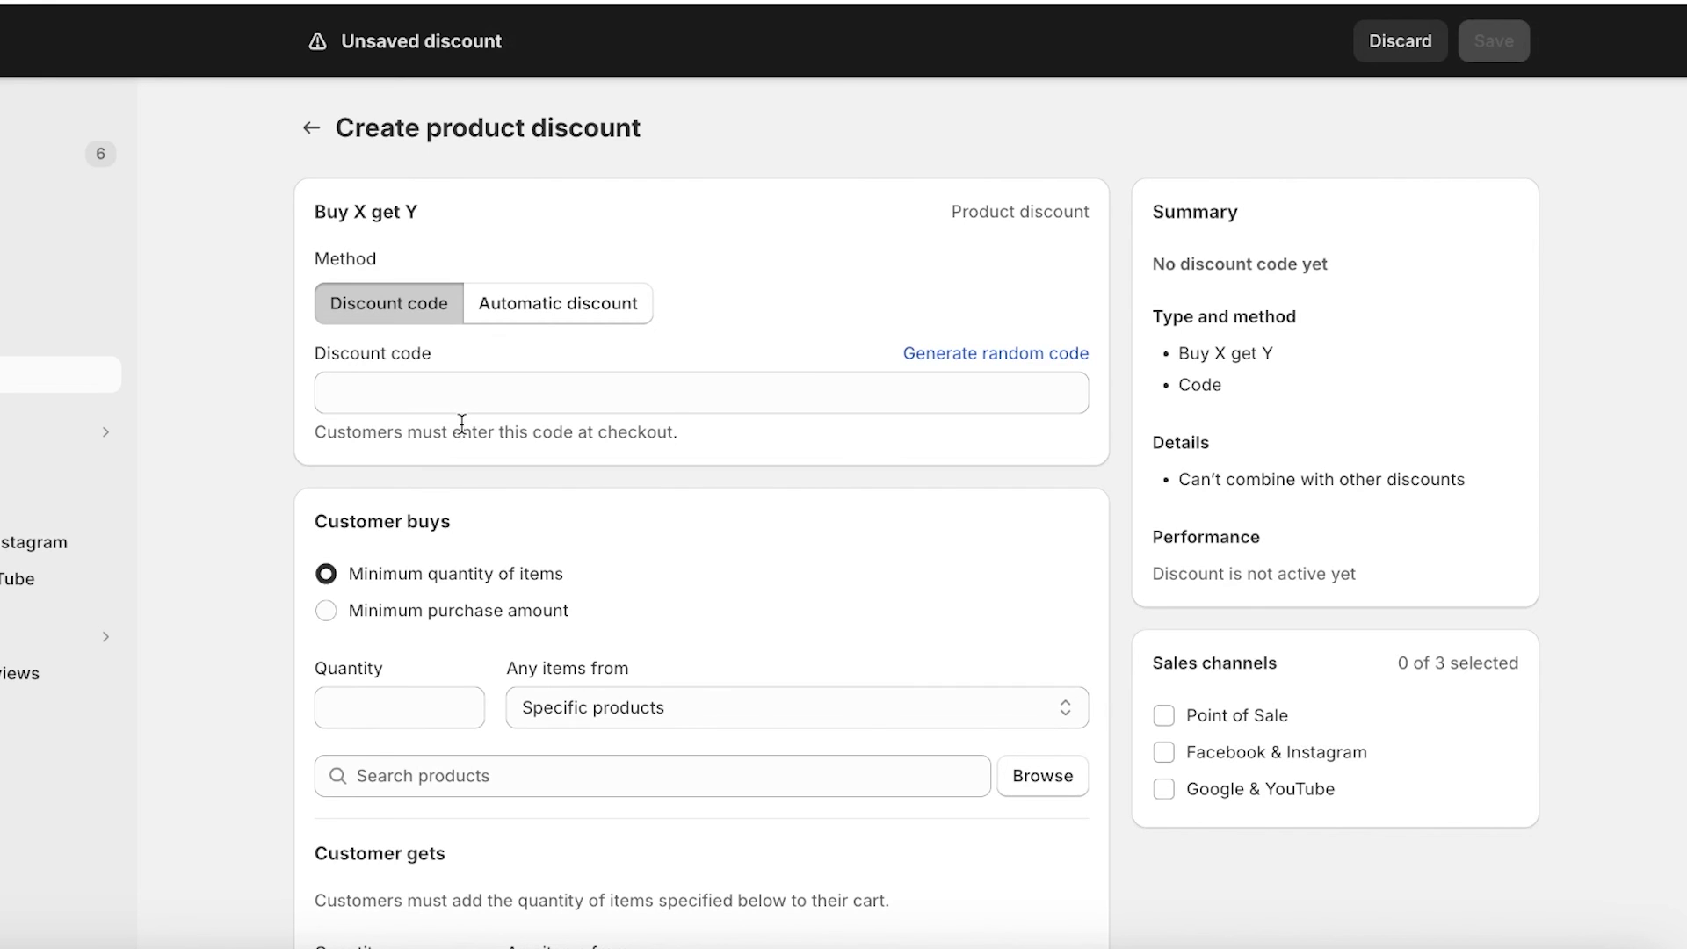
pyautogui.scroll(-6, 1273, 316)
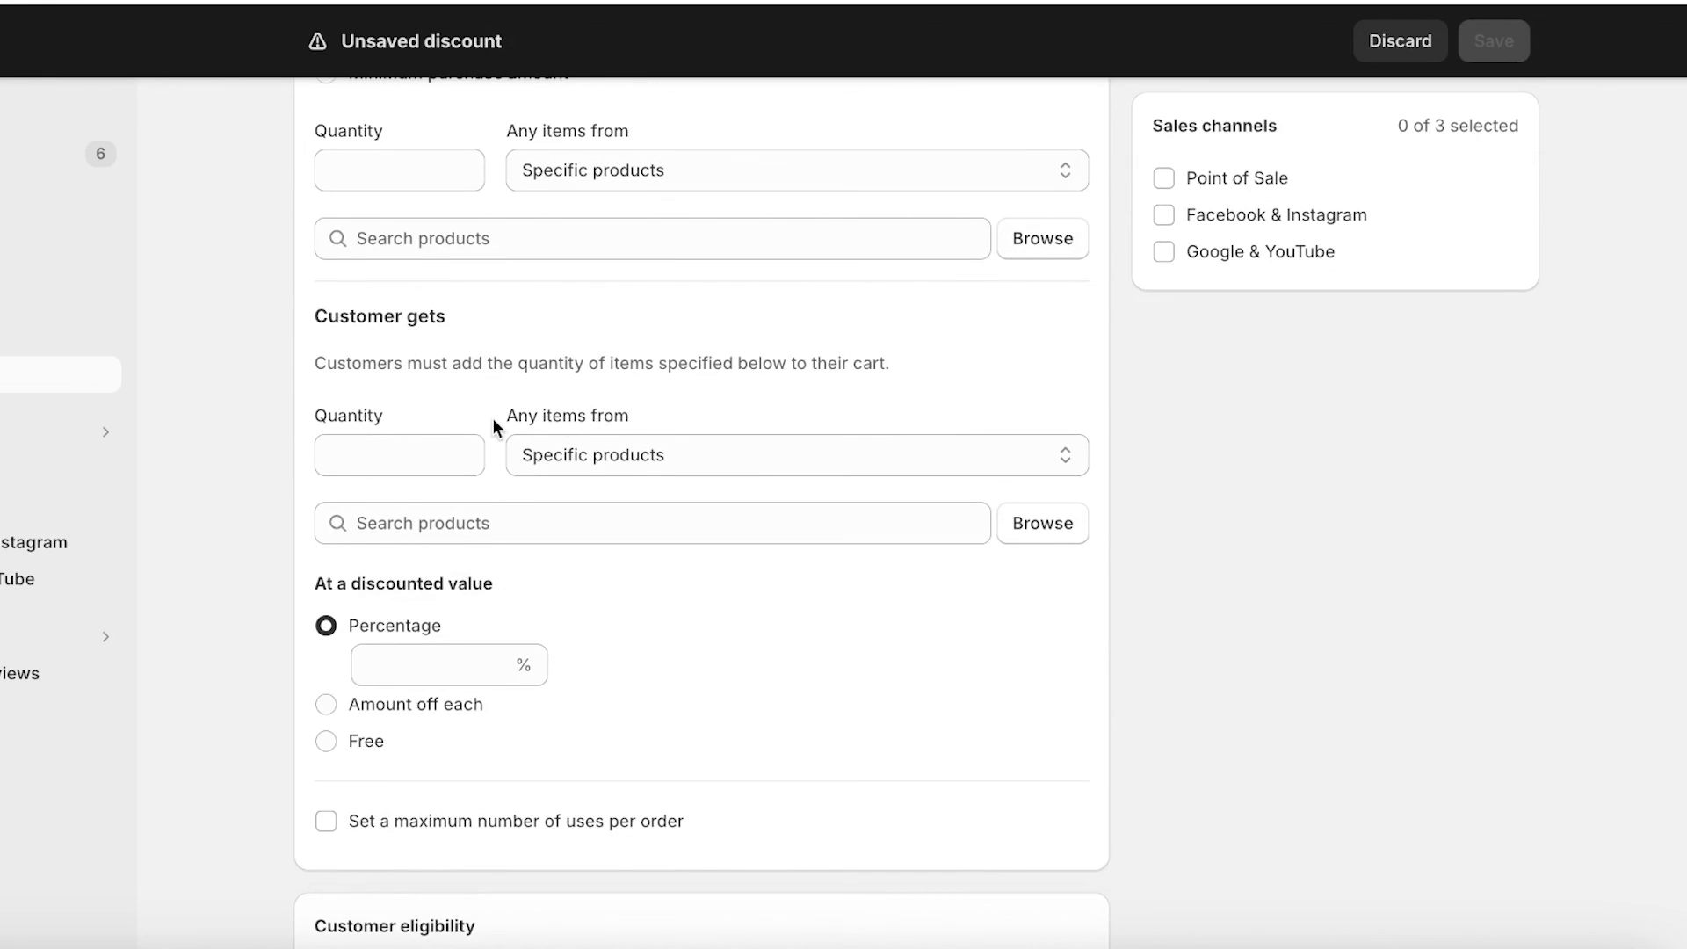
pyautogui.scroll(6, 512, 413)
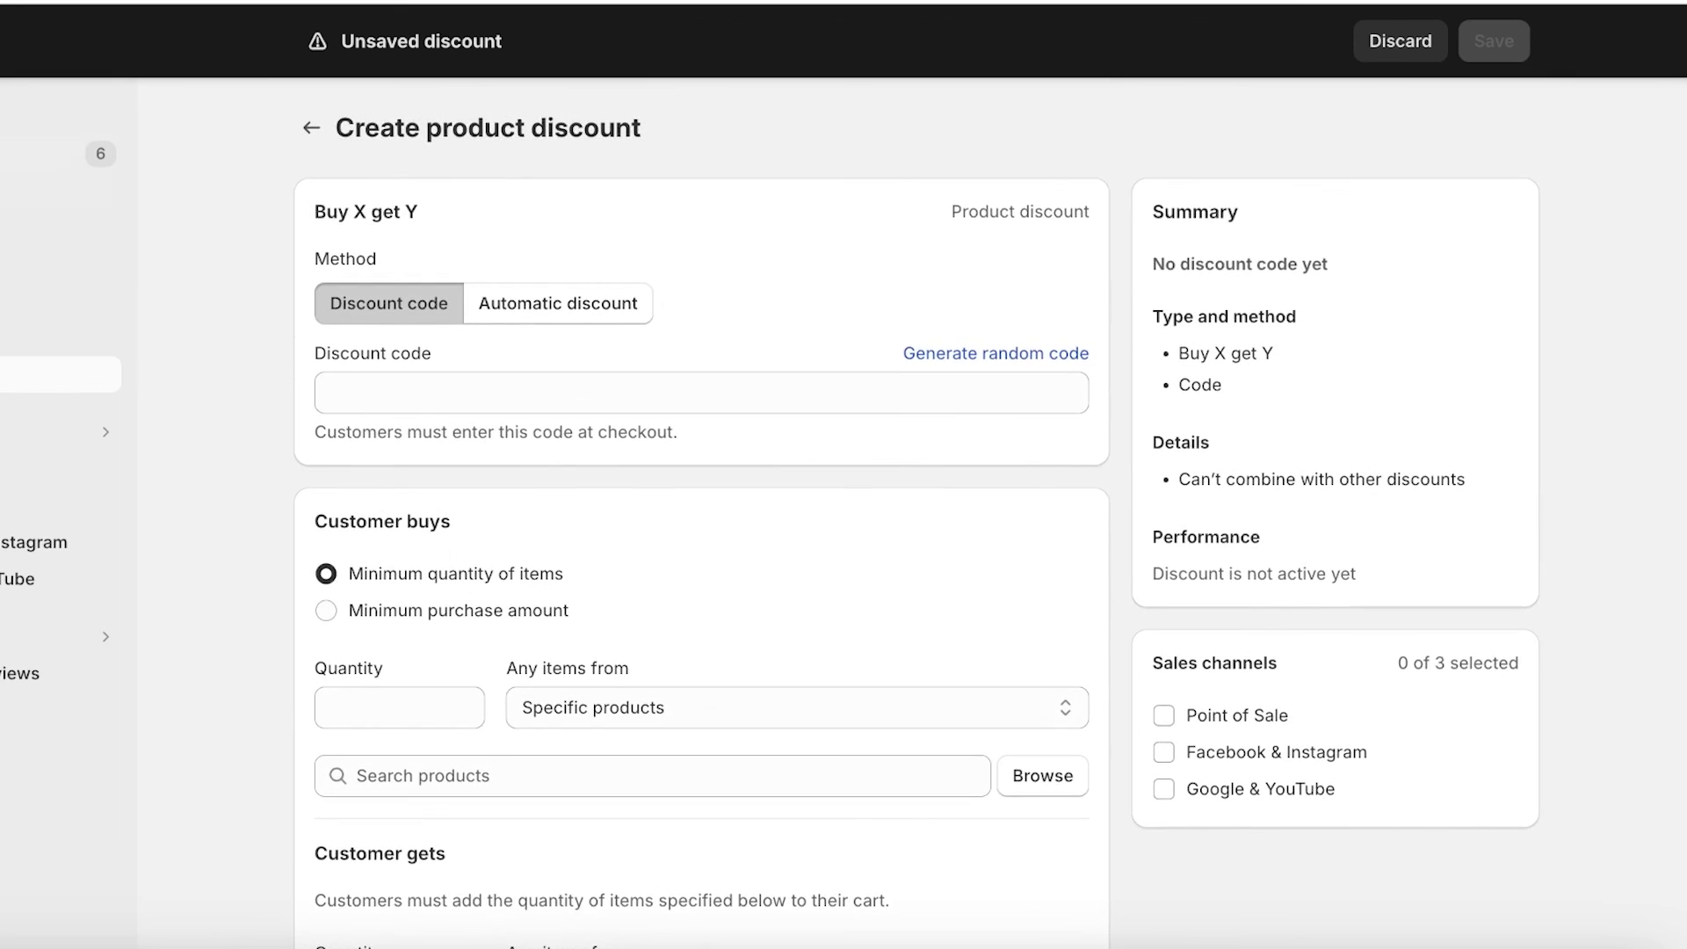
pyautogui.click(31, 199)
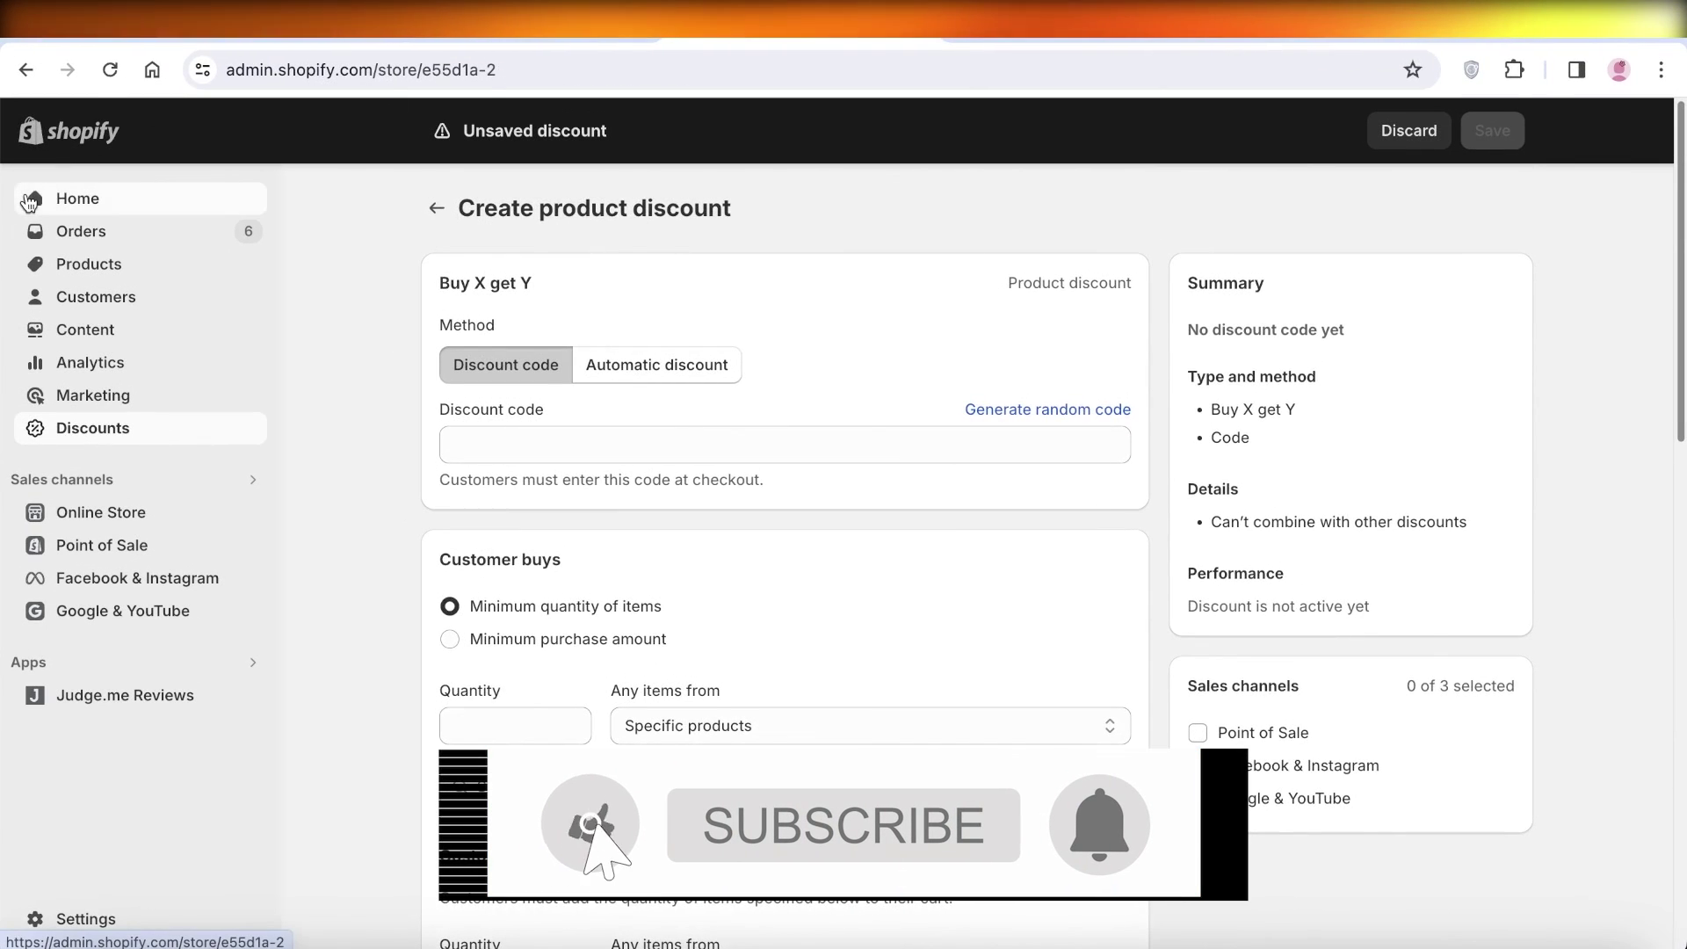